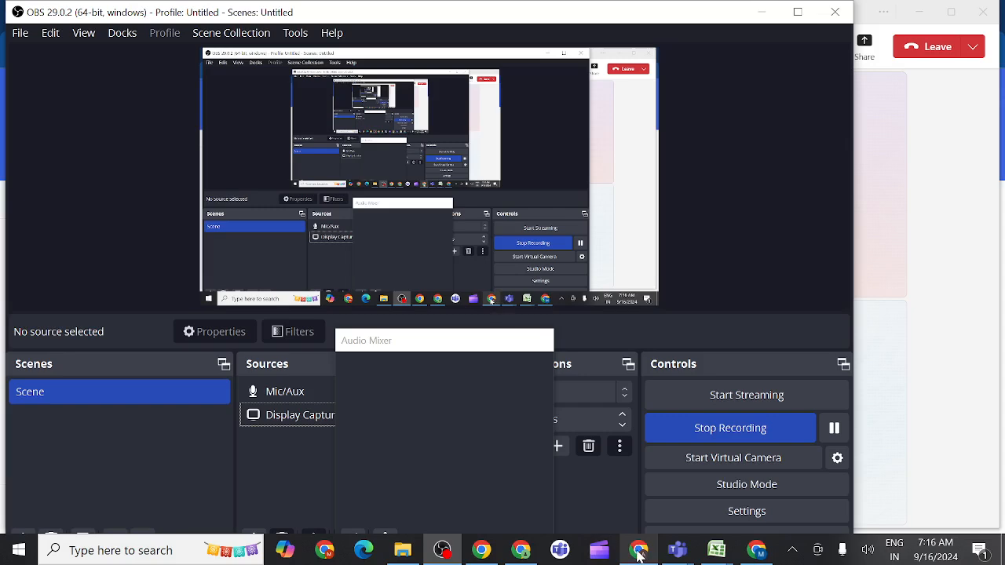
Switch to the Teams meeting and share the whole screen with sound included
{"action": "mouse_move", "coordinate": [642, 553]}
{"action": "left_click", "coordinate": [635, 485]}
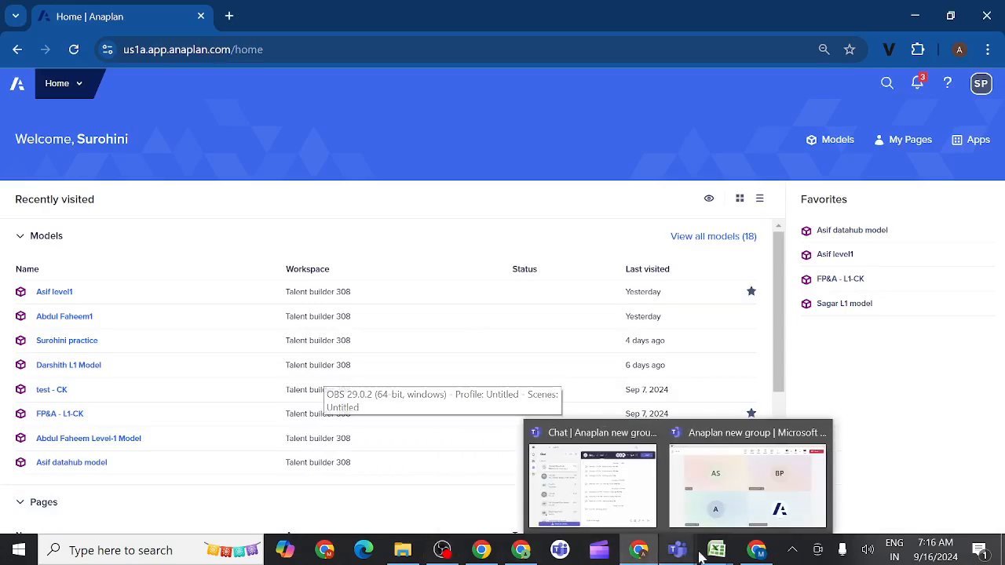
{"action": "mouse_move", "coordinate": [678, 554]}
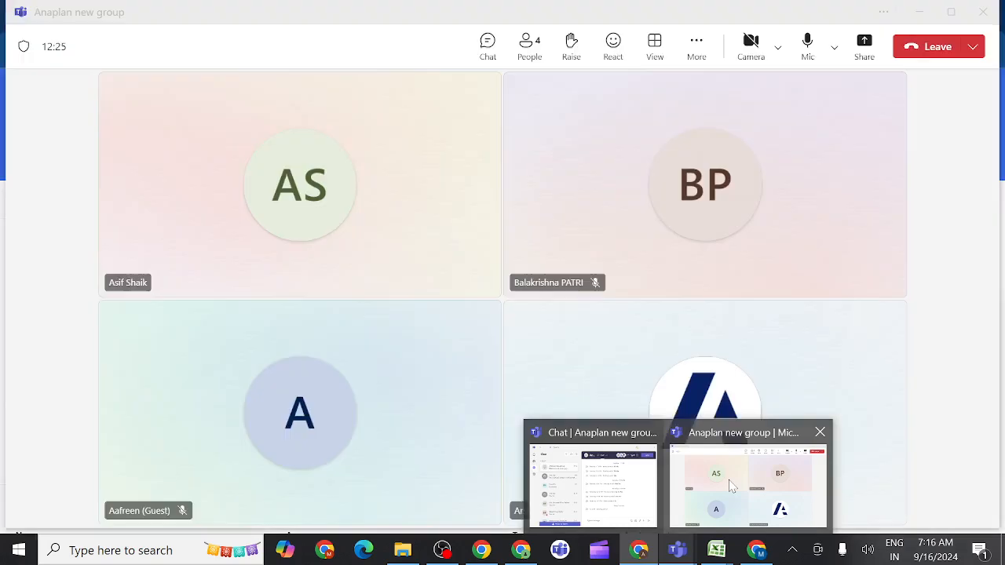
{"action": "left_click", "coordinate": [726, 484]}
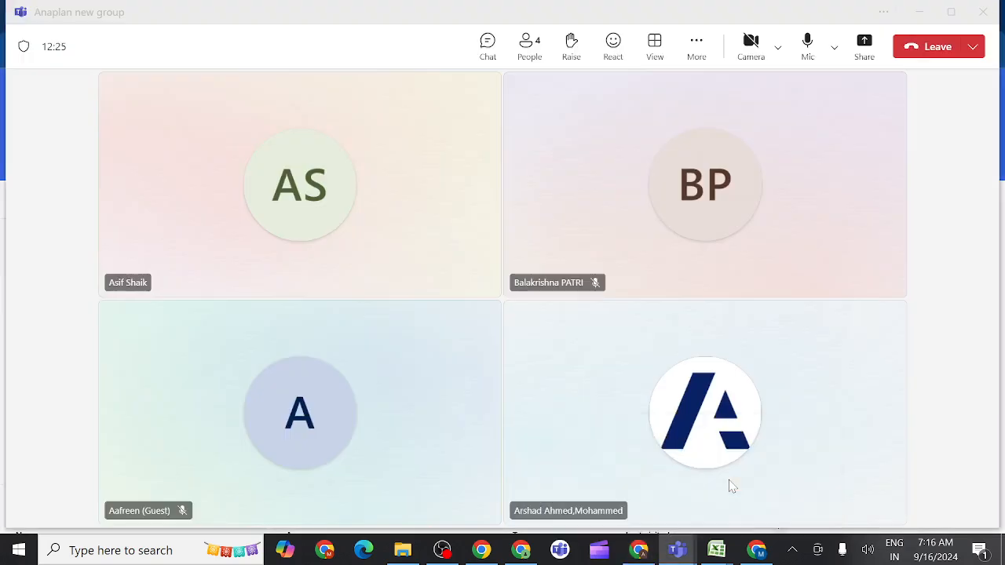
{"action": "left_click", "coordinate": [866, 44]}
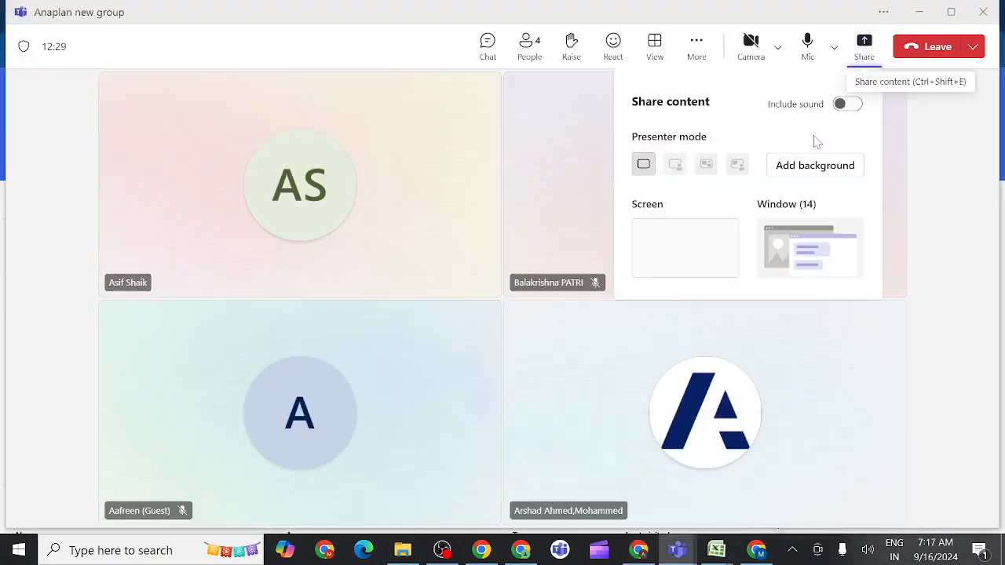
{"action": "left_click", "coordinate": [849, 110]}
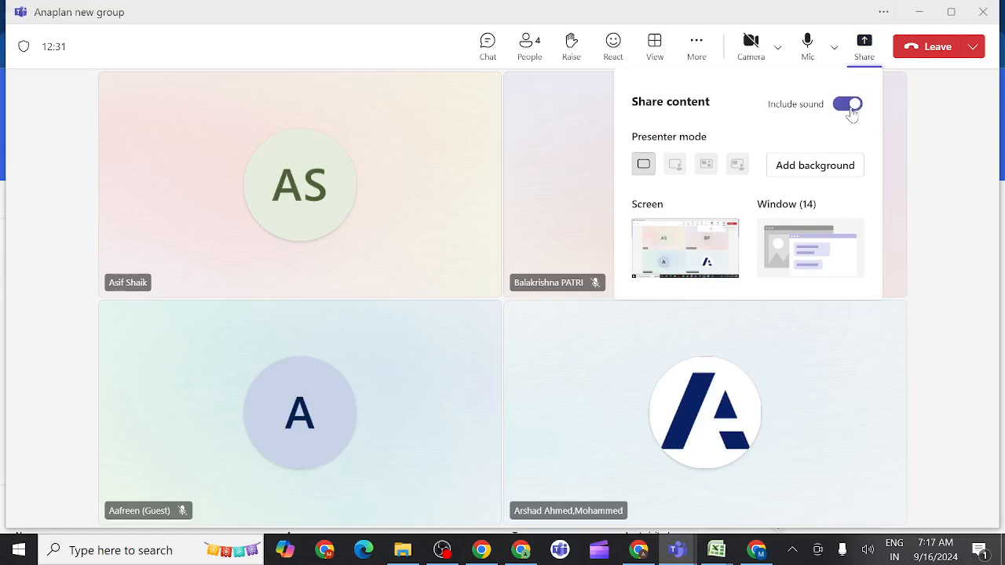
{"action": "left_click", "coordinate": [690, 254]}
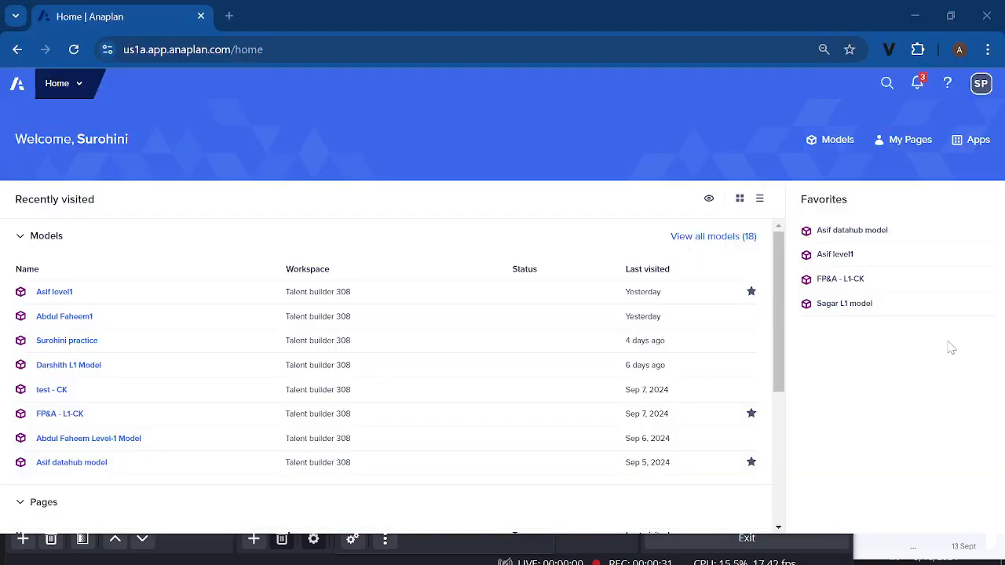
Open the level1 model from the Anaplan favorites and display its list of modules
{"action": "left_click", "coordinate": [827, 263]}
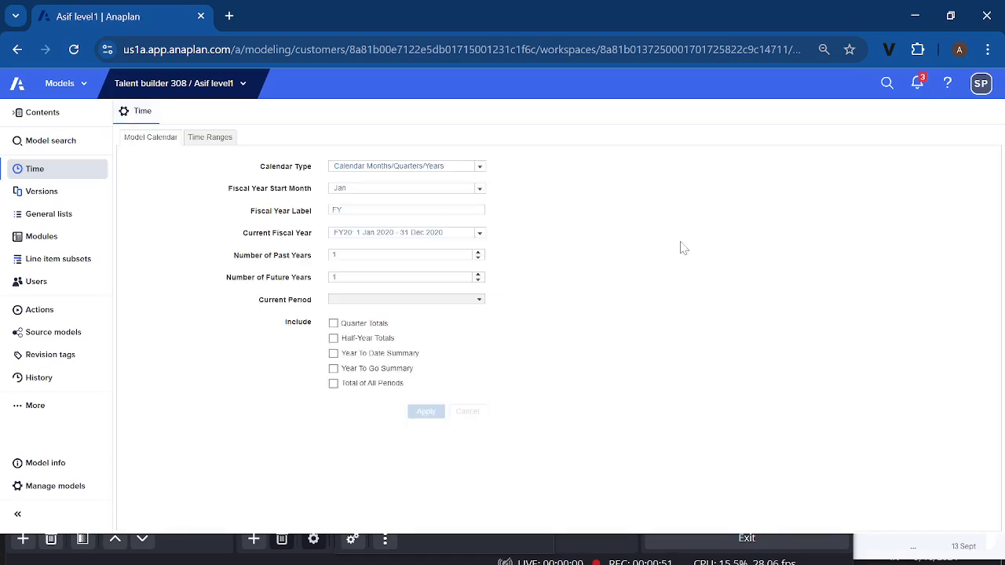
{"action": "left_click", "coordinate": [57, 244]}
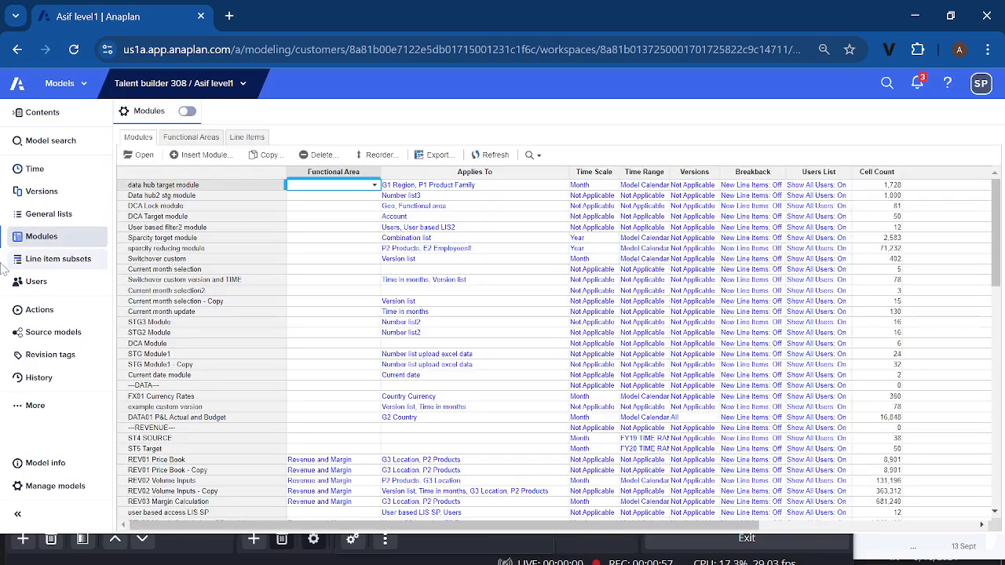
{"action": "left_click", "coordinate": [20, 559]}
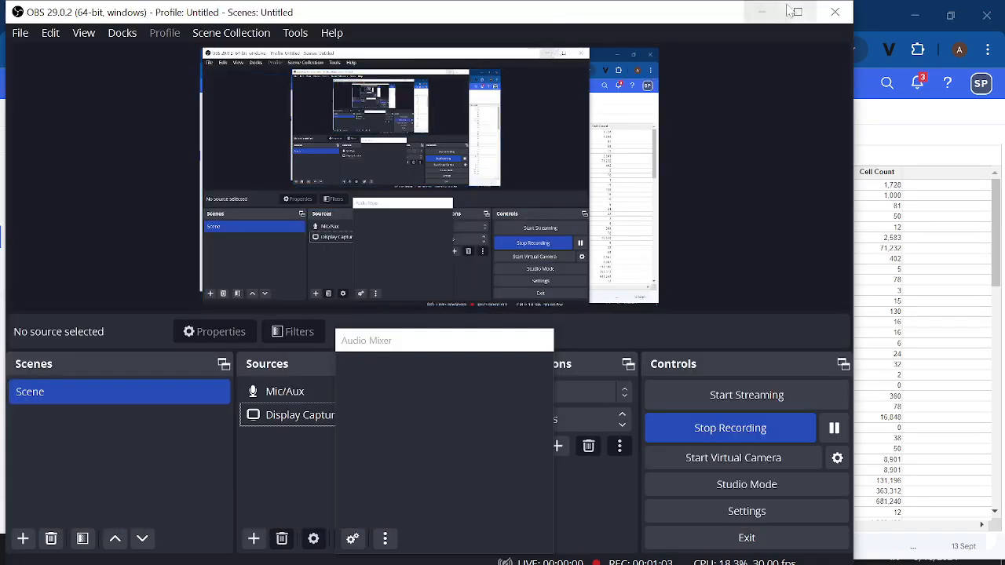
{"action": "left_click", "coordinate": [761, 16]}
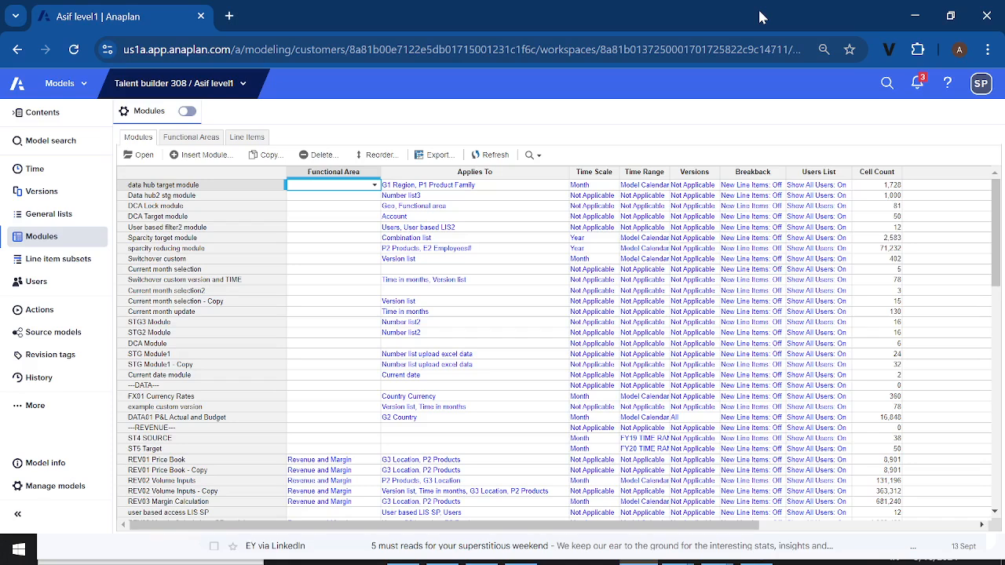
Open the DCA Target module and check how its dimensions are pivoted, leaving the layout as it is
{"action": "left_click", "coordinate": [157, 217]}
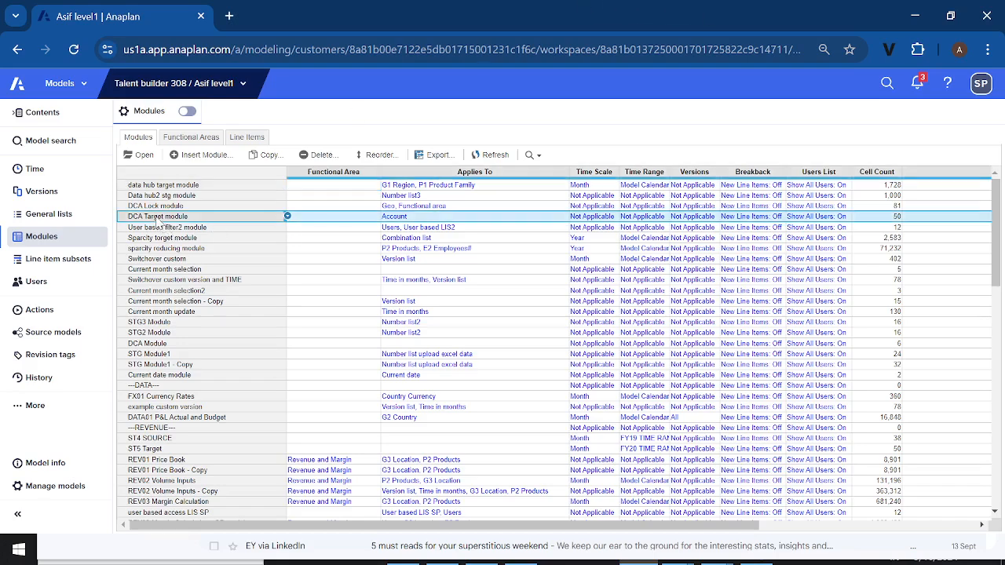
{"action": "left_click", "coordinate": [146, 155]}
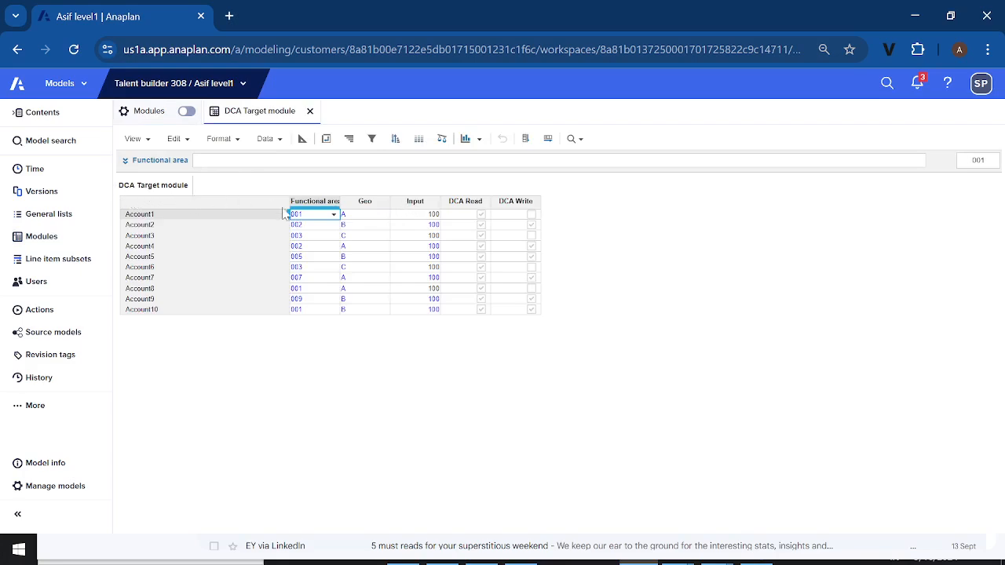
{"action": "left_click", "coordinate": [412, 203]}
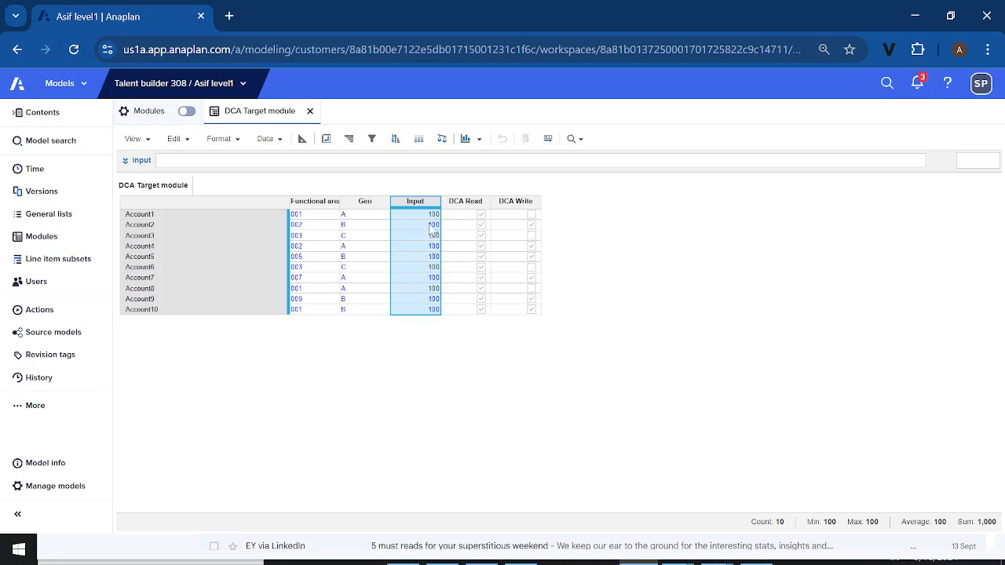
{"action": "left_click", "coordinate": [326, 139]}
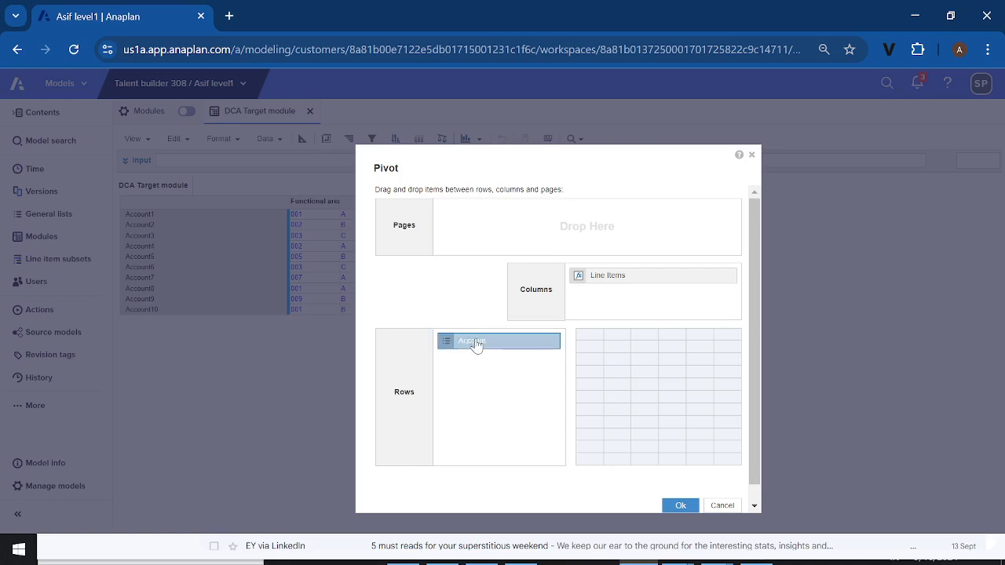
{"action": "left_click", "coordinate": [751, 155]}
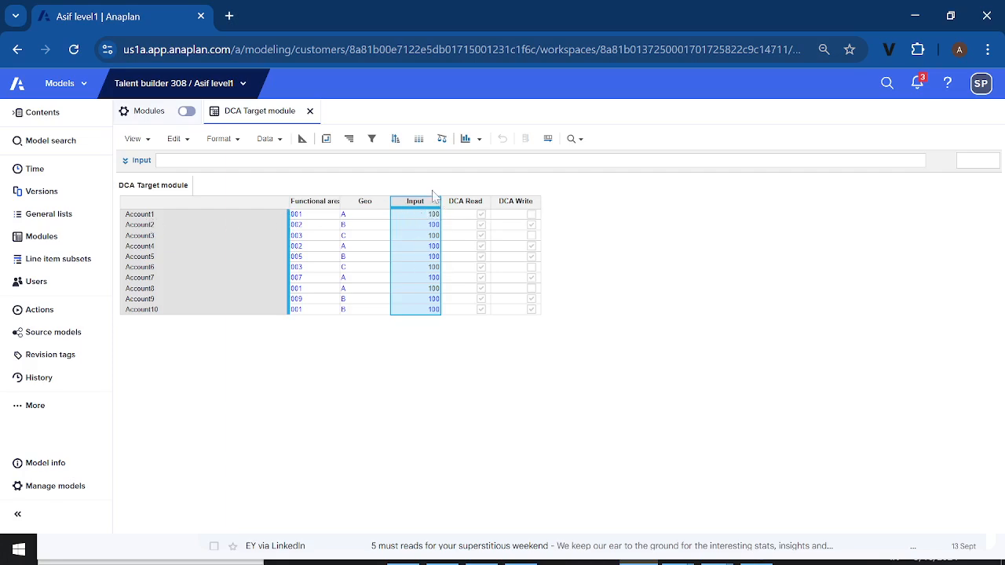
Inspect the read and write access drivers of the Input line item in the module's blueprint, and return to the grid
{"action": "left_click", "coordinate": [303, 141]}
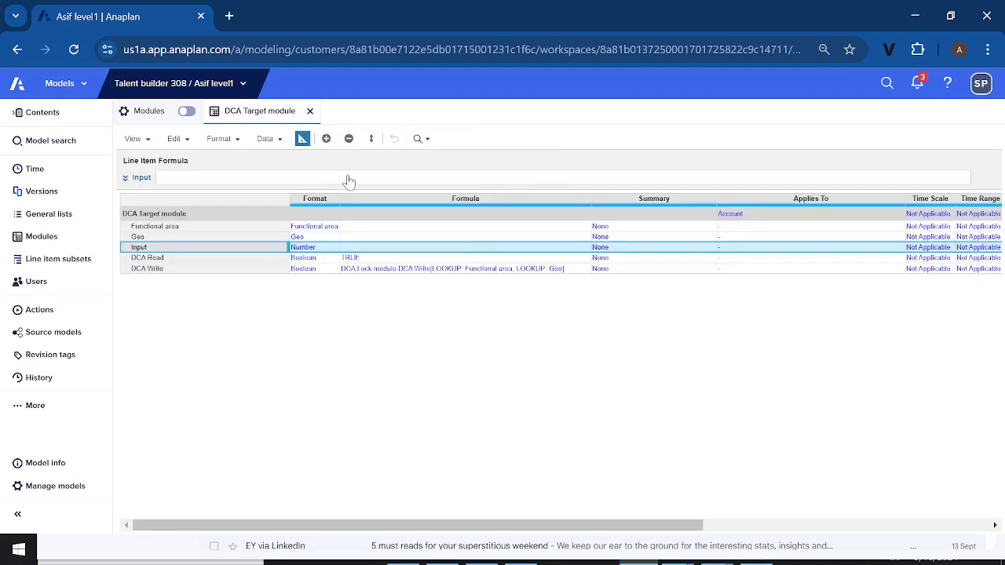
{"action": "scroll", "coordinate": [577, 314], "scroll_direction": "right", "scroll_amount": 10}
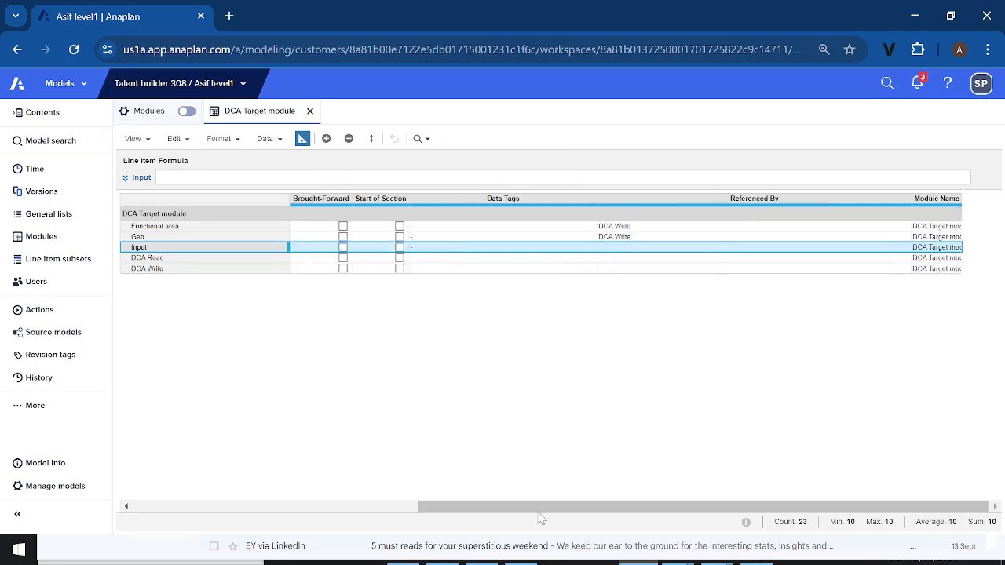
{"action": "left_click_drag", "start_coordinate": [527, 511], "coordinate": [554, 507]}
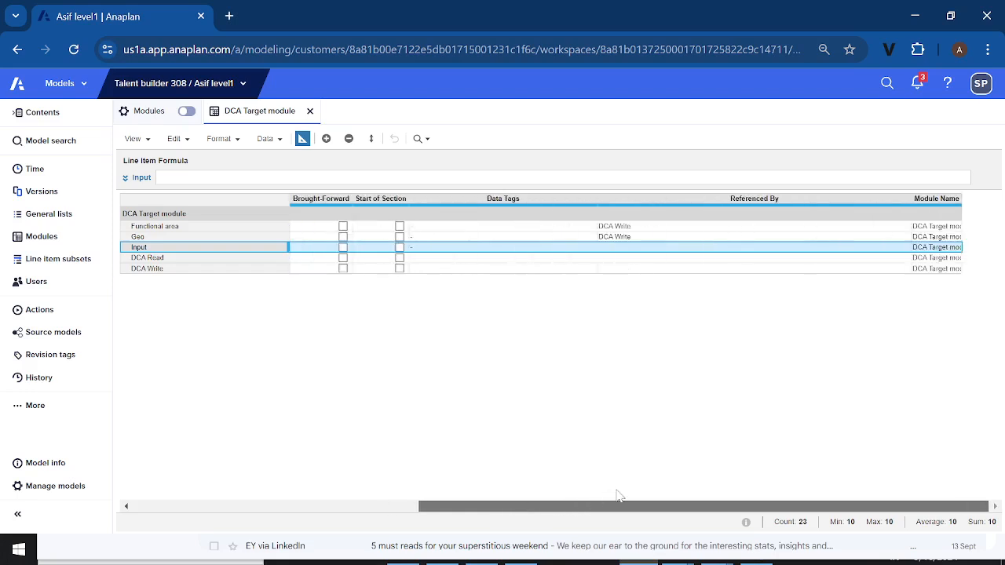
{"action": "left_click_drag", "start_coordinate": [536, 510], "coordinate": [386, 531]}
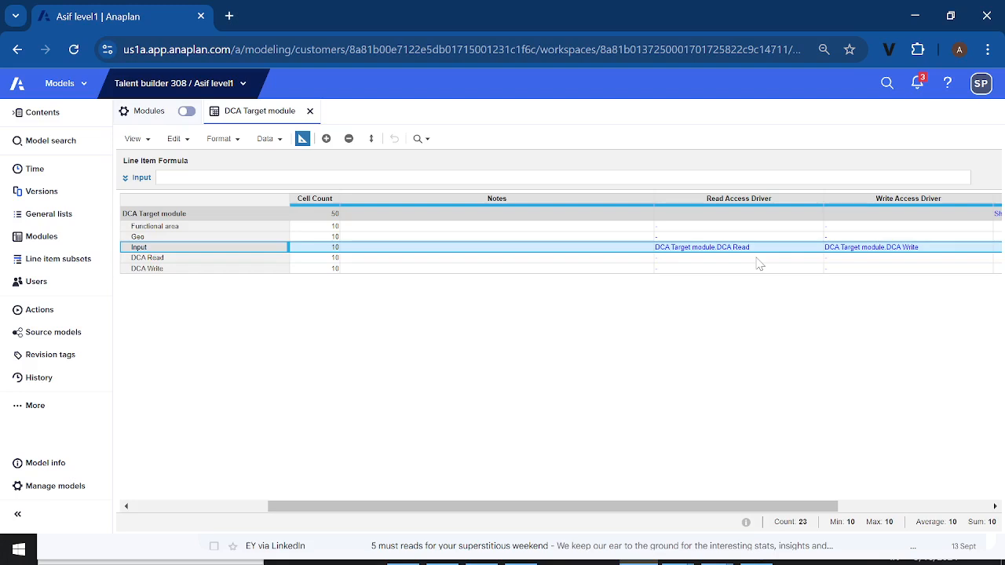
{"action": "left_click", "coordinate": [302, 140]}
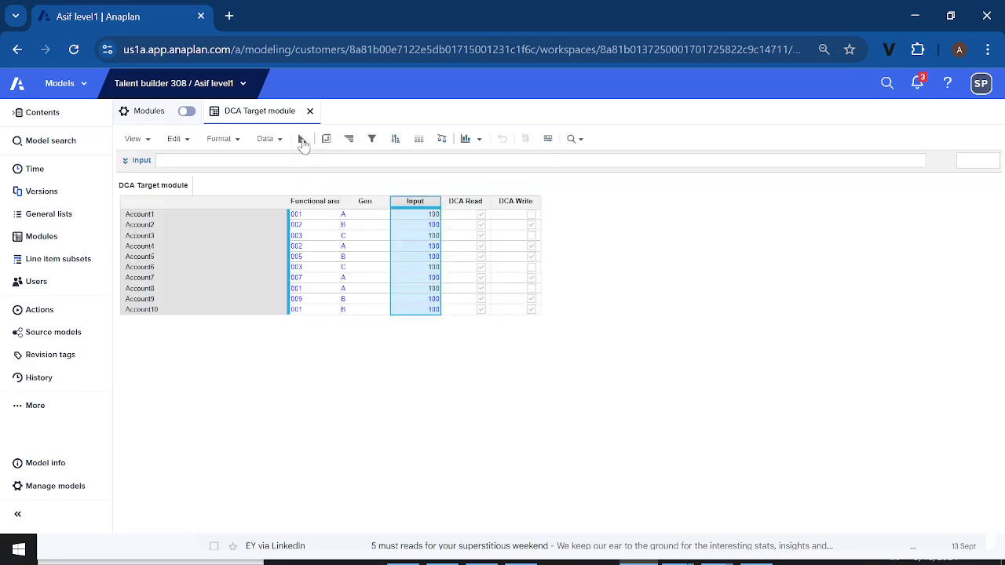
Compare the formulas behind the DCA Read and DCA Write line items with the Input line item
{"action": "left_click", "coordinate": [452, 206]}
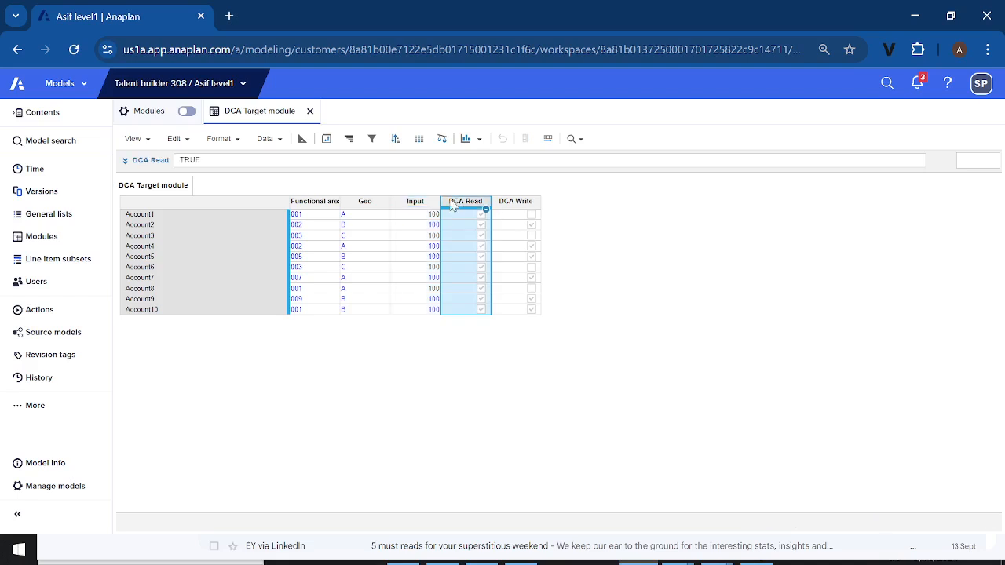
{"action": "left_click", "coordinate": [509, 206]}
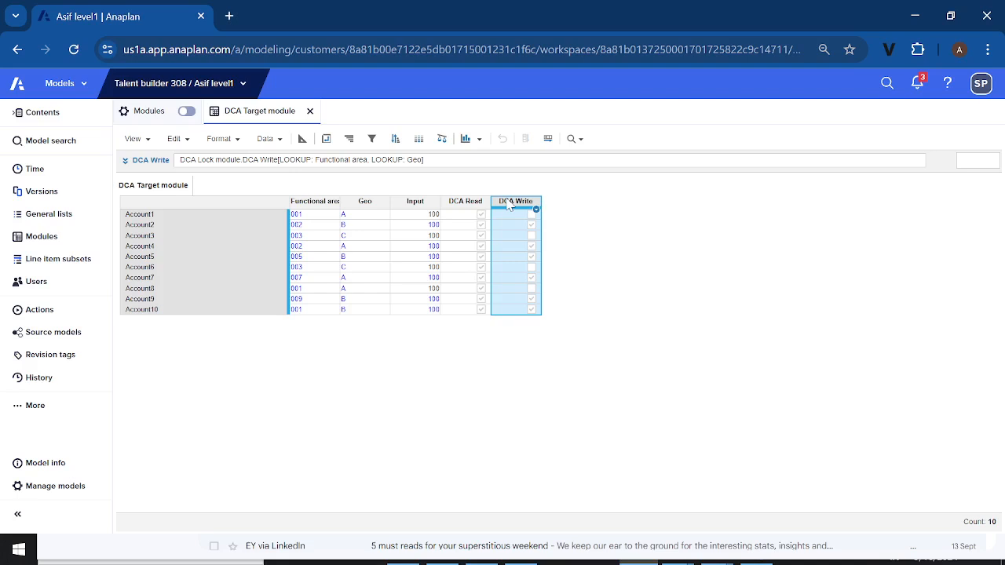
{"action": "left_click", "coordinate": [459, 205]}
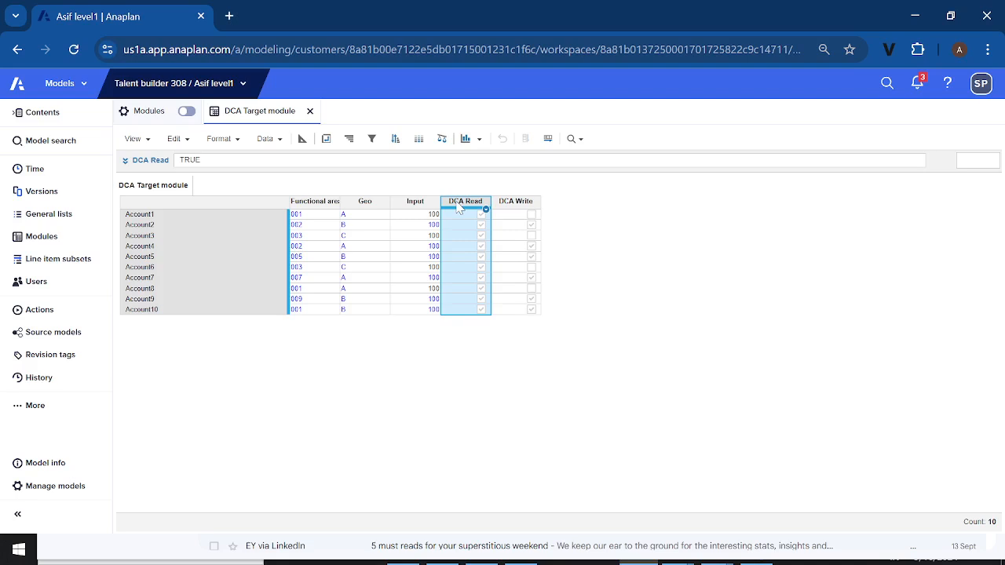
{"action": "left_click", "coordinate": [510, 202]}
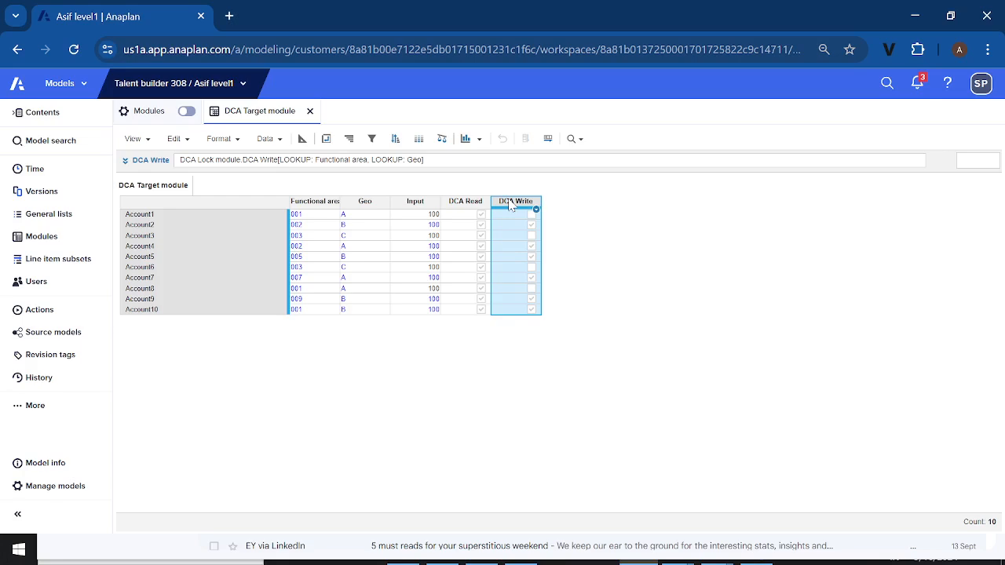
{"action": "left_click_drag", "start_coordinate": [509, 205], "coordinate": [419, 207]}
{"action": "left_click", "coordinate": [418, 207]}
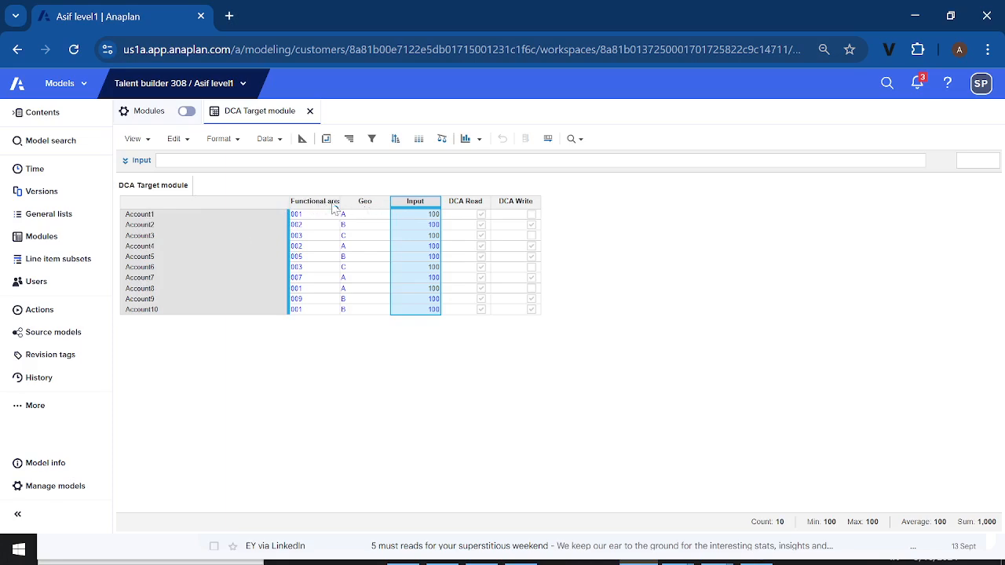
Check the Input line item's format and formula in the blueprint, and return to the grid
{"action": "left_click", "coordinate": [302, 141]}
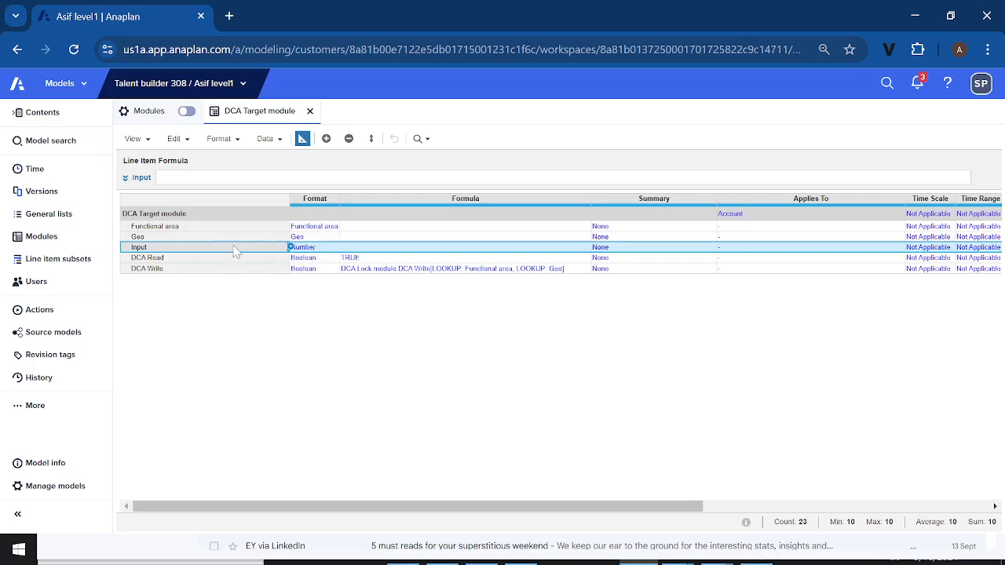
{"action": "left_click", "coordinate": [357, 248]}
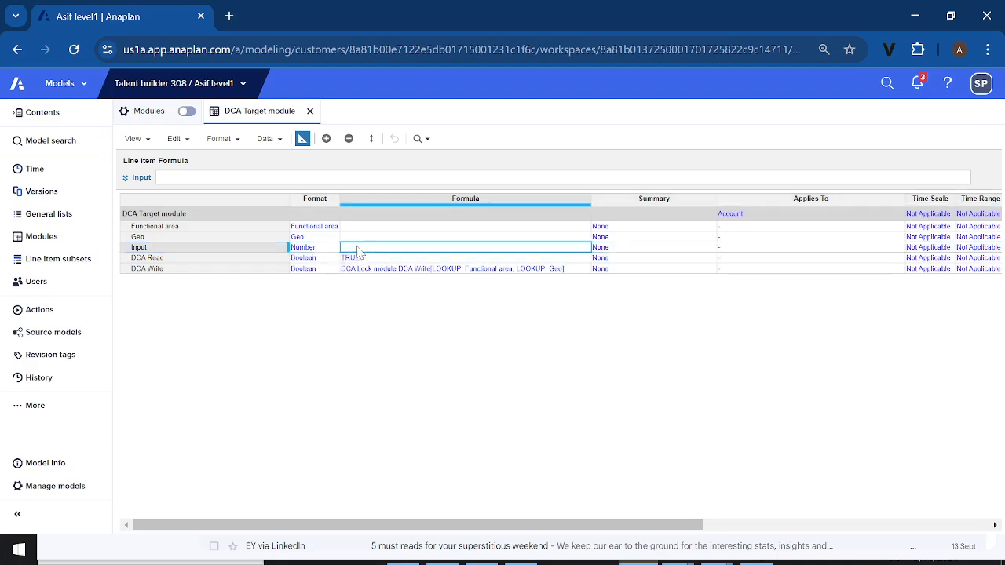
{"action": "left_click", "coordinate": [301, 141]}
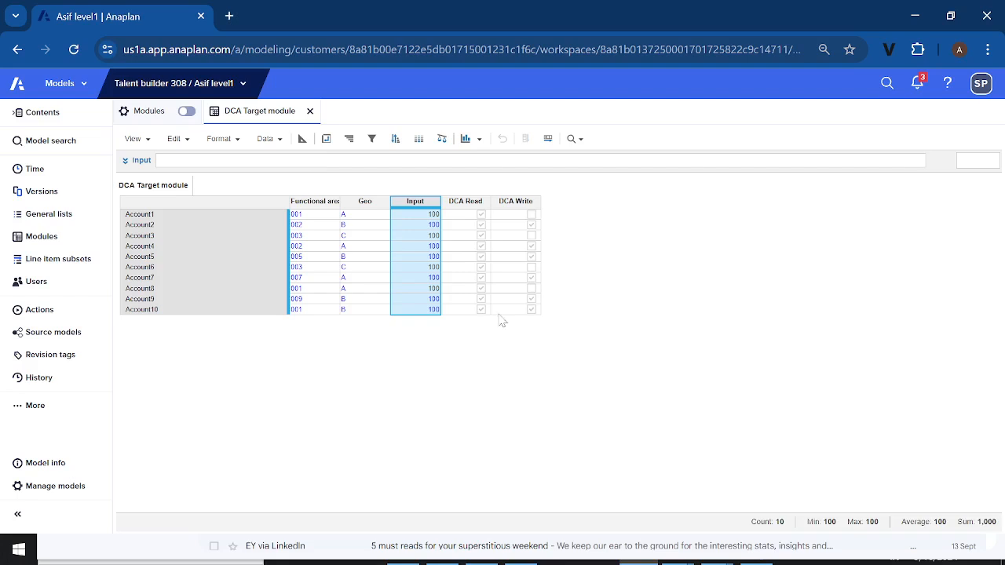
Examine which accounts' Input cells accept editing, comparing Account1, Account2, Account3 and Account5
{"action": "left_click", "coordinate": [429, 259]}
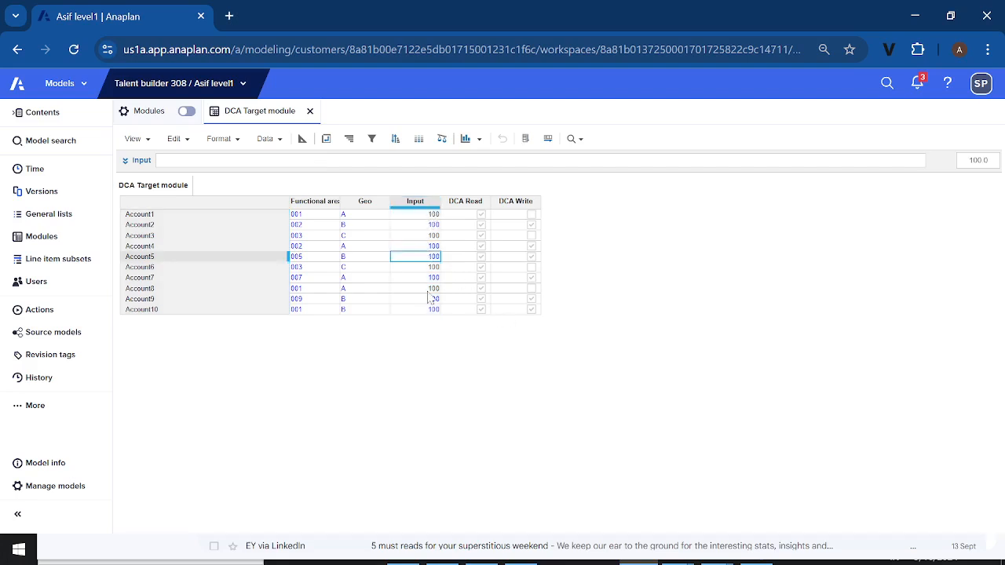
{"action": "left_click", "coordinate": [415, 206]}
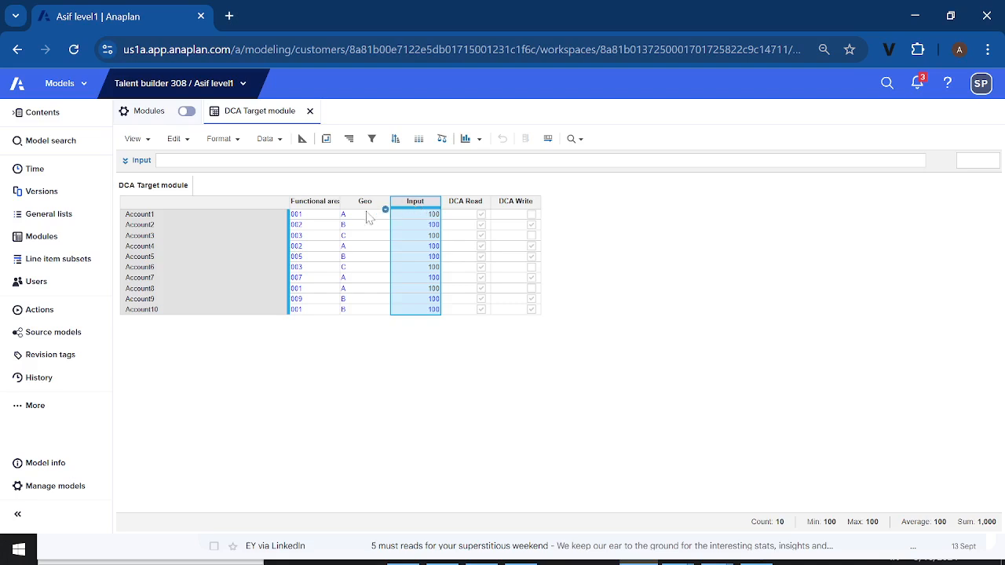
{"action": "left_click", "coordinate": [319, 217]}
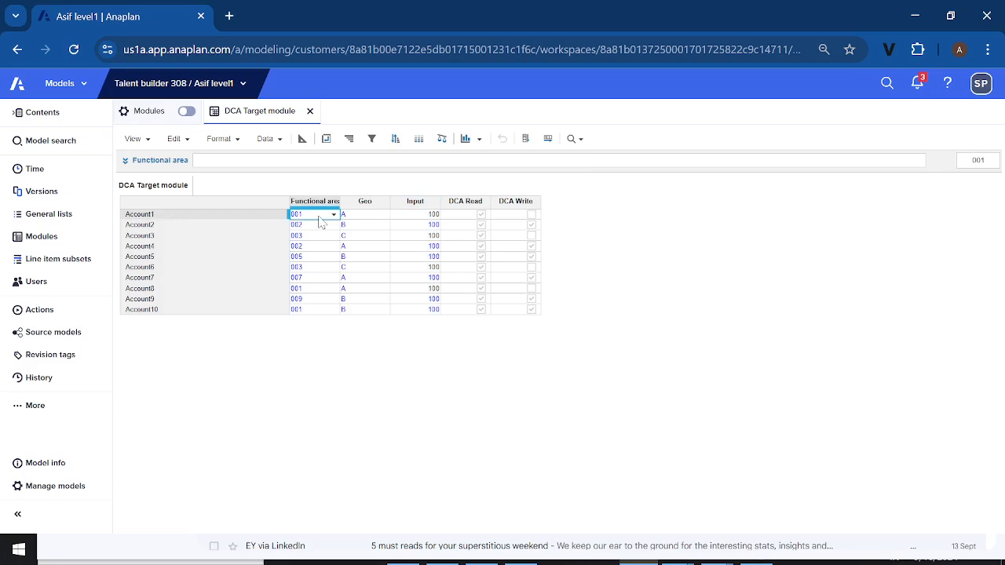
{"action": "double_click", "coordinate": [434, 225]}
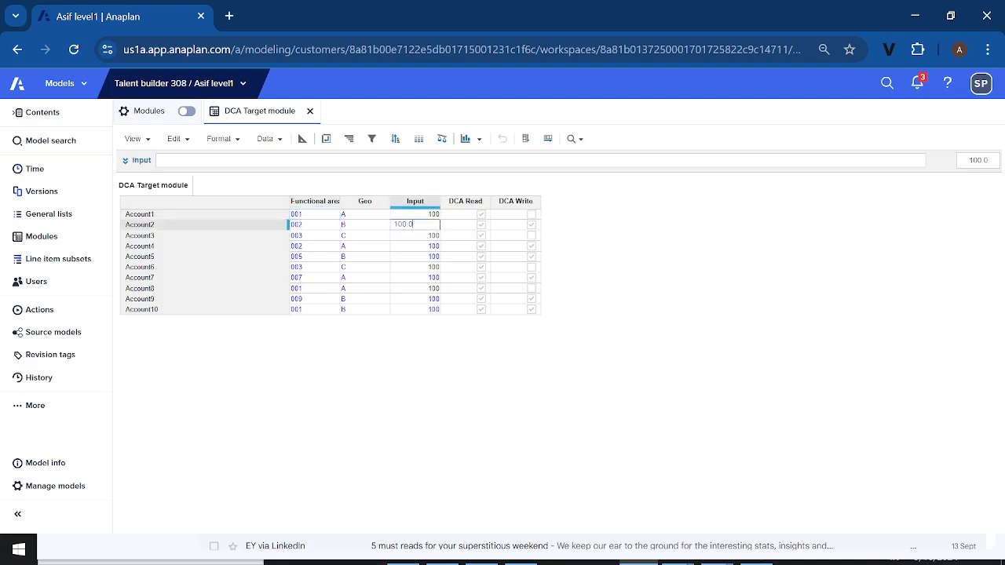
{"action": "left_click", "coordinate": [410, 240]}
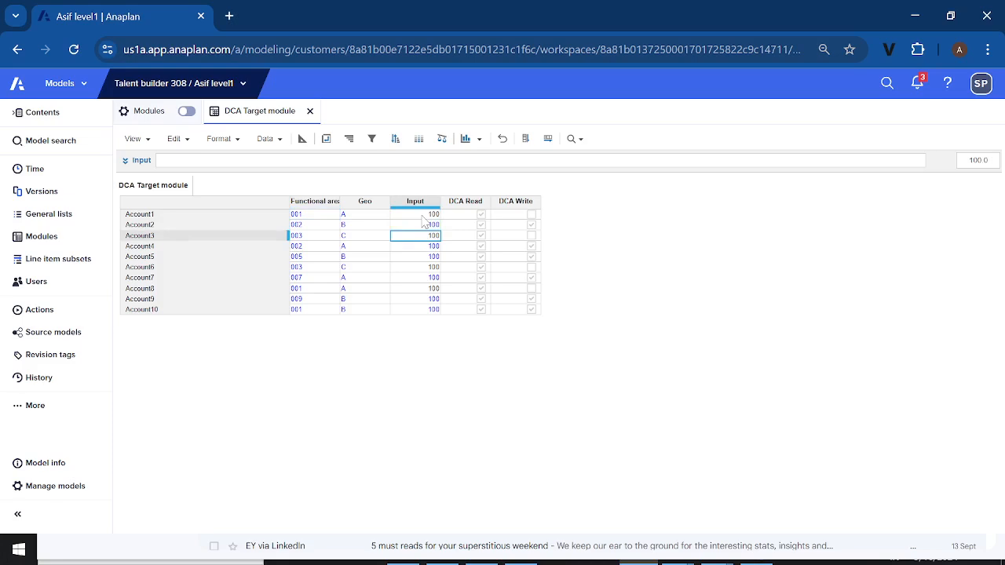
{"action": "left_click", "coordinate": [423, 216]}
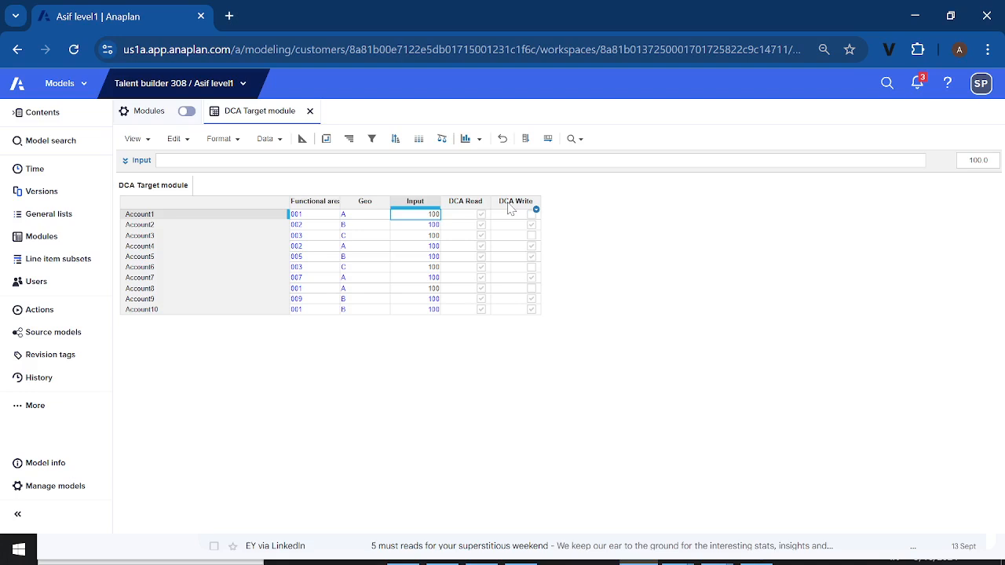
{"action": "left_click", "coordinate": [422, 203]}
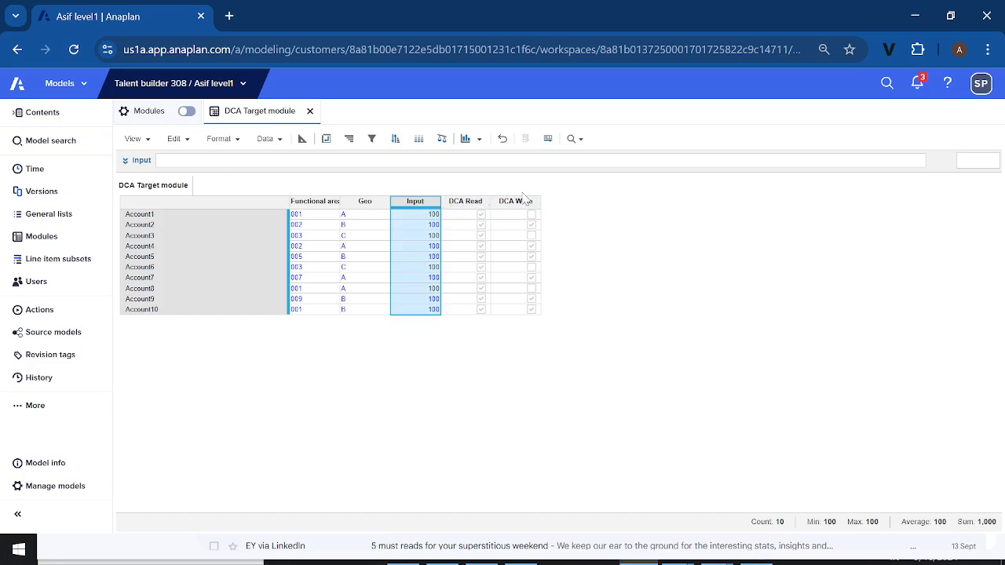
Check the formulas behind DCA Read and DCA Write, and open the DCA Lock module they refer to
{"action": "left_click", "coordinate": [481, 205]}
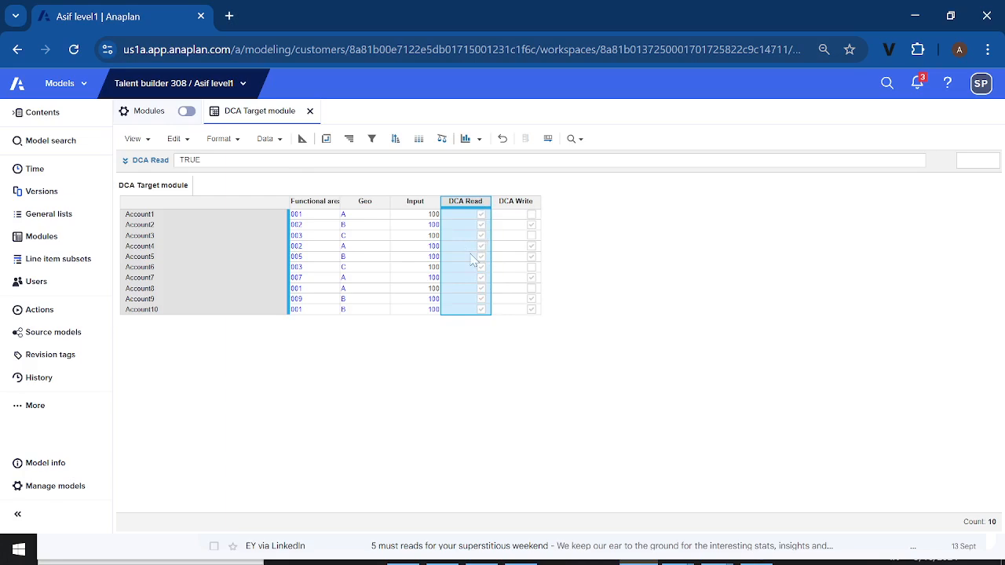
{"action": "left_click", "coordinate": [514, 202]}
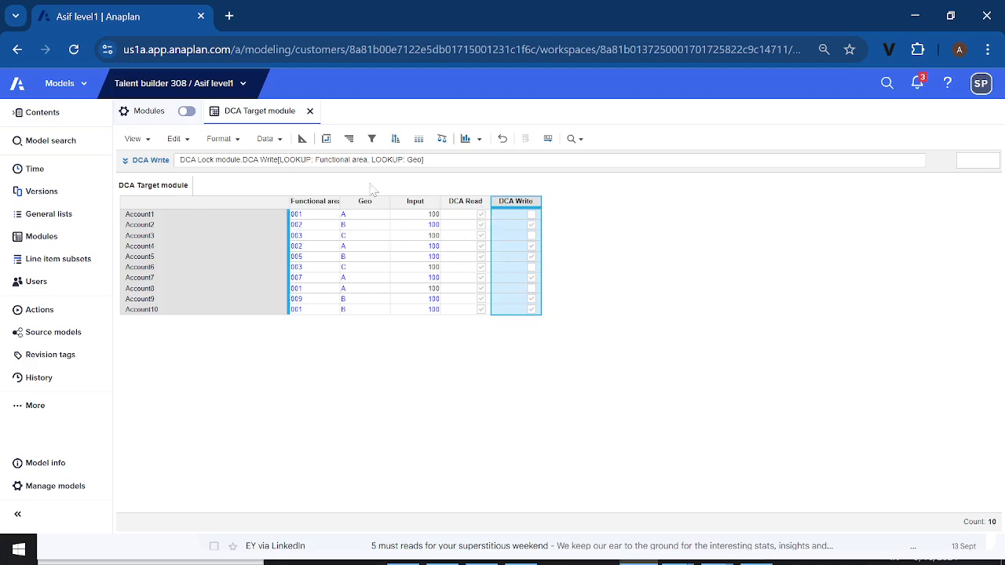
{"action": "left_click", "coordinate": [50, 243]}
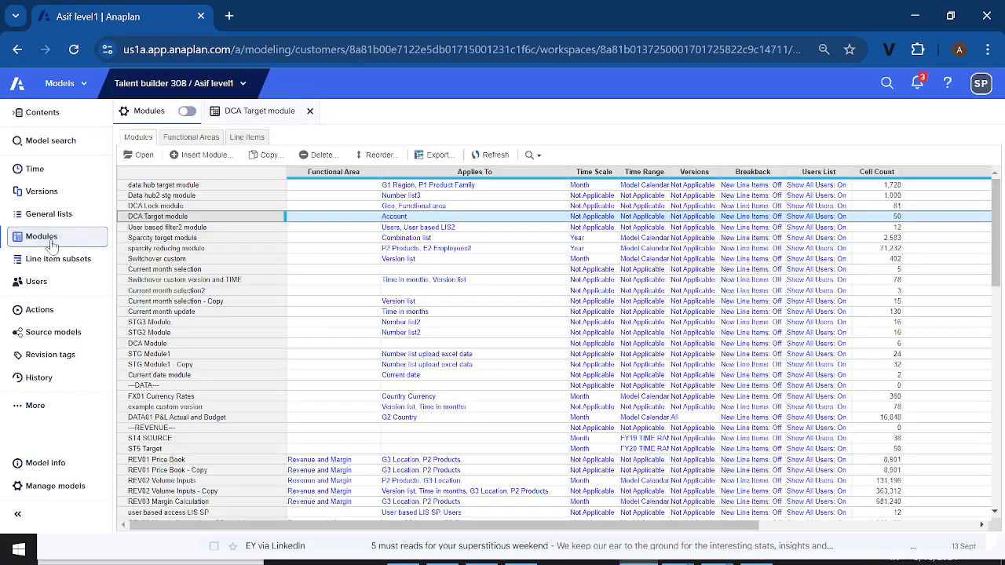
{"action": "left_click", "coordinate": [155, 206]}
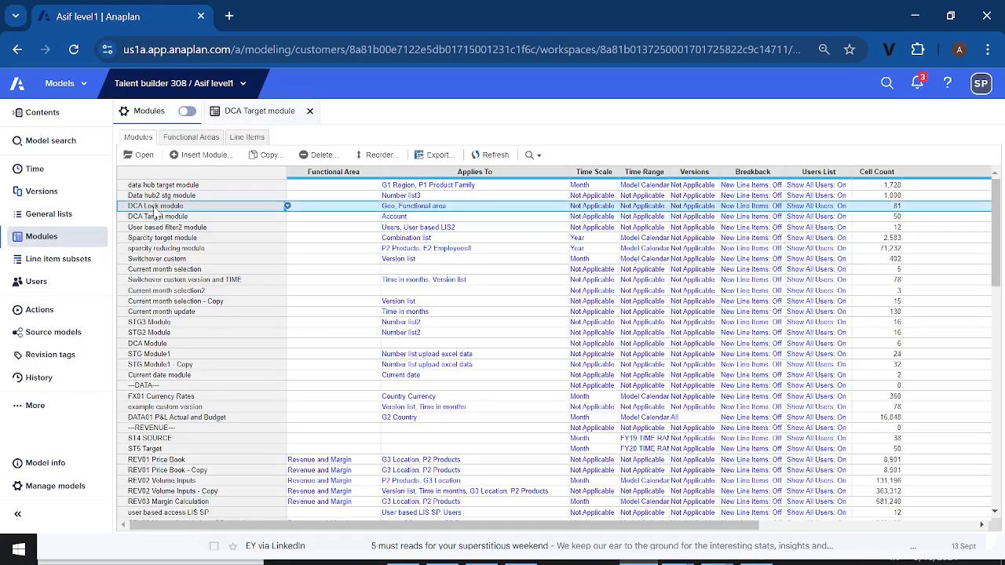
{"action": "left_click", "coordinate": [144, 156]}
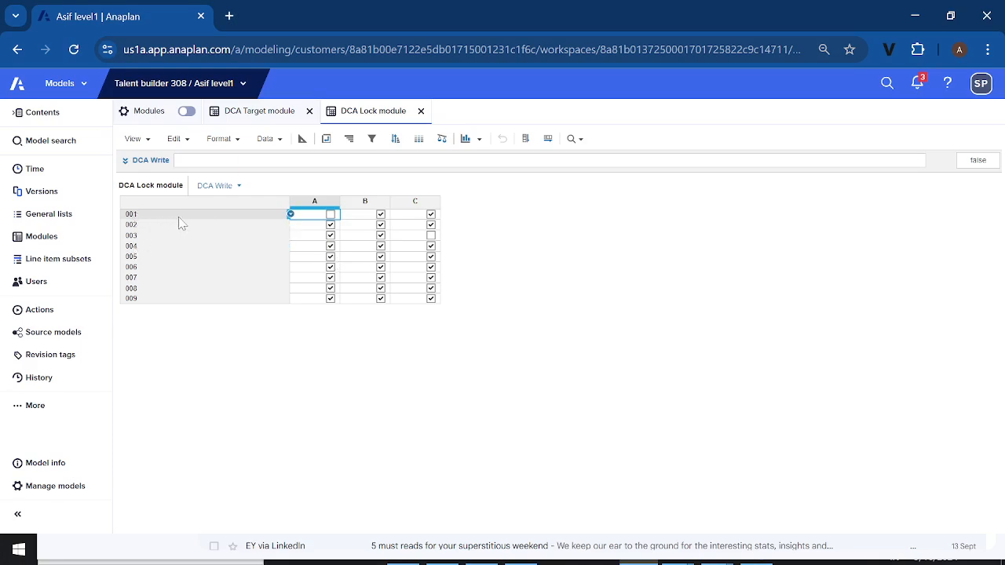
Compare the DCA Write lookup formula with the DCA Lock module, and check that module's pivot dimensions
{"action": "left_click", "coordinate": [262, 114]}
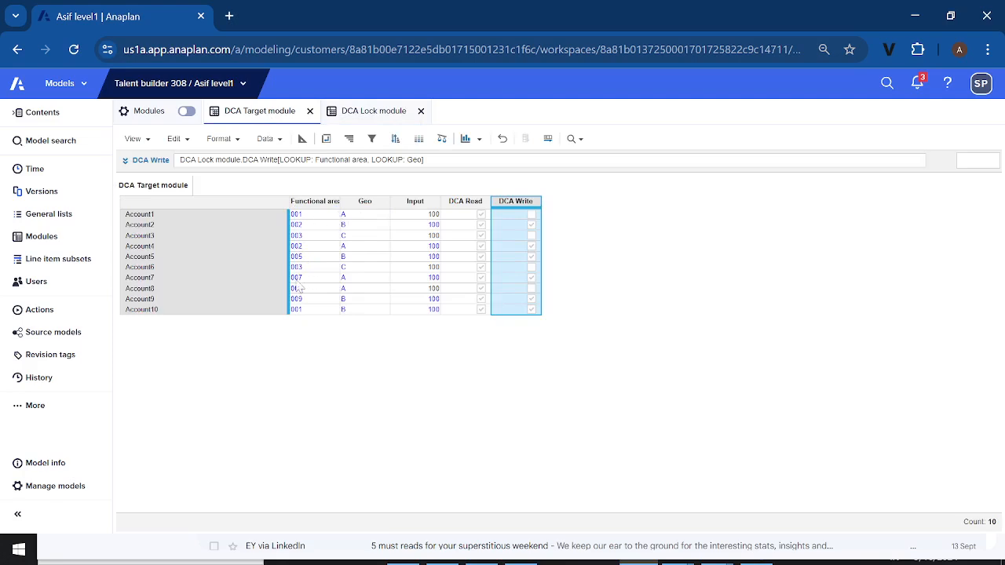
{"action": "left_click", "coordinate": [378, 114]}
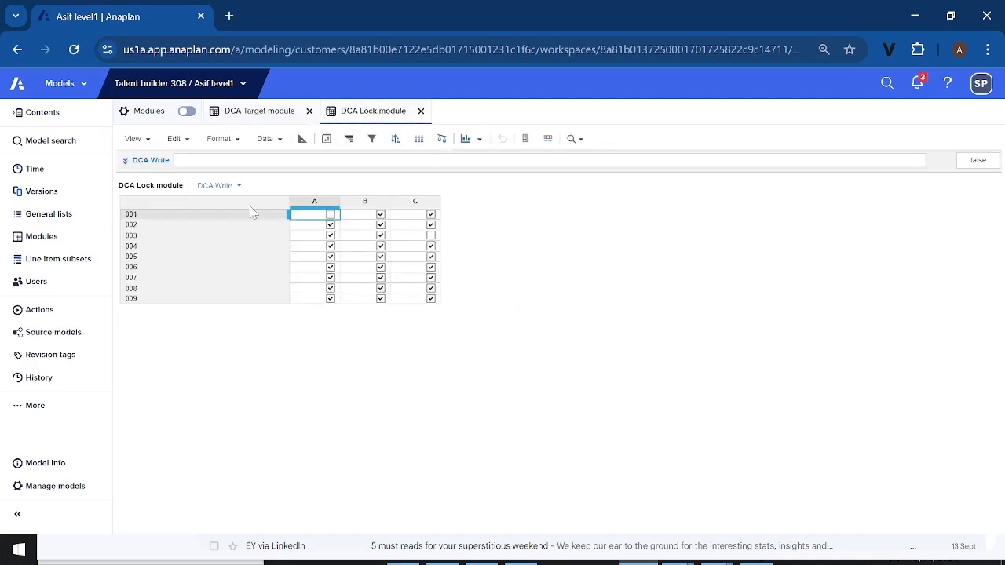
{"action": "left_click", "coordinate": [327, 140]}
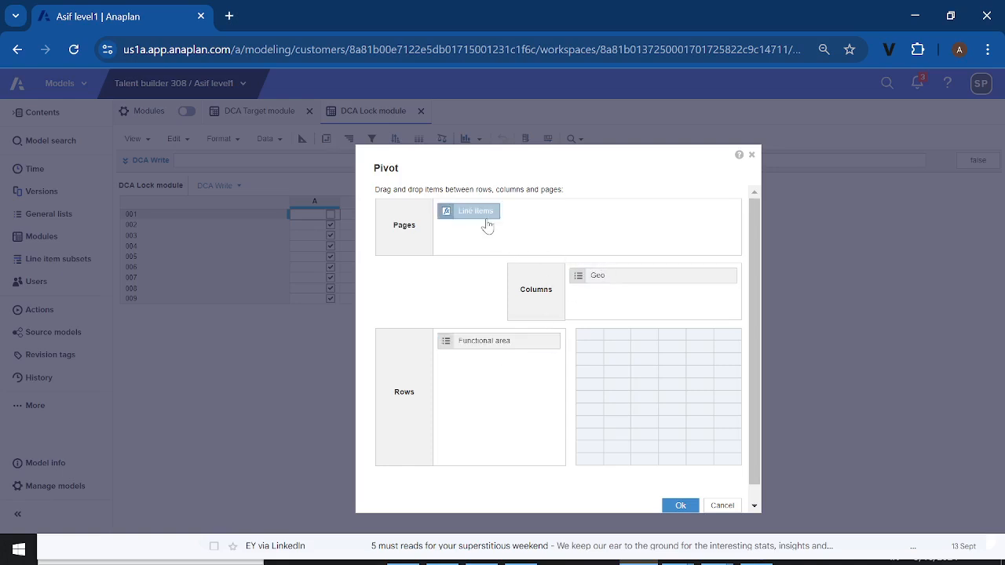
{"action": "left_click", "coordinate": [751, 155]}
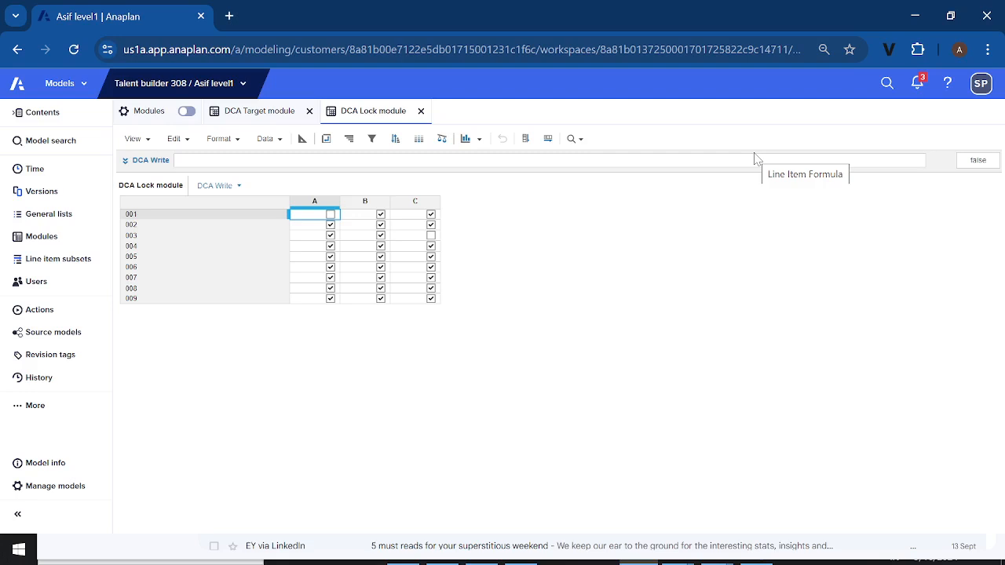
Compare the functional area and geo assignments of Account6 and Account8 with the write access grid in the DCA Lock module
{"action": "left_click", "coordinate": [269, 115]}
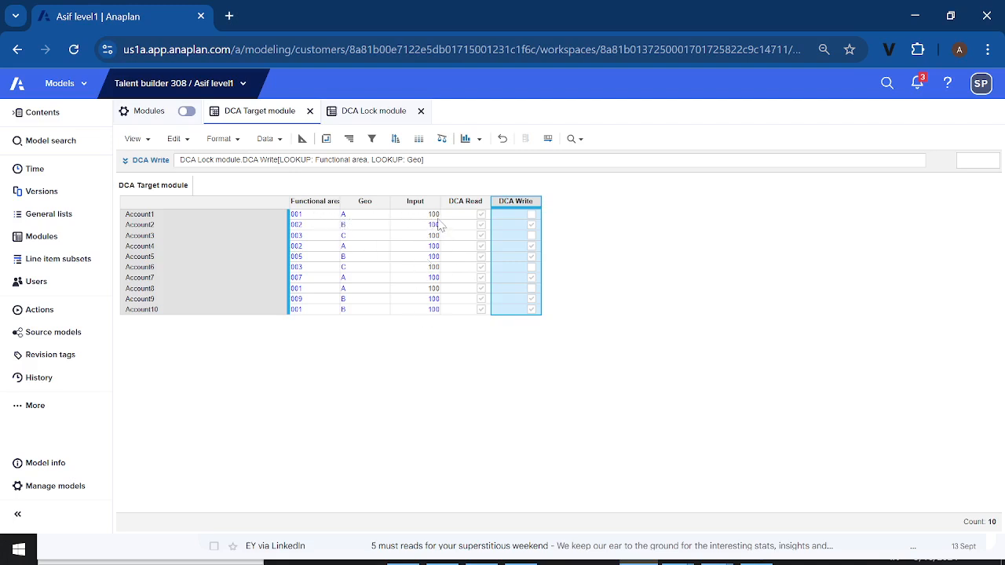
{"action": "left_click", "coordinate": [324, 270]}
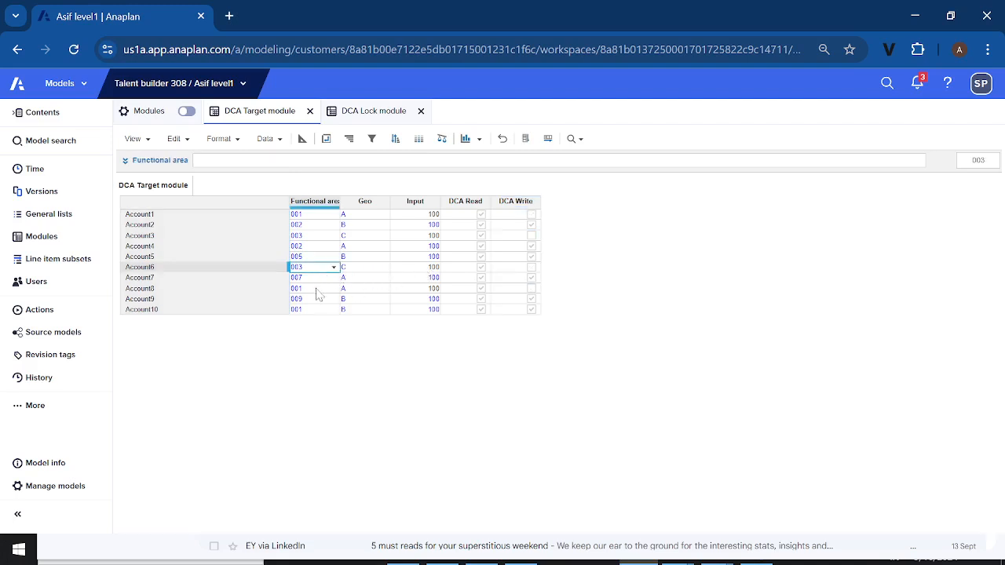
{"action": "left_click", "coordinate": [317, 290]}
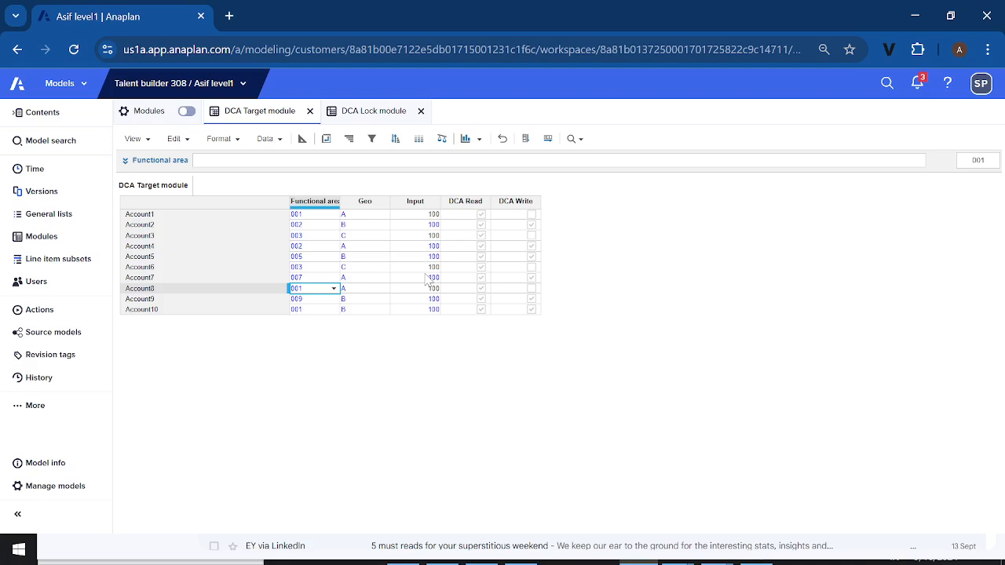
{"action": "left_click", "coordinate": [375, 117]}
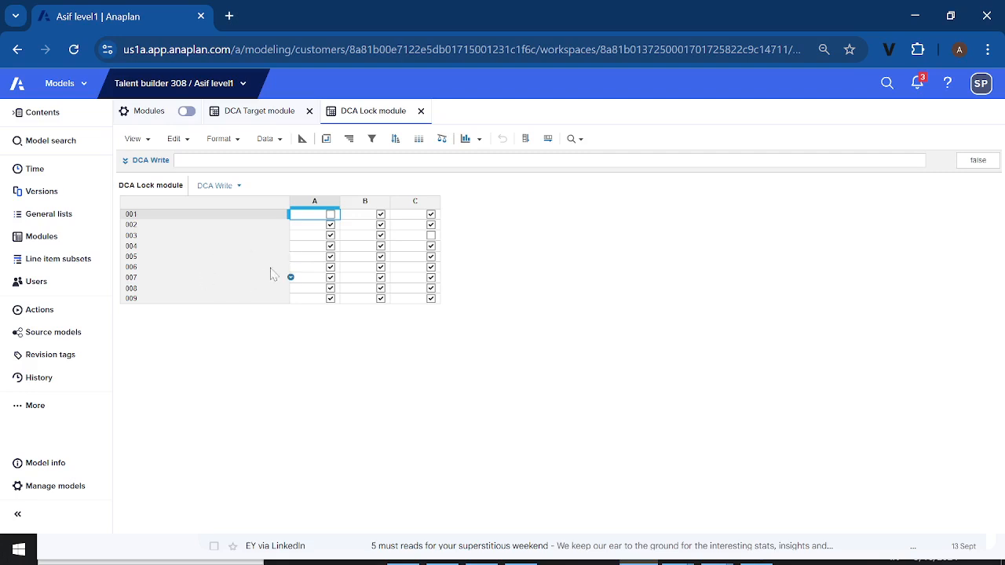
{"action": "left_click", "coordinate": [265, 115]}
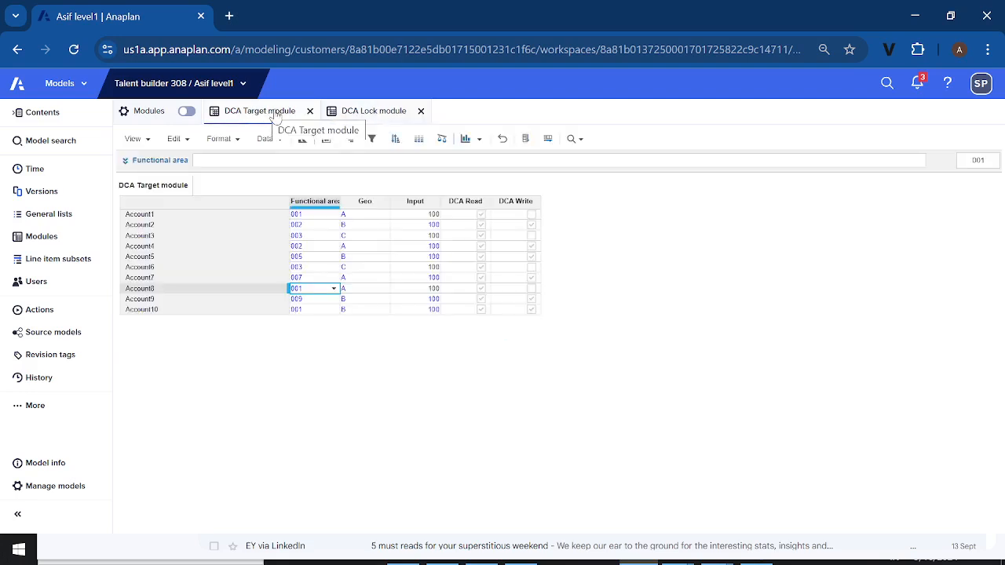
{"action": "left_click", "coordinate": [365, 116]}
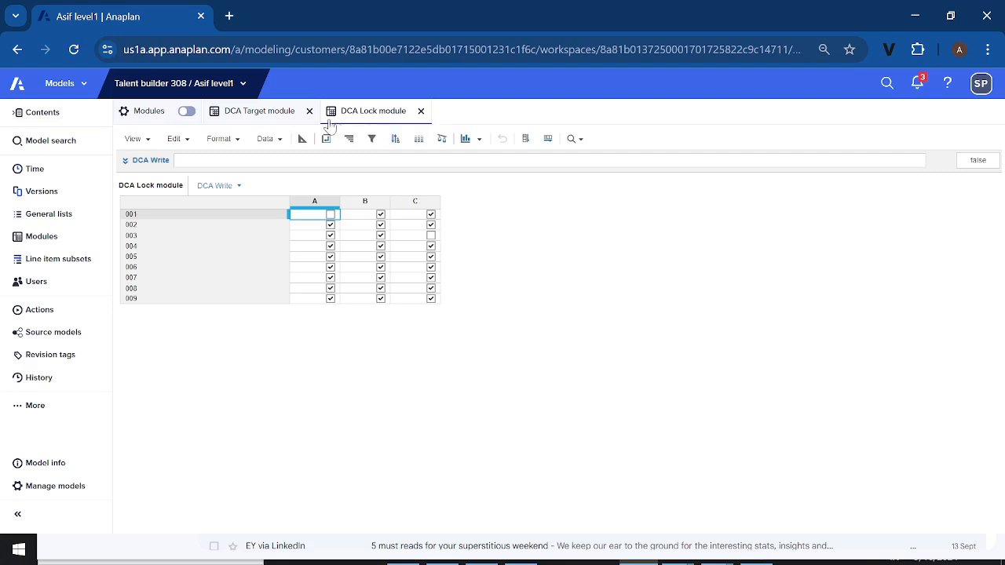
{"action": "left_click", "coordinate": [268, 119]}
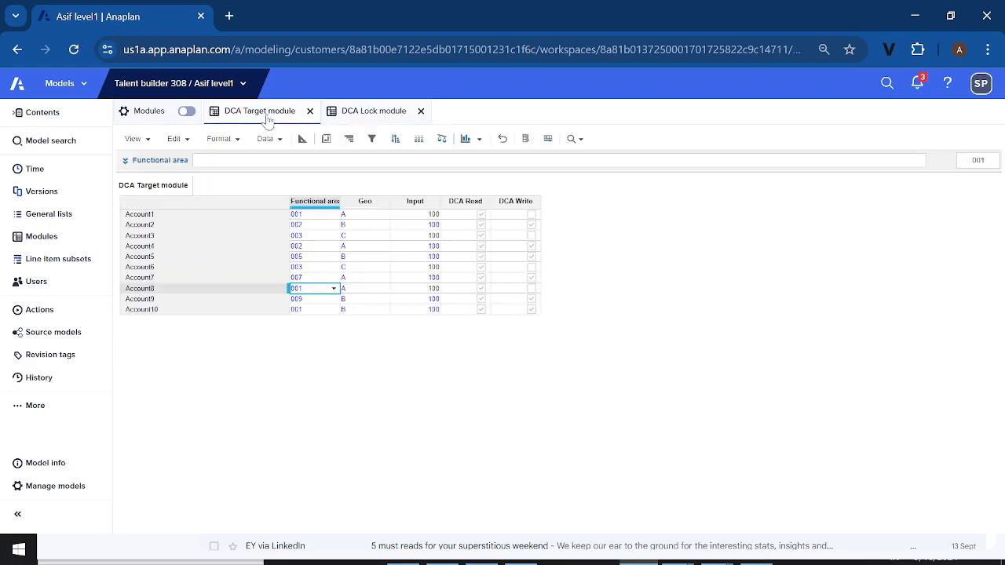
{"action": "left_click", "coordinate": [410, 268]}
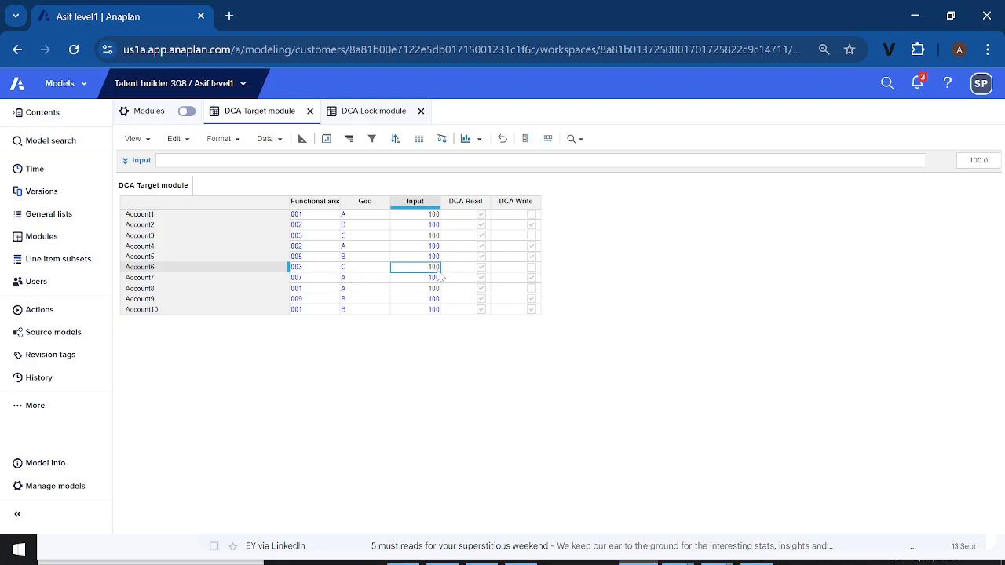
Inspect the DCA Lock module's pivot dimensions and the DCA Write setting for functional area 003 and geo C, and return to DCA Target module
{"action": "left_click", "coordinate": [376, 114]}
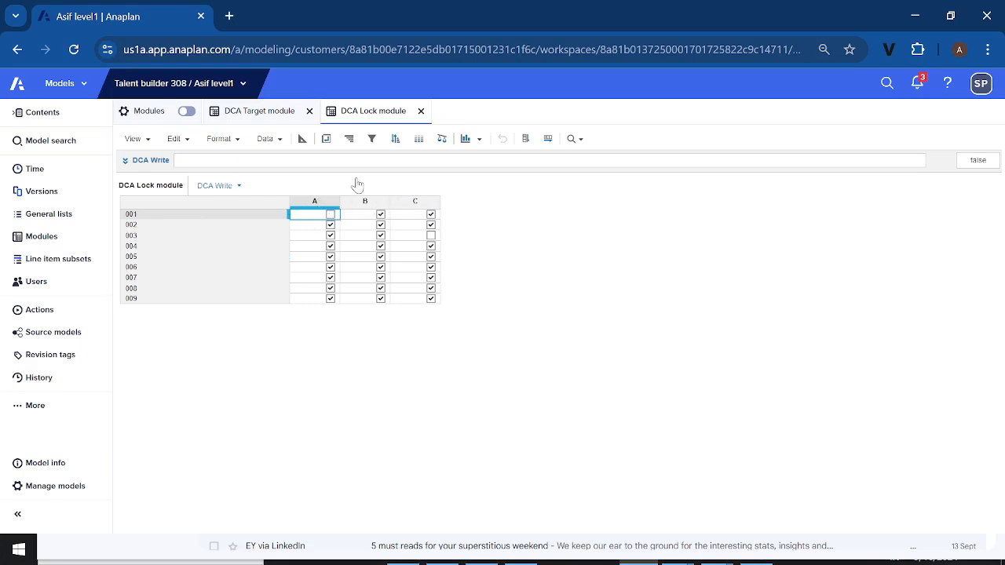
{"action": "left_click", "coordinate": [326, 138]}
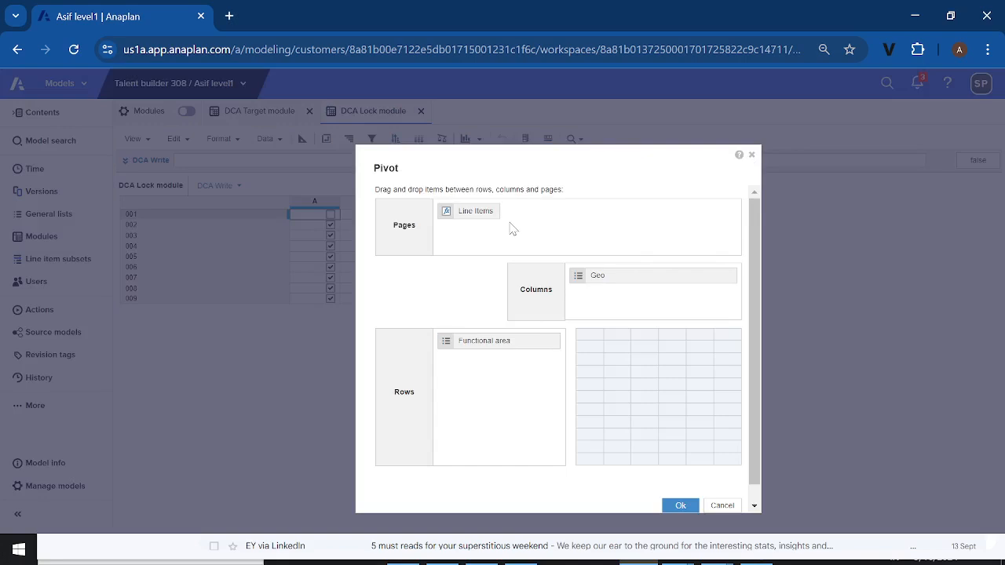
{"action": "left_click", "coordinate": [751, 155]}
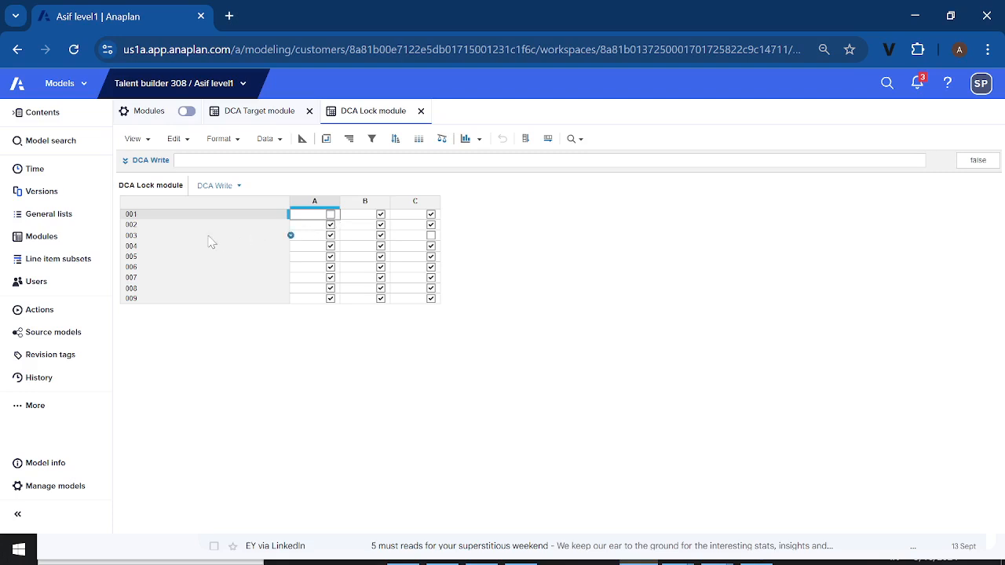
{"action": "left_click", "coordinate": [146, 239]}
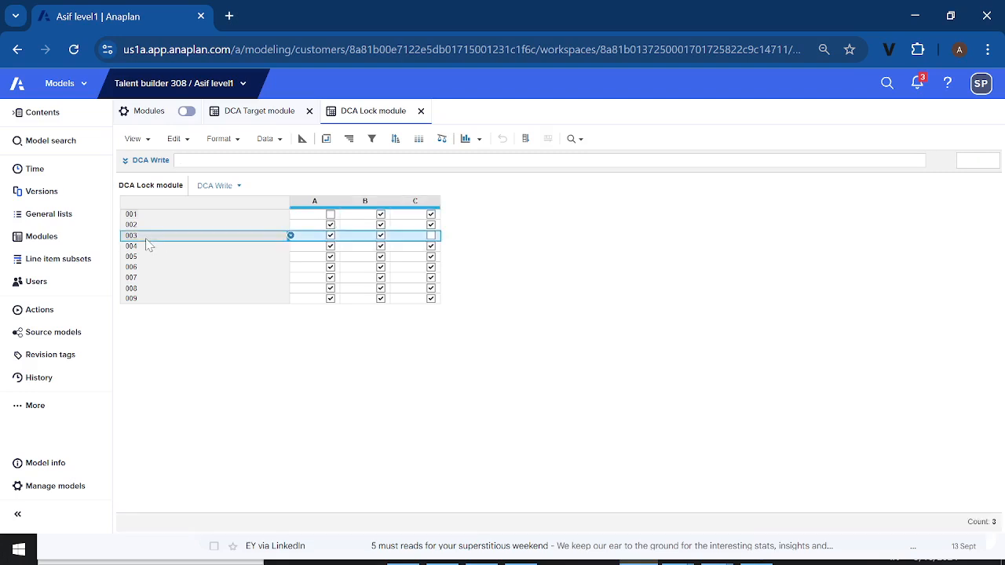
{"action": "left_click", "coordinate": [431, 236]}
{"action": "left_click", "coordinate": [432, 239]}
{"action": "left_click", "coordinate": [267, 114]}
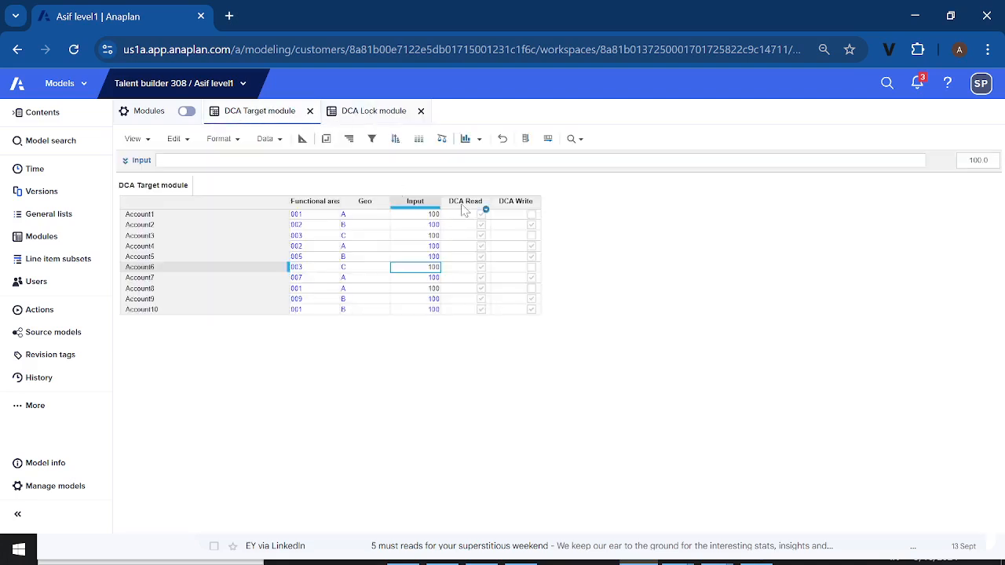
Review the DCA Write formula, and set the Geo of Account10 to A
{"action": "left_click", "coordinate": [512, 202]}
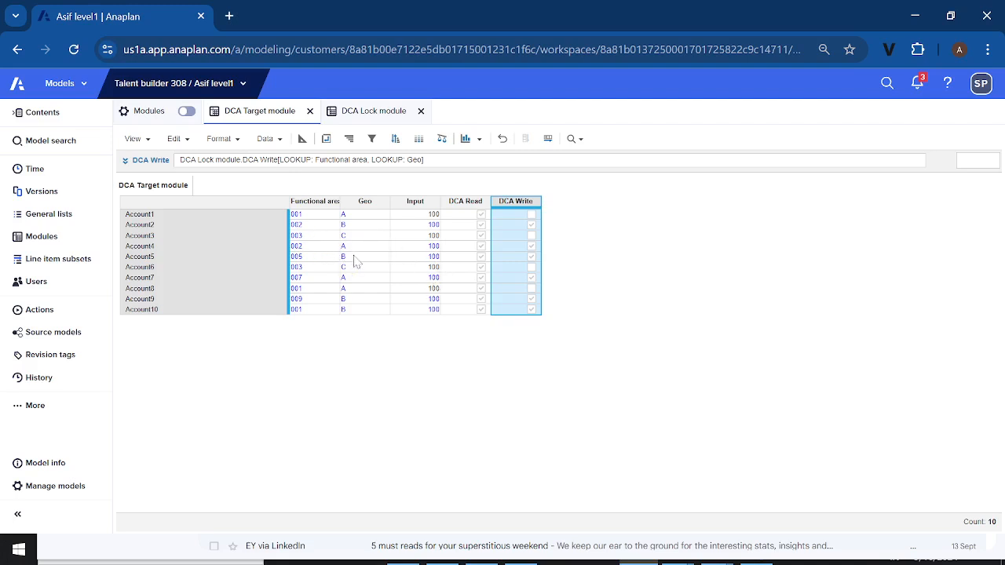
{"action": "left_click", "coordinate": [362, 311]}
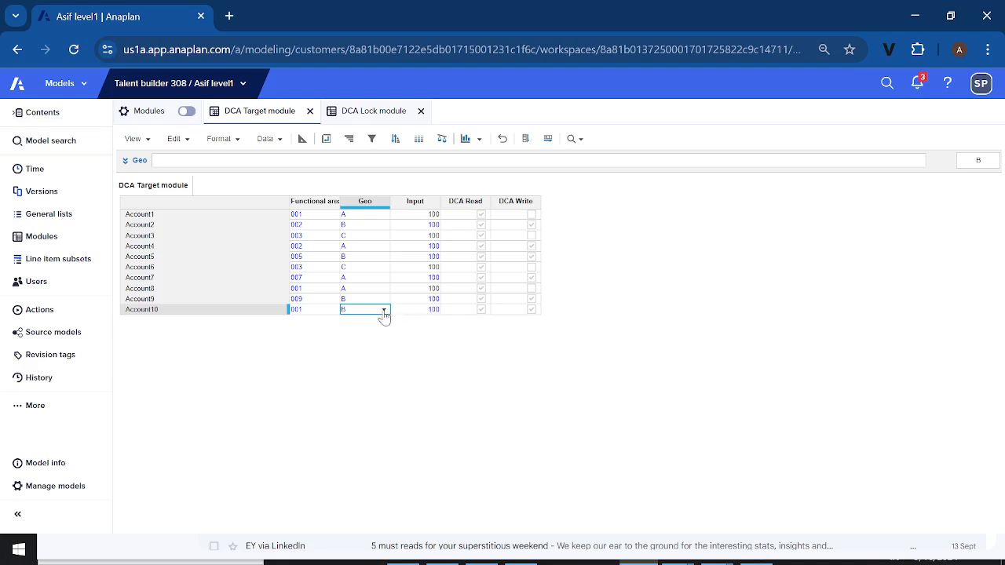
{"action": "left_click", "coordinate": [383, 311]}
{"action": "left_click", "coordinate": [361, 329]}
Enable DCA Write in the DCA Lock module for 001 with geo A and for 003 with geo C
{"action": "left_click", "coordinate": [376, 114]}
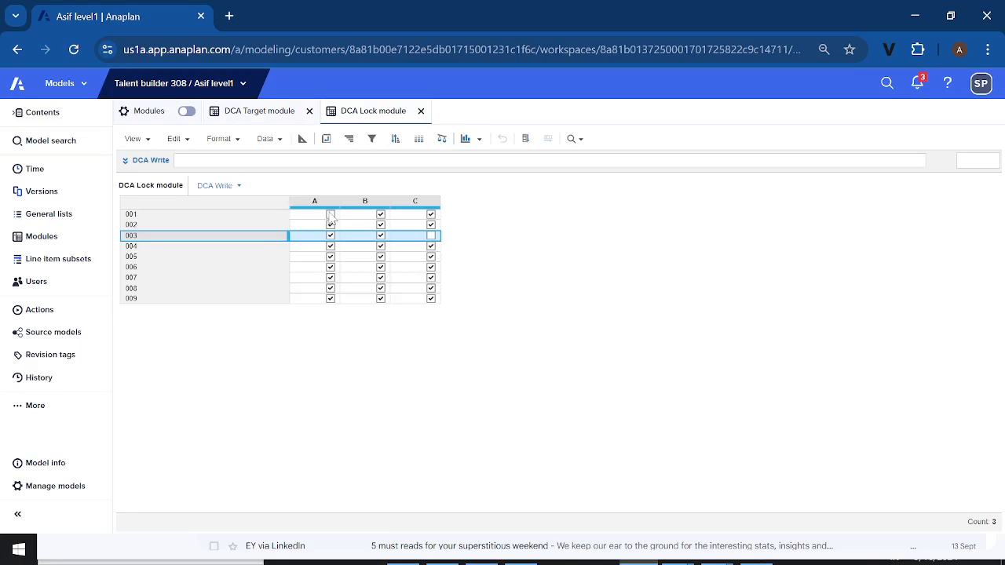
{"action": "left_click", "coordinate": [330, 215]}
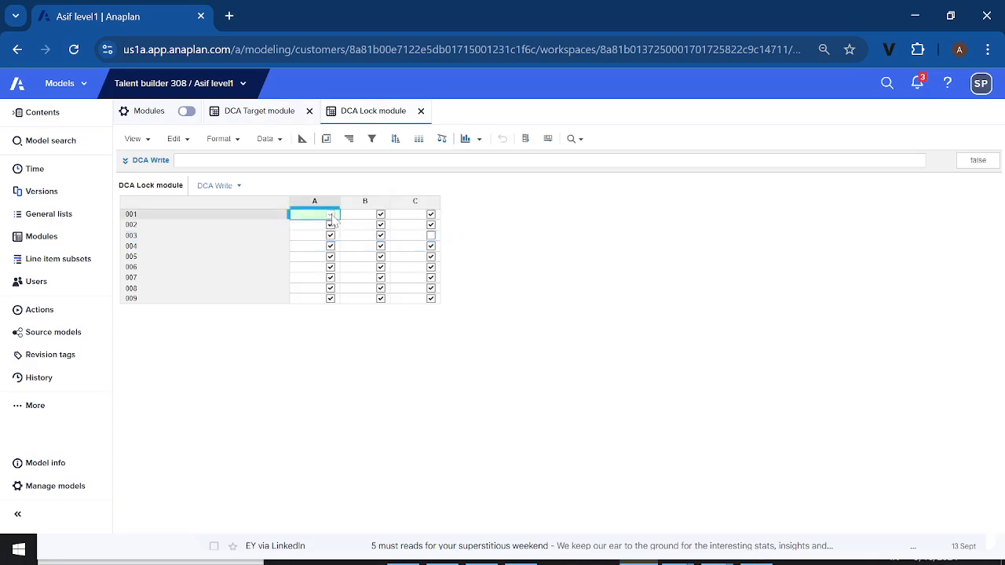
{"action": "left_click", "coordinate": [430, 236]}
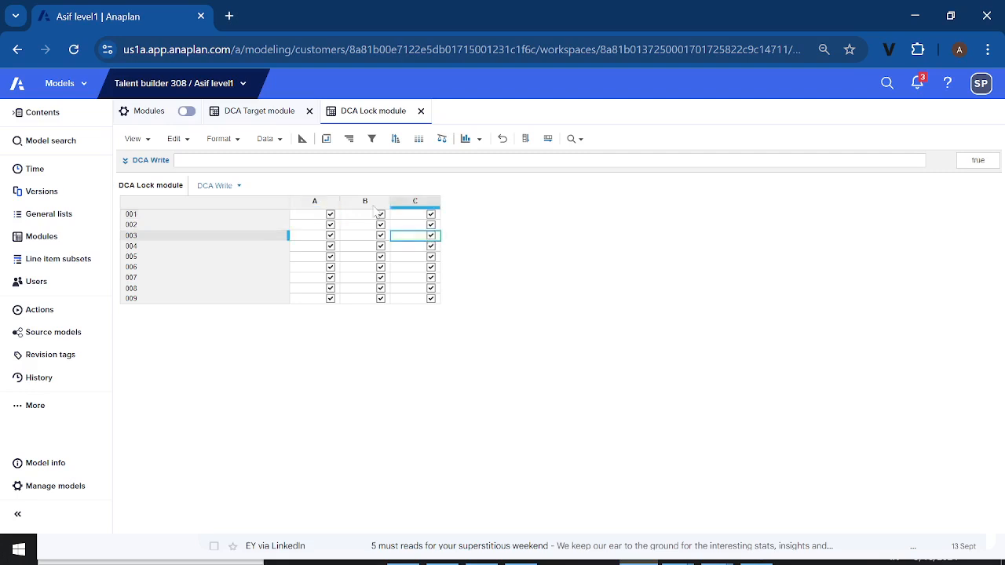
Check write access in the DCA Target module, and inspect the Input line item's read and write access drivers in its blueprint
{"action": "left_click", "coordinate": [274, 115]}
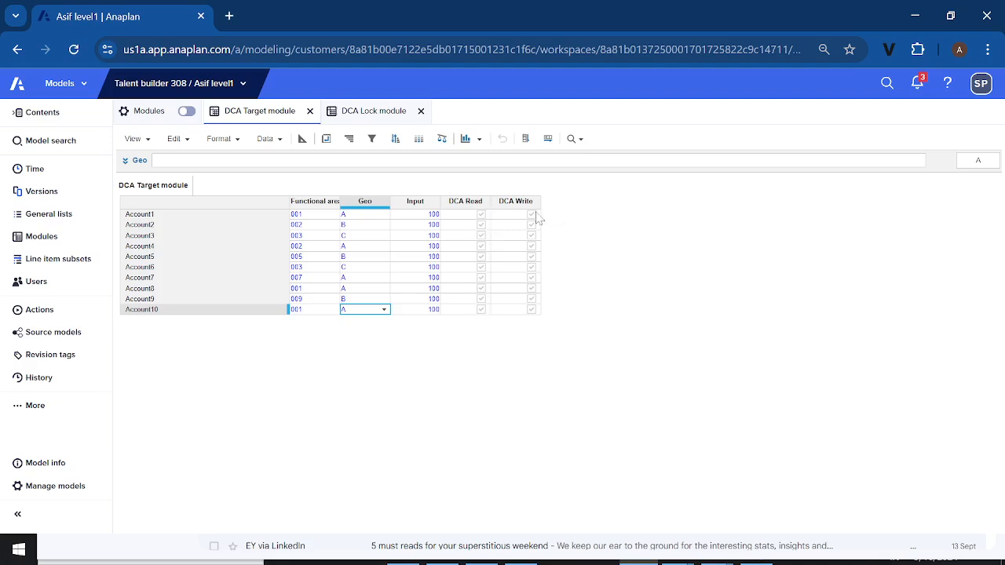
{"action": "left_click", "coordinate": [302, 139]}
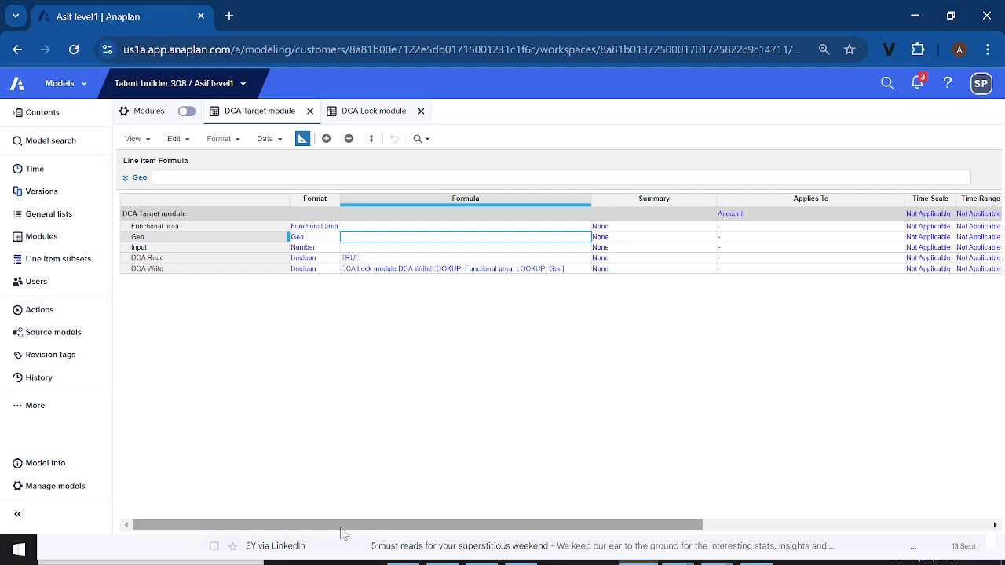
{"action": "left_click_drag", "start_coordinate": [341, 527], "coordinate": [470, 519]}
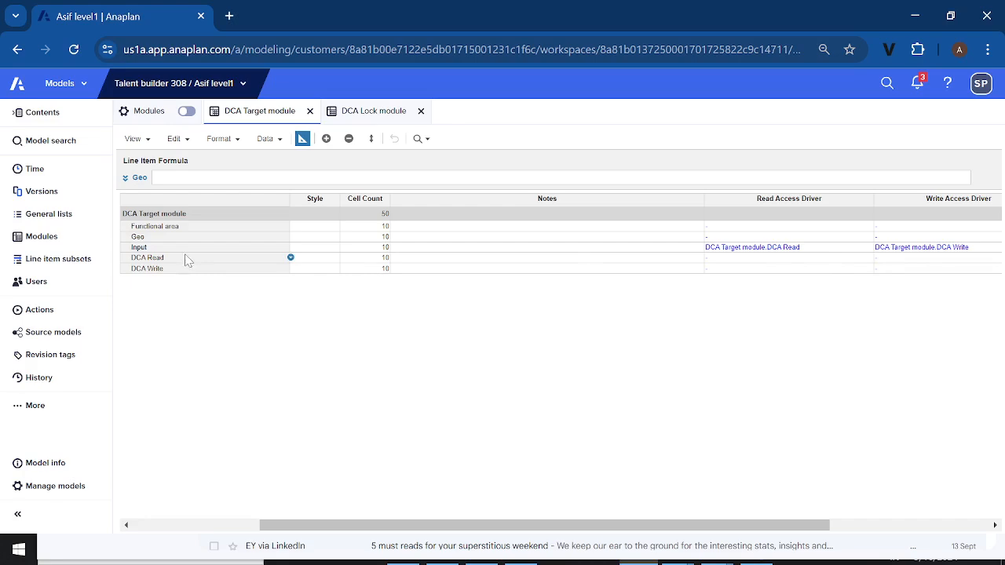
Disable DCA Write in the DCA Lock module for 001 with geo A and 003 with geo C, and return to the DCA Target module grid
{"action": "left_click", "coordinate": [377, 116]}
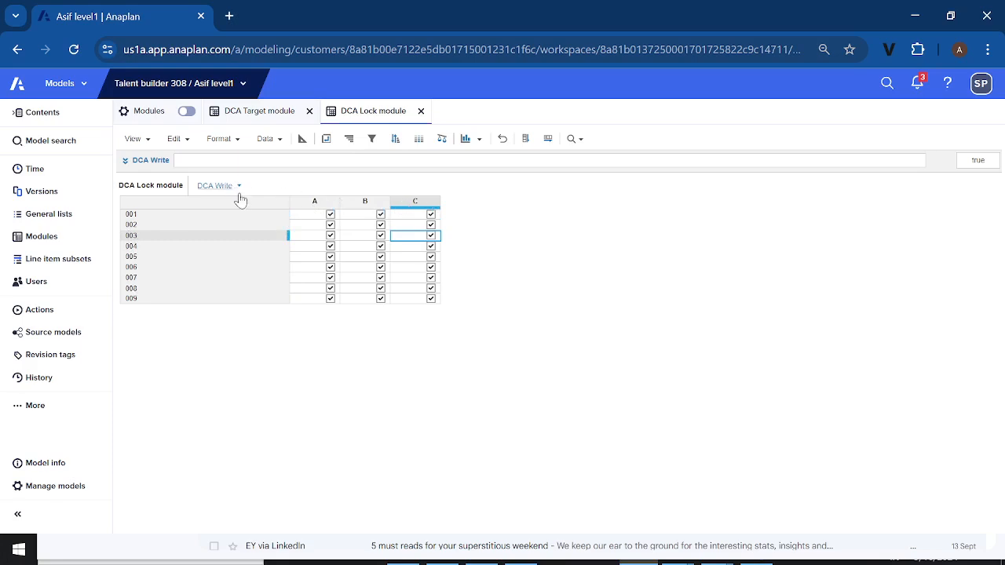
{"action": "left_click", "coordinate": [330, 215]}
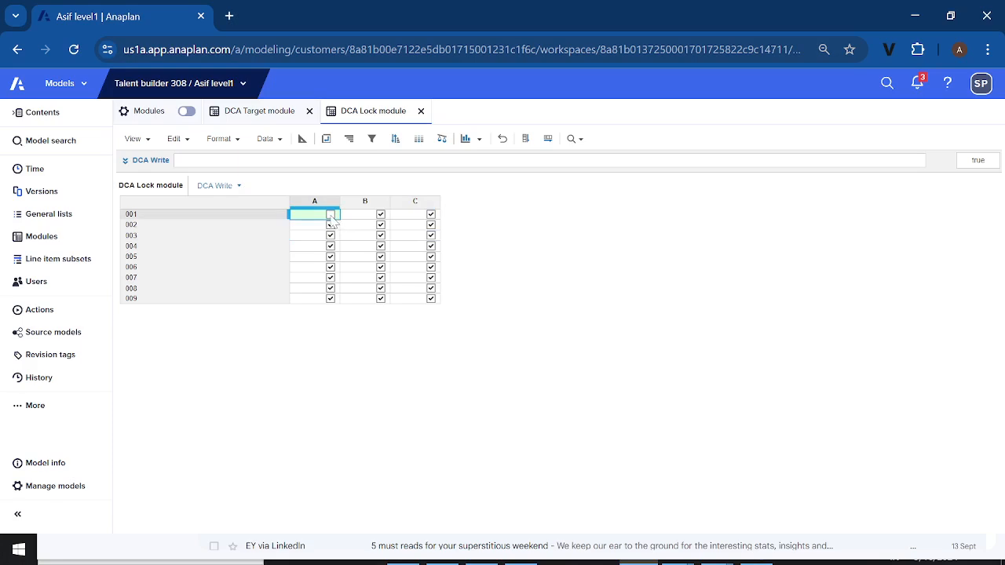
{"action": "left_click", "coordinate": [430, 236]}
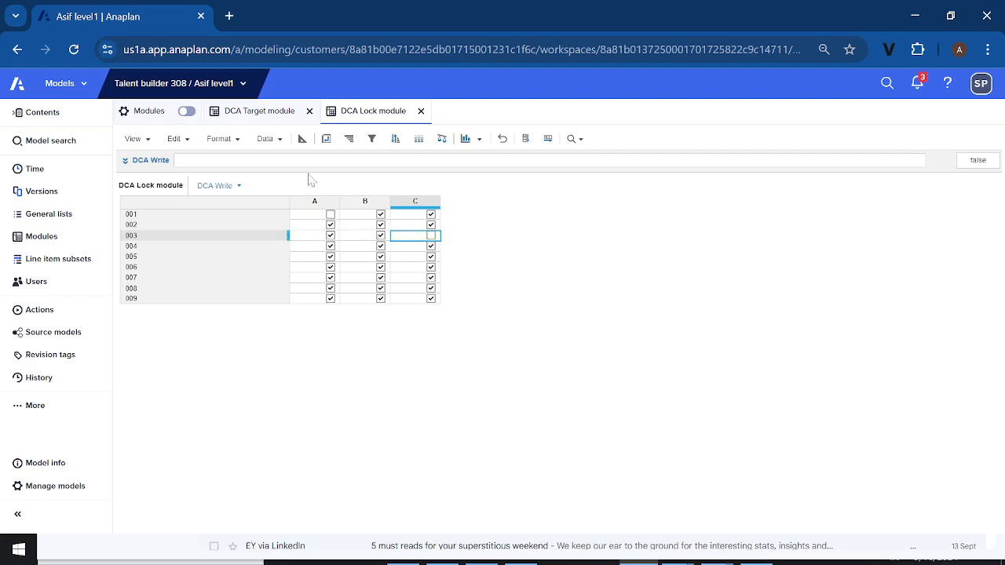
{"action": "left_click", "coordinate": [277, 113]}
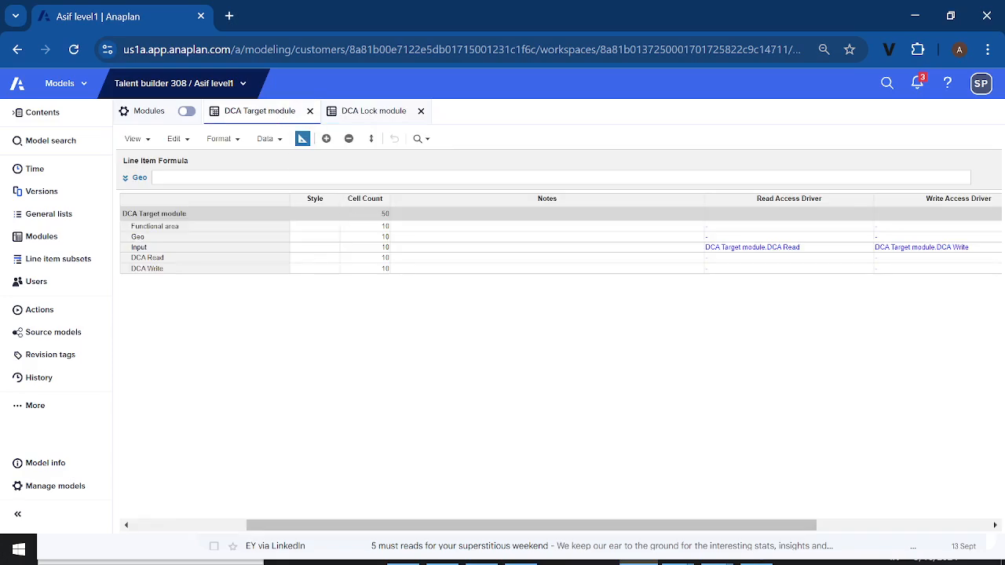
{"action": "left_click", "coordinate": [304, 139]}
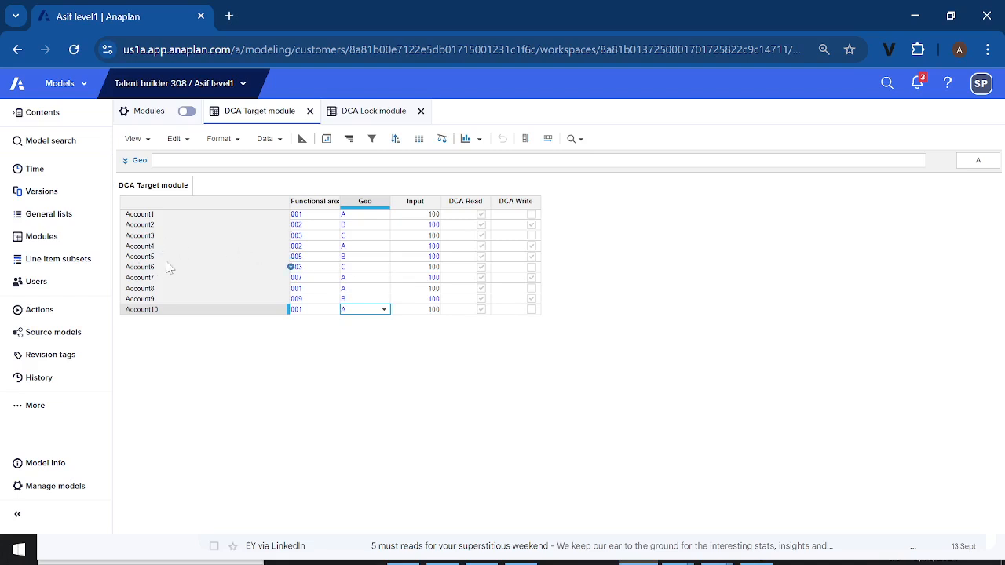
Look over the Account, Functional area and Geo lists in the model's general lists
{"action": "left_click", "coordinate": [62, 216]}
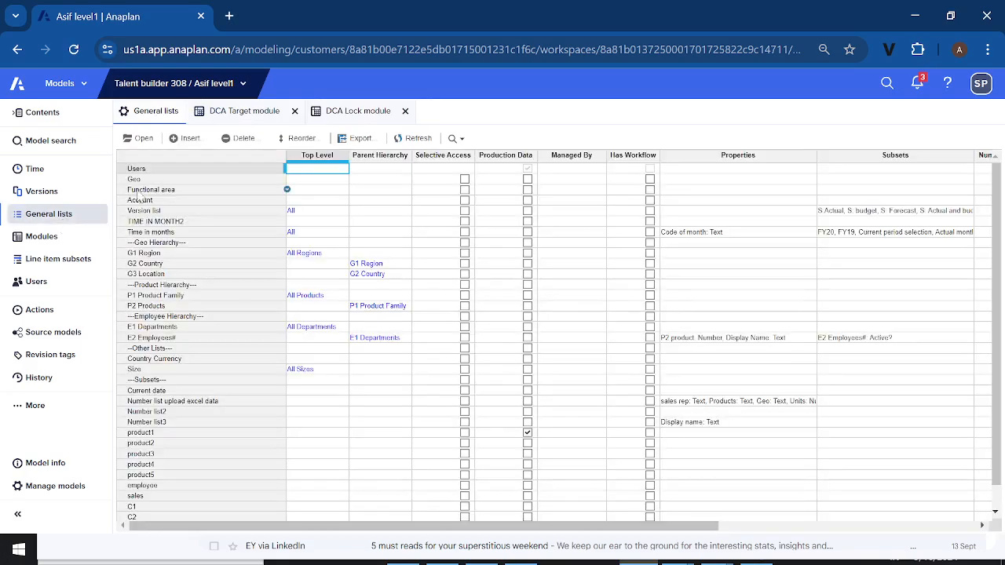
{"action": "left_click", "coordinate": [150, 201]}
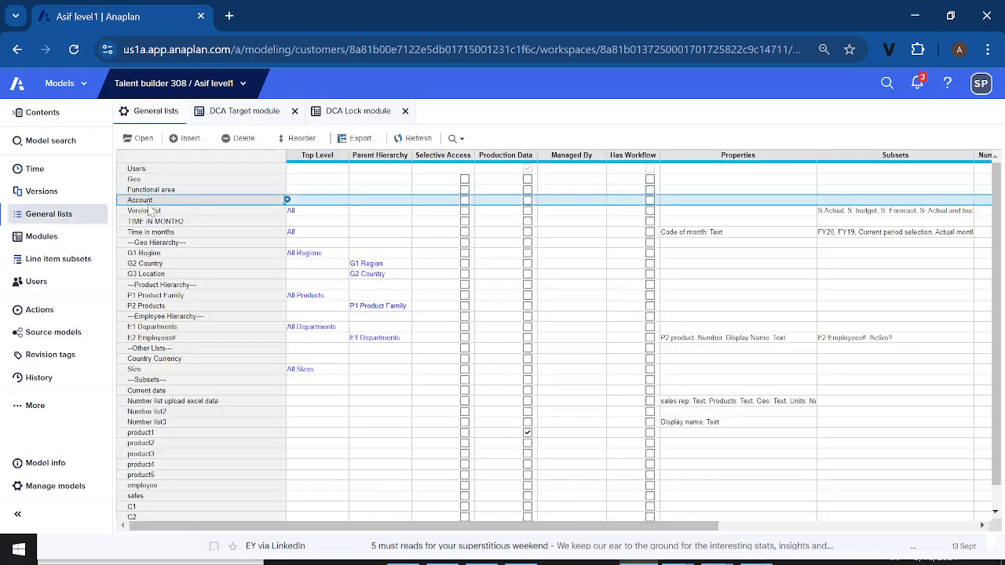
{"action": "left_click", "coordinate": [162, 190]}
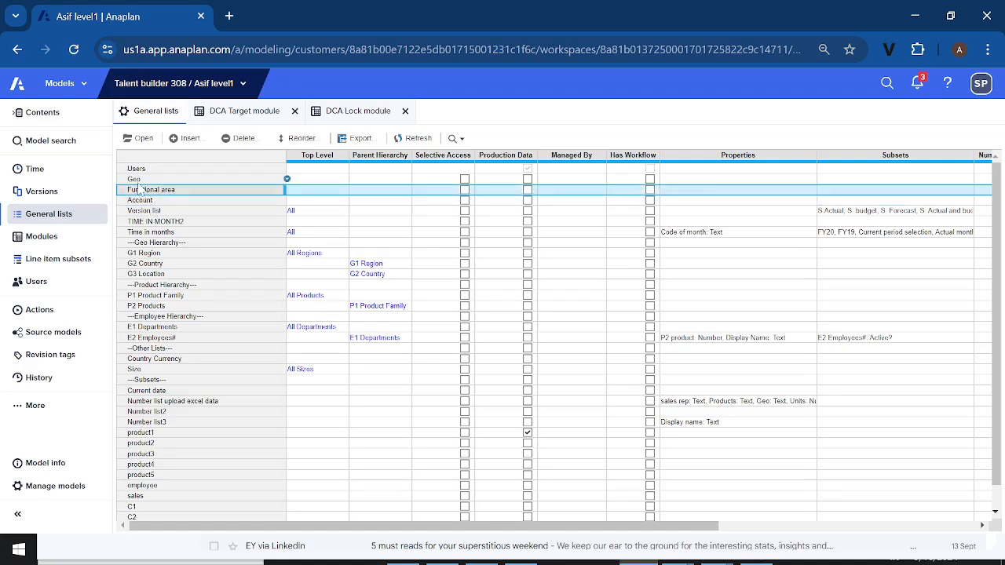
{"action": "key", "text": "Up"}
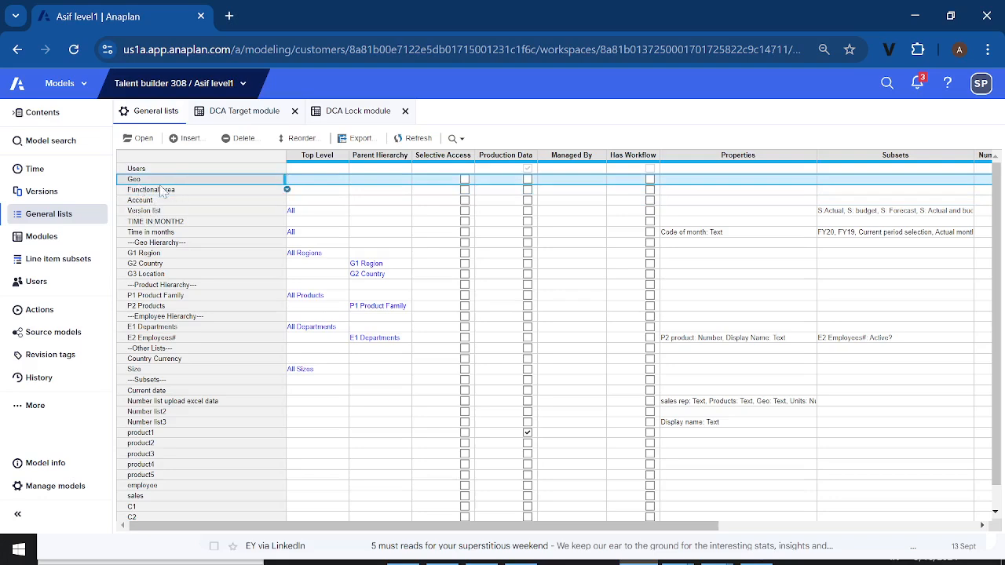
Compare Account1's functional area and geo in the DCA Target module with the matching DCA Write setting in the DCA Lock module
{"action": "left_click", "coordinate": [249, 118]}
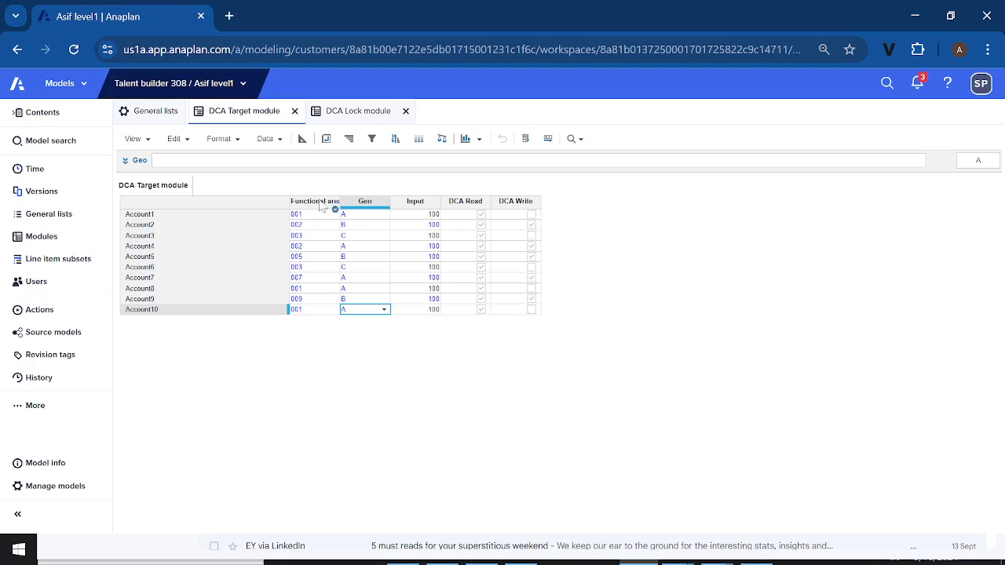
{"action": "left_click", "coordinate": [361, 113]}
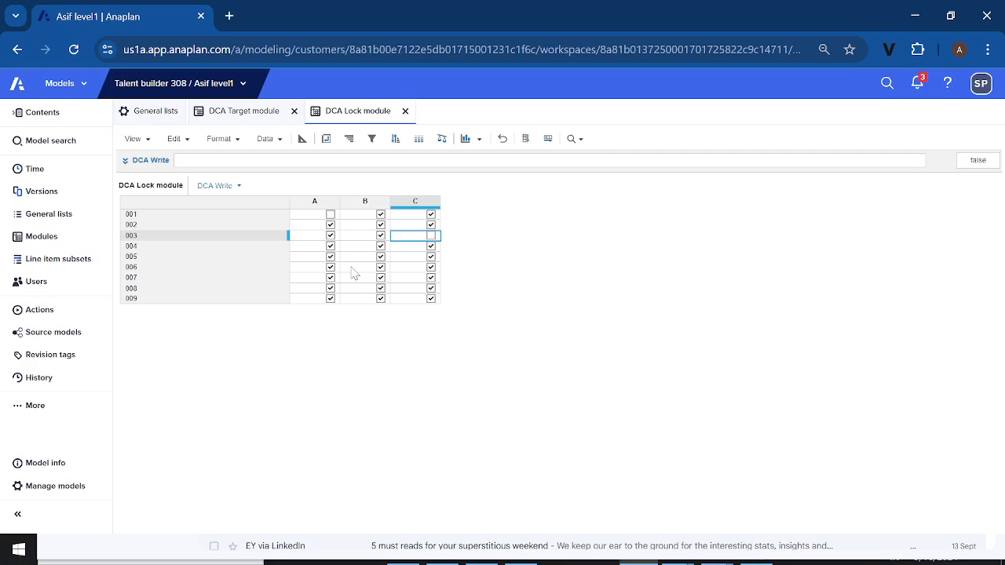
{"action": "left_click", "coordinate": [253, 116]}
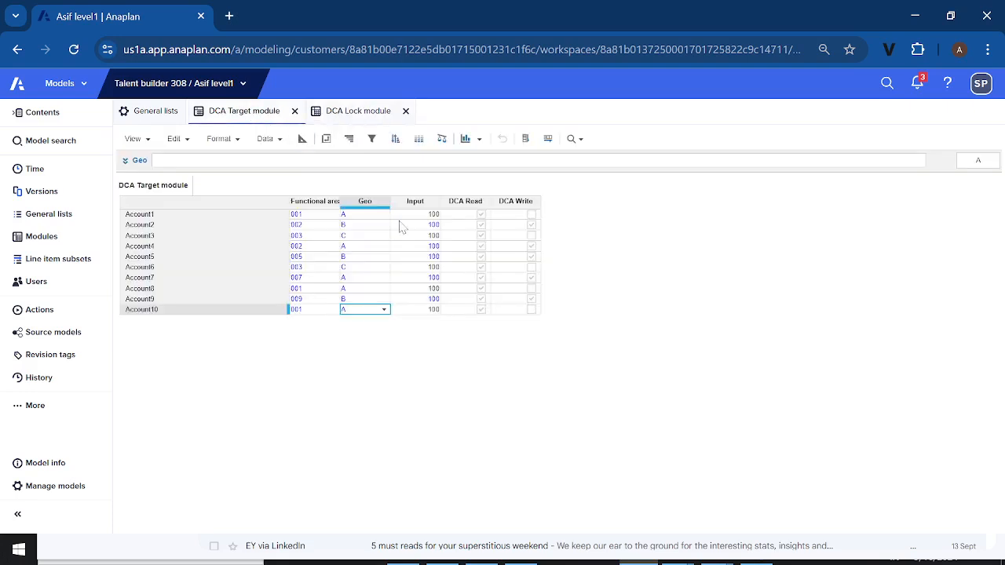
{"action": "left_click", "coordinate": [306, 218]}
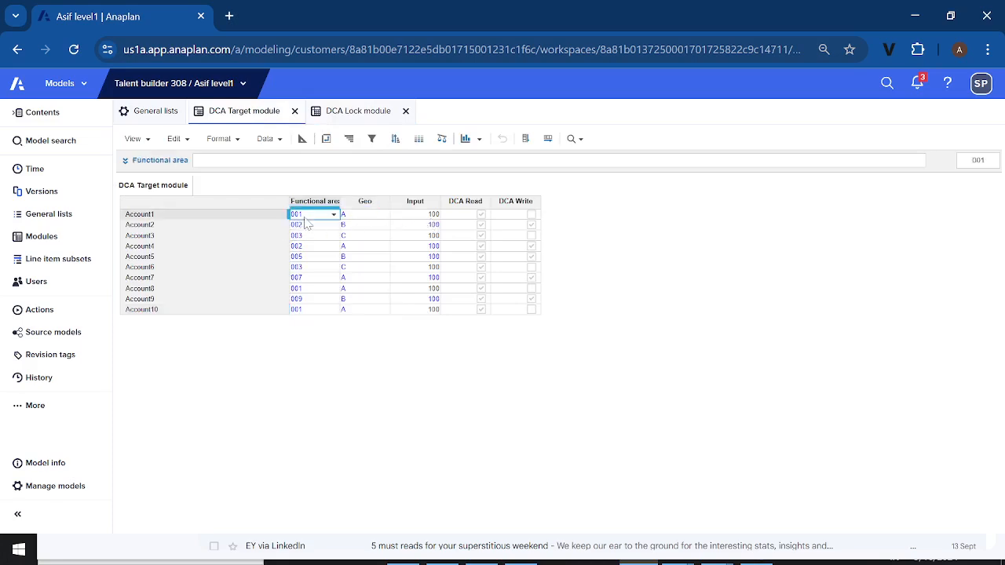
{"action": "left_click", "coordinate": [252, 219]}
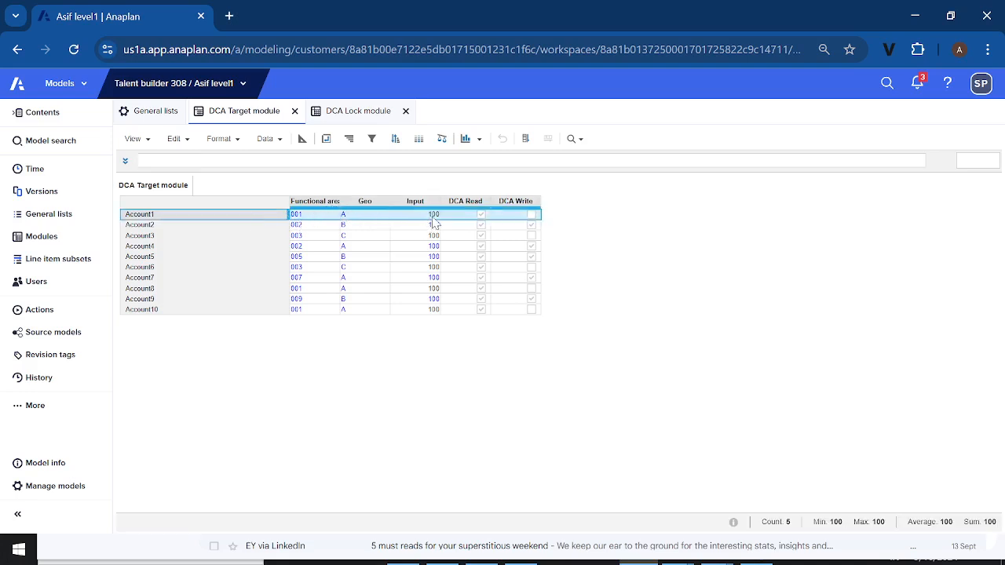
{"action": "left_click", "coordinate": [359, 116]}
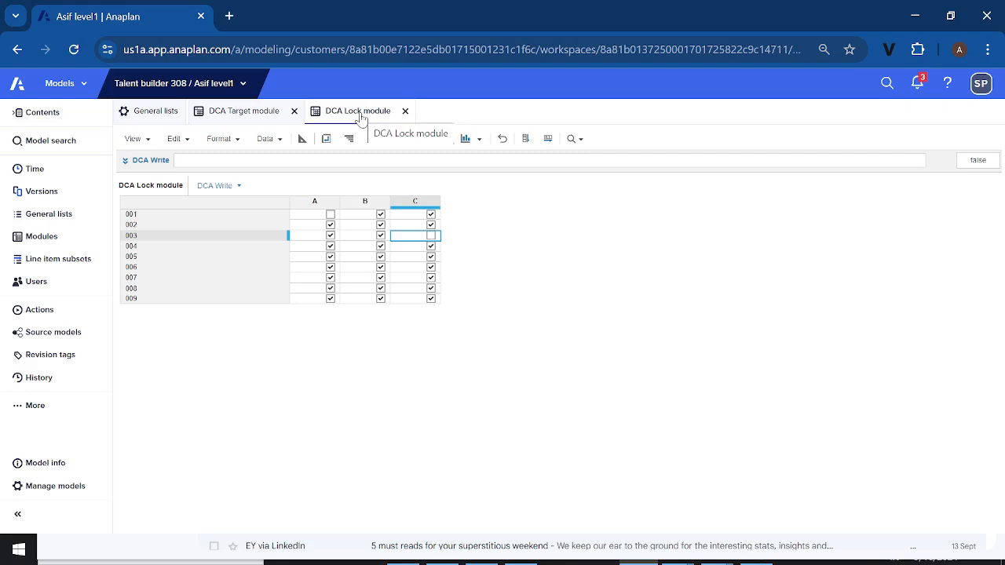
Inspect the formulas of the DCA Read and DCA Write line items in the DCA Target module
{"action": "left_click", "coordinate": [256, 121]}
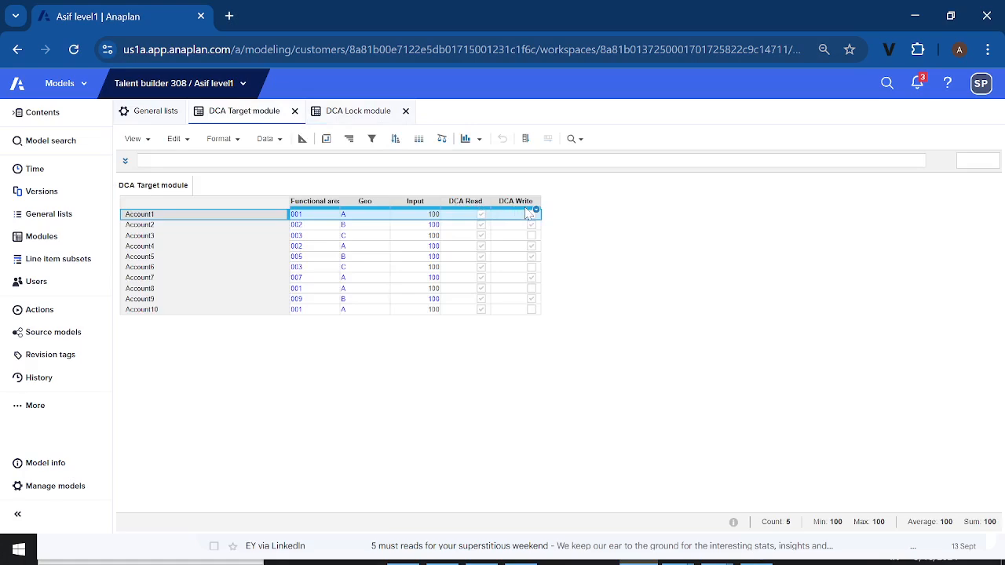
{"action": "left_click", "coordinate": [463, 202]}
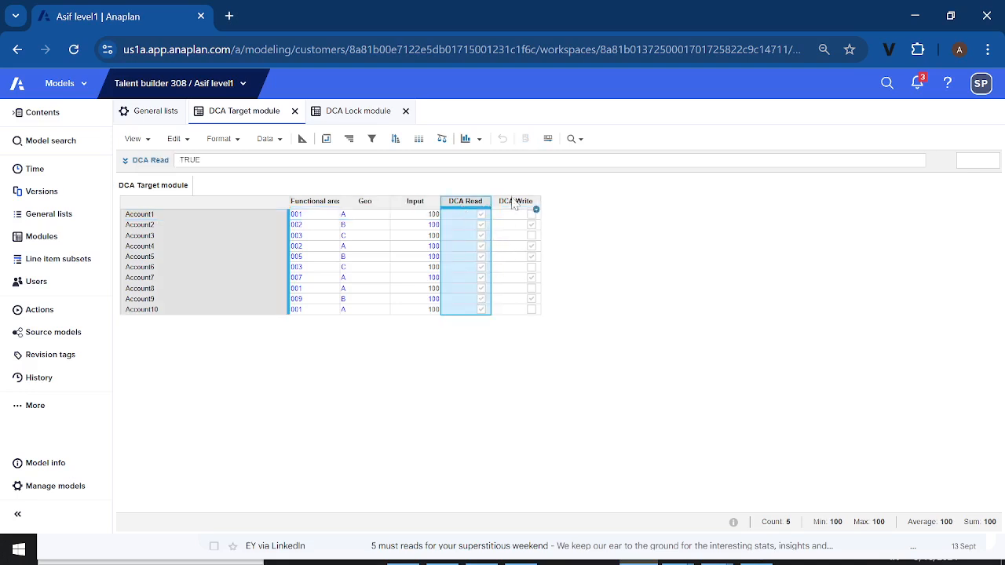
{"action": "left_click", "coordinate": [514, 203]}
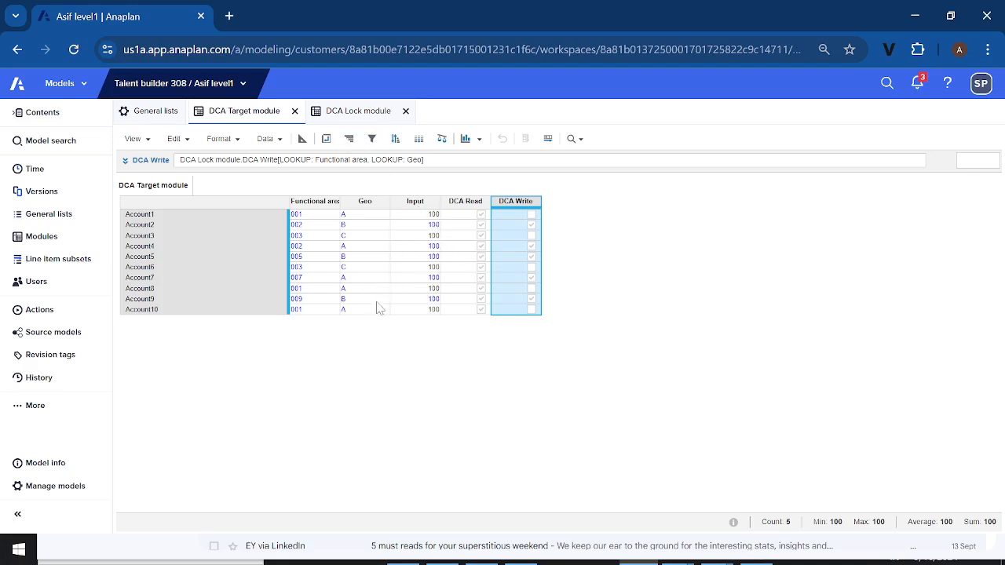
Check the DCA Lock module's write settings by functional area and geo against the DCA Write results in the DCA Target module
{"action": "left_click", "coordinate": [368, 121]}
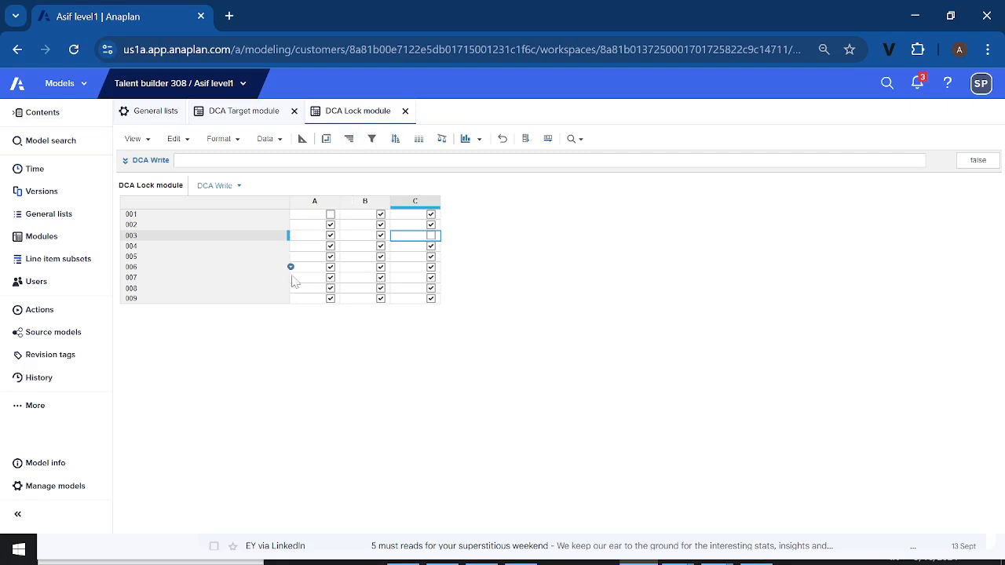
{"action": "left_click", "coordinate": [329, 212]}
{"action": "left_click", "coordinate": [261, 118]}
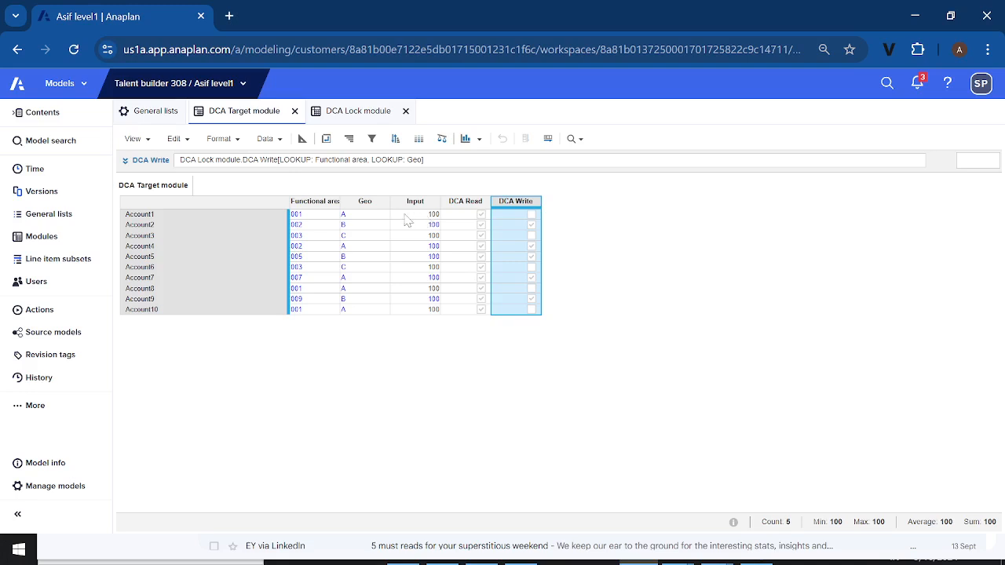
{"action": "left_click", "coordinate": [374, 118]}
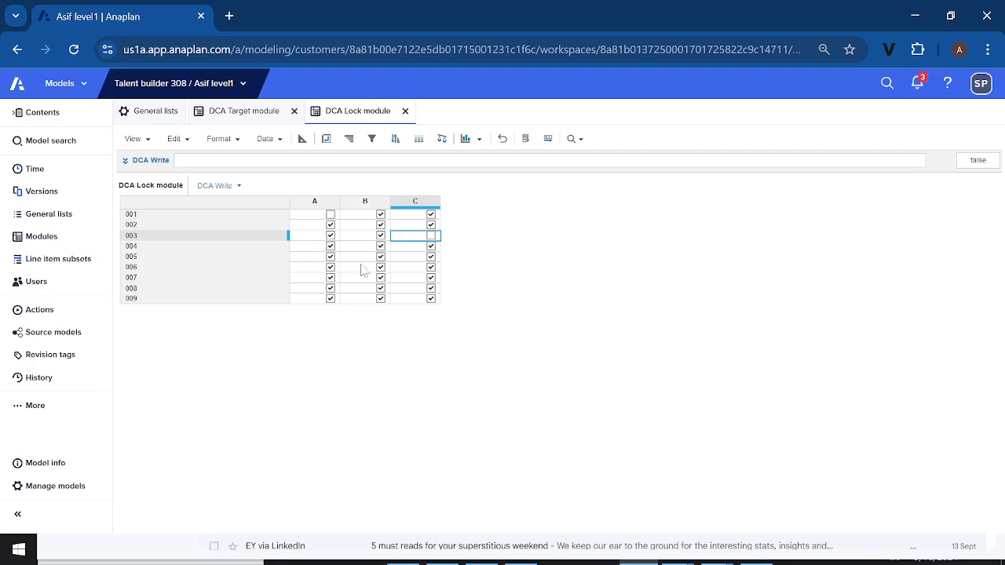
{"action": "left_click", "coordinate": [242, 115]}
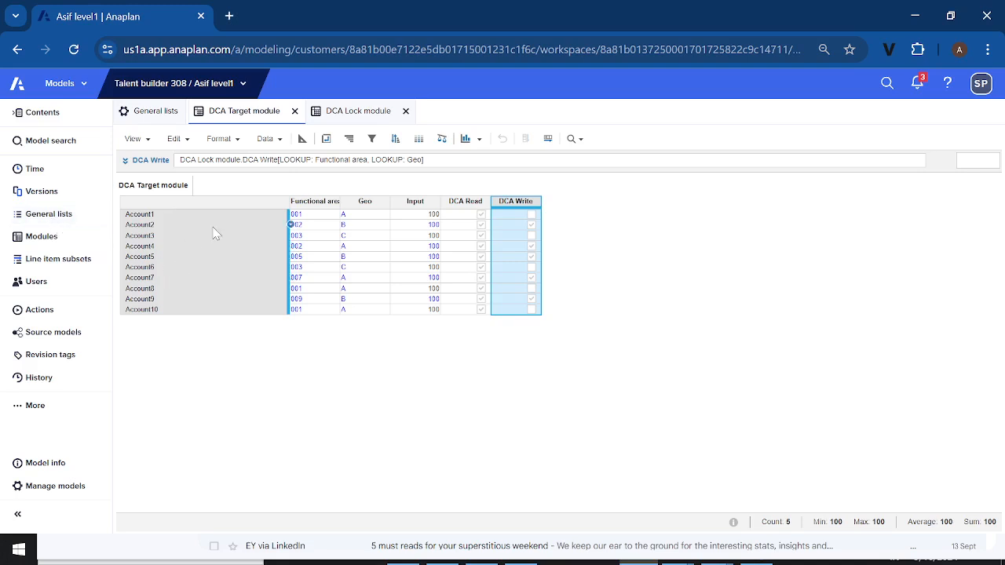
Start a new module below User based filter2 module in the module list and name it Acces driver2
{"action": "left_click", "coordinate": [42, 237]}
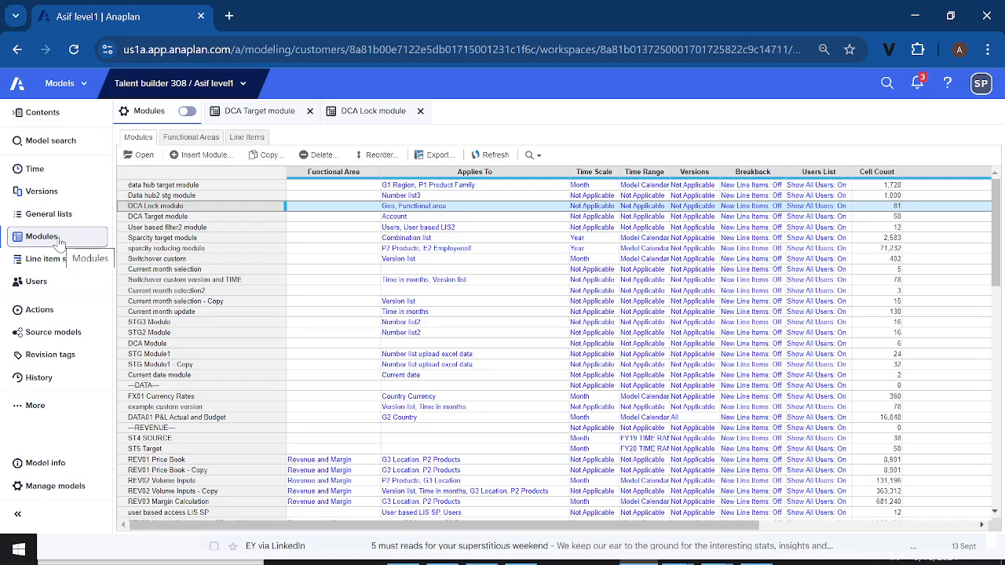
{"action": "left_click", "coordinate": [147, 227]}
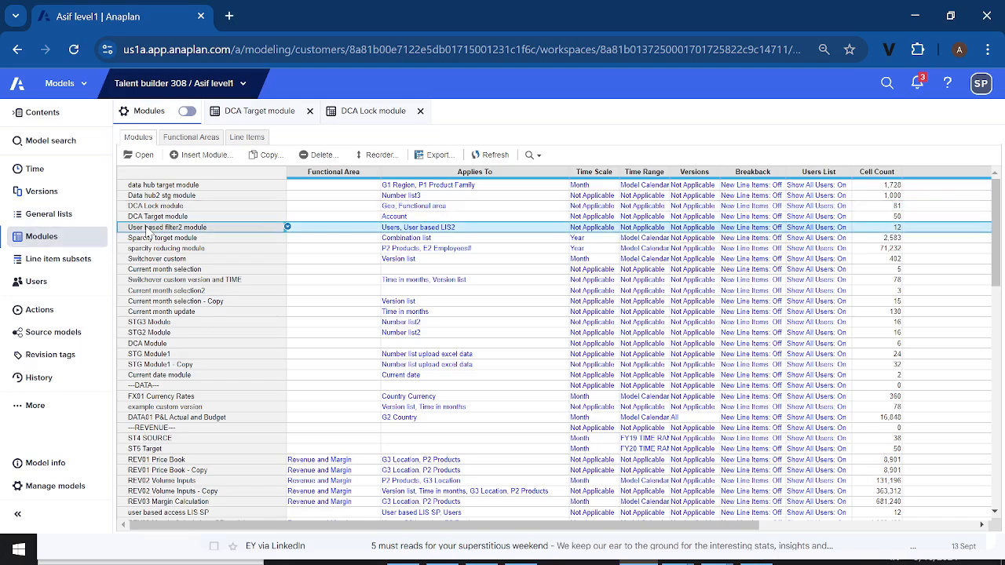
{"action": "left_click", "coordinate": [203, 154]}
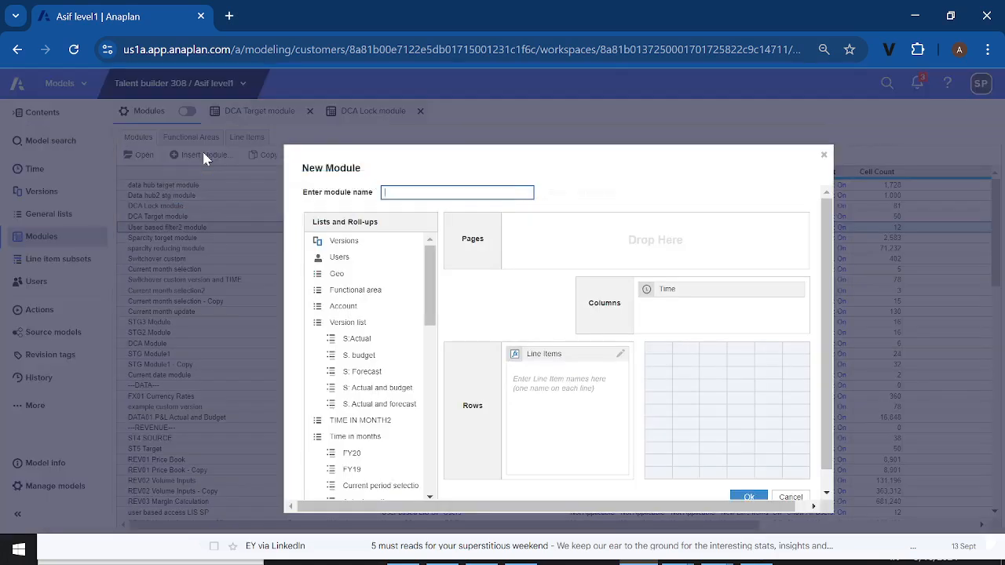
{"action": "type", "text": "Acces driver2"}
Dimension the new module by the Account list on columns and remove Time from it
{"action": "left_click", "coordinate": [333, 307]}
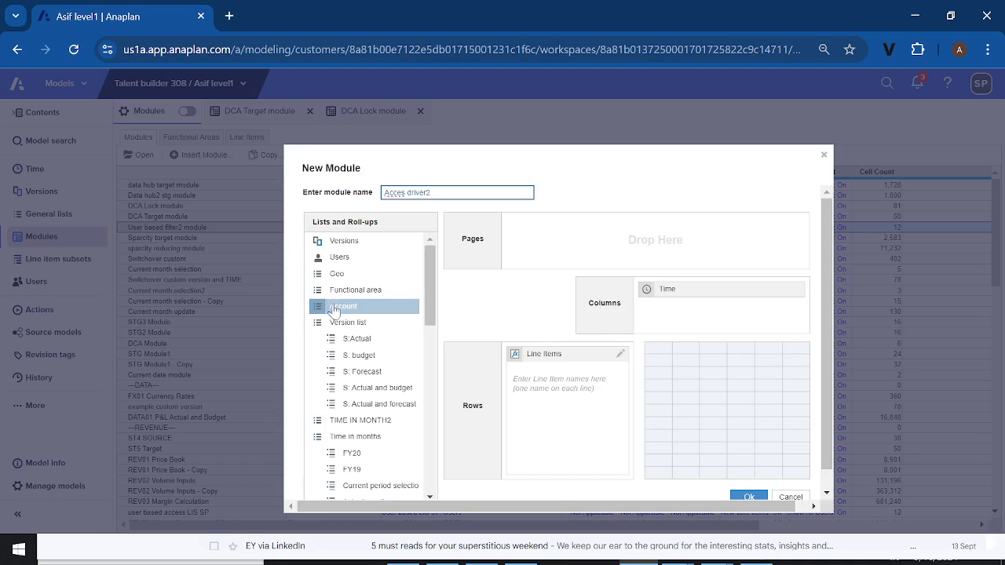
{"action": "left_click_drag", "start_coordinate": [333, 306], "coordinate": [671, 330]}
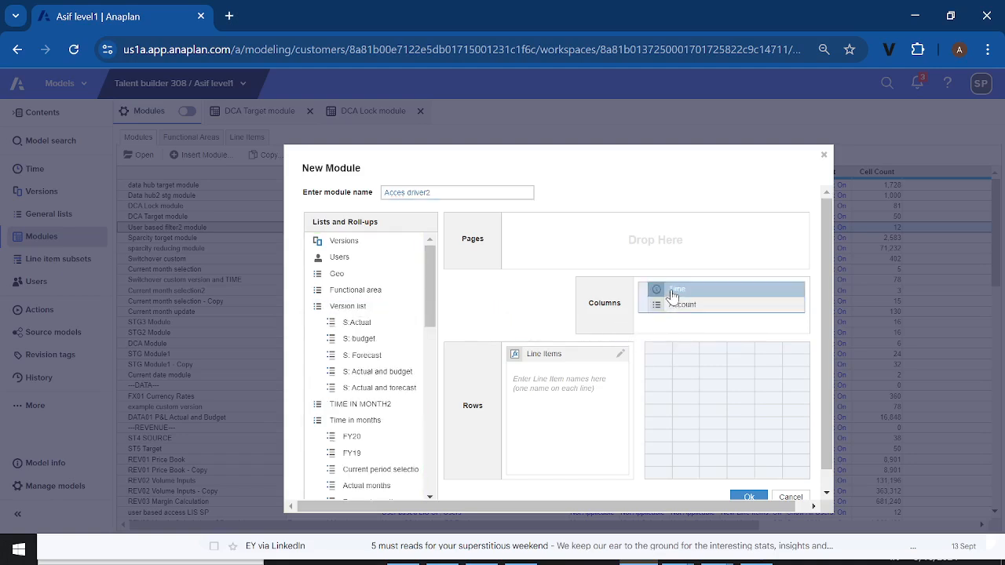
{"action": "left_click_drag", "start_coordinate": [672, 295], "coordinate": [395, 272]}
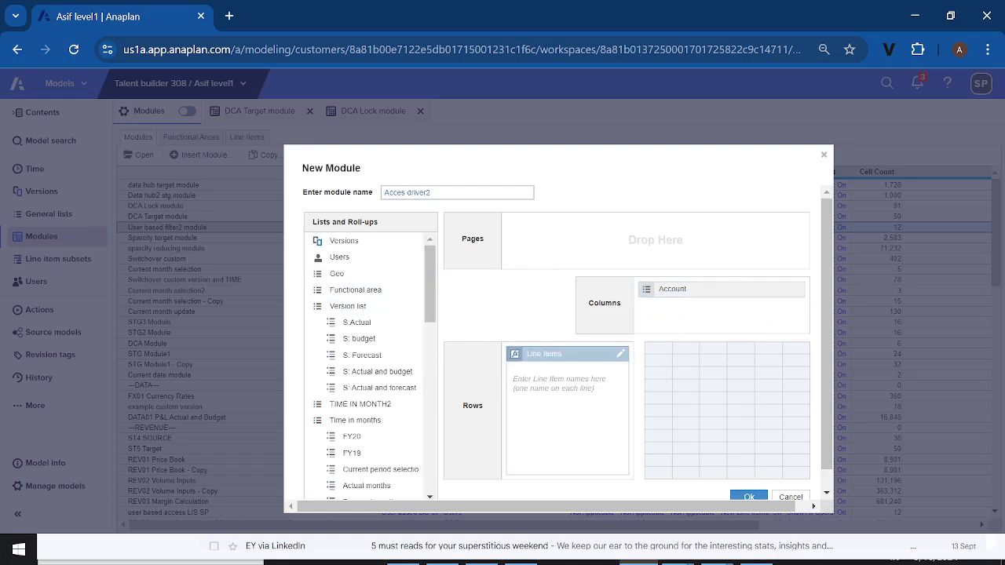
Add the line items DCA Read and DCA Write to the new module and create it
{"action": "left_click", "coordinate": [562, 386]}
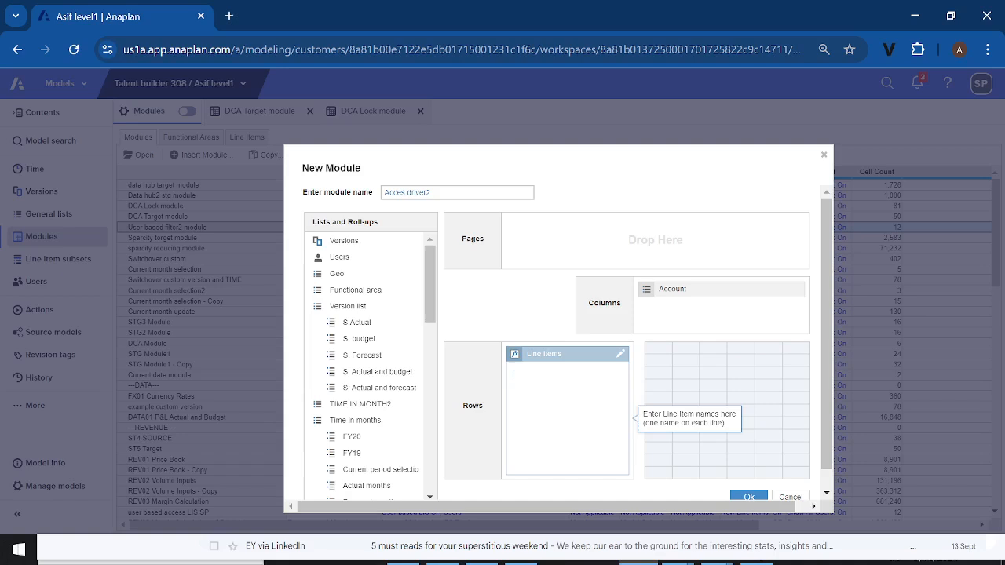
{"action": "type", "text": "Dca"}
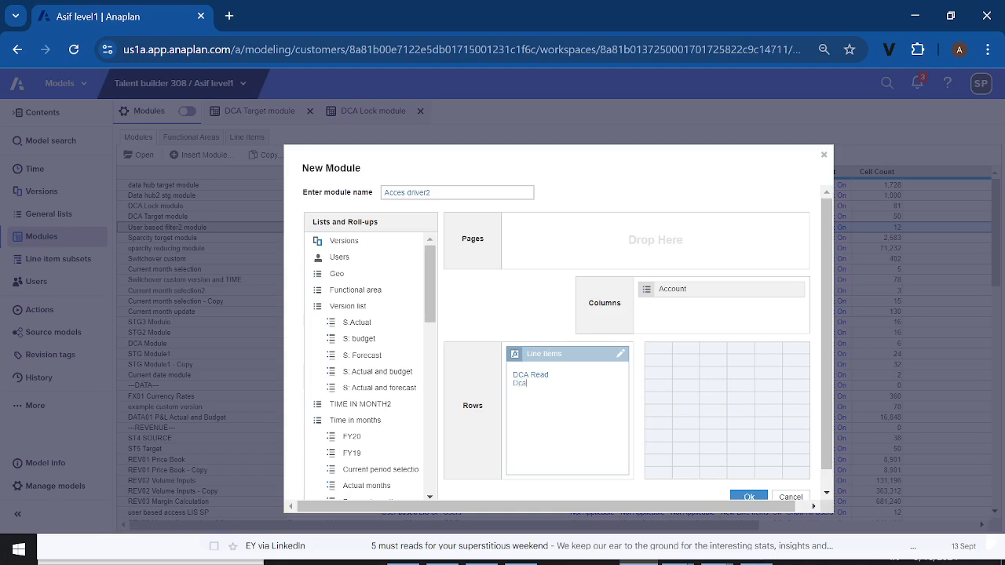
{"action": "key", "text": "BackSpace"}
{"action": "type", "text": "Write"}
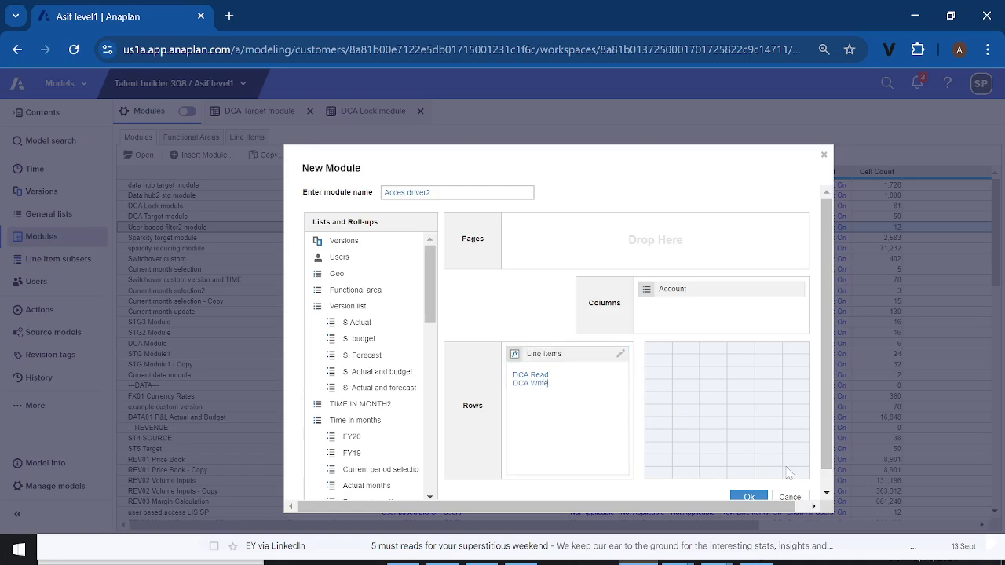
{"action": "left_click", "coordinate": [749, 496]}
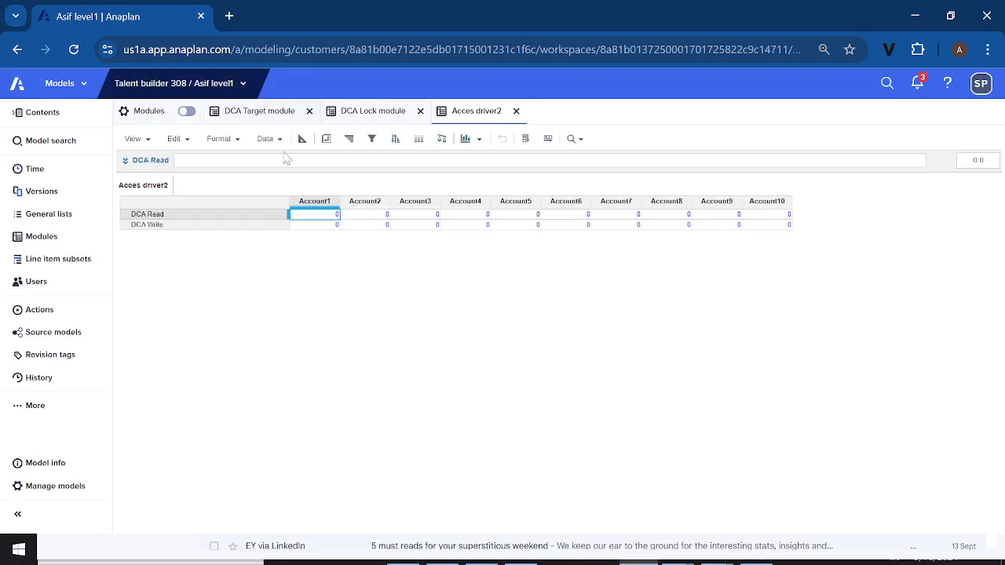
Pivot Acces driver2 to show accounts on rows and line items on columns, and save this as the module's default view
{"action": "left_click", "coordinate": [326, 139]}
{"action": "mouse_move", "coordinate": [473, 345]}
{"action": "left_mouse_down"}
{"action": "mouse_move", "coordinate": [497, 350]}
{"action": "mouse_move", "coordinate": [643, 321]}
{"action": "mouse_move", "coordinate": [630, 302]}
{"action": "mouse_move", "coordinate": [509, 323]}
{"action": "mouse_move", "coordinate": [479, 350]}
{"action": "left_mouse_up"}
{"action": "left_click", "coordinate": [683, 509]}
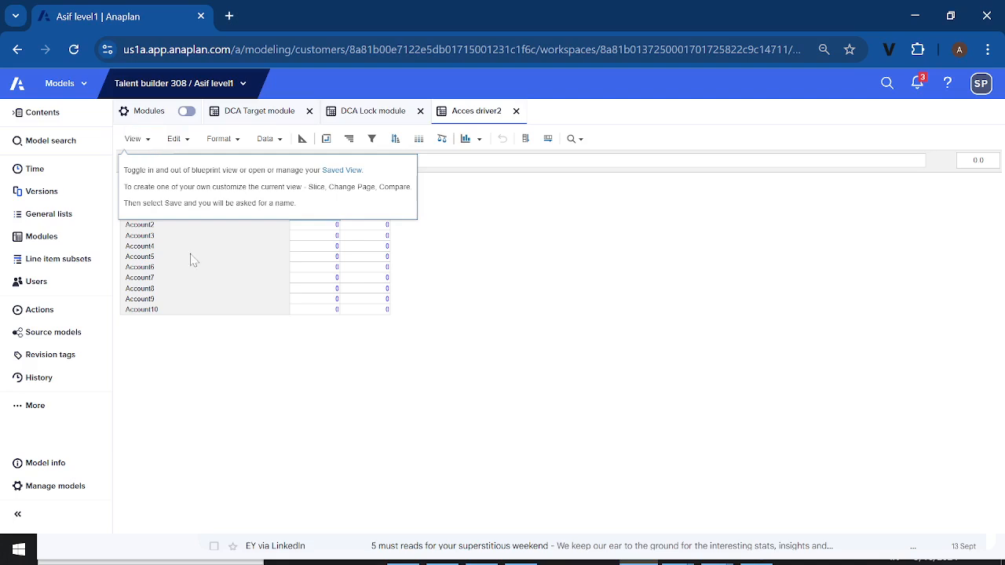
{"action": "left_click", "coordinate": [149, 143]}
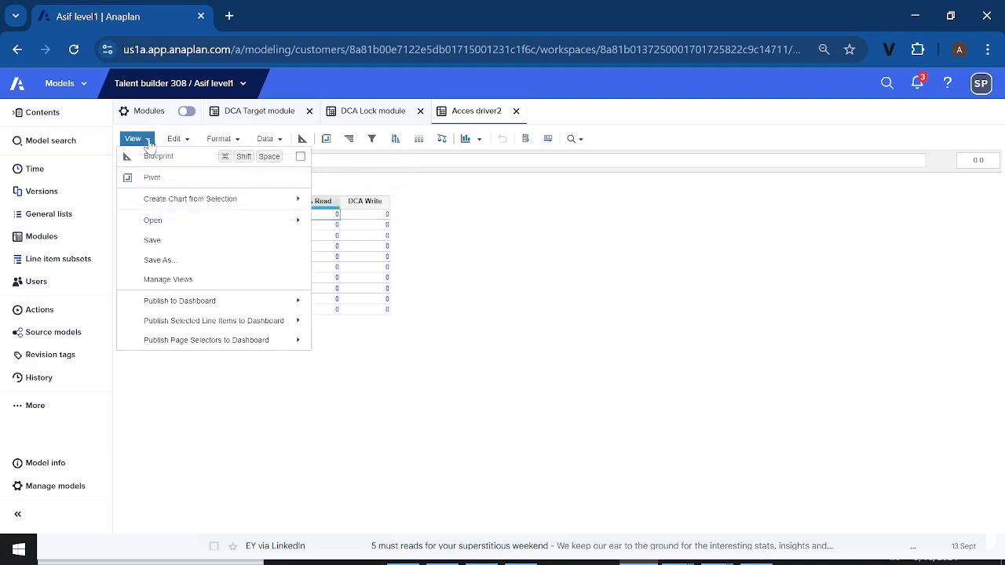
{"action": "left_click", "coordinate": [161, 260]}
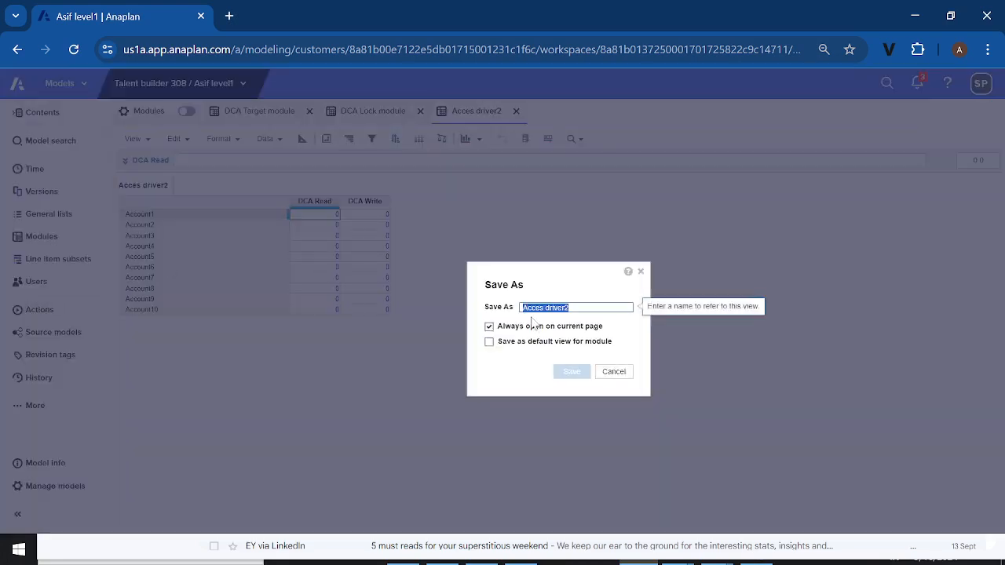
{"action": "left_click", "coordinate": [489, 341]}
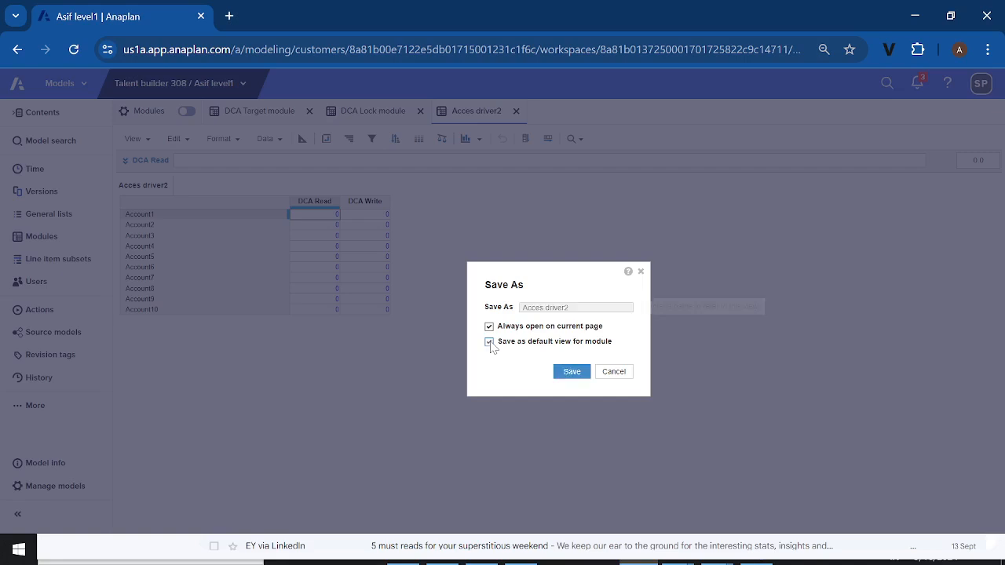
{"action": "left_click", "coordinate": [572, 373]}
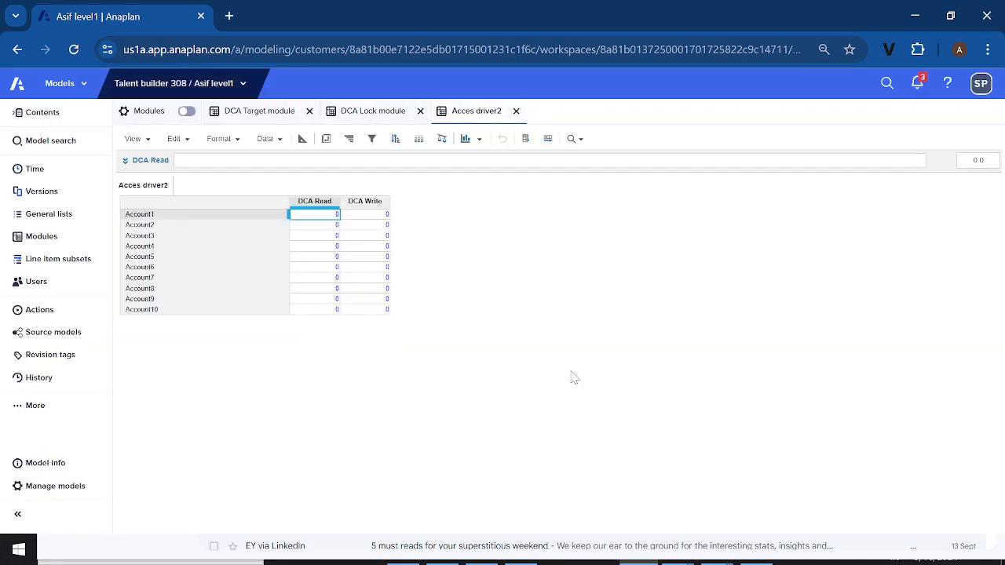
Set the format of the DCA Read line item in Acces driver2 to Boolean, accepting the data type change
{"action": "left_click", "coordinate": [302, 140]}
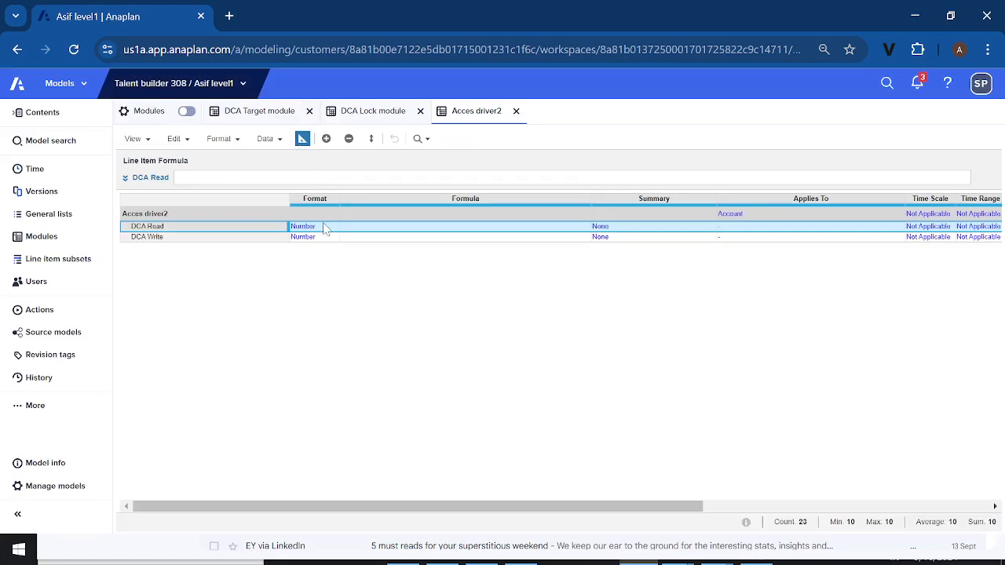
{"action": "left_click", "coordinate": [324, 225]}
{"action": "left_click", "coordinate": [334, 228]}
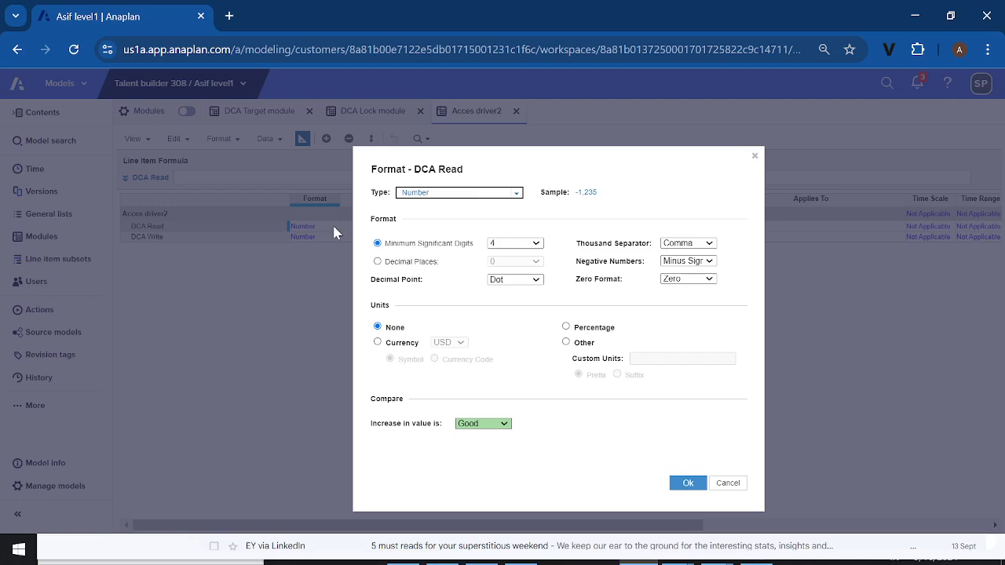
{"action": "left_click", "coordinate": [516, 194]}
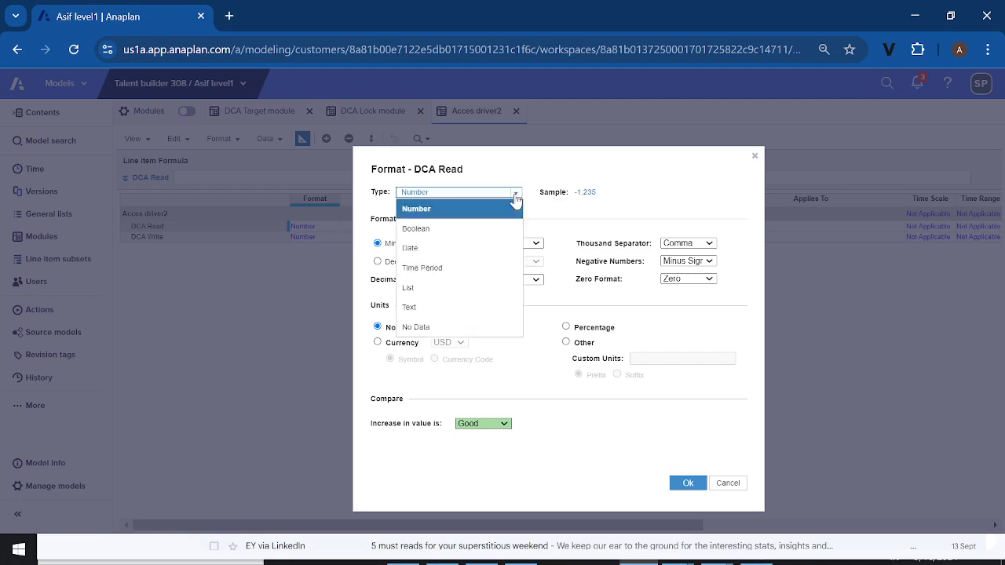
{"action": "left_click", "coordinate": [460, 229]}
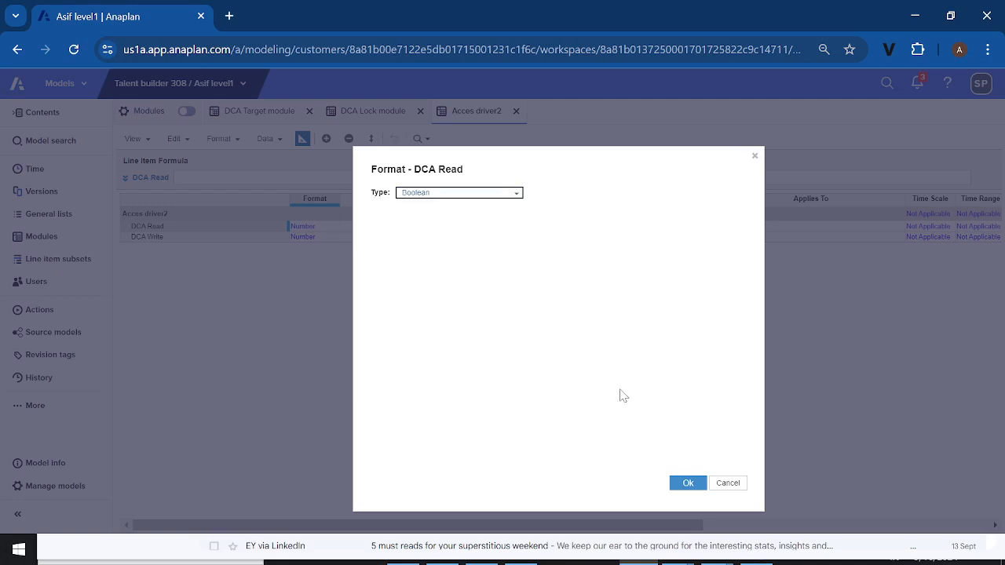
{"action": "left_click", "coordinate": [689, 485]}
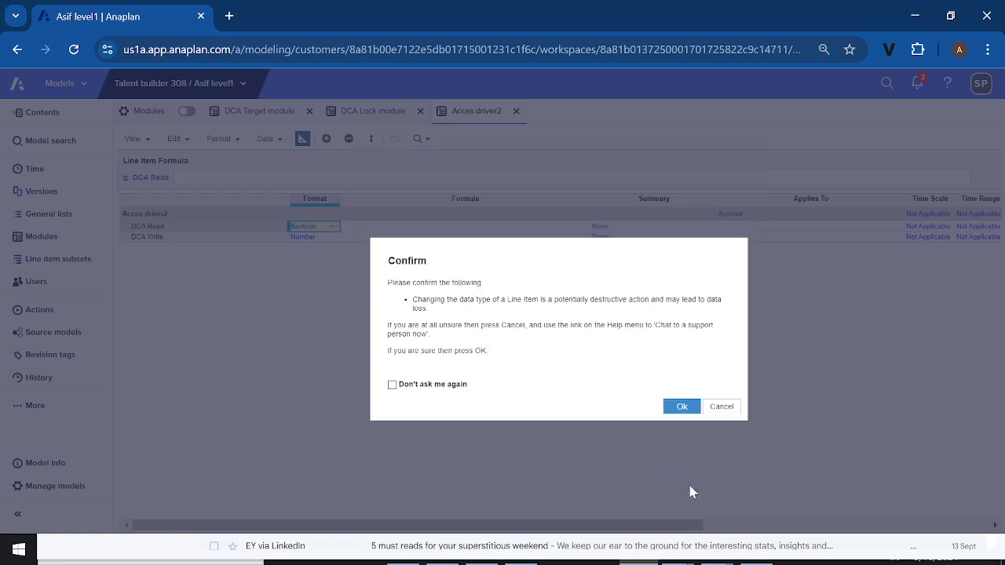
{"action": "left_click", "coordinate": [684, 408]}
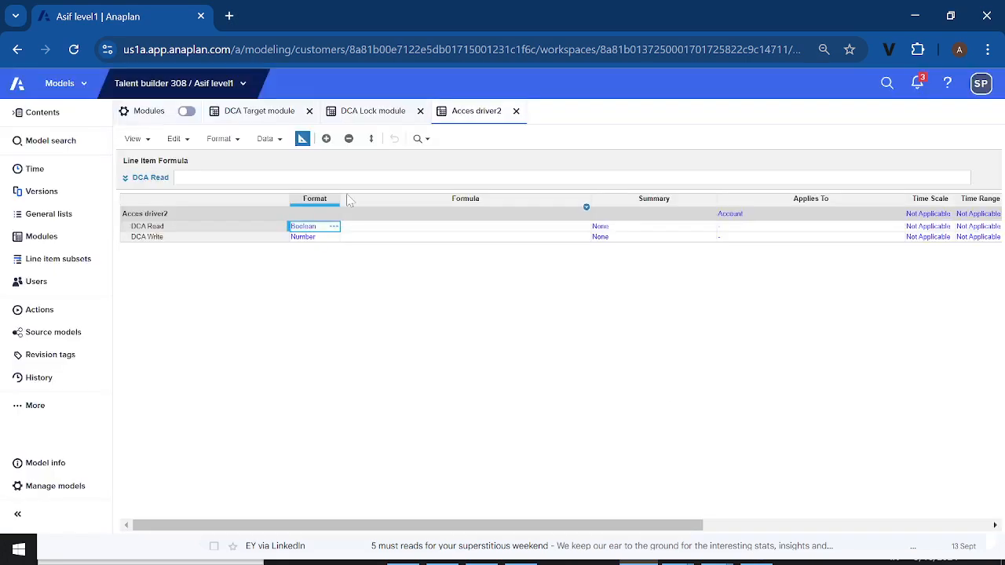
Change the DCA Write line item's format to Boolean as well and accept the data type change
{"action": "left_click", "coordinate": [329, 237]}
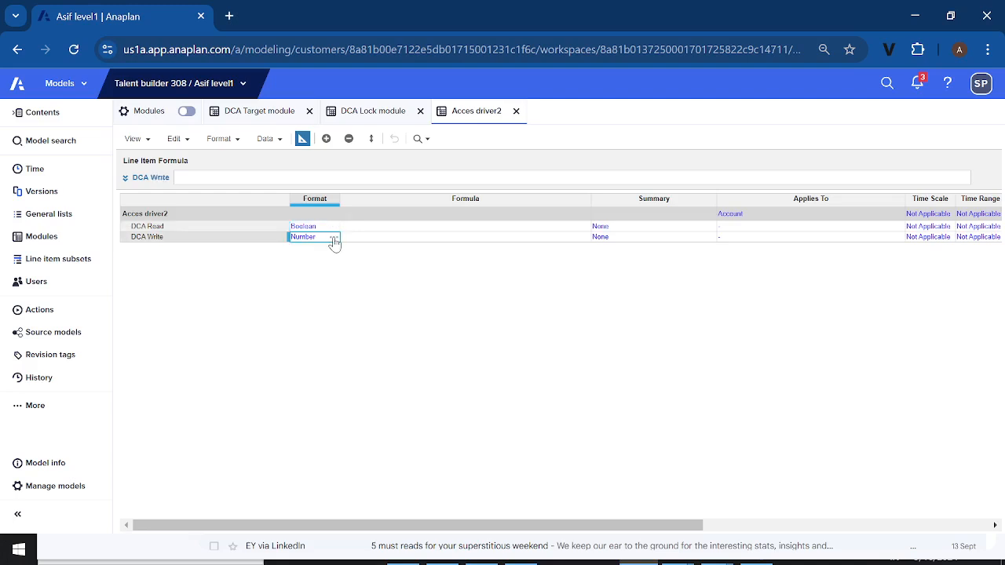
{"action": "left_click", "coordinate": [333, 238]}
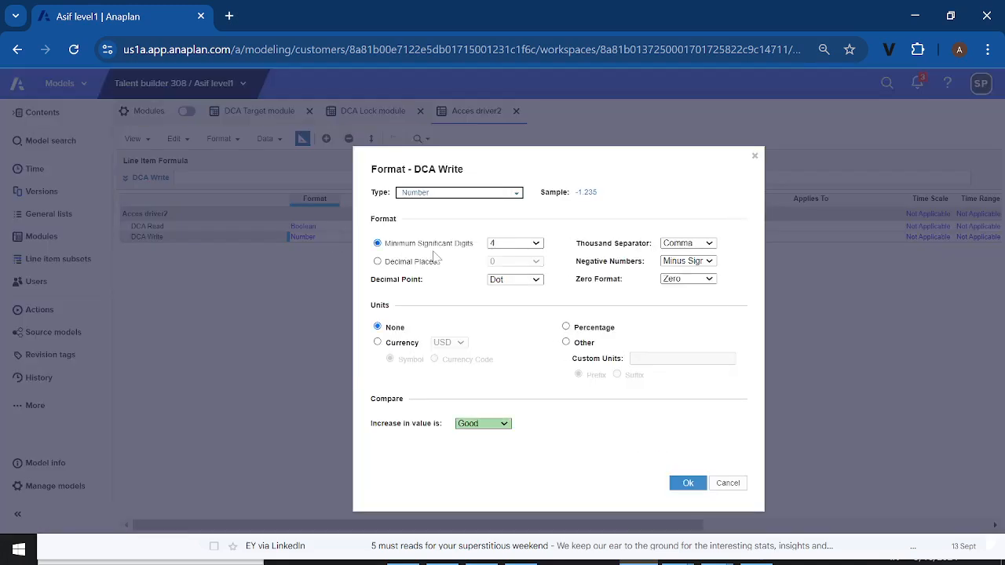
{"action": "left_click", "coordinate": [516, 194]}
{"action": "left_click", "coordinate": [451, 230]}
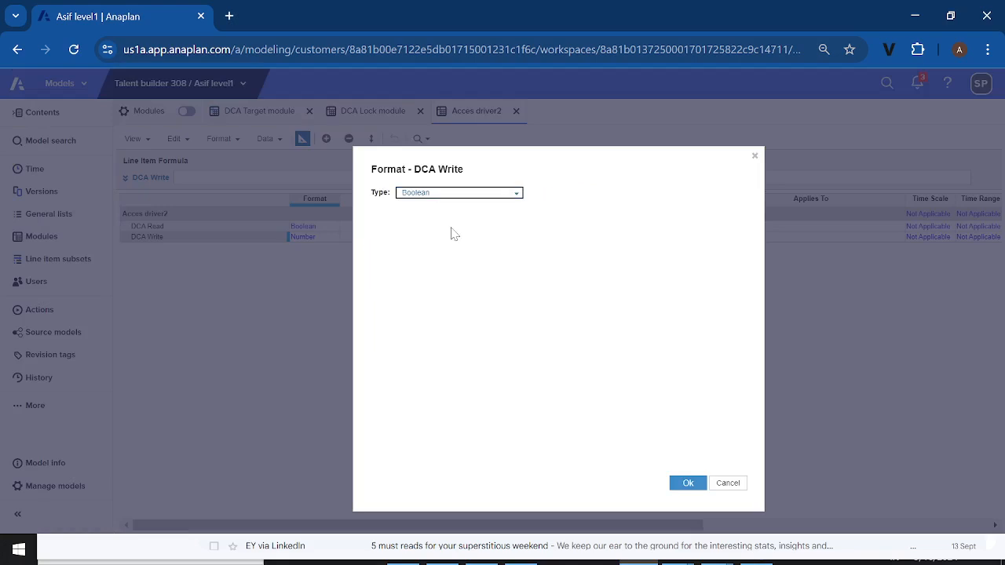
{"action": "left_click", "coordinate": [688, 482]}
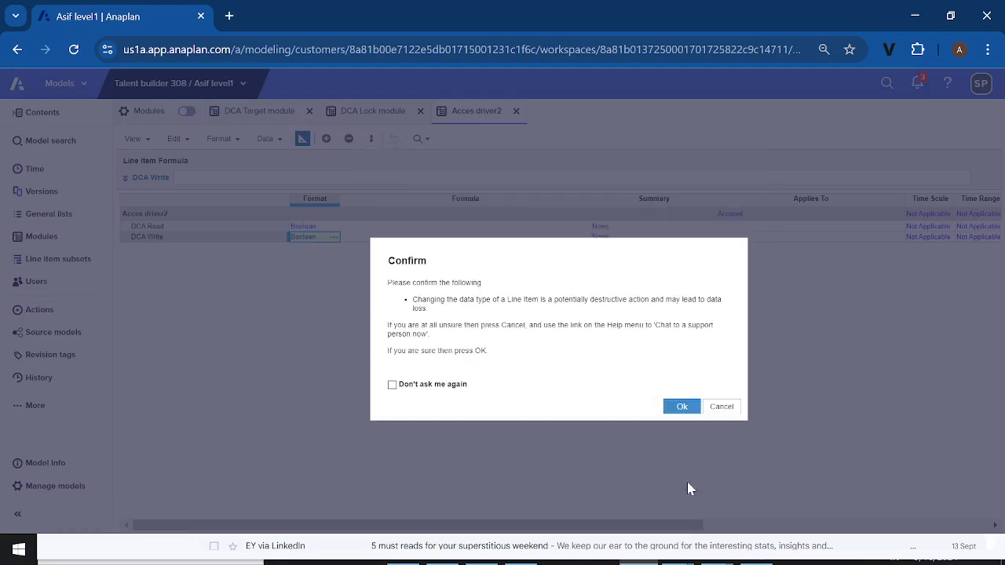
{"action": "left_click", "coordinate": [681, 406]}
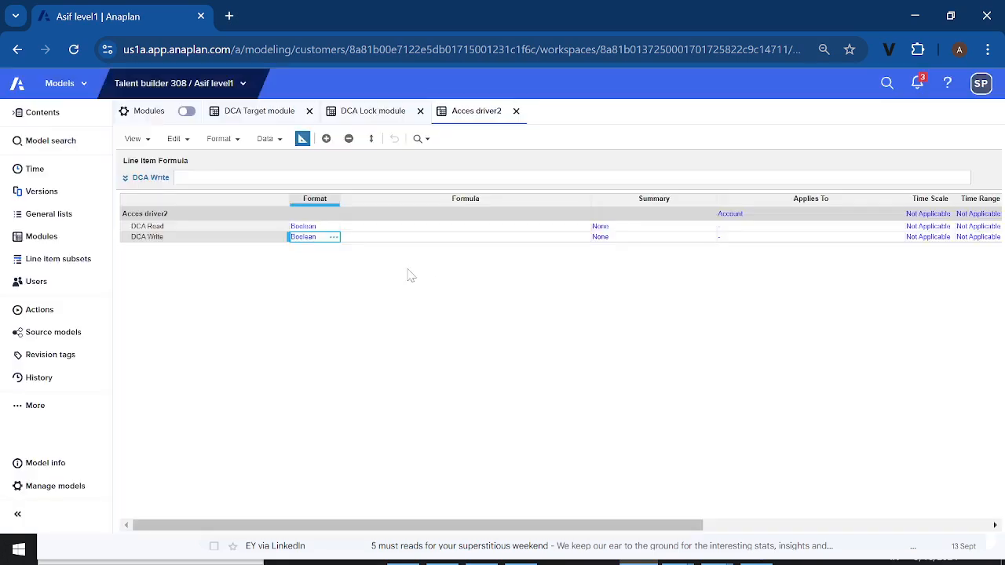
Enter TRUE as the formula of the DCA Read line item in Acces driver2
{"action": "left_click", "coordinate": [302, 139]}
{"action": "left_click", "coordinate": [302, 139]}
{"action": "double_click", "coordinate": [364, 227]}
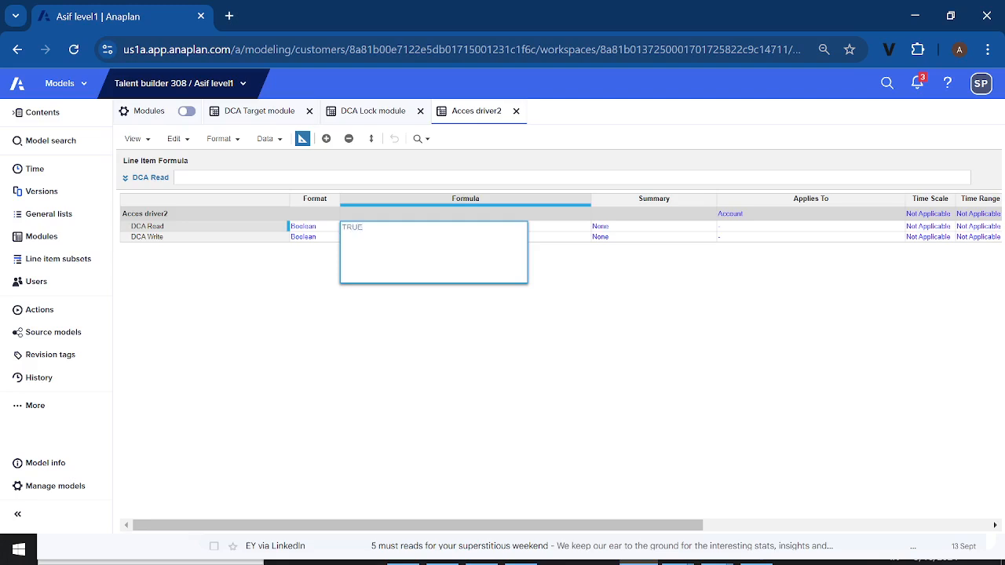
{"action": "left_click", "coordinate": [303, 266]}
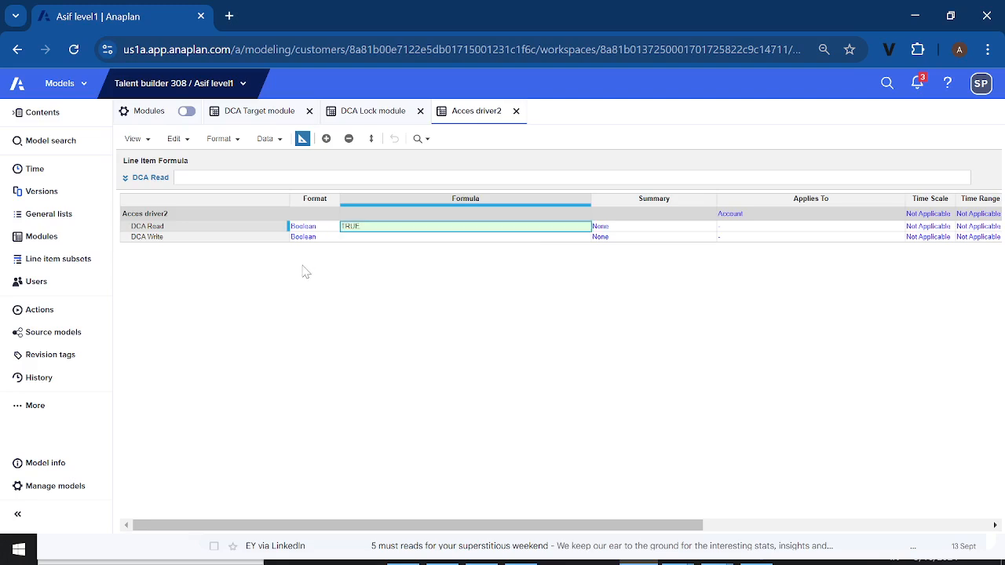
Start the DCA Write formula of Acces driver2 in the expanded formula editor with a reference to DCA Lock module.DCA Write
{"action": "left_click", "coordinate": [361, 237]}
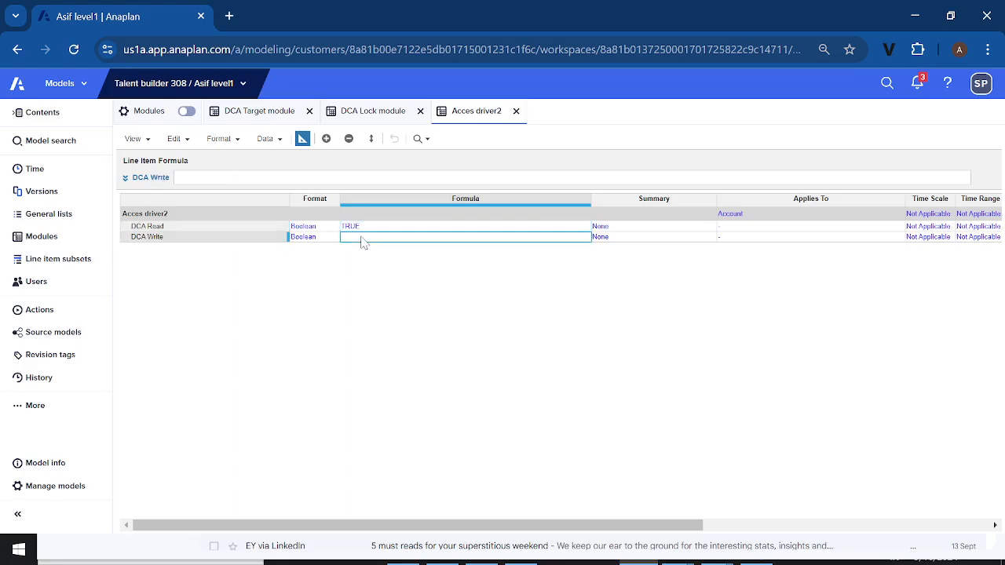
{"action": "left_click", "coordinate": [170, 240]}
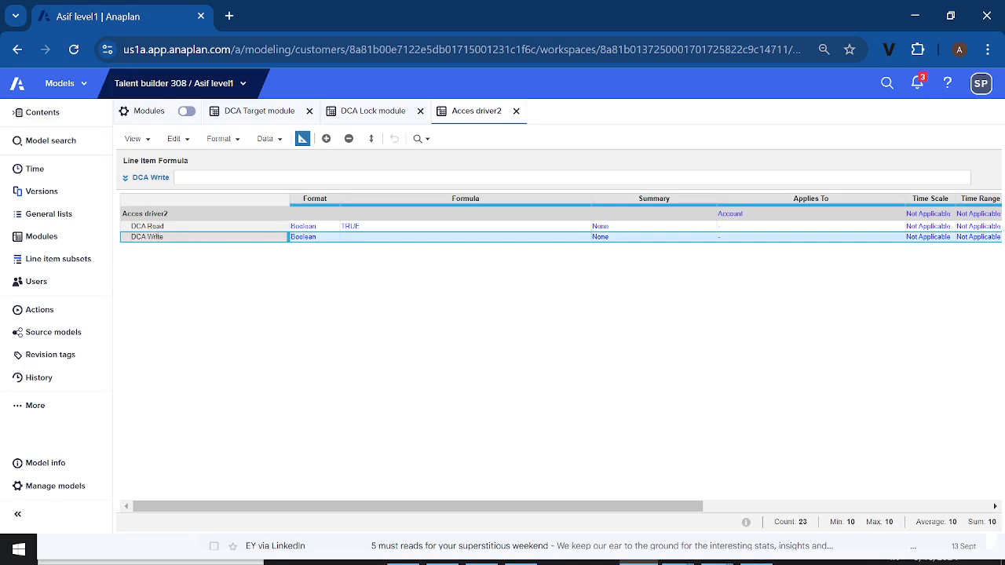
{"action": "left_click", "coordinate": [369, 119]}
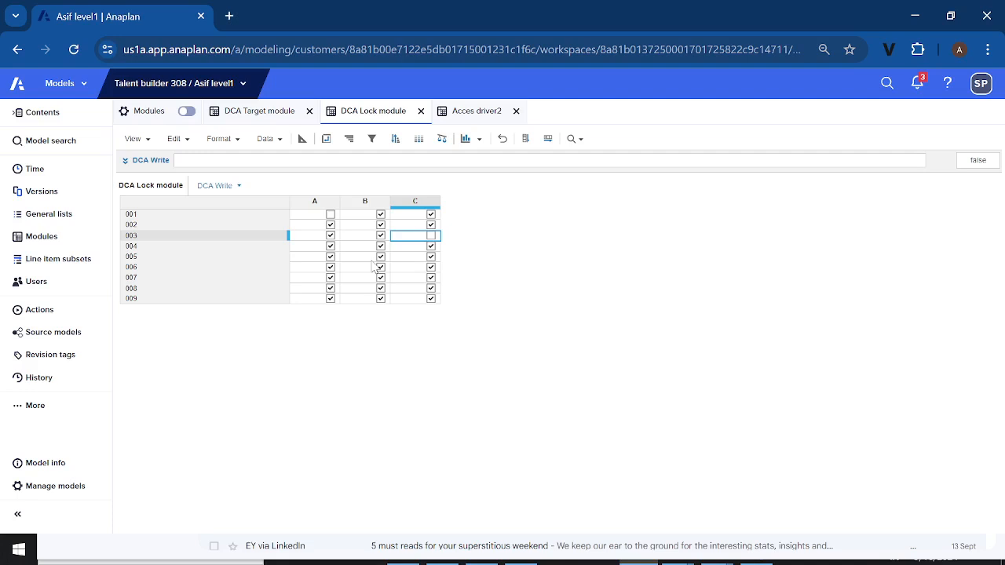
{"action": "left_click", "coordinate": [255, 112]}
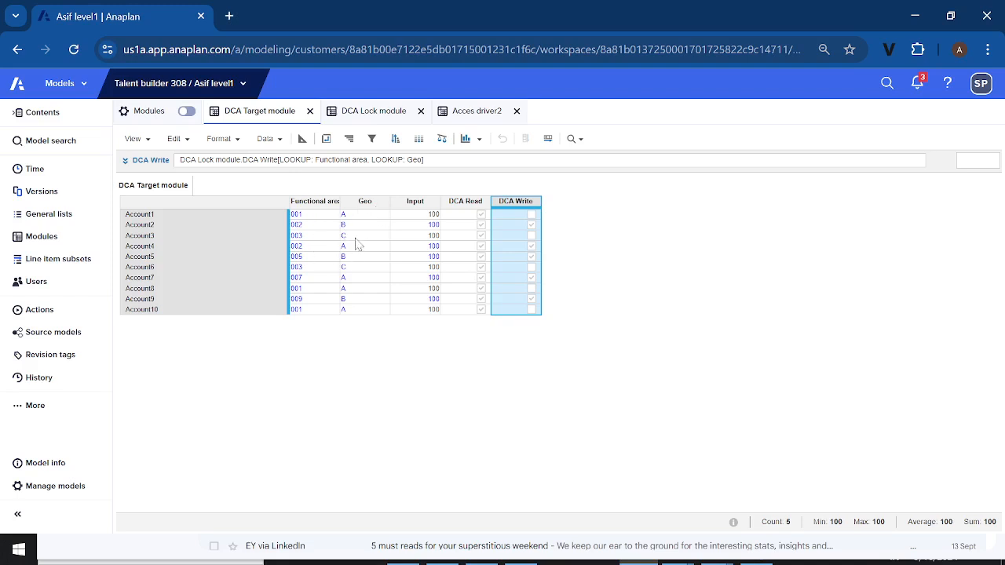
{"action": "left_click", "coordinate": [471, 116]}
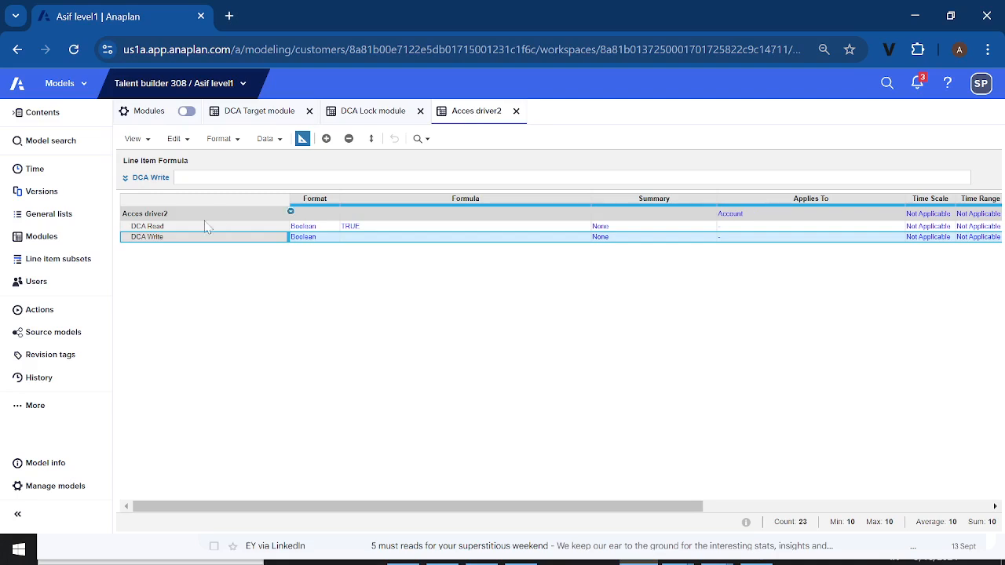
{"action": "left_click", "coordinate": [125, 178]}
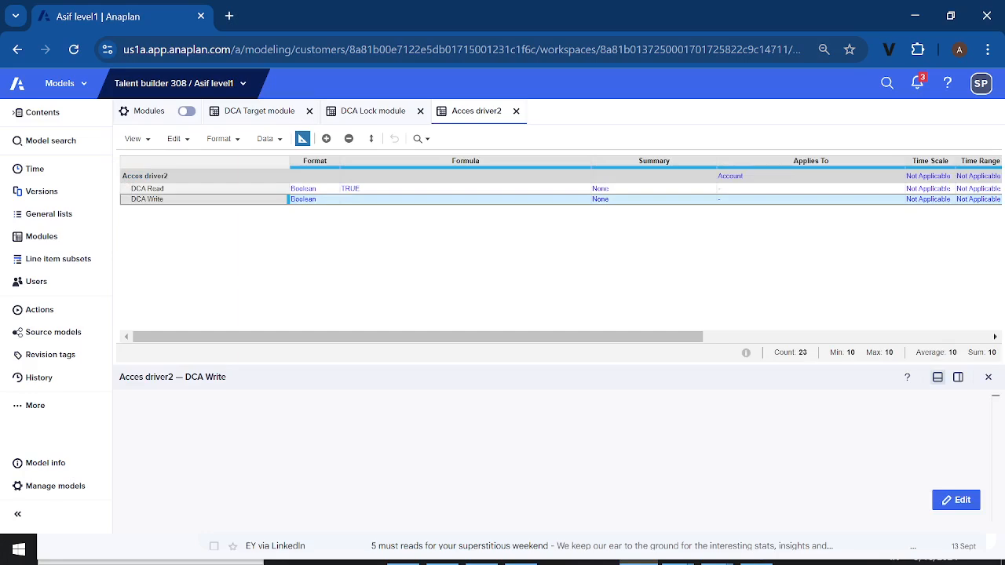
{"action": "left_click", "coordinate": [956, 500]}
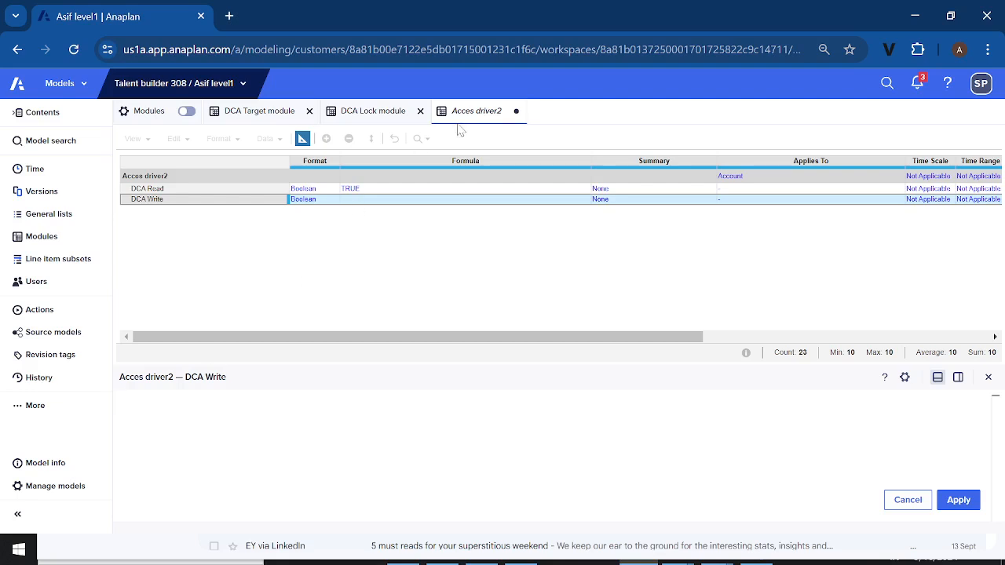
{"action": "left_click", "coordinate": [387, 116]}
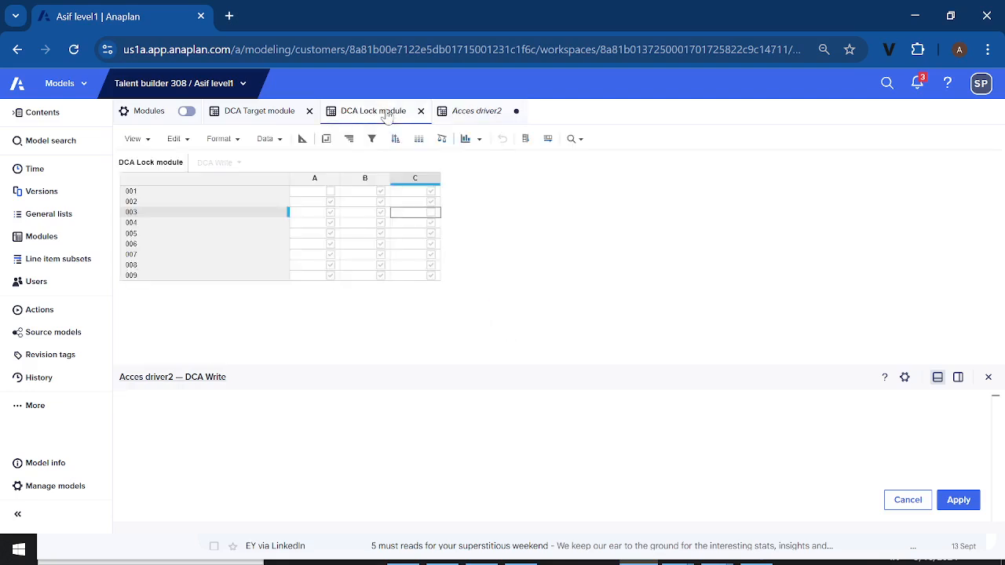
{"action": "left_click", "coordinate": [302, 138]}
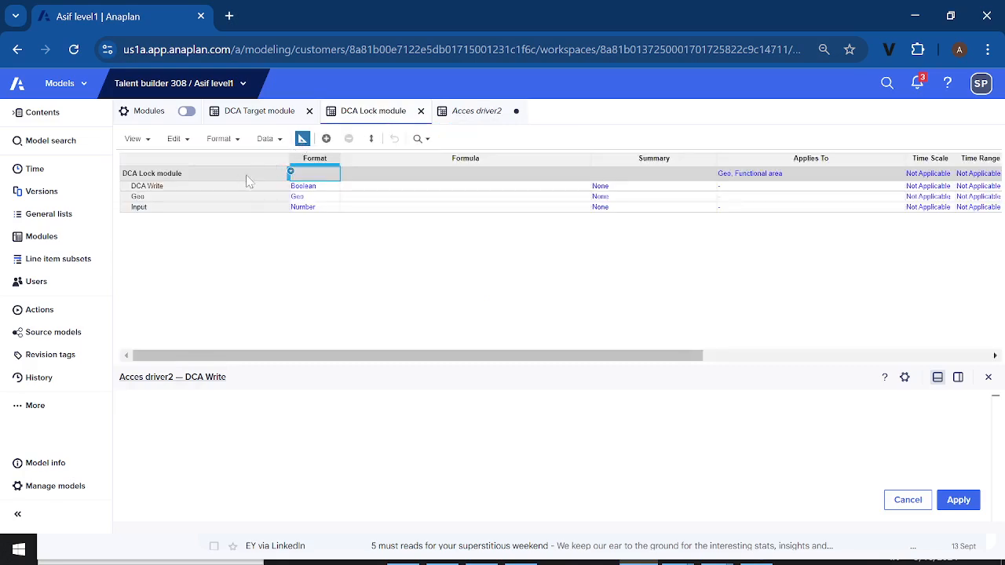
{"action": "left_click", "coordinate": [188, 191]}
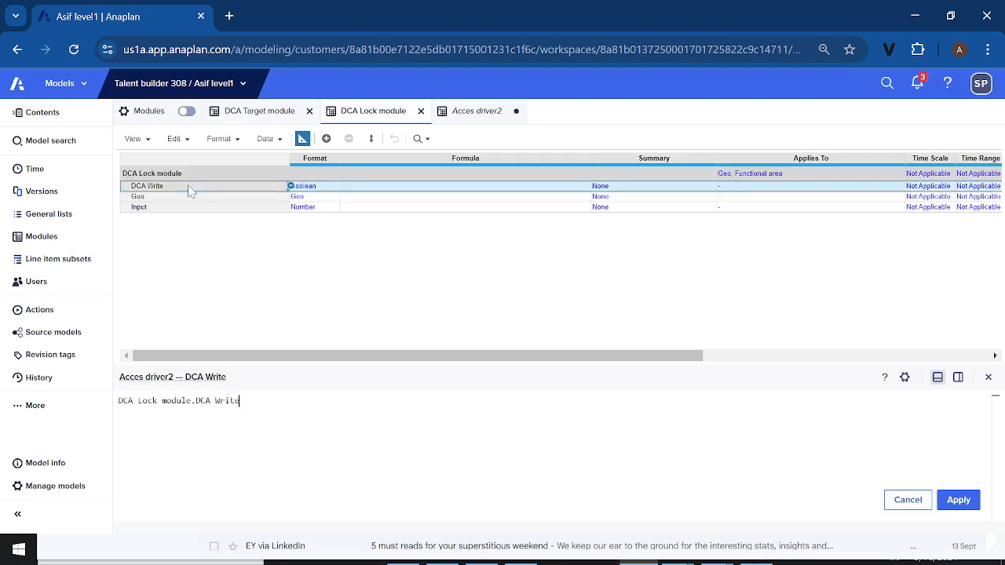
Add a LOOKUP on DCA Target module.Functional area to the DCA Write formula
{"action": "type", "text": "[L"}
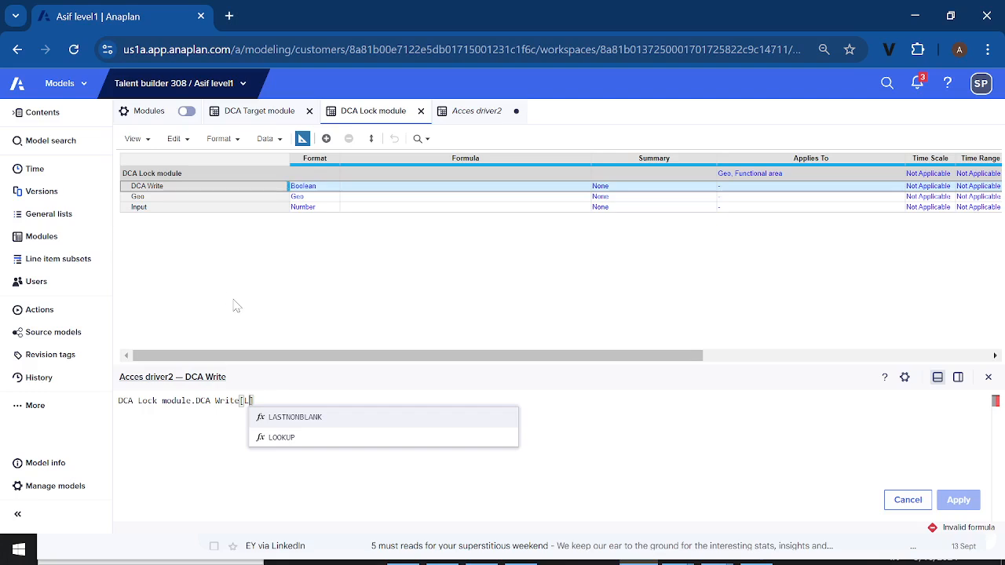
{"action": "left_click", "coordinate": [284, 437]}
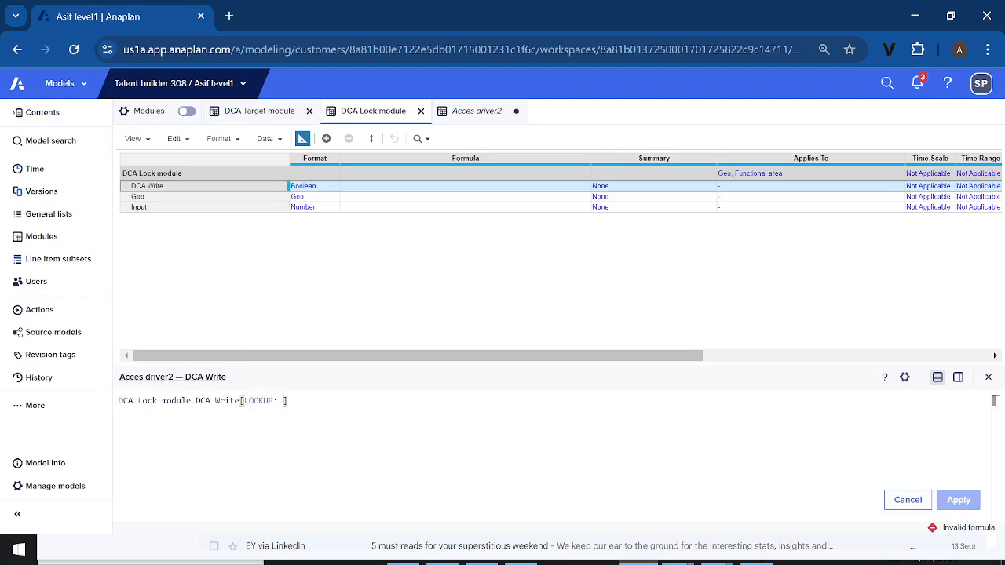
{"action": "left_click", "coordinate": [265, 116]}
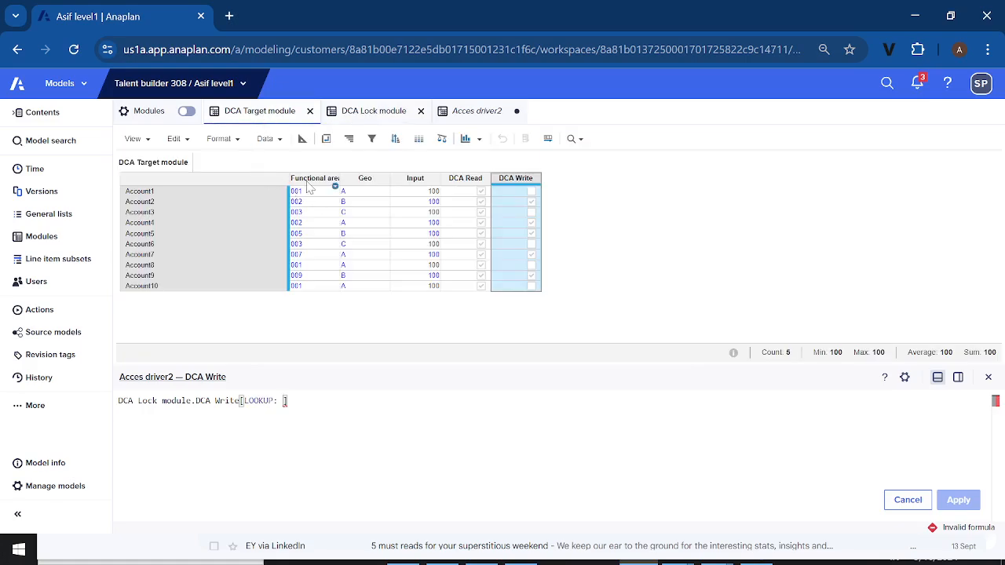
{"action": "left_click", "coordinate": [308, 186]}
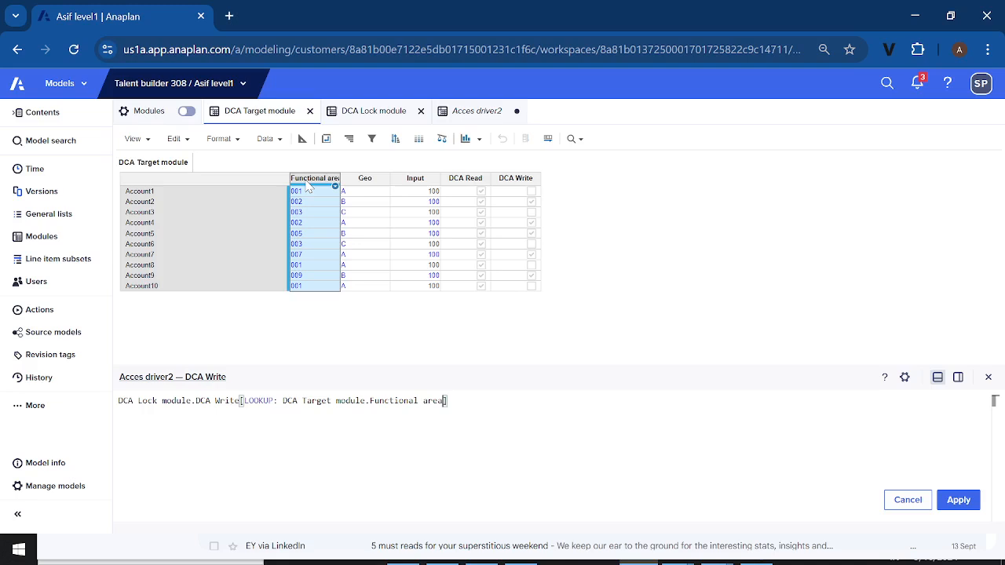
Complete the DCA Write formula with a second LOOKUP on DCA Target module.Geo inside the brackets, and apply it
{"action": "type", "text": ",L"}
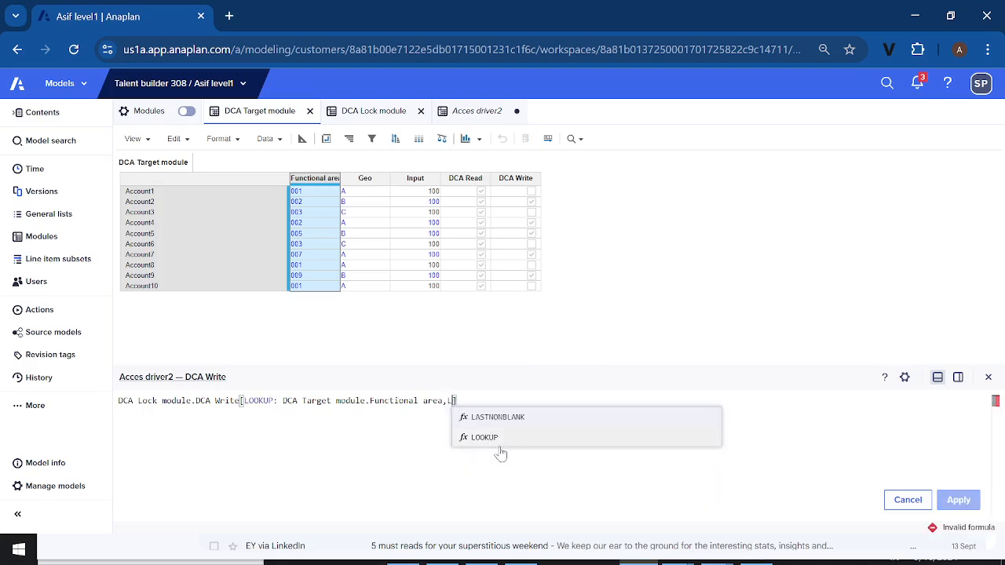
{"action": "left_click", "coordinate": [485, 437]}
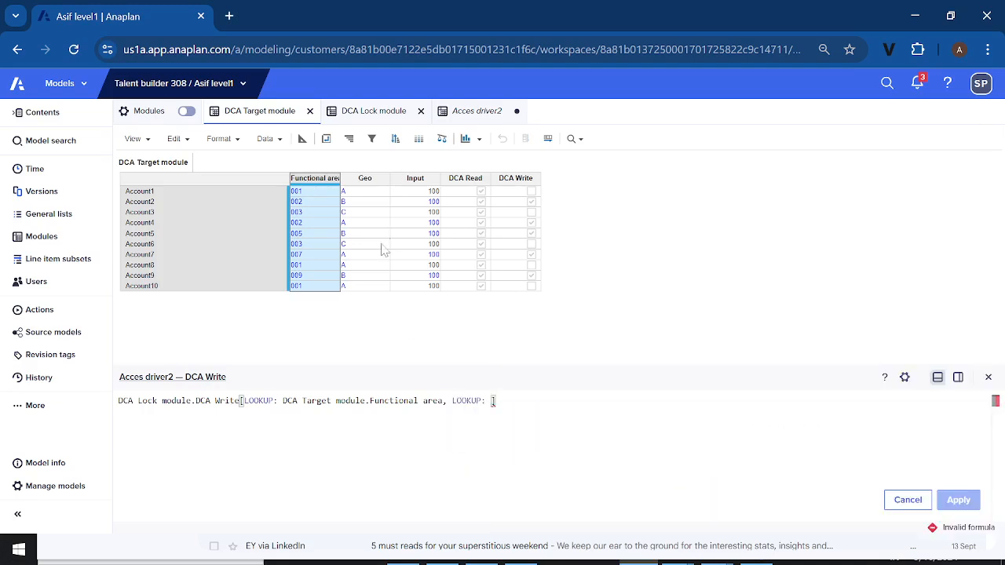
{"action": "left_click", "coordinate": [365, 182]}
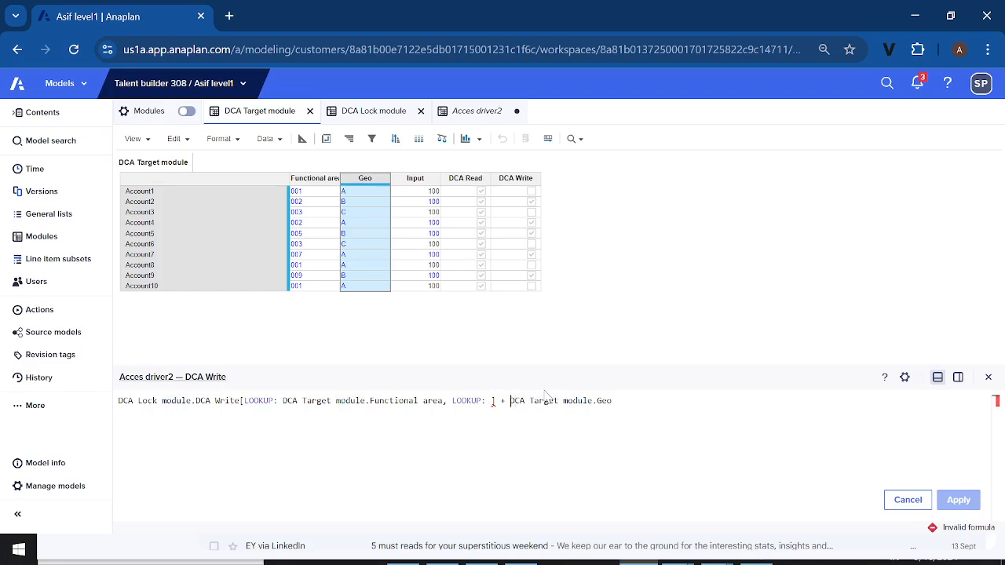
{"action": "key", "text": "BackSpace"}
{"action": "key", "text": "BackSpace"}
{"action": "key", "text": "BackSpace"}
{"action": "key", "text": "BackSpace"}
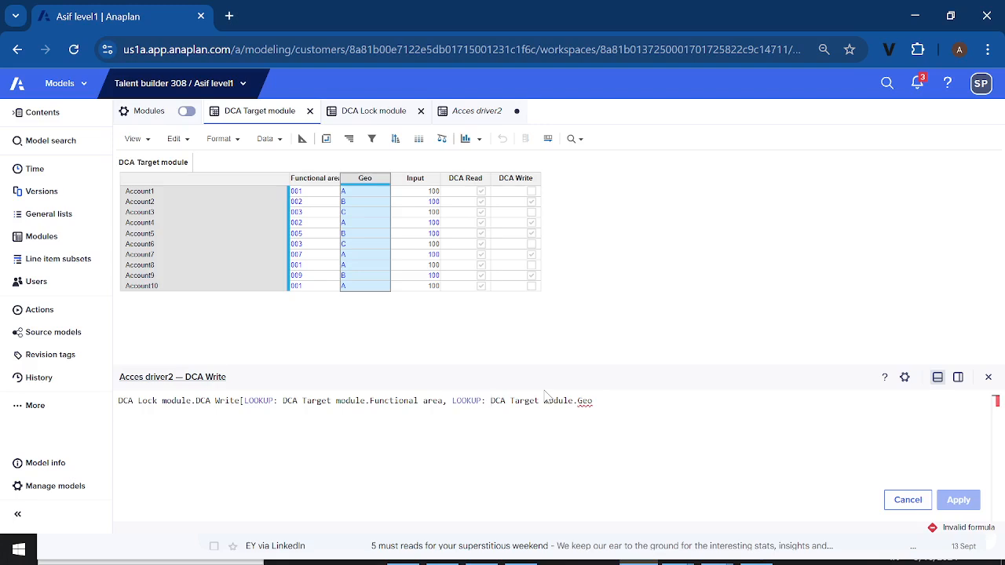
{"action": "key", "text": "Right"}
{"action": "key", "text": "Right"}
{"action": "key", "text": "Right"}
{"action": "key", "text": "Right"}
{"action": "key", "text": "Right"}
{"action": "key", "text": "Right"}
{"action": "key", "text": "Right"}
{"action": "key", "text": "Right"}
{"action": "type", "text": "]"}
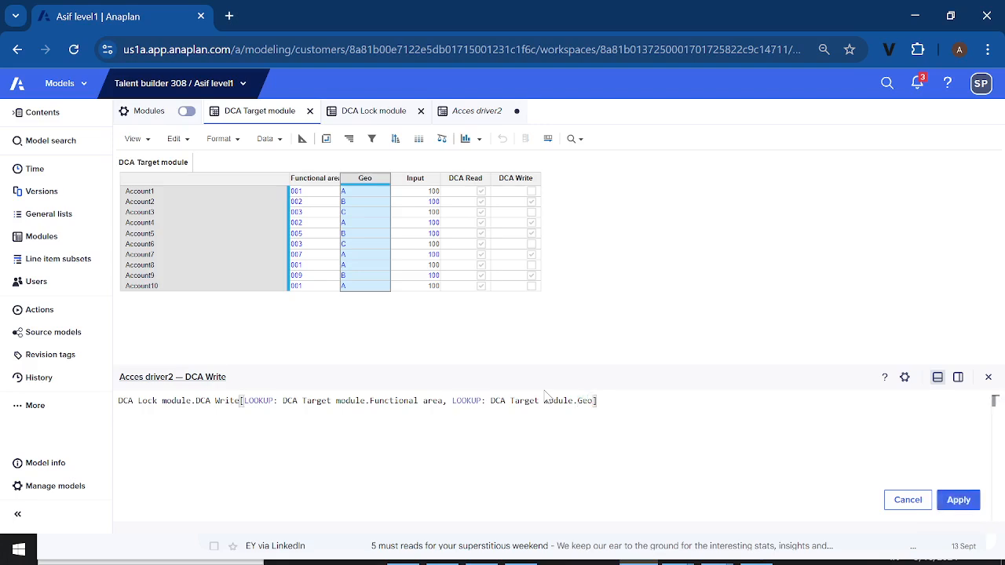
{"action": "left_click", "coordinate": [955, 499]}
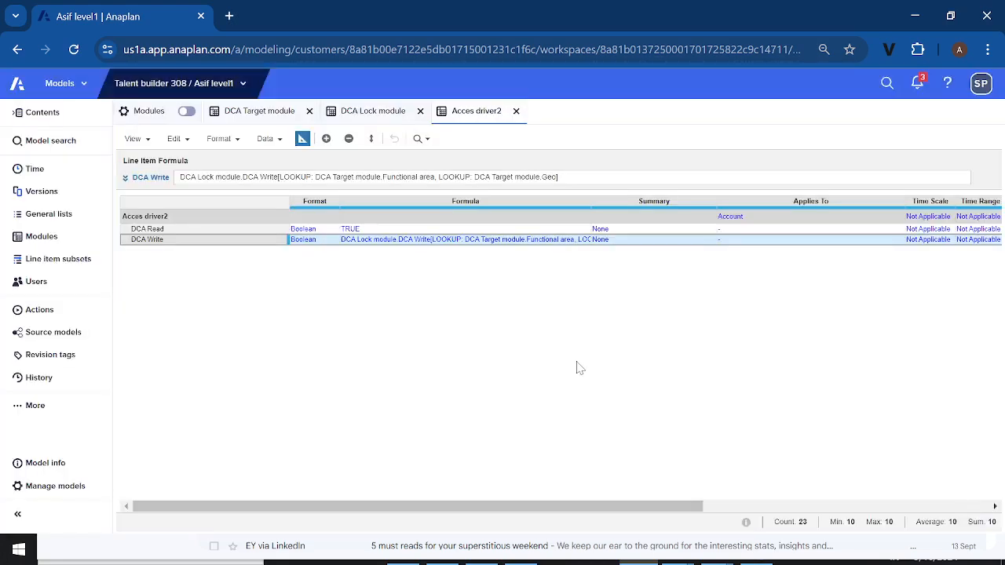
{"action": "left_click", "coordinate": [301, 139]}
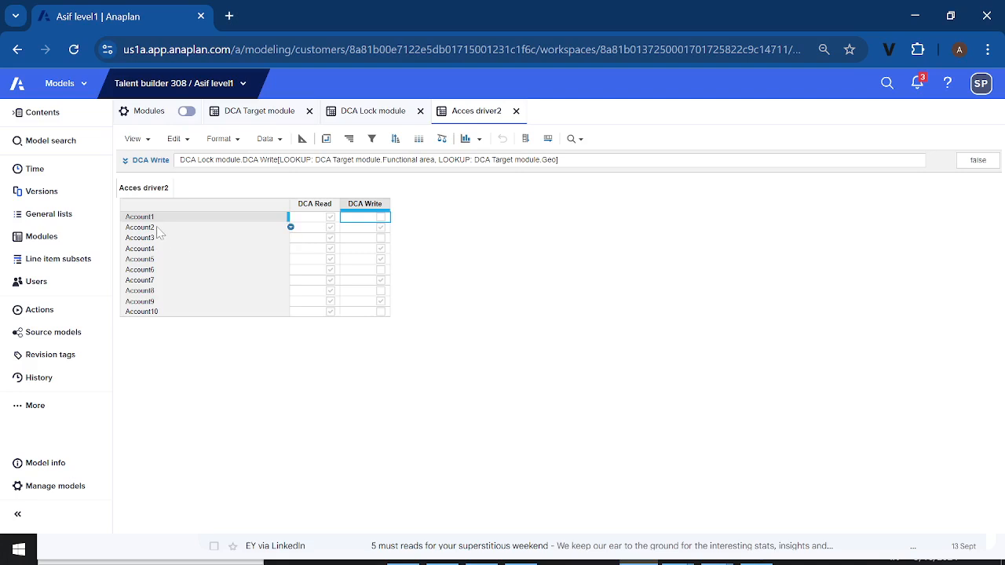
Set the Read Access Driver of the Input line item in DCA Target module to 'Acces driver2'.DCA Read
{"action": "left_click", "coordinate": [218, 271]}
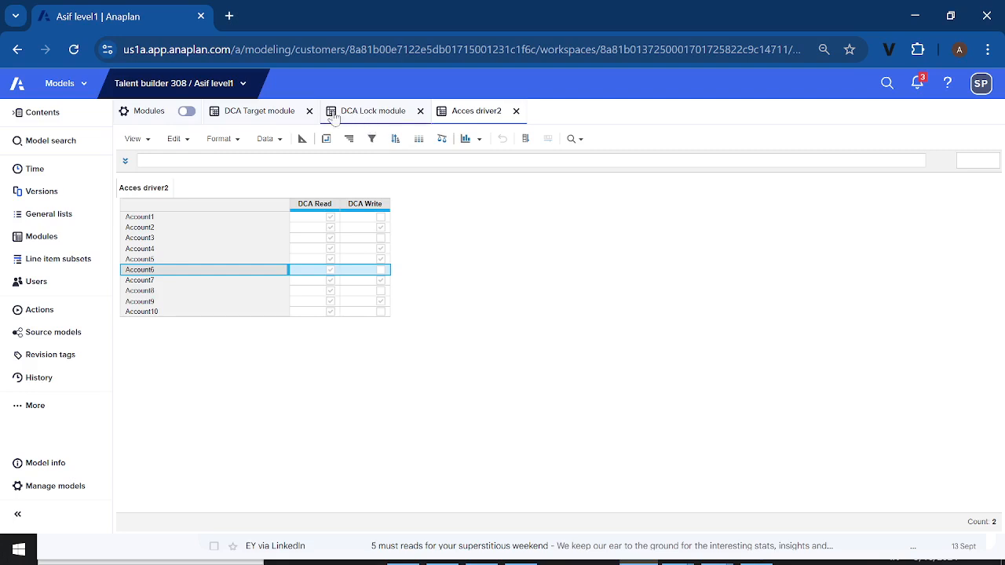
{"action": "left_click", "coordinate": [266, 112]}
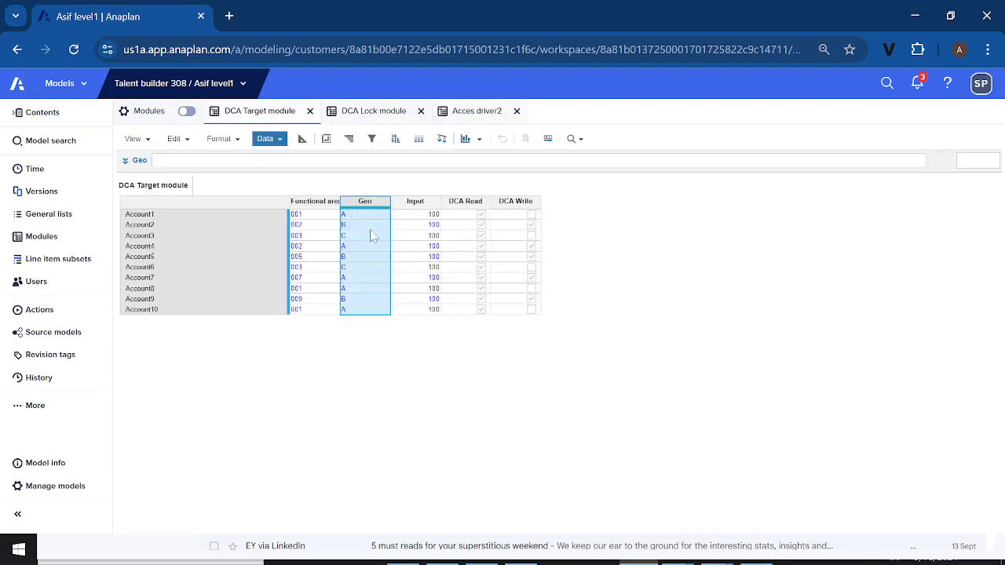
{"action": "left_click", "coordinate": [303, 139]}
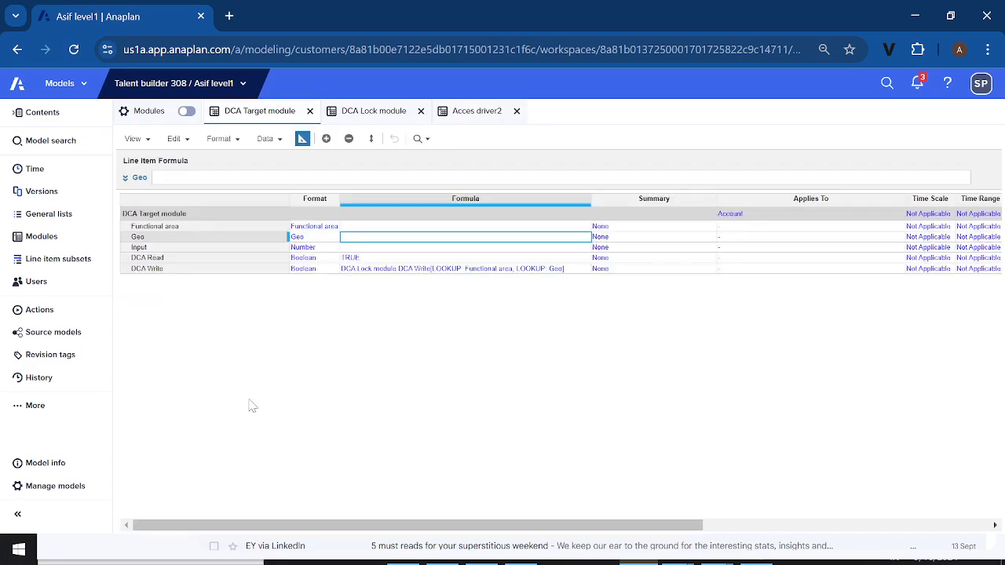
{"action": "left_click_drag", "start_coordinate": [239, 524], "coordinate": [390, 534]}
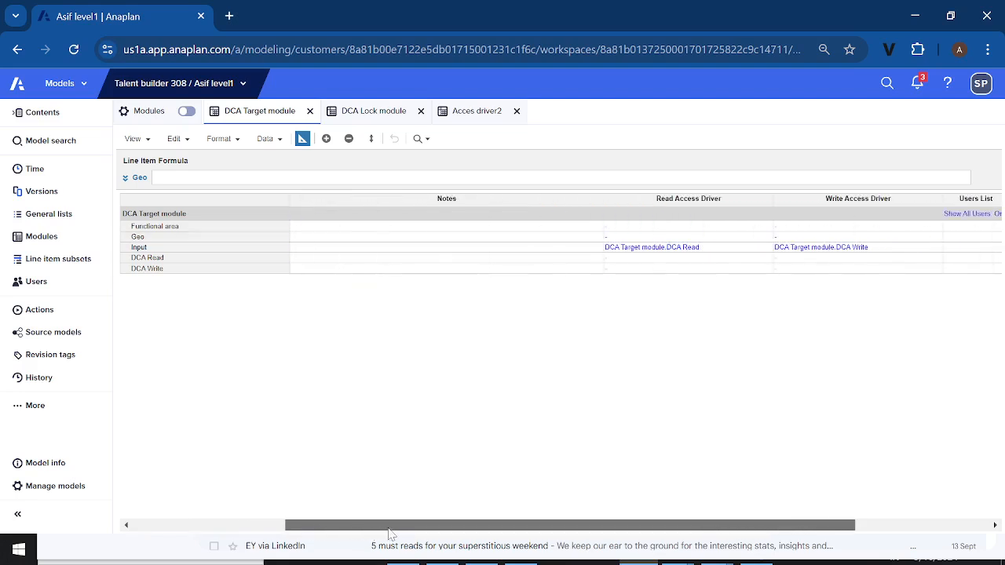
{"action": "left_click", "coordinate": [757, 249]}
{"action": "left_click", "coordinate": [766, 248]}
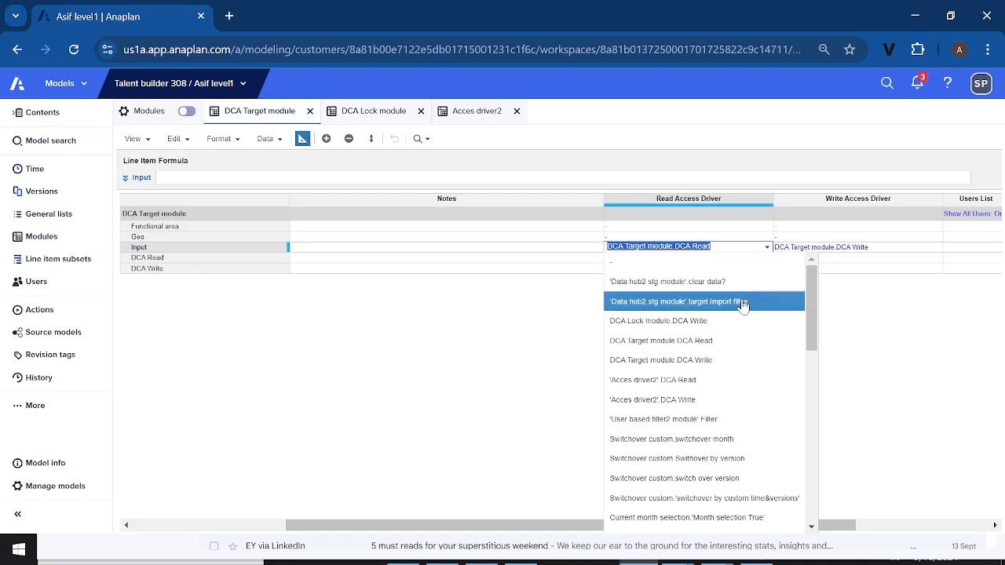
{"action": "left_click", "coordinate": [683, 384]}
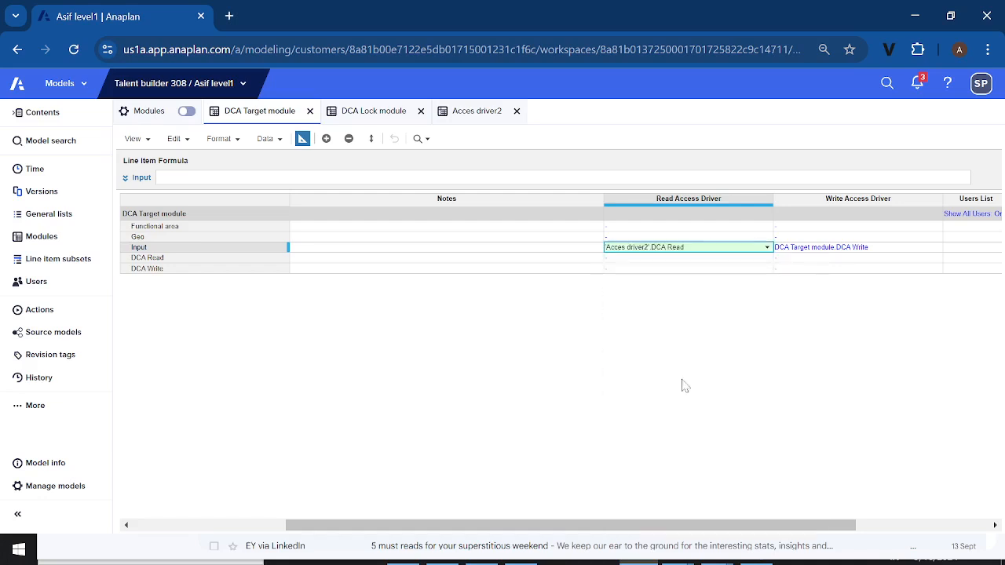
Set the Input line item's Write Access Driver to 'Acces driver2'.DCA Write and return DCA Target module to its grid view
{"action": "left_click", "coordinate": [894, 256]}
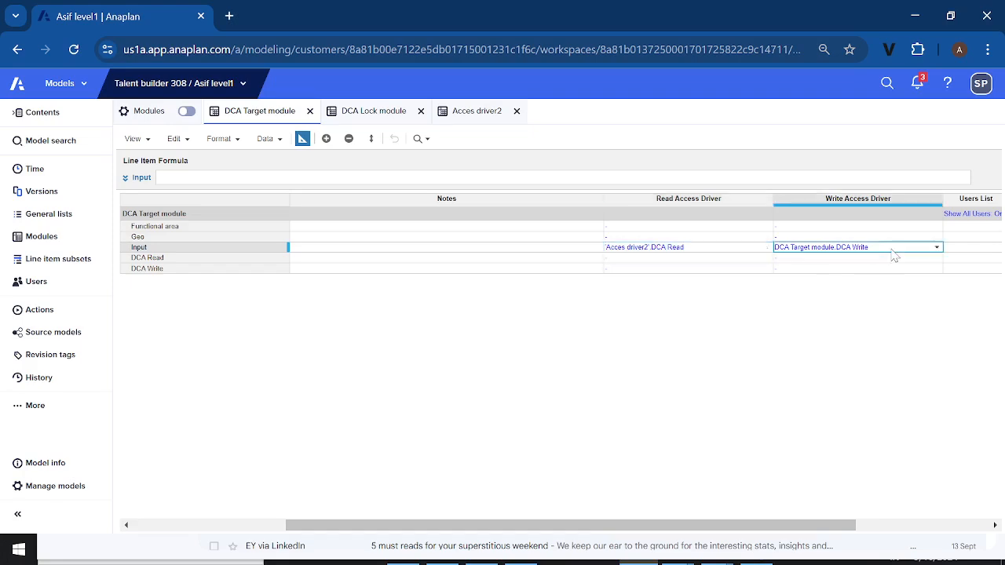
{"action": "left_click", "coordinate": [936, 250]}
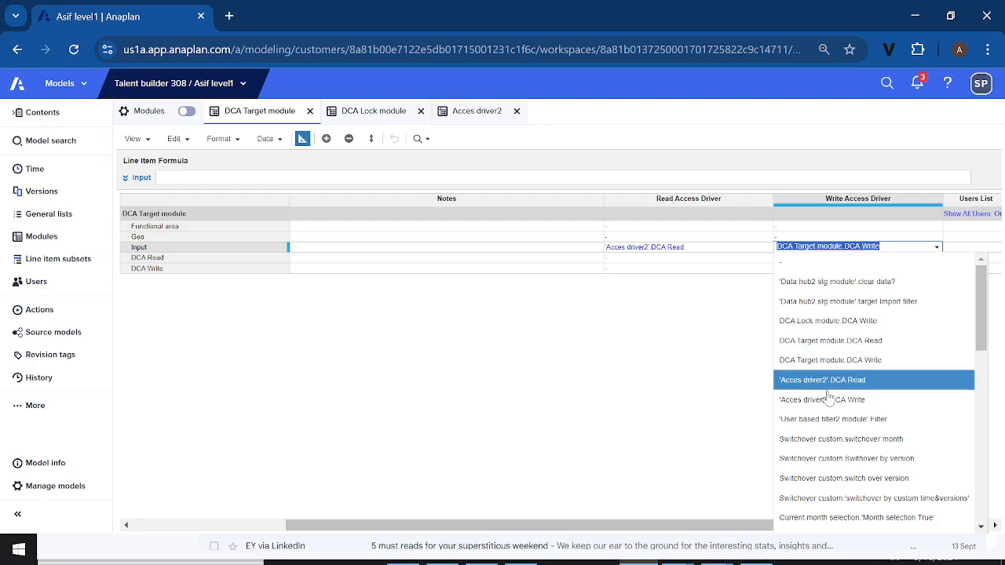
{"action": "left_click", "coordinate": [822, 400]}
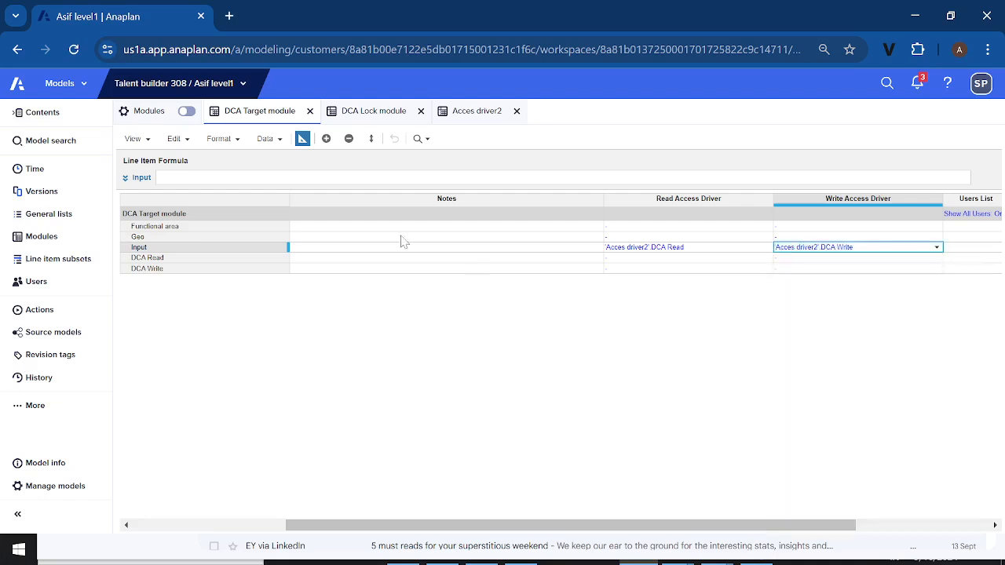
{"action": "left_click", "coordinate": [301, 139]}
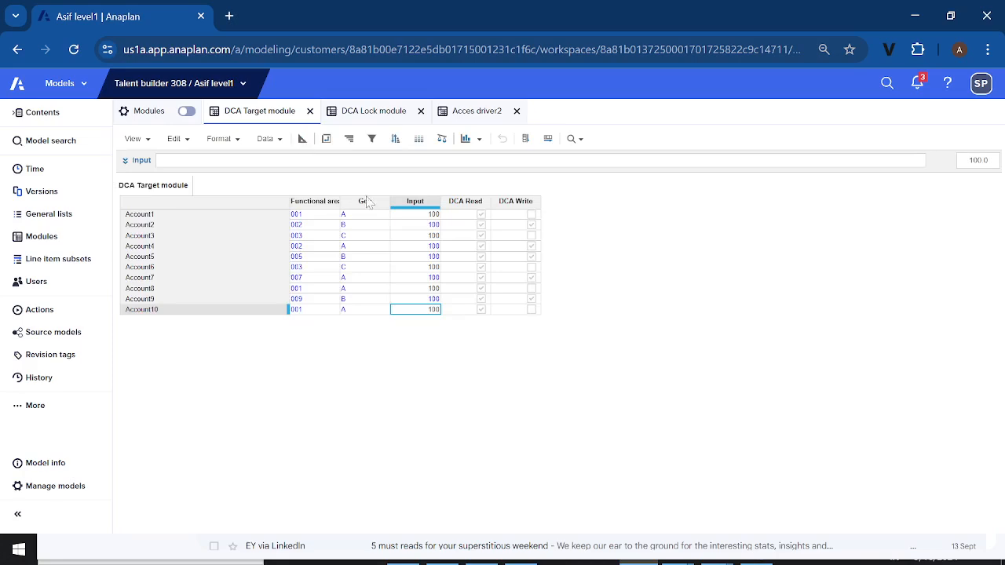
Show DCA Lock module as a grid and enable DCA Write for 001 in Geo A and 003 in Geo C
{"action": "left_click", "coordinate": [281, 217]}
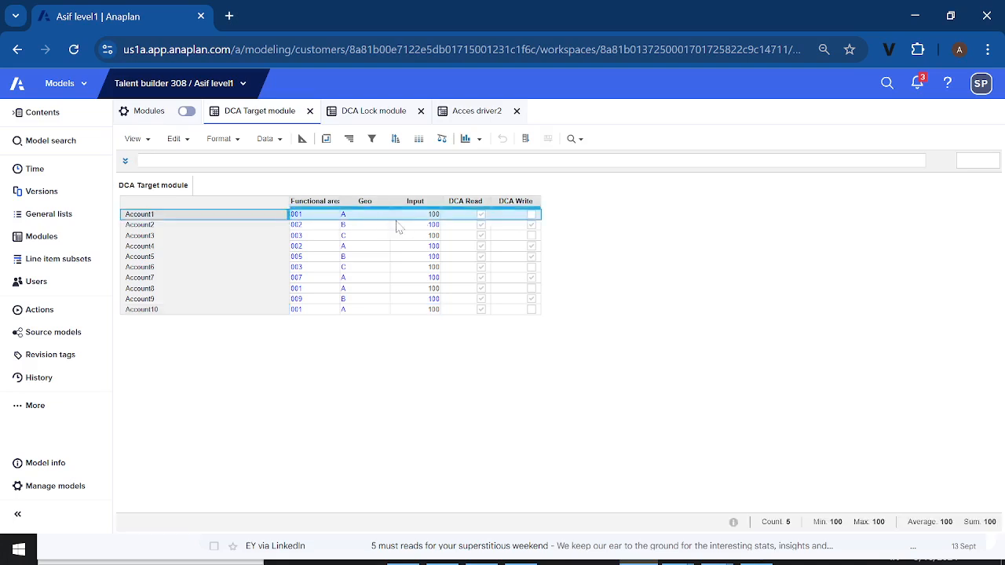
{"action": "left_click", "coordinate": [298, 237]}
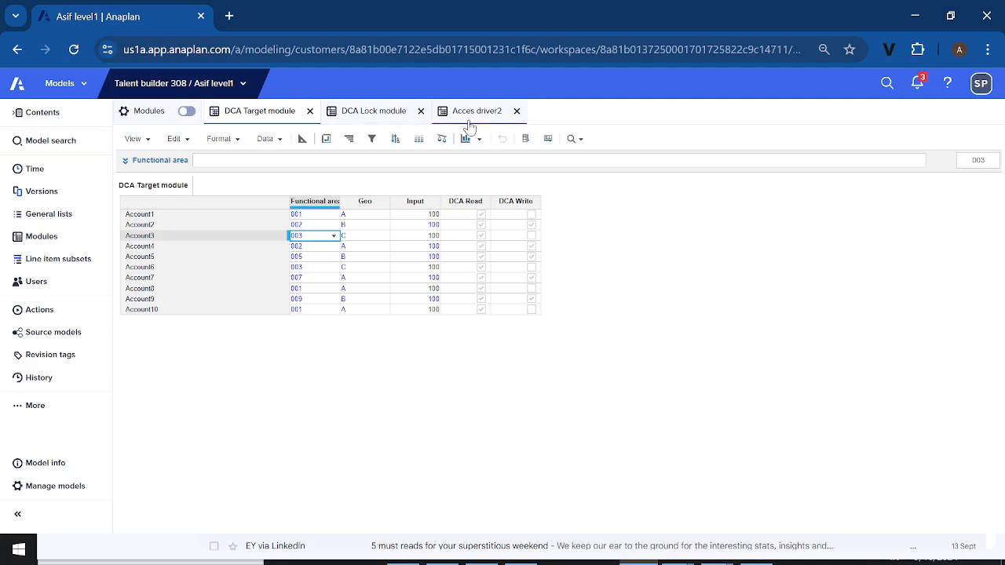
{"action": "left_click", "coordinate": [361, 114]}
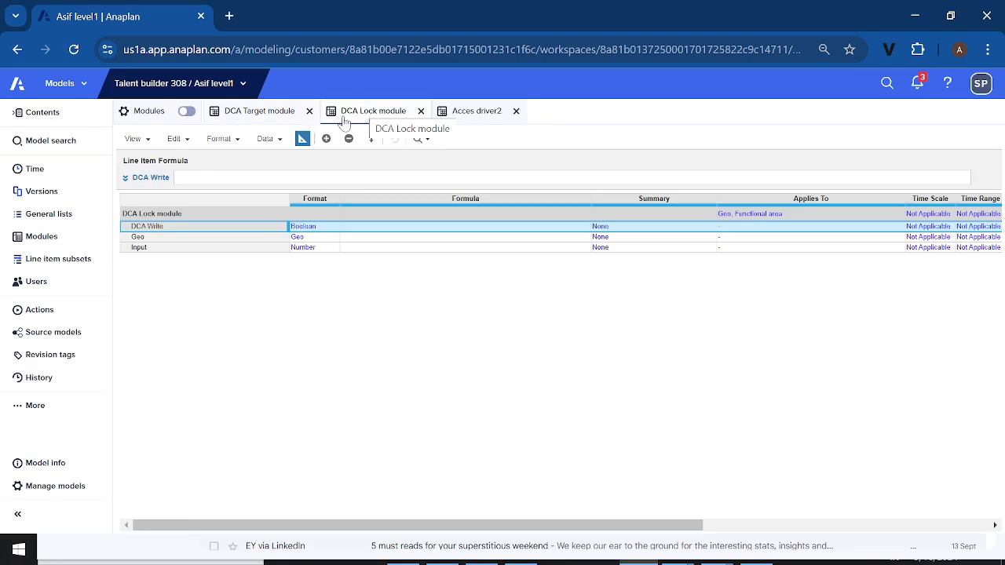
{"action": "left_click", "coordinate": [303, 140]}
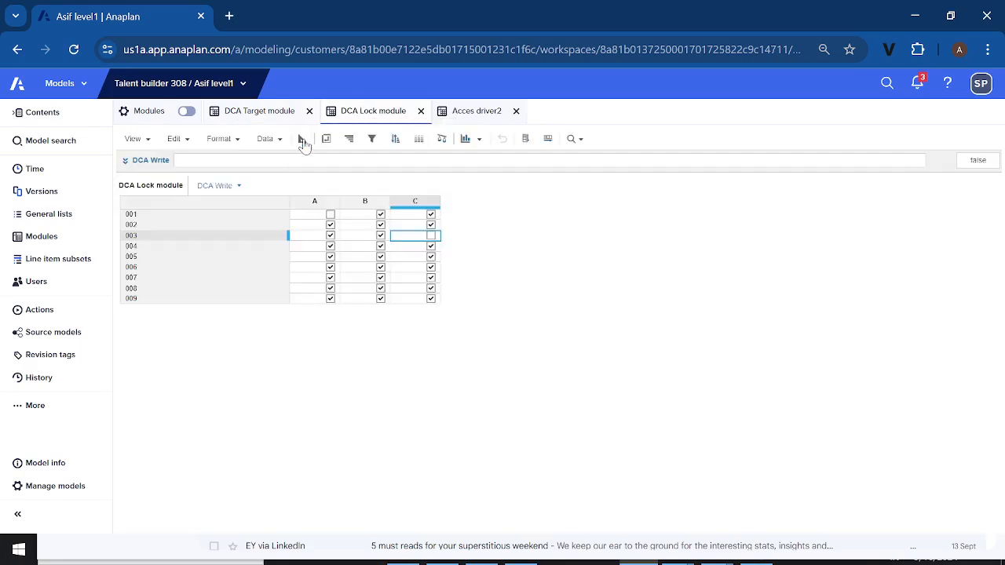
{"action": "left_click", "coordinate": [329, 215]}
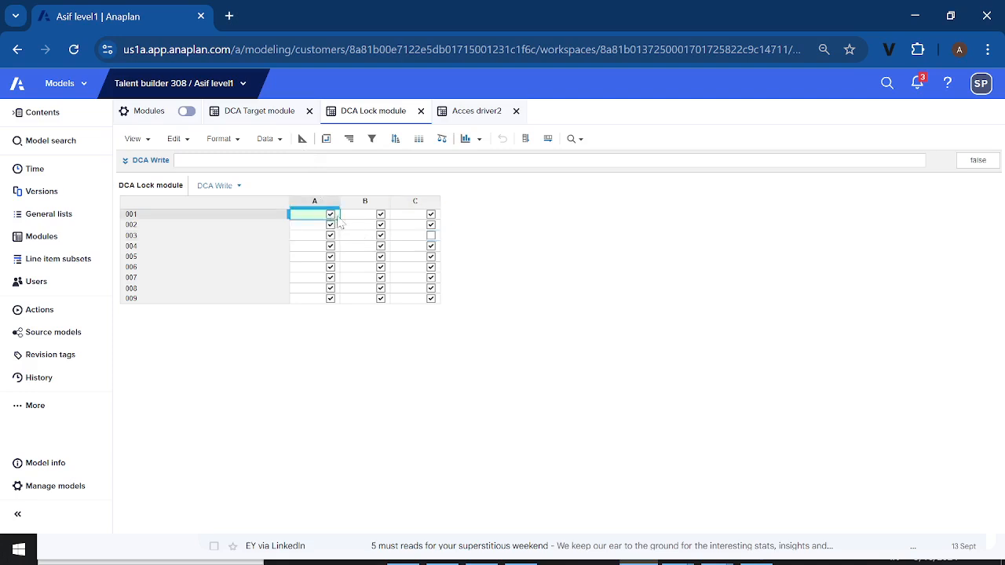
{"action": "left_click", "coordinate": [431, 235]}
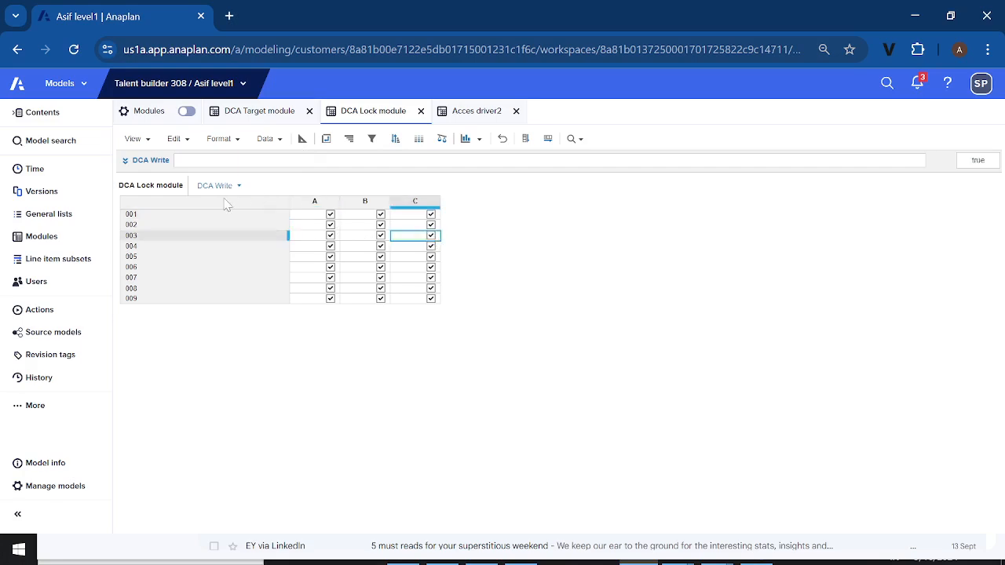
Compare the DCA Read and DCA Write formulas in Acces driver2 with those in DCA Target module
{"action": "left_click", "coordinate": [269, 114]}
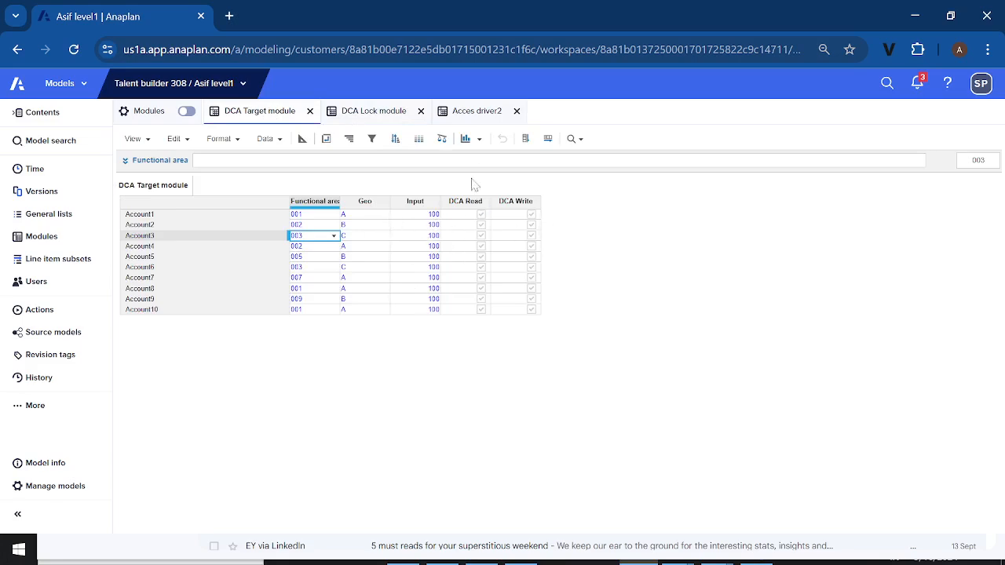
{"action": "left_click", "coordinate": [468, 114]}
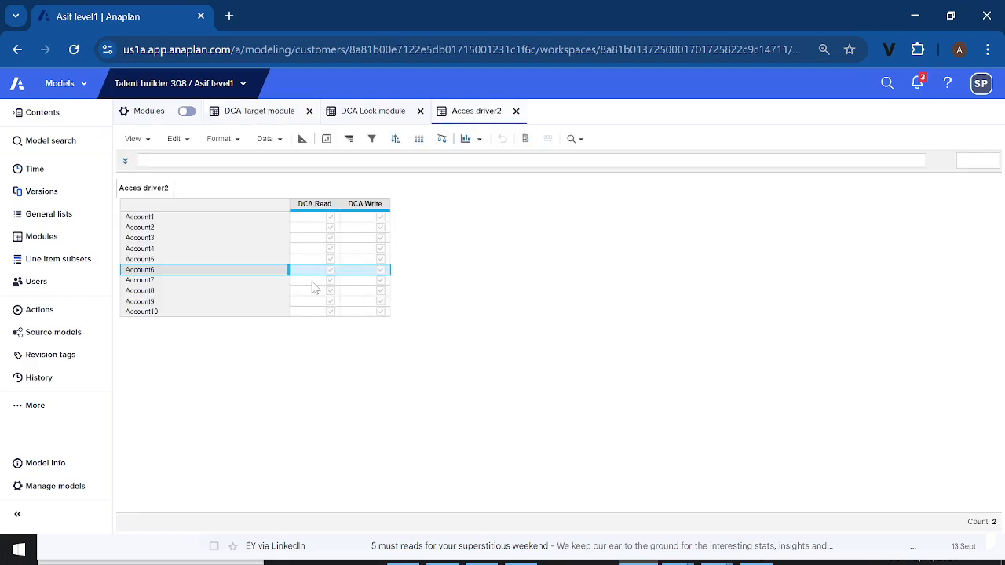
{"action": "left_click", "coordinate": [310, 206]}
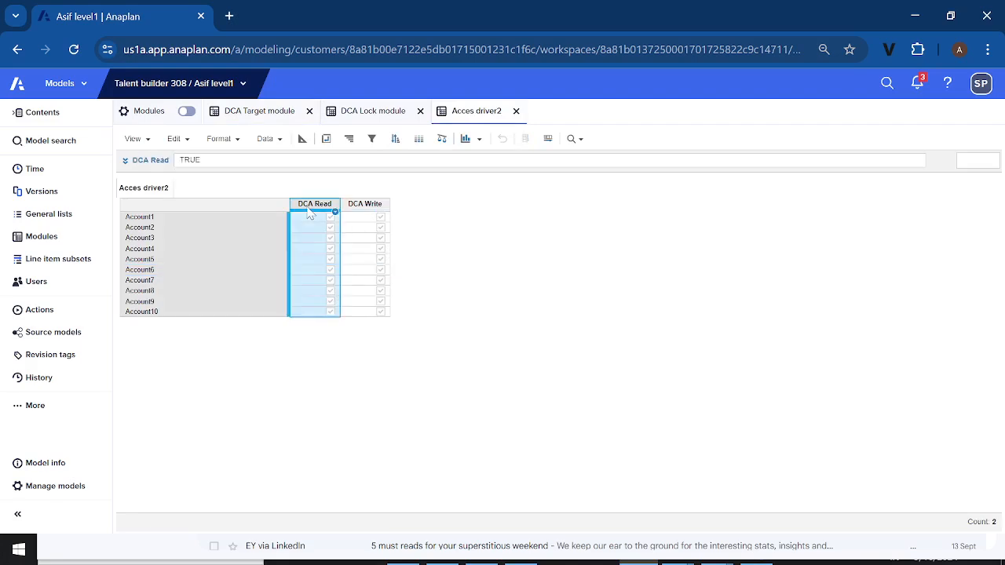
{"action": "left_click", "coordinate": [358, 205]}
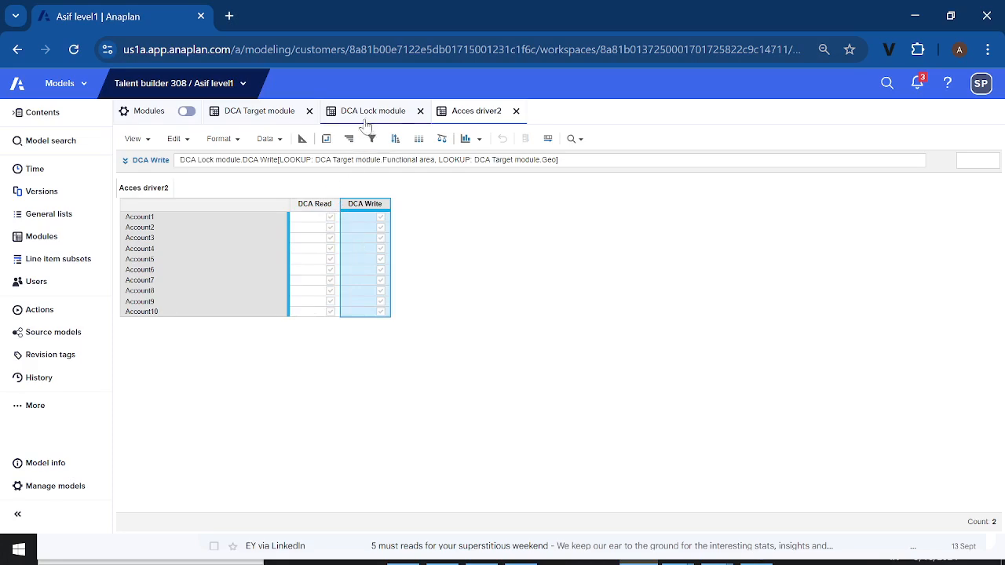
{"action": "left_click", "coordinate": [269, 114]}
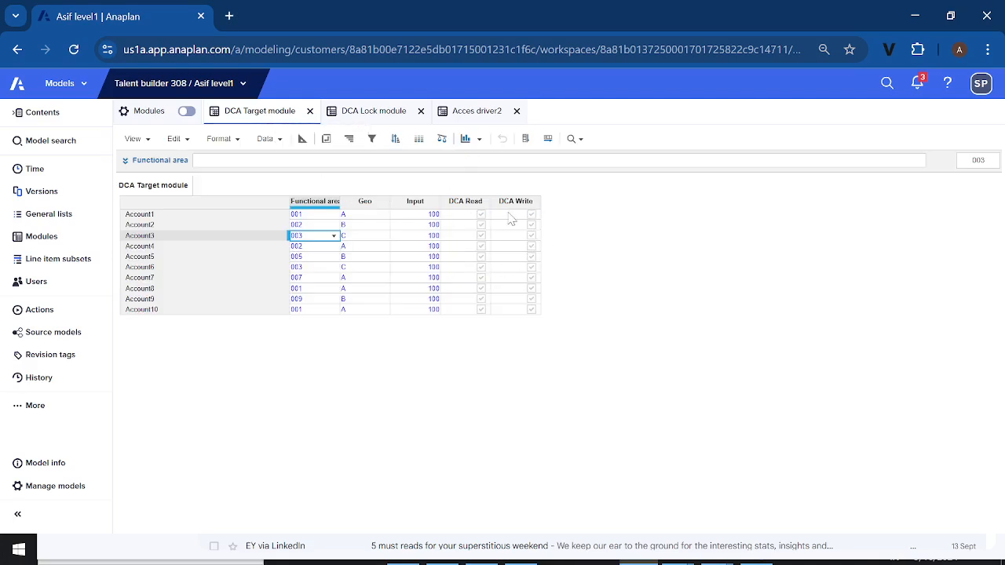
{"action": "left_click", "coordinate": [467, 203]}
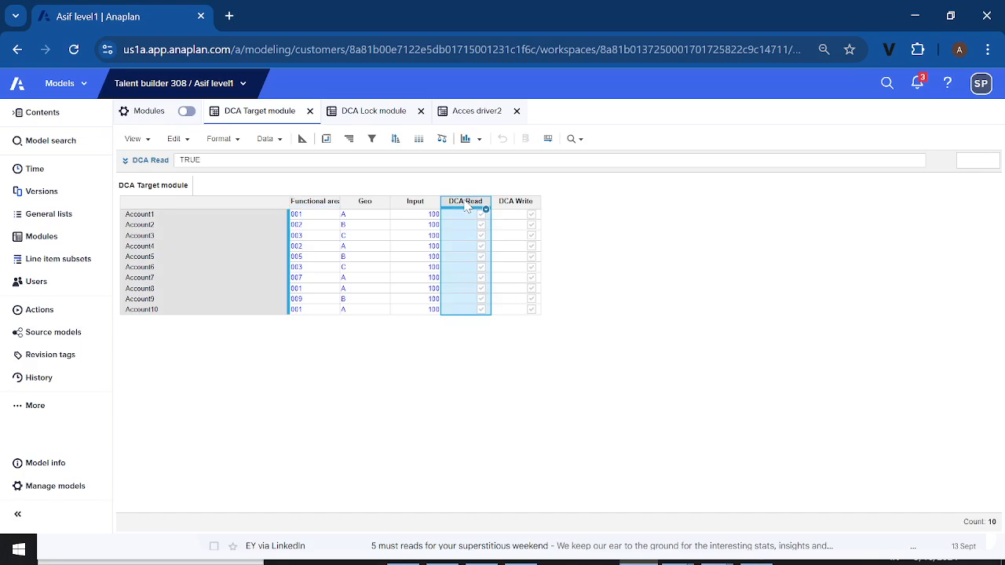
{"action": "left_click", "coordinate": [515, 205]}
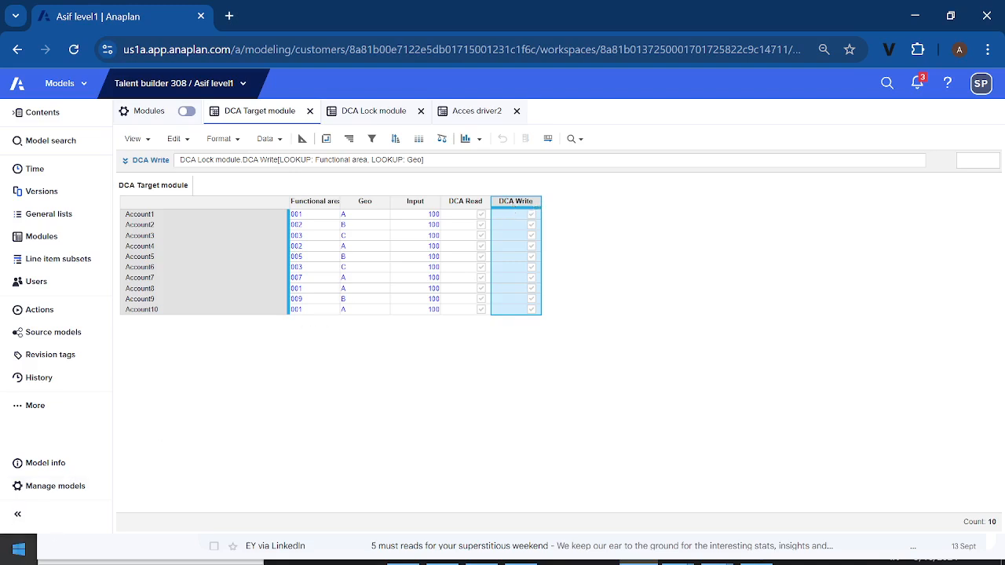
{"action": "left_click", "coordinate": [44, 558]}
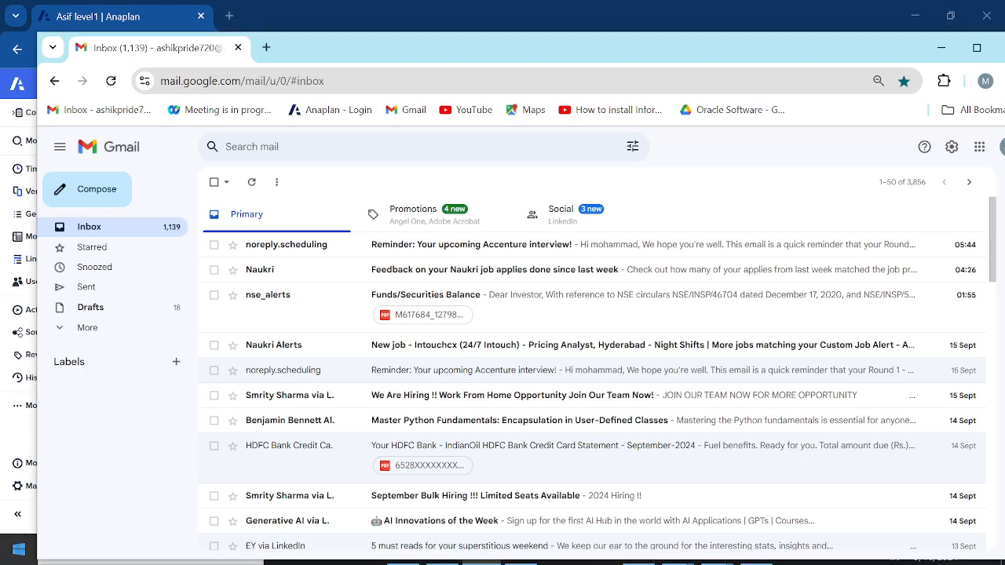
{"action": "left_click", "coordinate": [18, 549]}
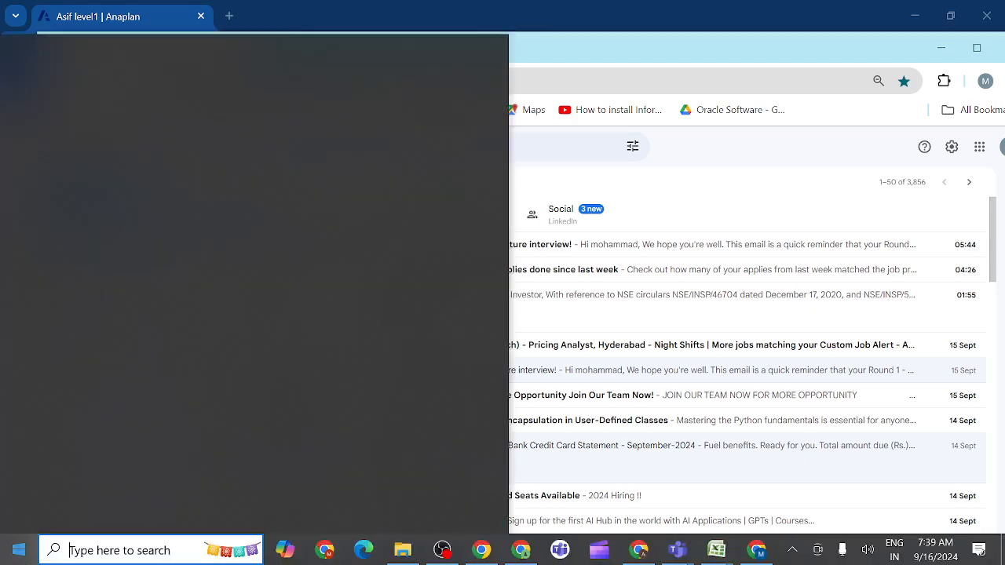
{"action": "left_click", "coordinate": [594, 418]}
{"action": "left_click", "coordinate": [594, 418]}
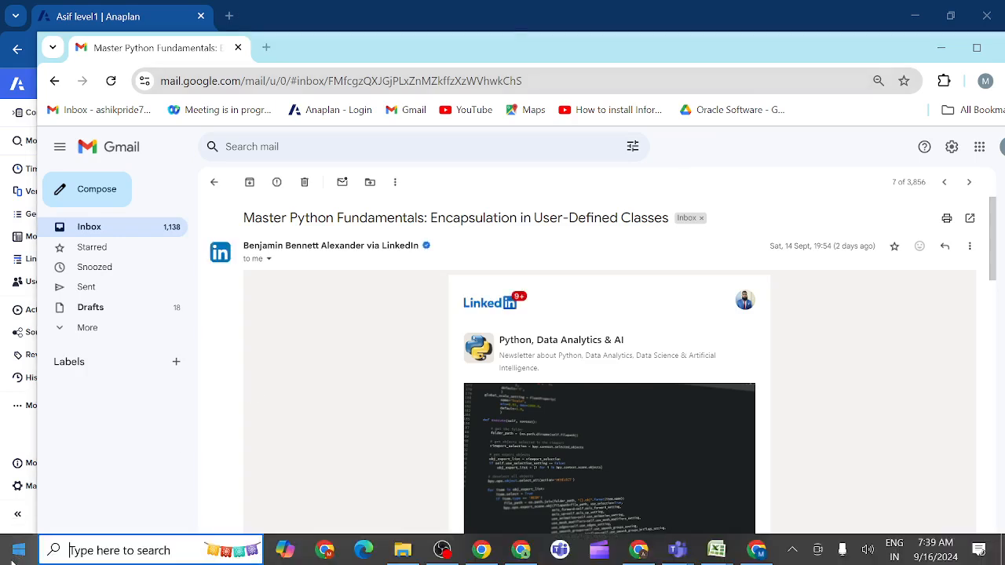
{"action": "left_click", "coordinate": [11, 558]}
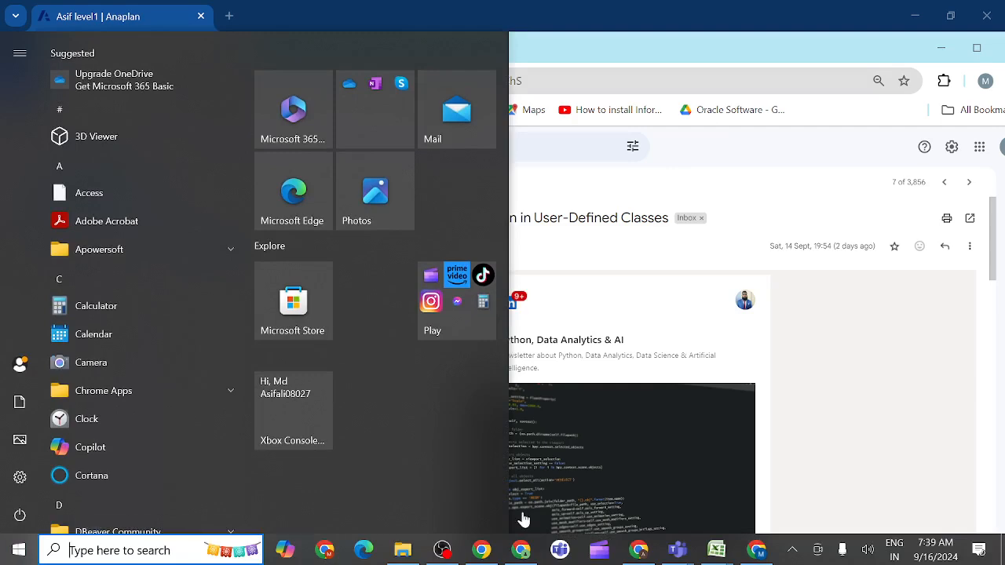
{"action": "mouse_move", "coordinate": [640, 552]}
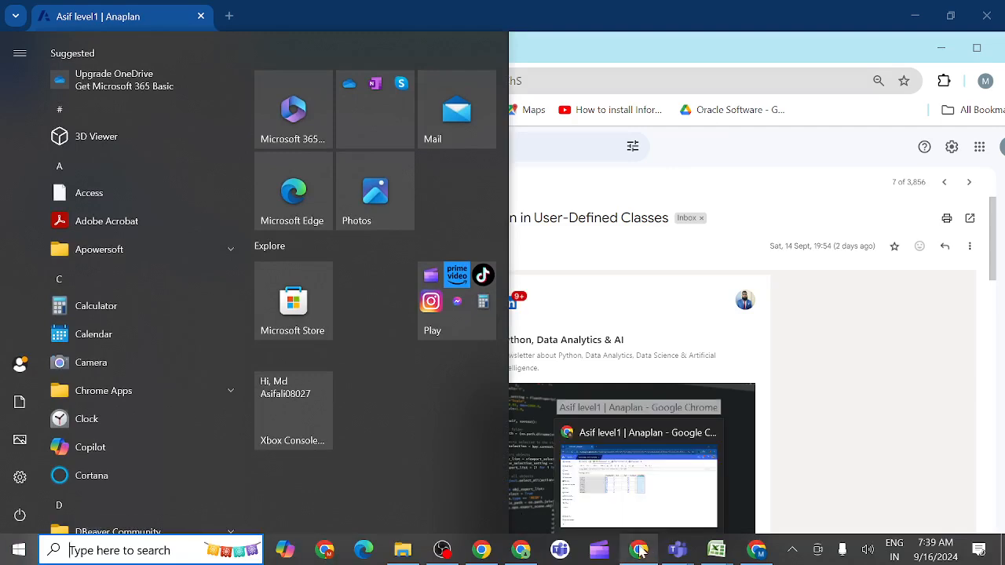
{"action": "left_click", "coordinate": [650, 505]}
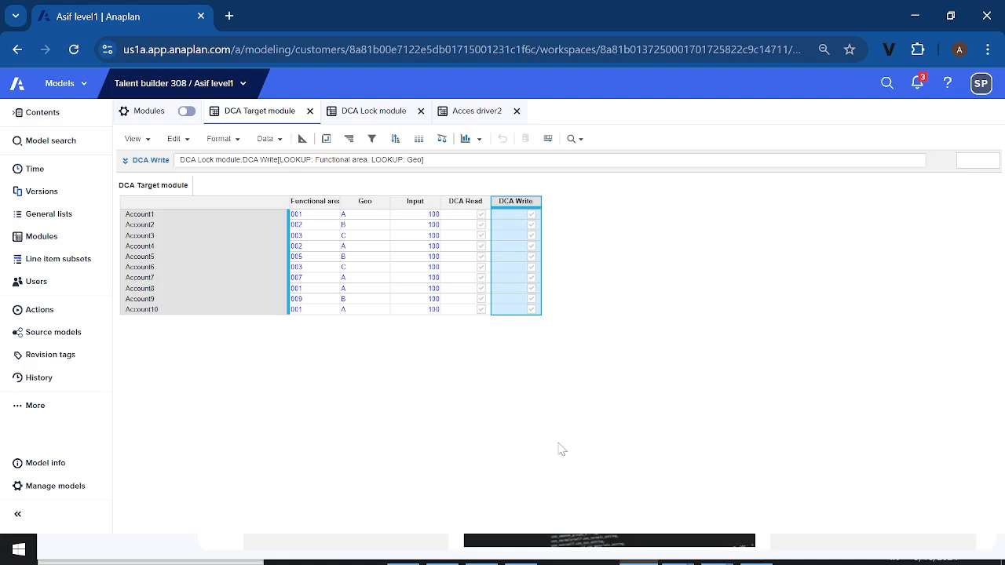
Disable DCA Write in DCA Lock module for 001 in Geo A and 003 in Geo C
{"action": "left_click", "coordinate": [371, 115]}
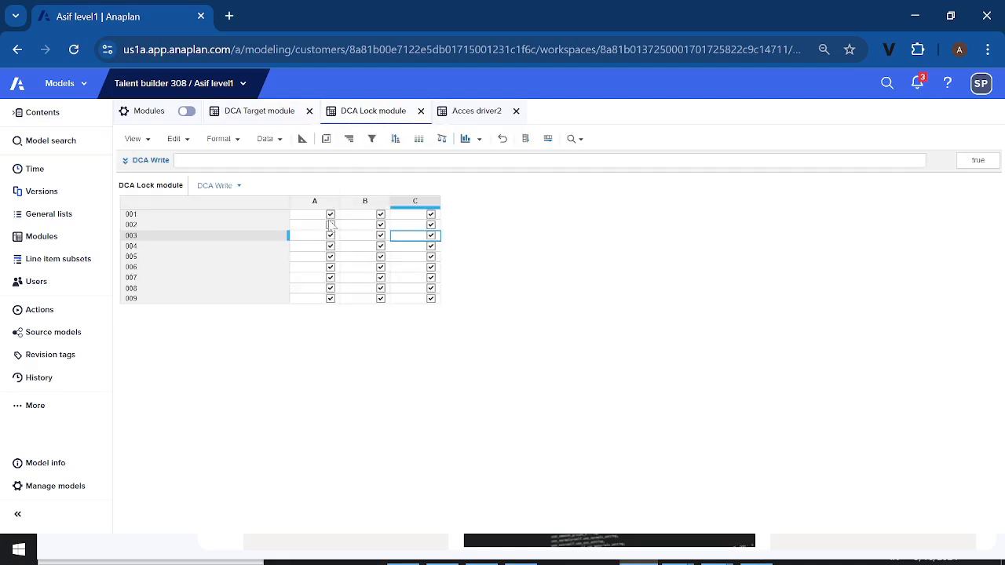
{"action": "left_click", "coordinate": [329, 215]}
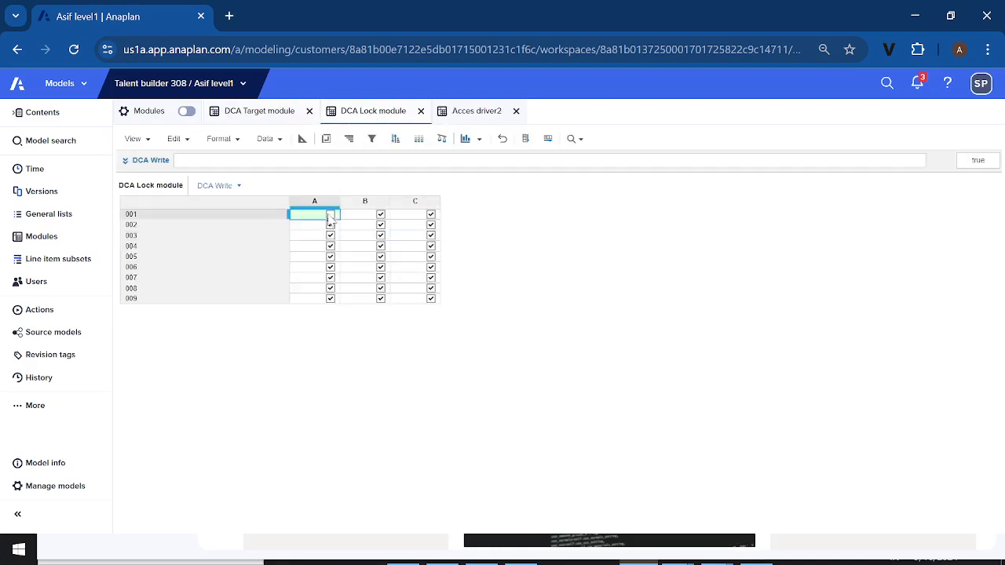
{"action": "left_click", "coordinate": [206, 236]}
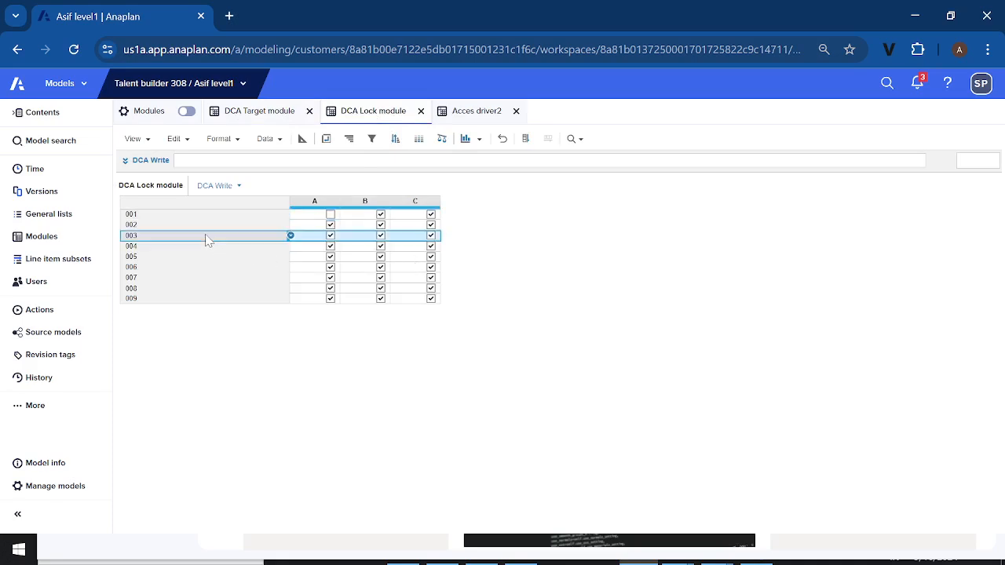
{"action": "left_click", "coordinate": [430, 235]}
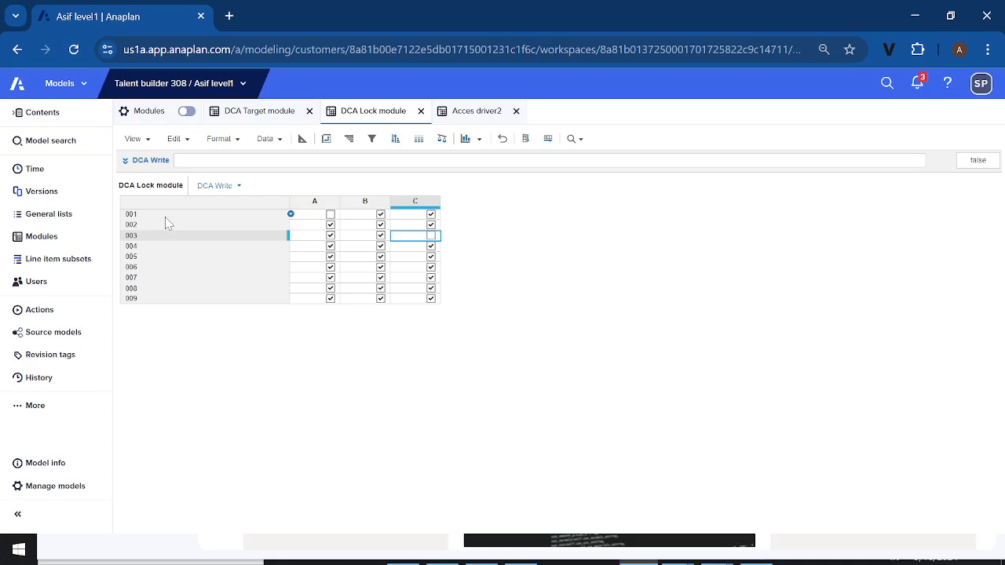
Open the model's list of modules
{"action": "left_click", "coordinate": [55, 248]}
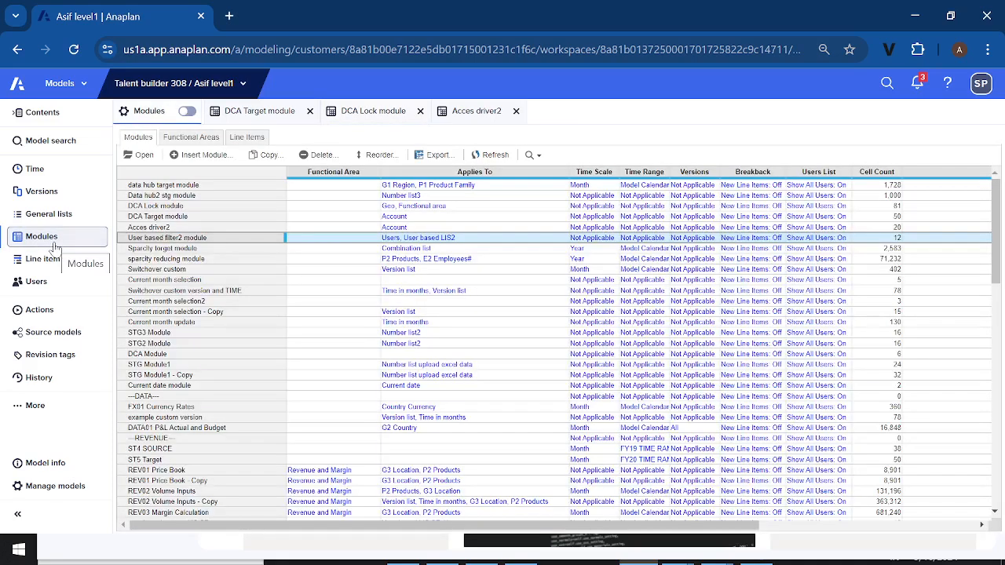
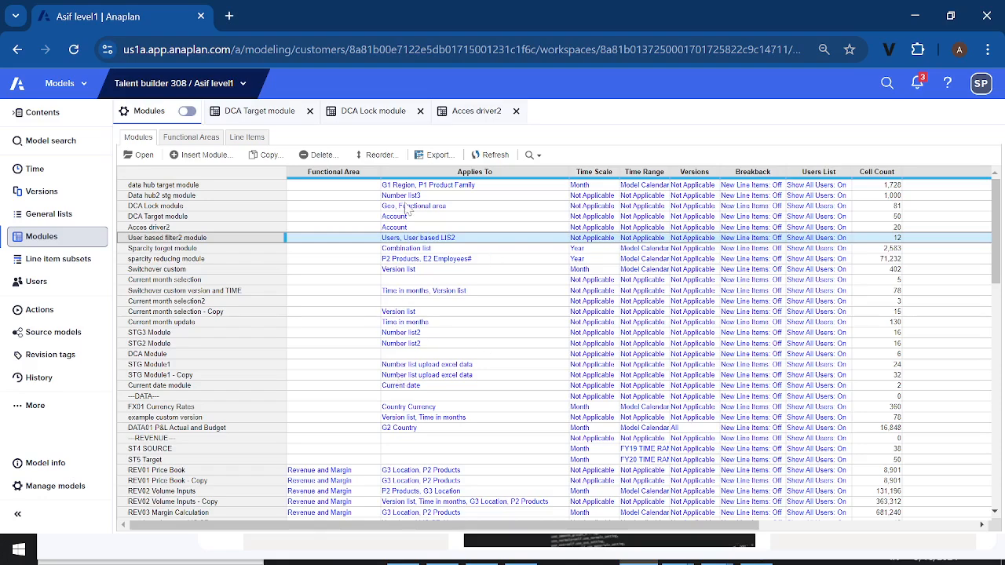
{"action": "left_click", "coordinate": [16, 16]}
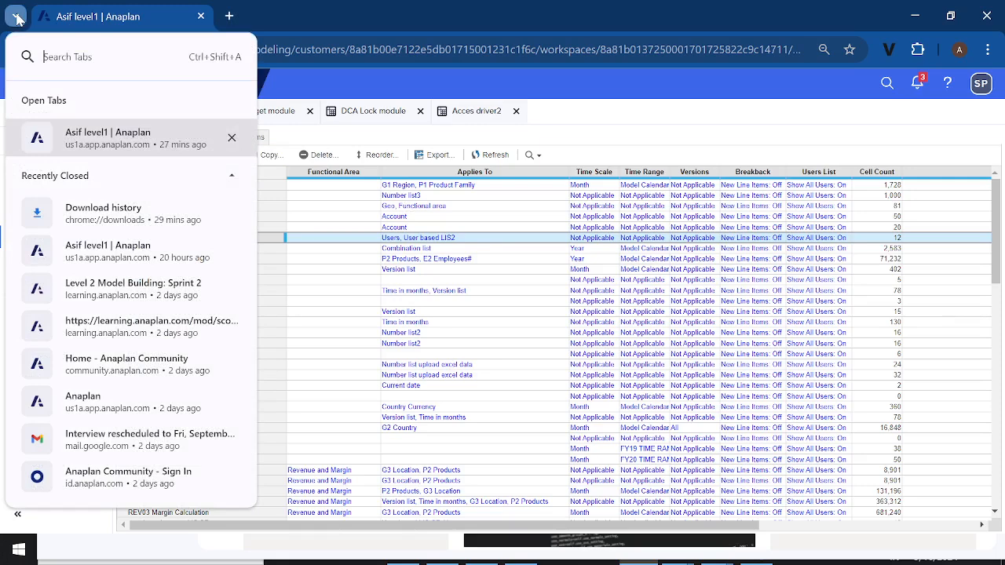
{"action": "left_click", "coordinate": [531, 324]}
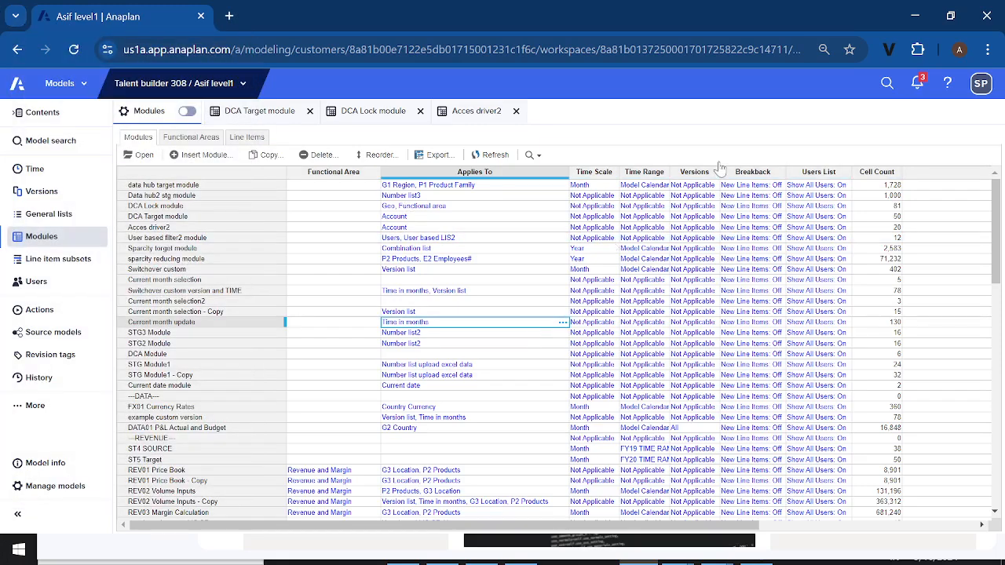
{"action": "left_click", "coordinate": [950, 17]}
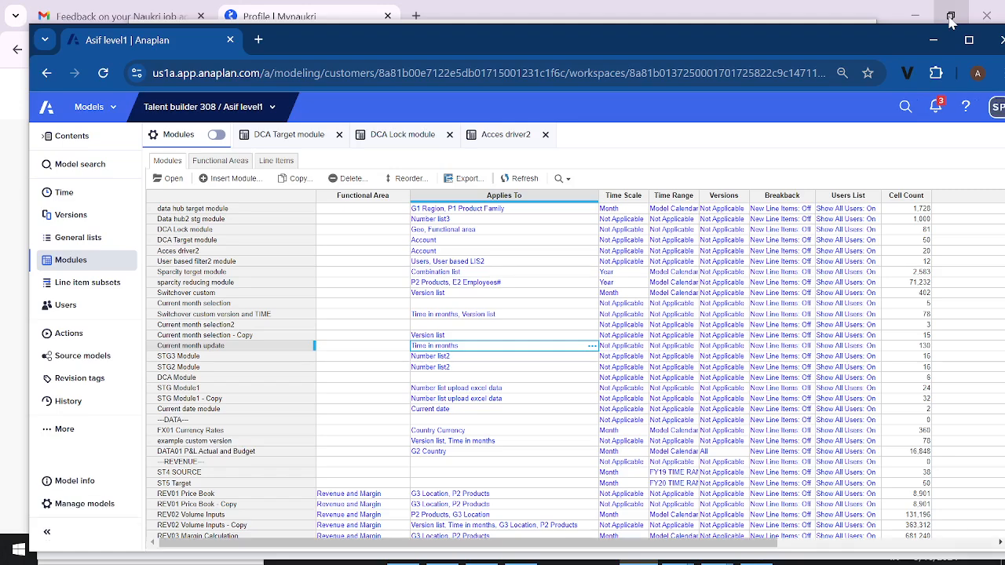
{"action": "left_click", "coordinate": [949, 17]}
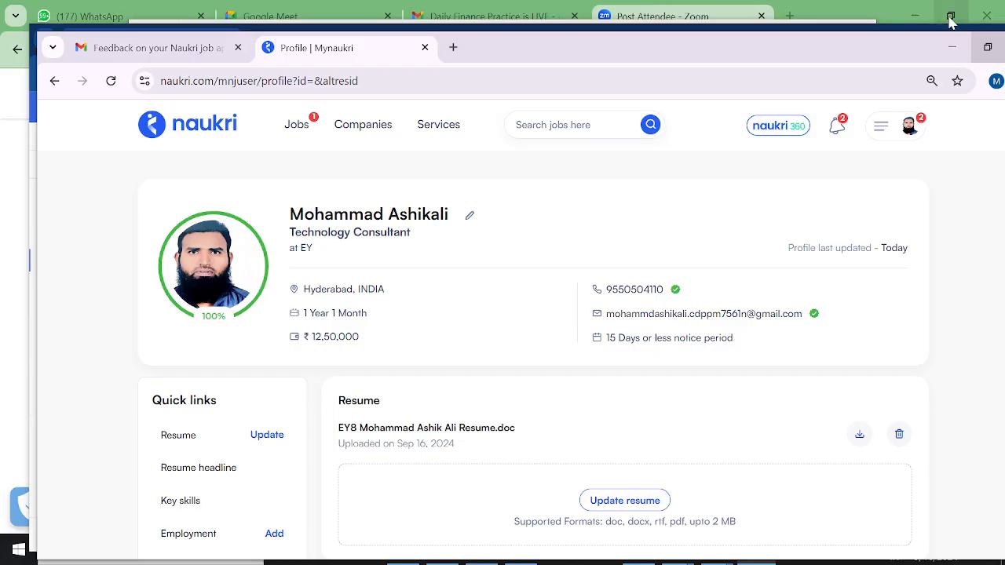
{"action": "left_click", "coordinate": [949, 17]}
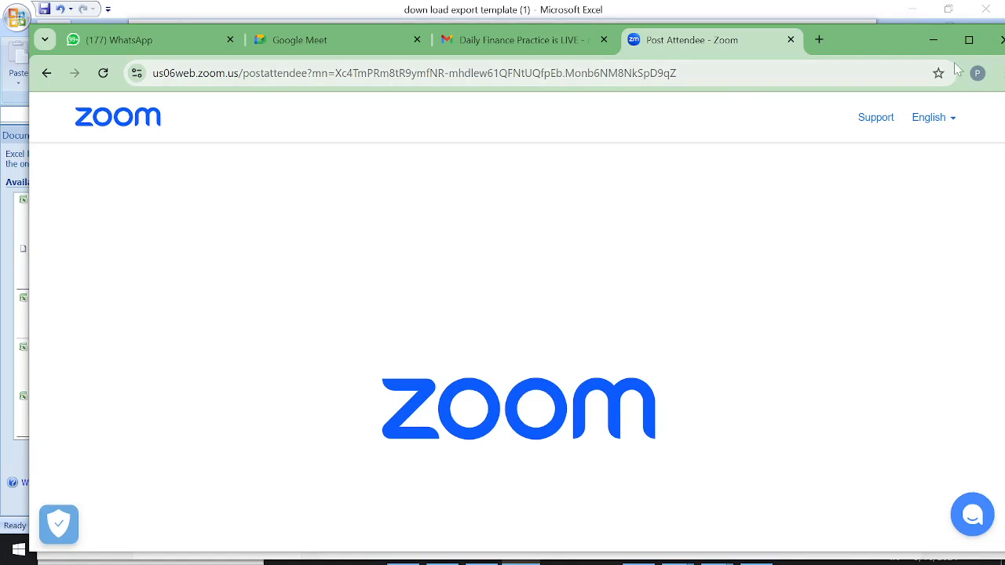
{"action": "left_click", "coordinate": [949, 9]}
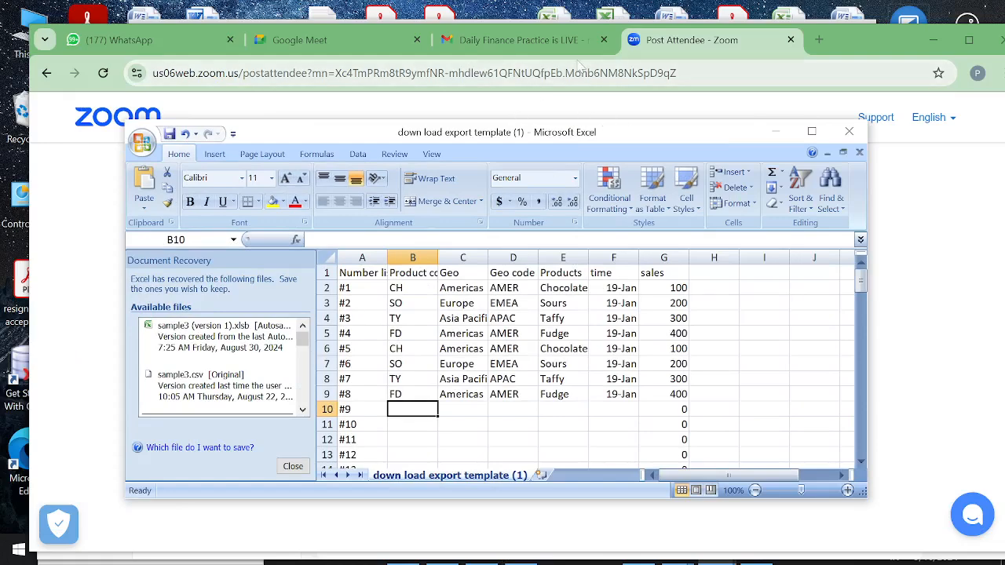
{"action": "left_click", "coordinate": [576, 19]}
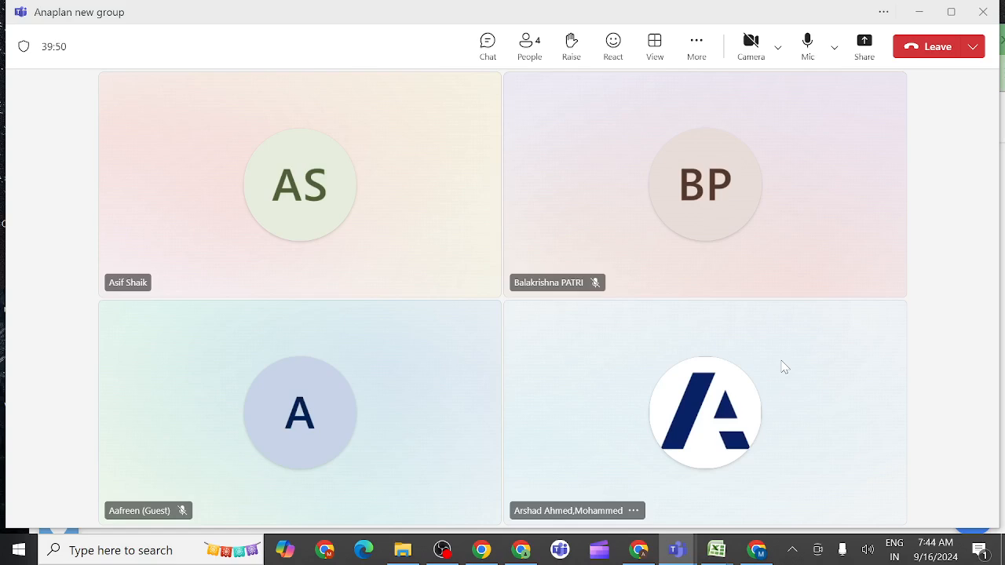
{"action": "left_click", "coordinate": [693, 442]}
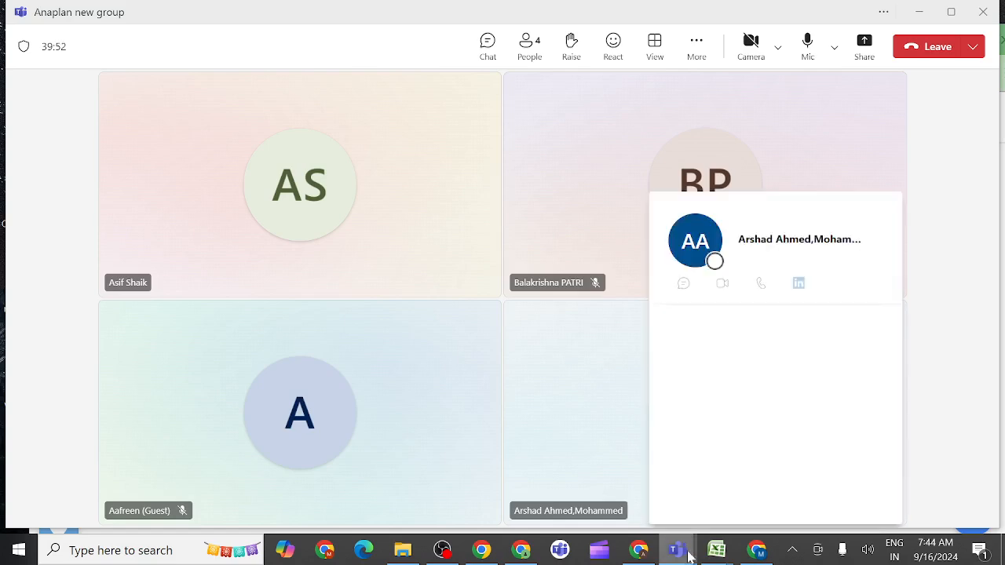
Switch to the Excel workbook down load export template (1) and maximize its window
{"action": "mouse_move", "coordinate": [714, 553]}
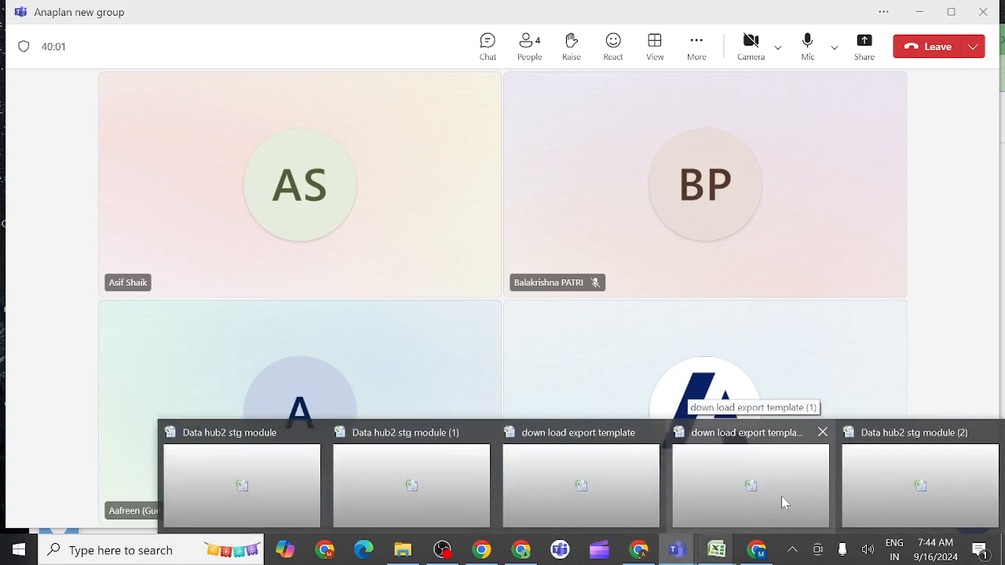
{"action": "left_click", "coordinate": [781, 496]}
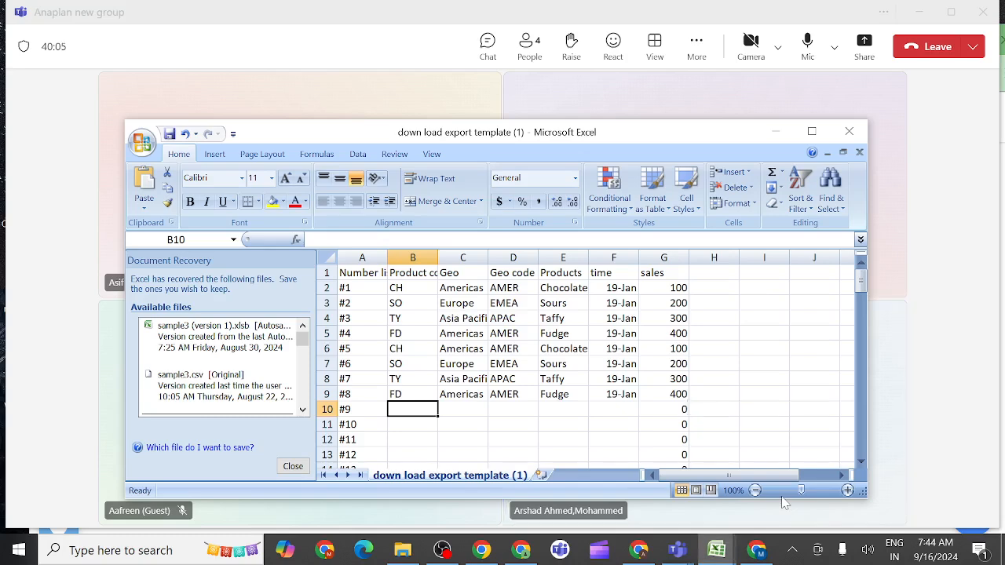
{"action": "left_click", "coordinate": [811, 132]}
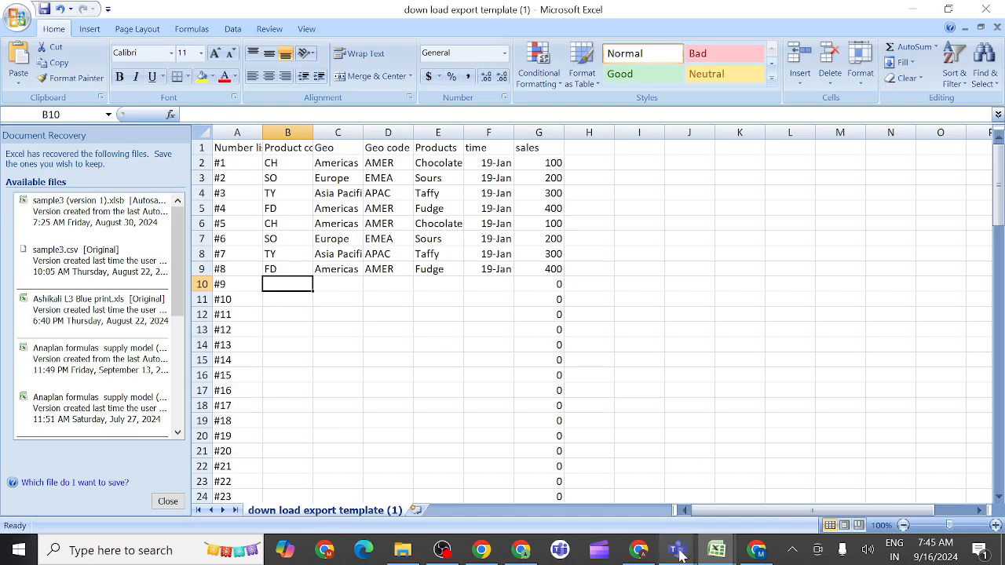
Switch to the Teams meeting and share the entire screen with sound included
{"action": "mouse_move", "coordinate": [680, 555]}
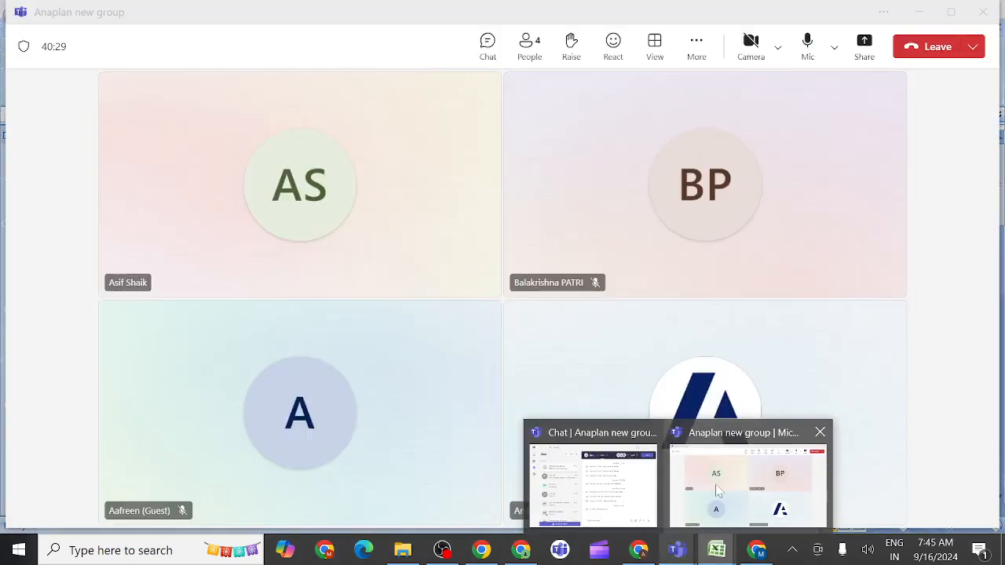
{"action": "left_click", "coordinate": [720, 490]}
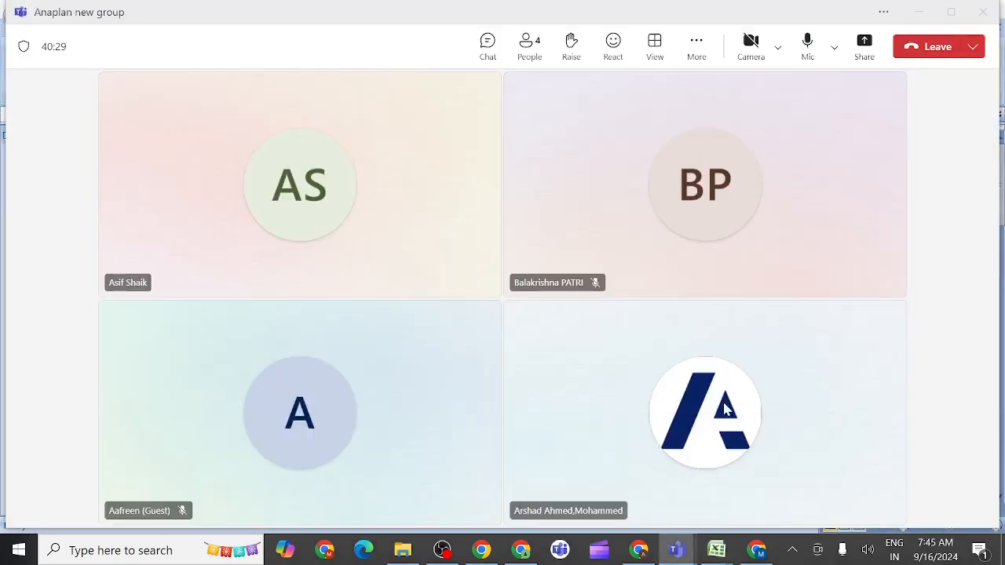
{"action": "left_click", "coordinate": [864, 45]}
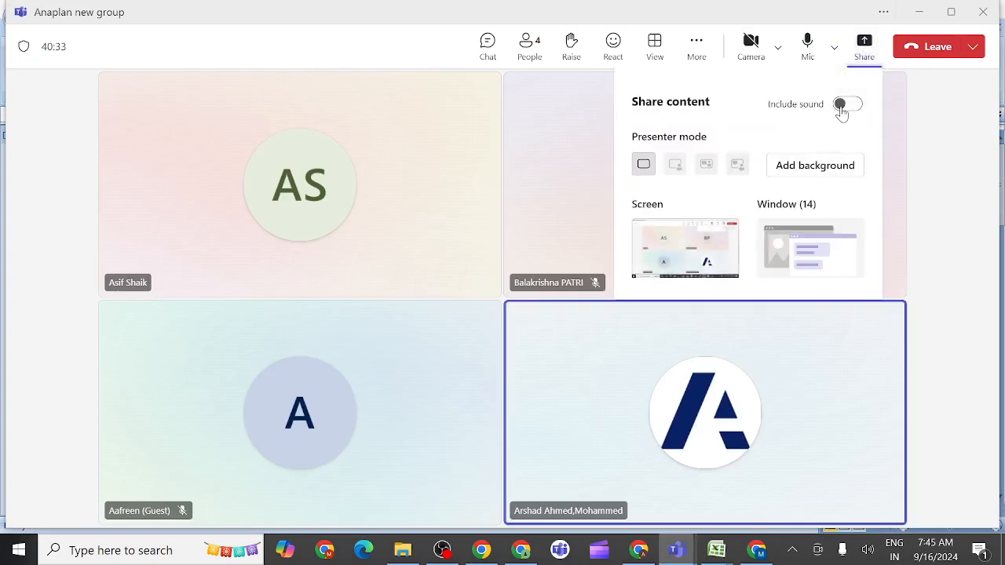
{"action": "left_click", "coordinate": [842, 108]}
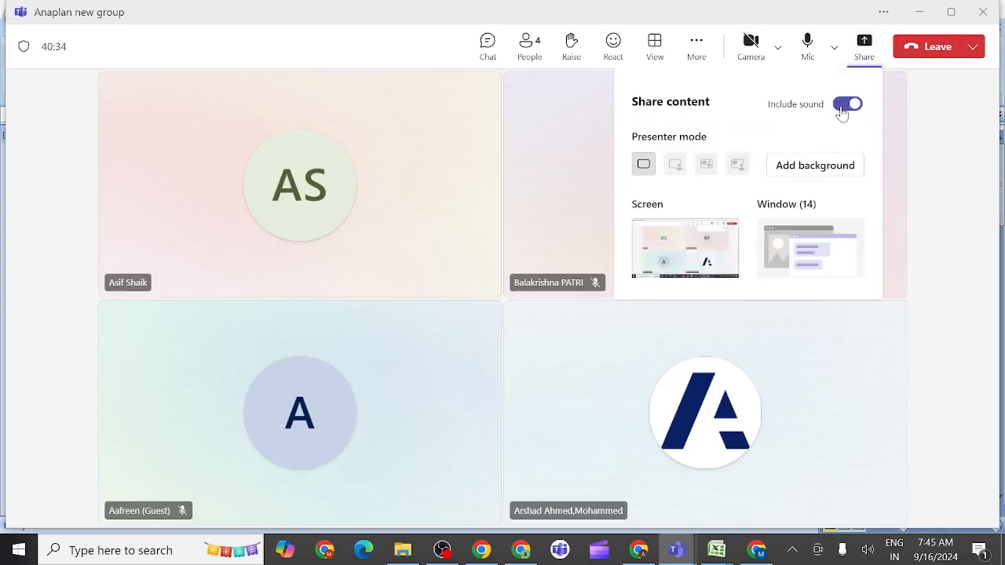
{"action": "left_click", "coordinate": [694, 241]}
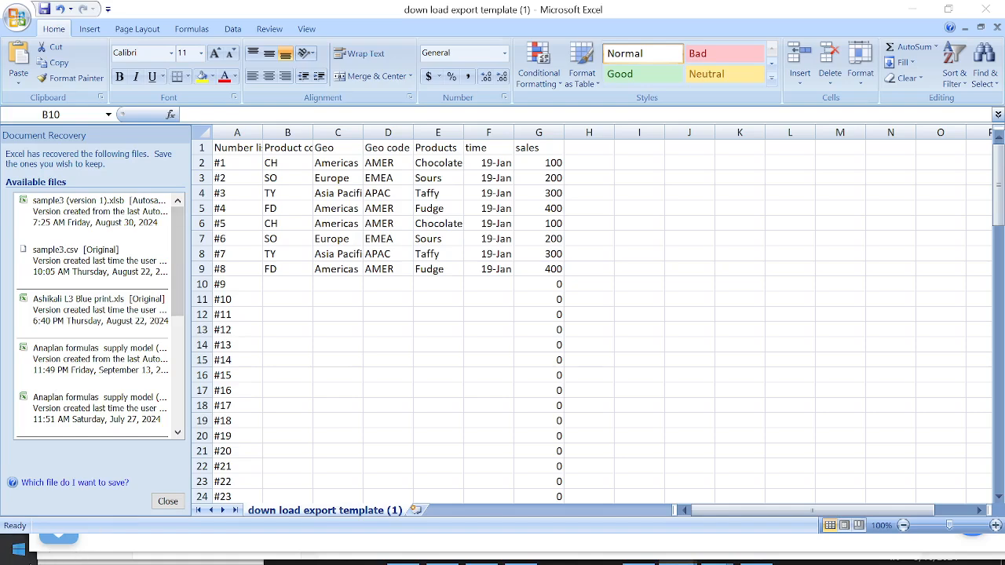
Minimize the Excel workbook and switch back to the Anaplan model in a maximized browser window
{"action": "left_click", "coordinate": [913, 10]}
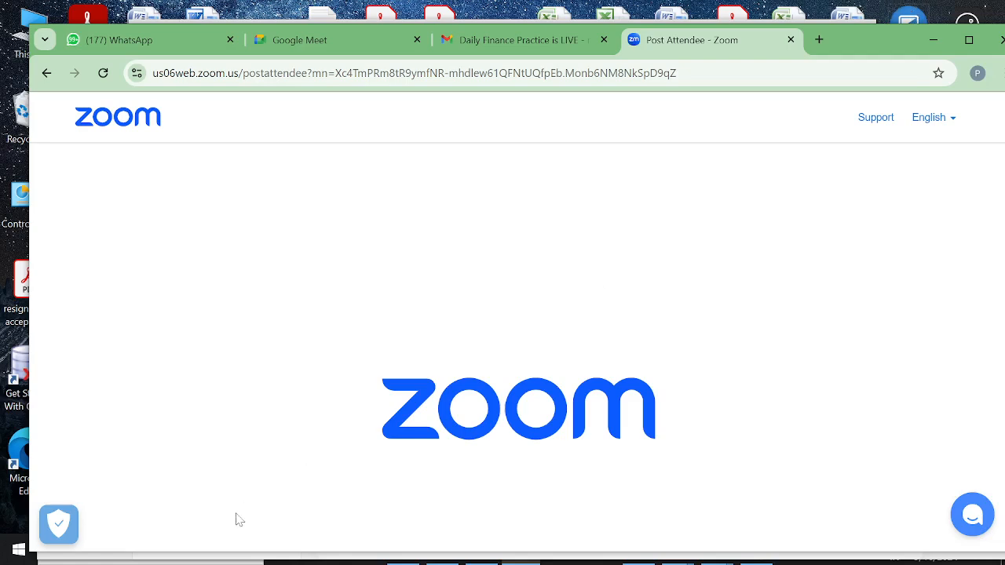
{"action": "left_click", "coordinate": [18, 552]}
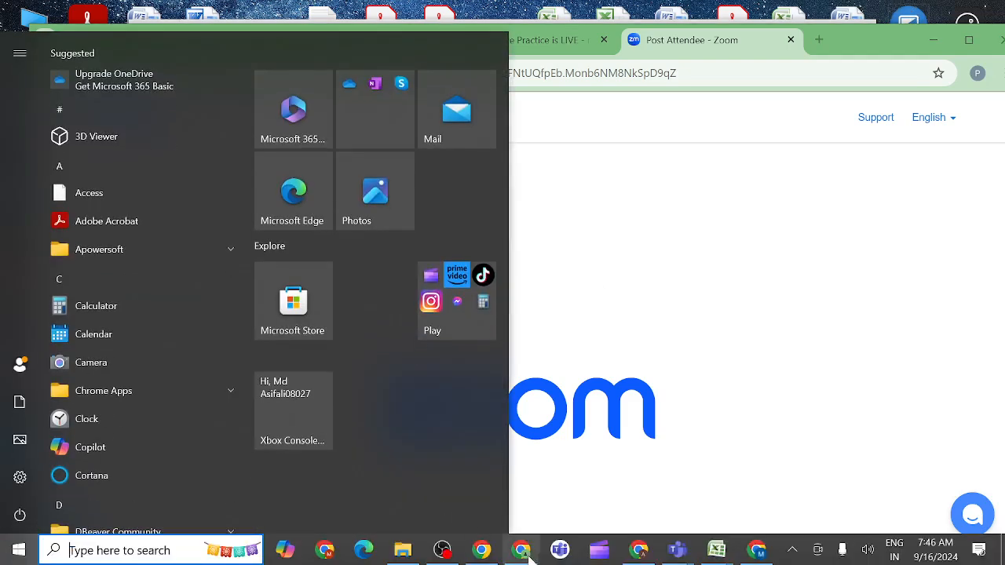
{"action": "mouse_move", "coordinate": [642, 554]}
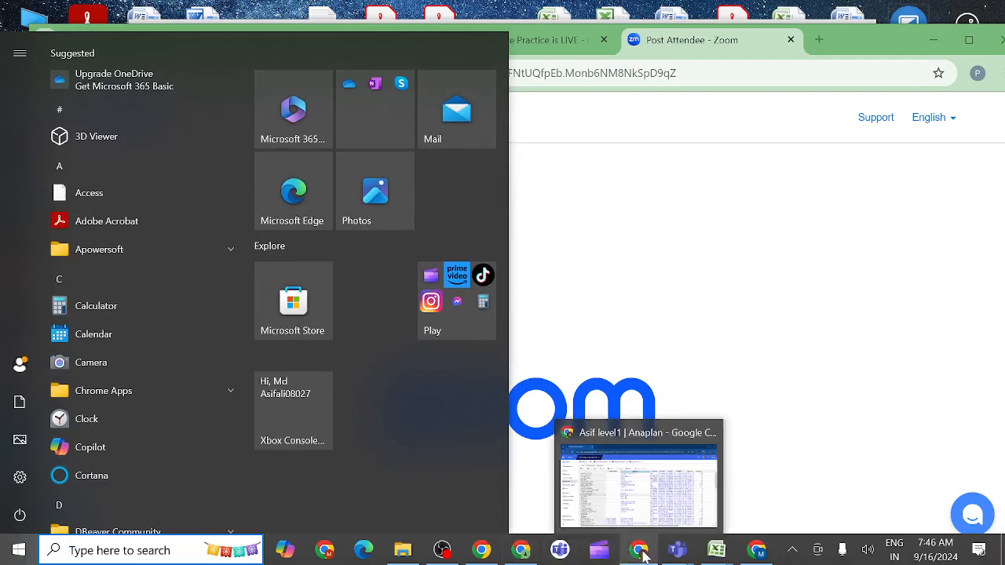
{"action": "left_click", "coordinate": [642, 501]}
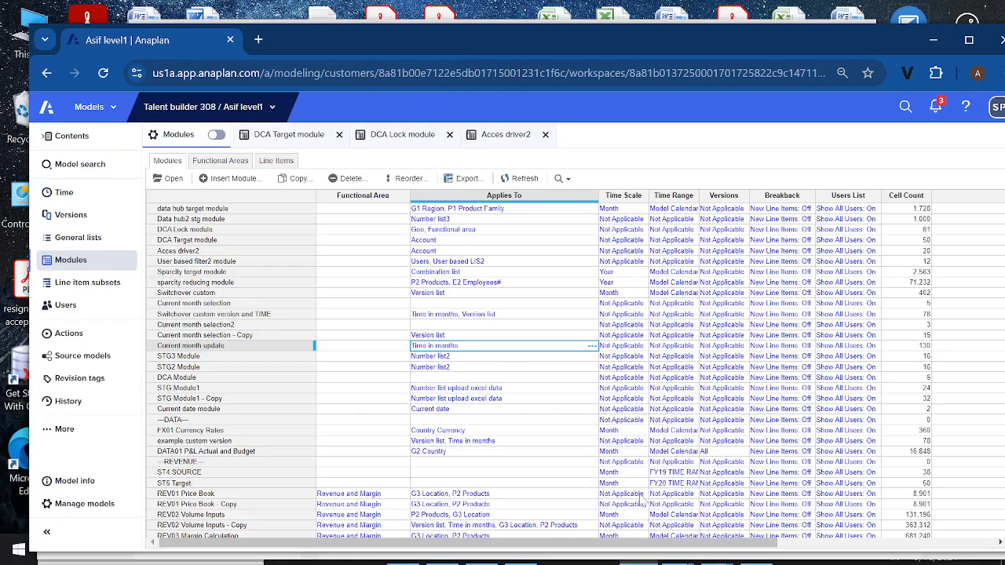
{"action": "left_click", "coordinate": [971, 41]}
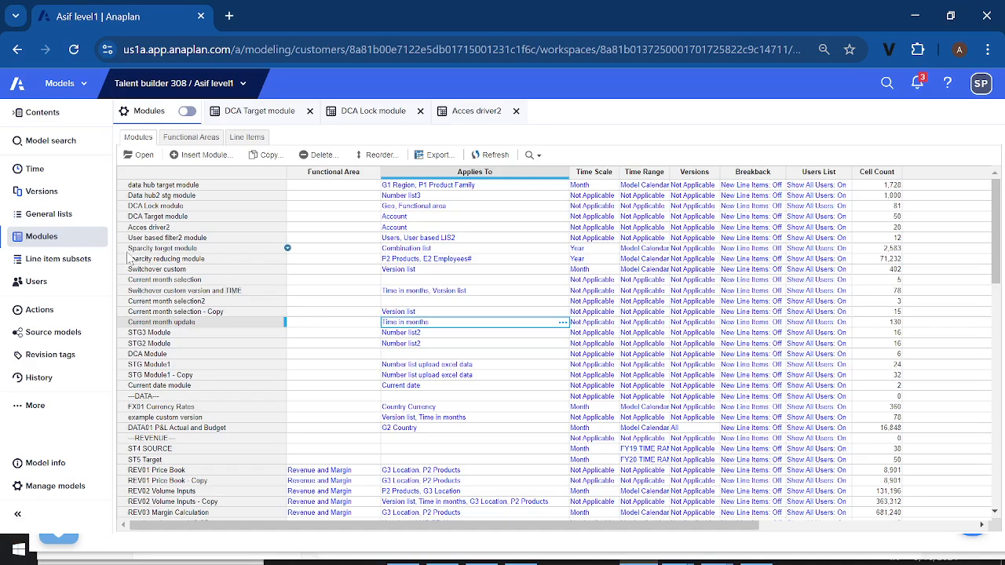
{"action": "left_click", "coordinate": [73, 225]}
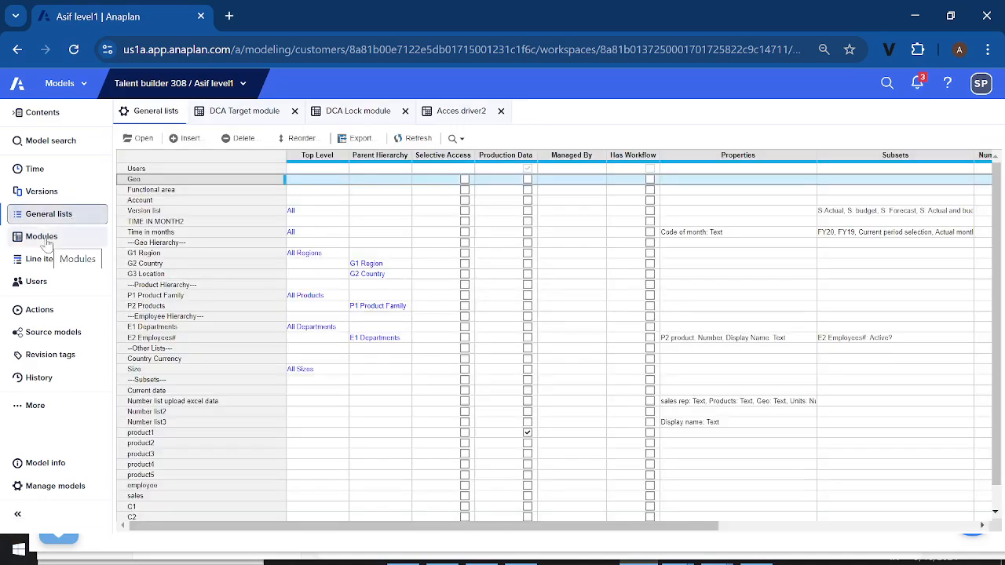
{"action": "left_click", "coordinate": [43, 242]}
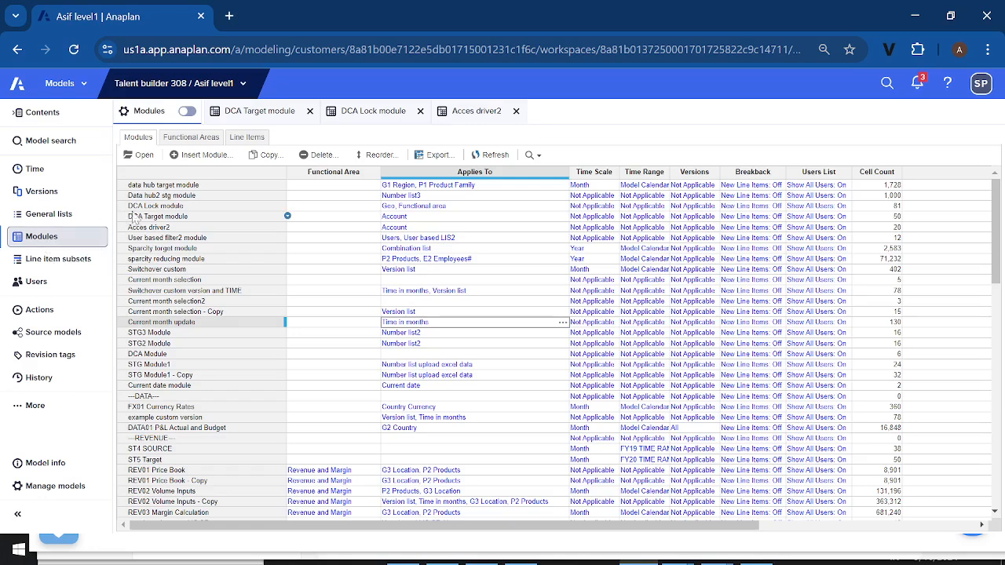
{"action": "left_click", "coordinate": [150, 197]}
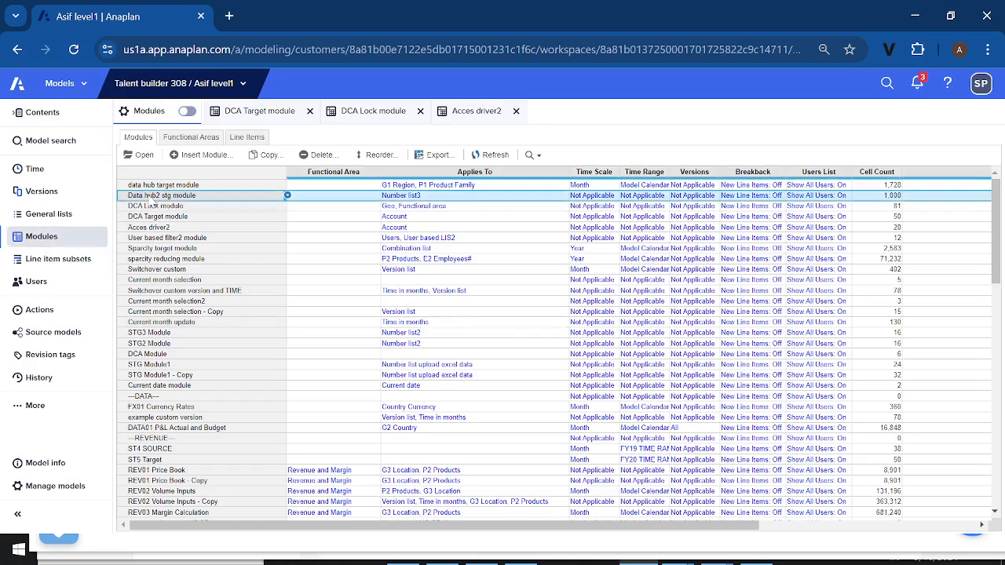
Insert a general list named Number list4 before the Geo list
{"action": "left_click", "coordinate": [69, 219]}
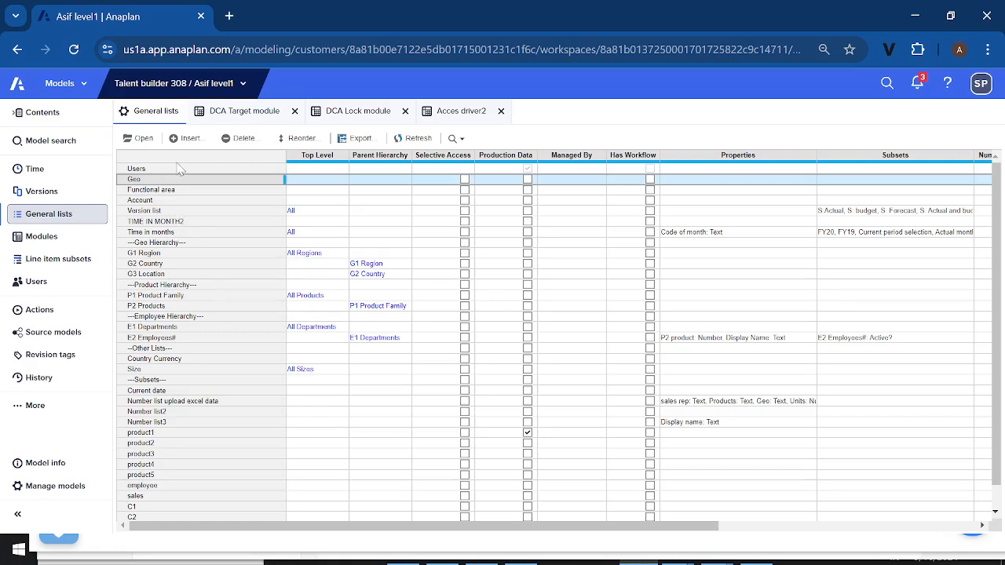
{"action": "left_click", "coordinate": [196, 139]}
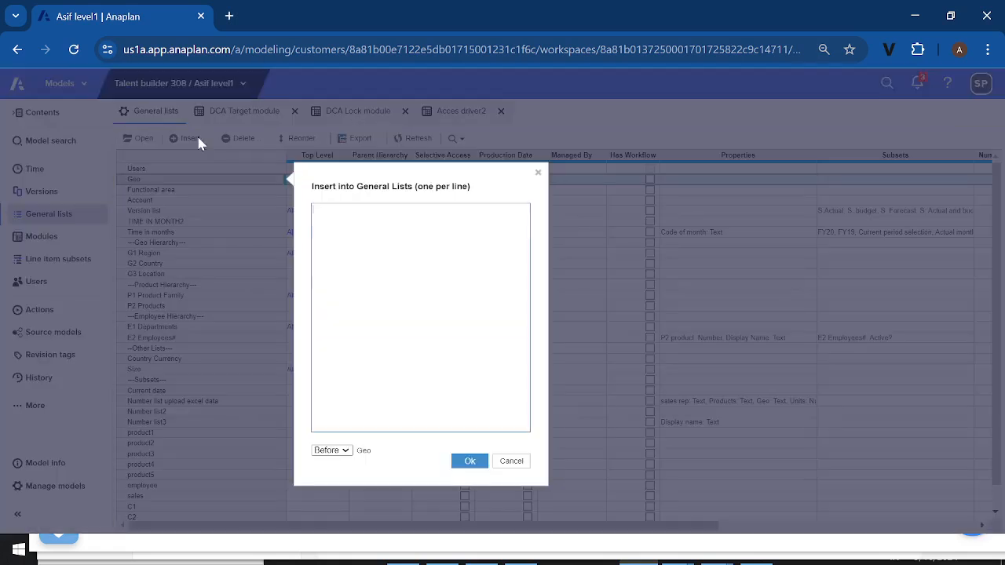
{"action": "type", "text": "Number list4"}
{"action": "left_click", "coordinate": [473, 463]}
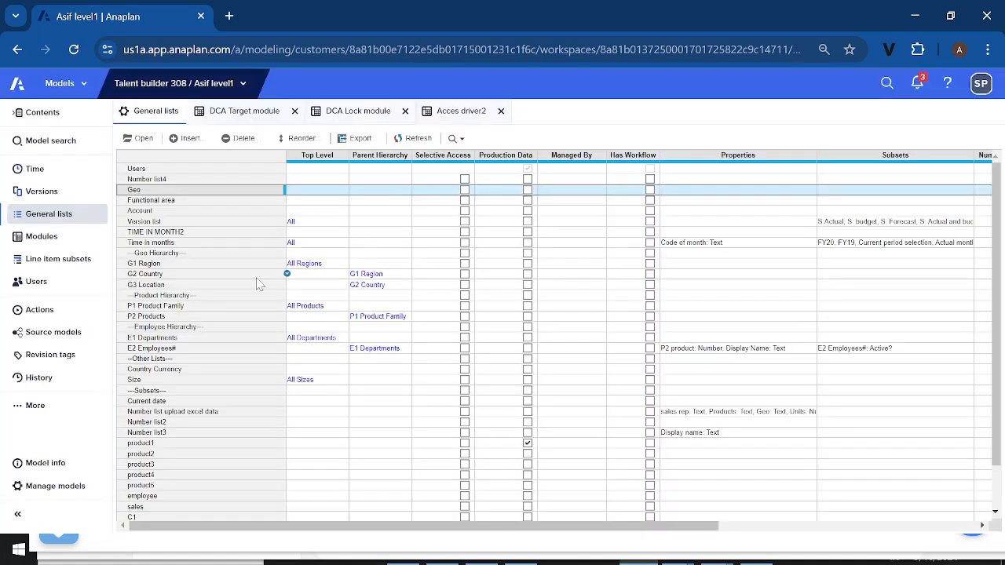
Open Number list4 and configure it as a numbered list
{"action": "left_click", "coordinate": [152, 181]}
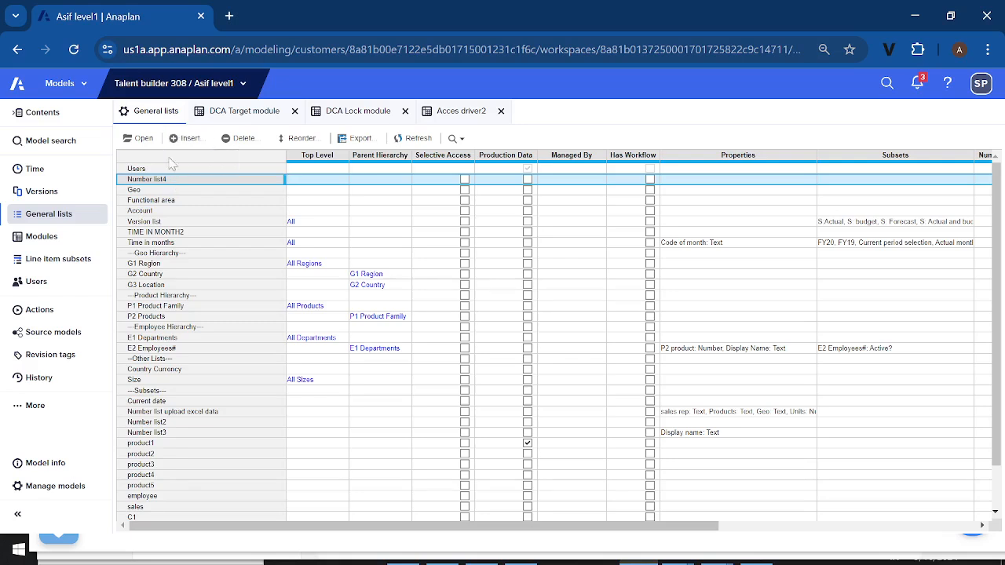
{"action": "left_click", "coordinate": [145, 139]}
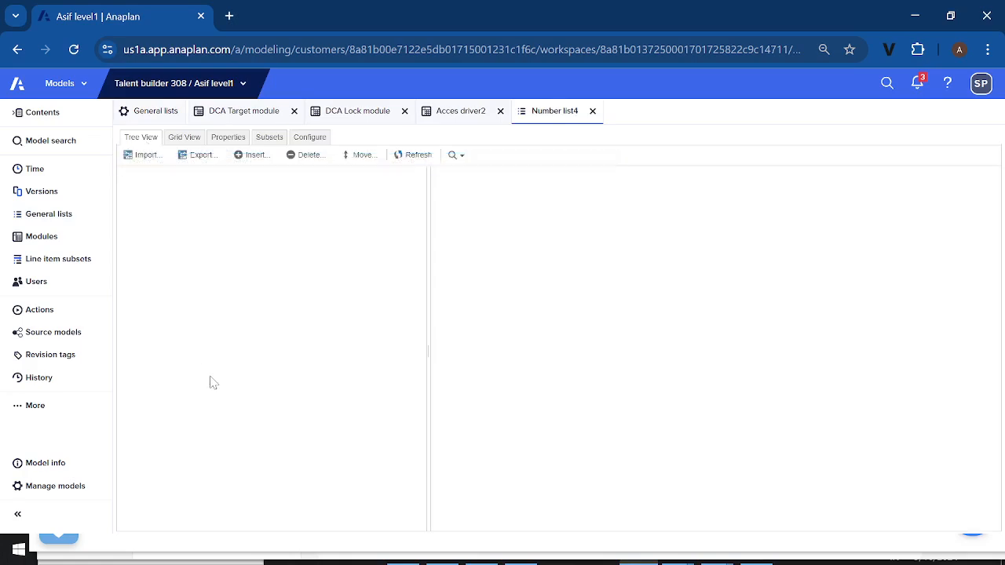
{"action": "left_click", "coordinate": [309, 138]}
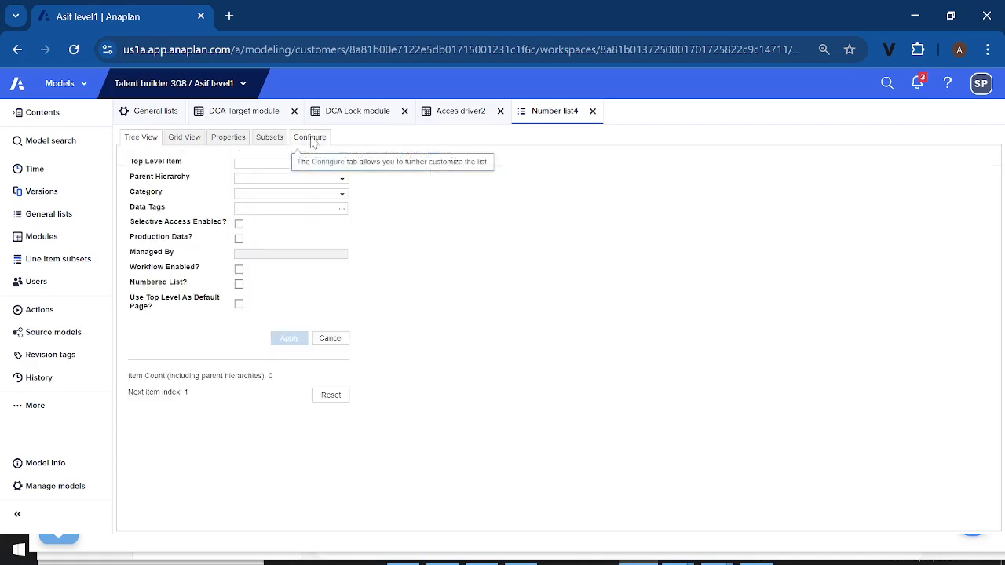
{"action": "left_click", "coordinate": [239, 285]}
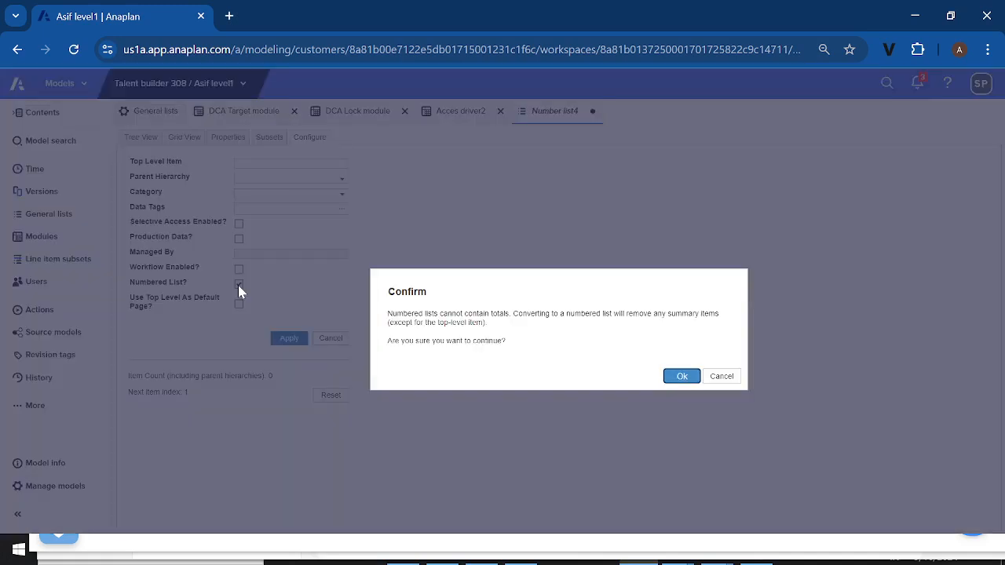
{"action": "left_click", "coordinate": [680, 376]}
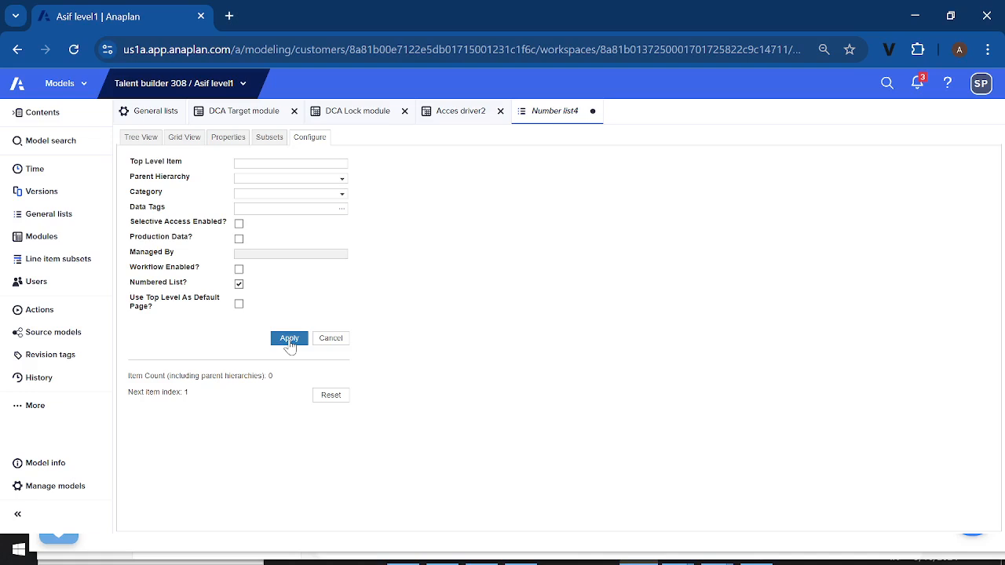
{"action": "left_click", "coordinate": [288, 339]}
Show Number list4 as a grid and insert 100 items at its end
{"action": "left_click", "coordinate": [186, 138]}
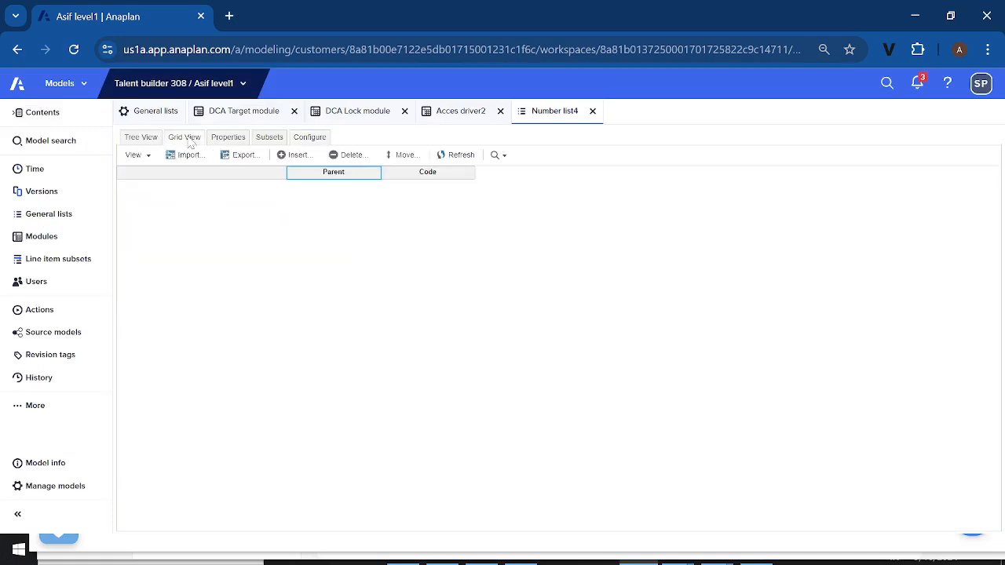
{"action": "left_click", "coordinate": [297, 158]}
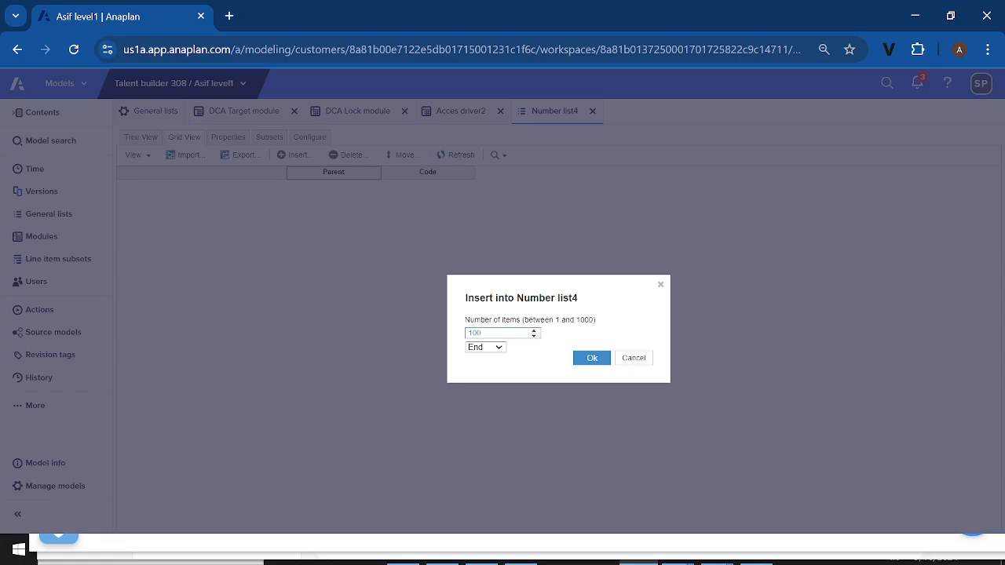
{"action": "left_click", "coordinate": [588, 360]}
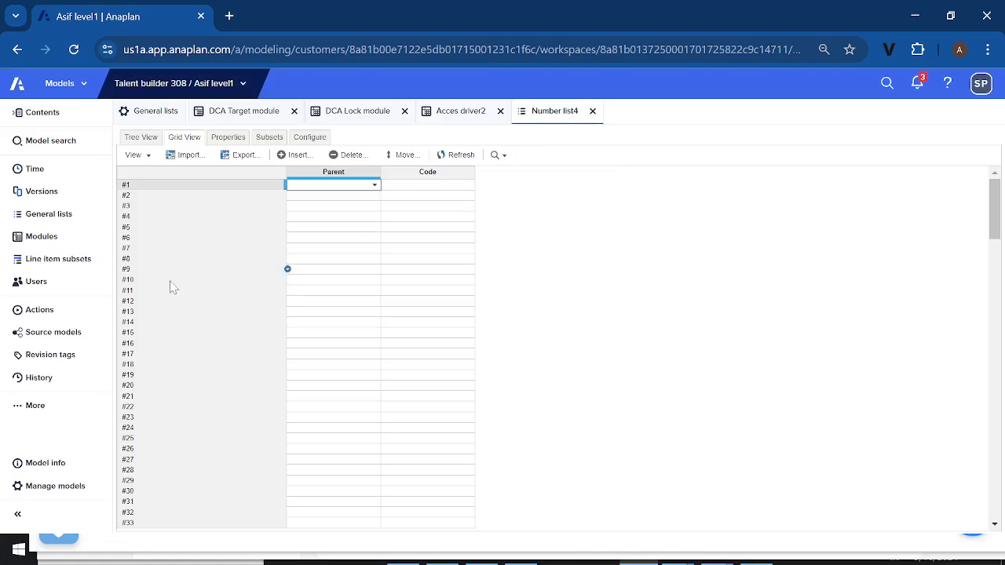
{"action": "scroll", "coordinate": [179, 340], "scroll_direction": "down", "scroll_amount": 9}
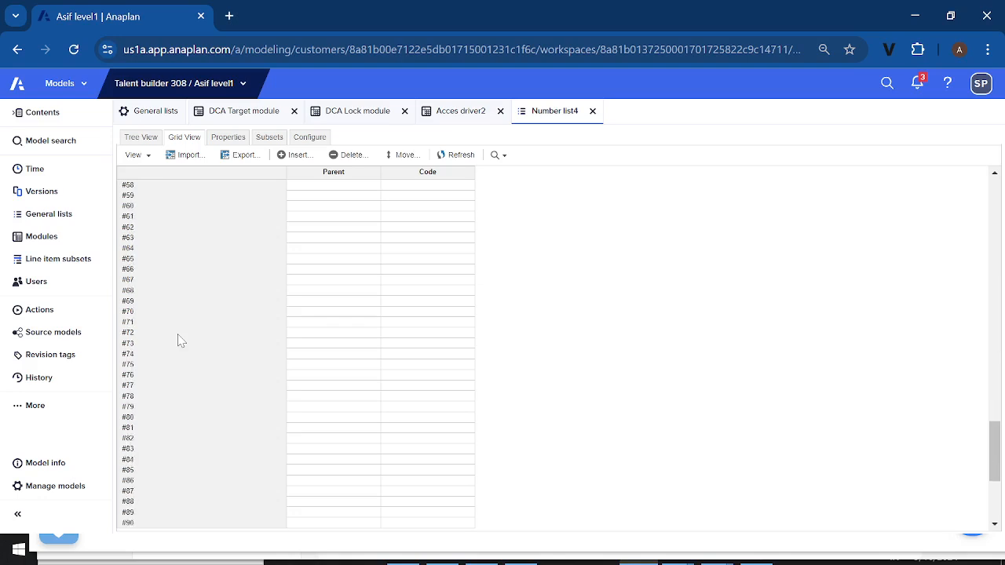
Show the model's modules list and close the open DCA Target module, DCA Lock module and Acces driver2 views
{"action": "scroll", "coordinate": [178, 340], "scroll_direction": "down", "scroll_amount": 1}
{"action": "scroll", "coordinate": [180, 402], "scroll_direction": "up", "scroll_amount": 10}
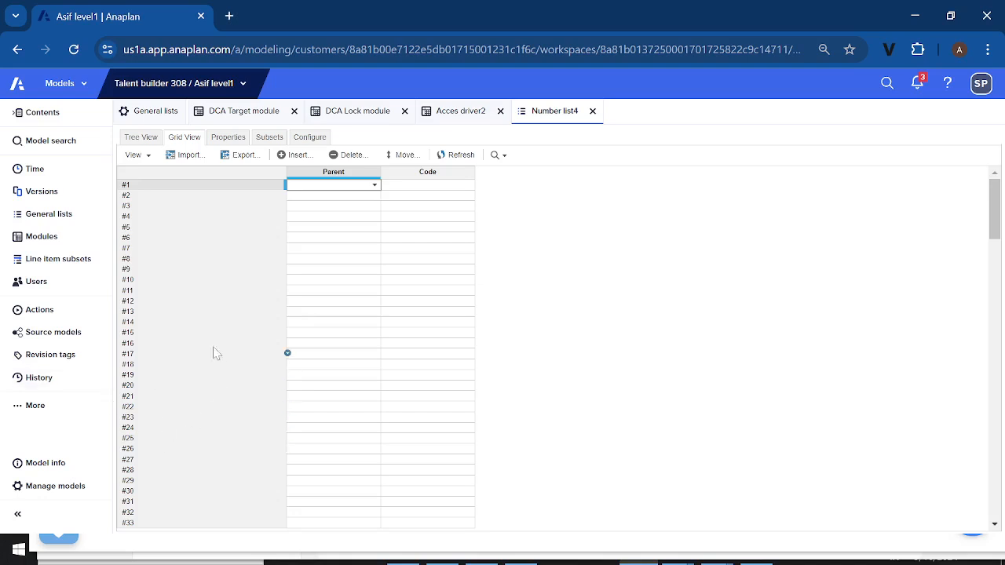
{"action": "left_click", "coordinate": [50, 245]}
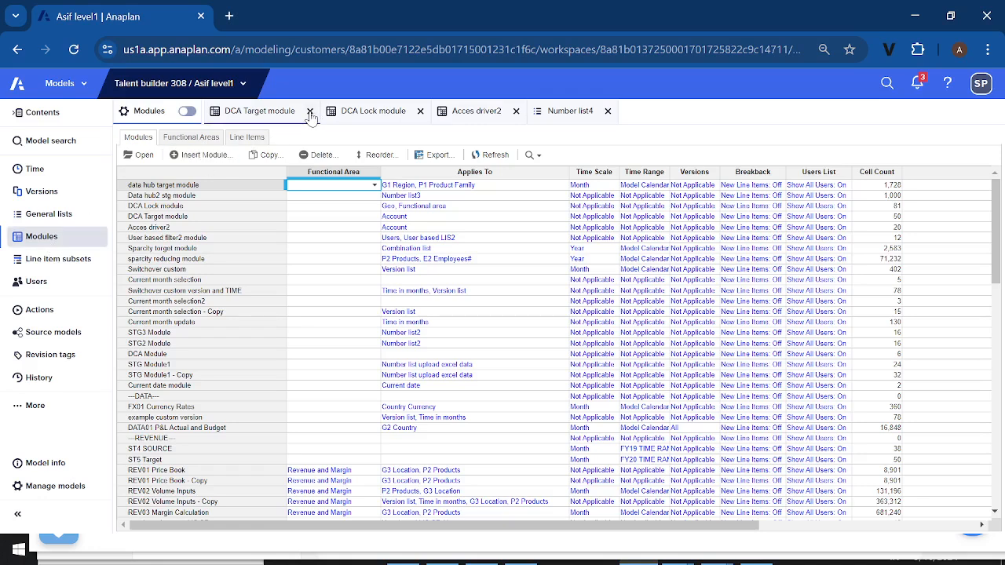
{"action": "left_click", "coordinate": [310, 111]}
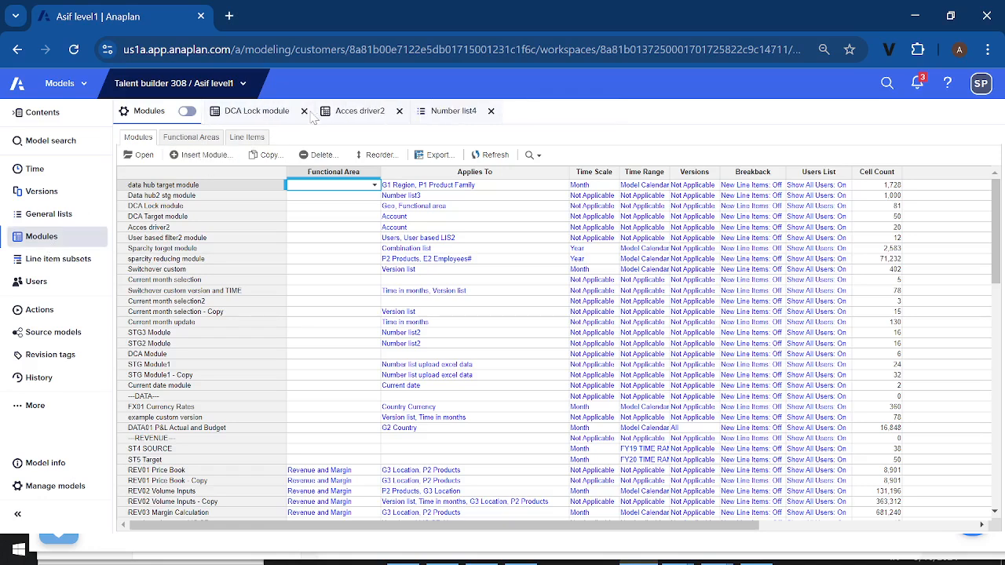
{"action": "left_click", "coordinate": [305, 112]}
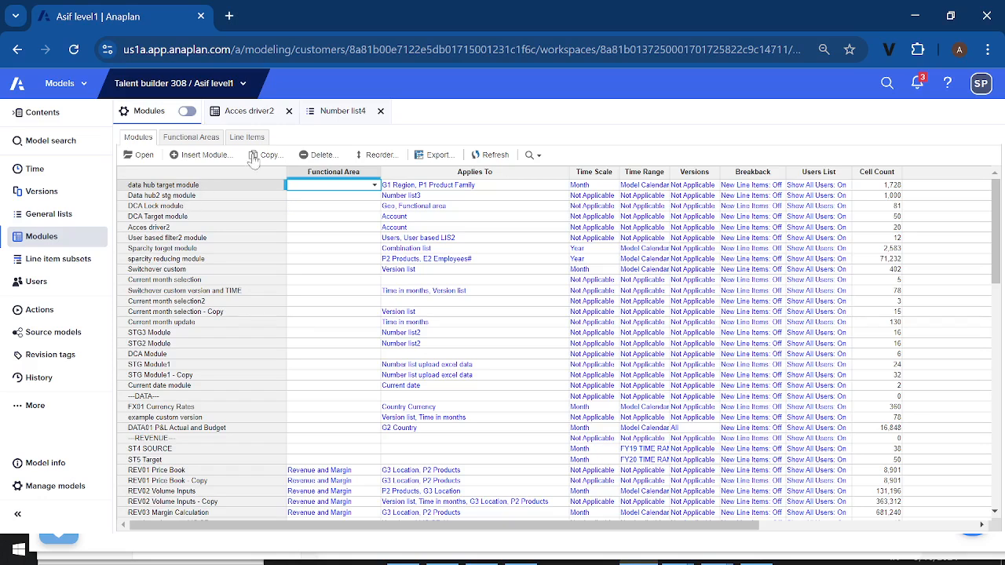
{"action": "left_click", "coordinate": [289, 112]}
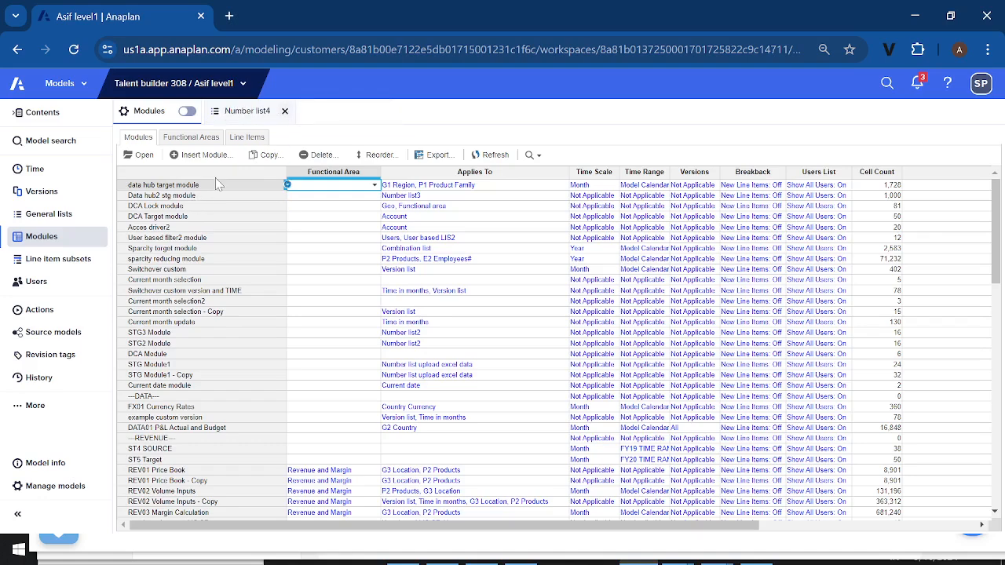
Open Data hub2 stg module and check how its dimensions are arranged in the pivot settings
{"action": "left_click", "coordinate": [175, 200]}
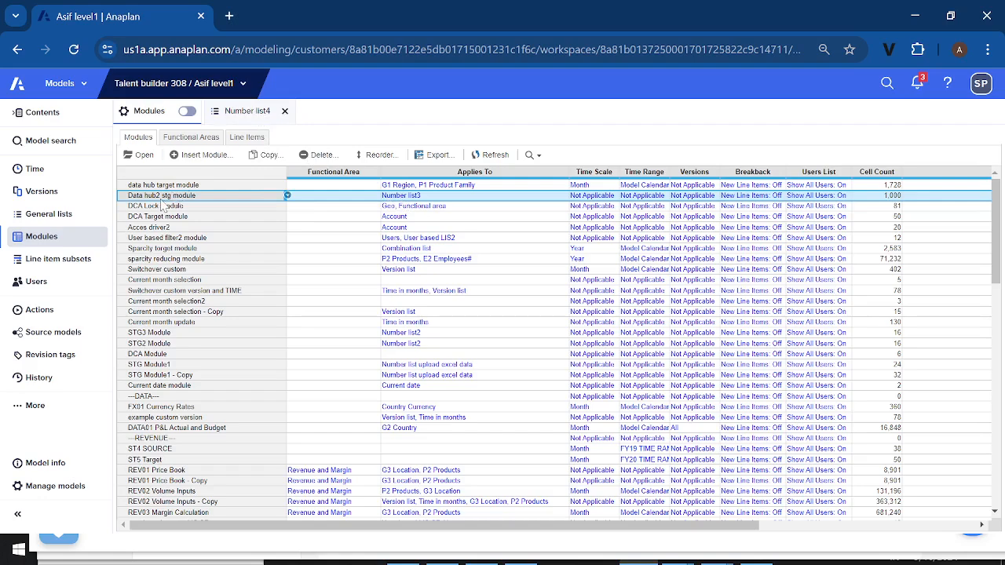
{"action": "left_click", "coordinate": [144, 155]}
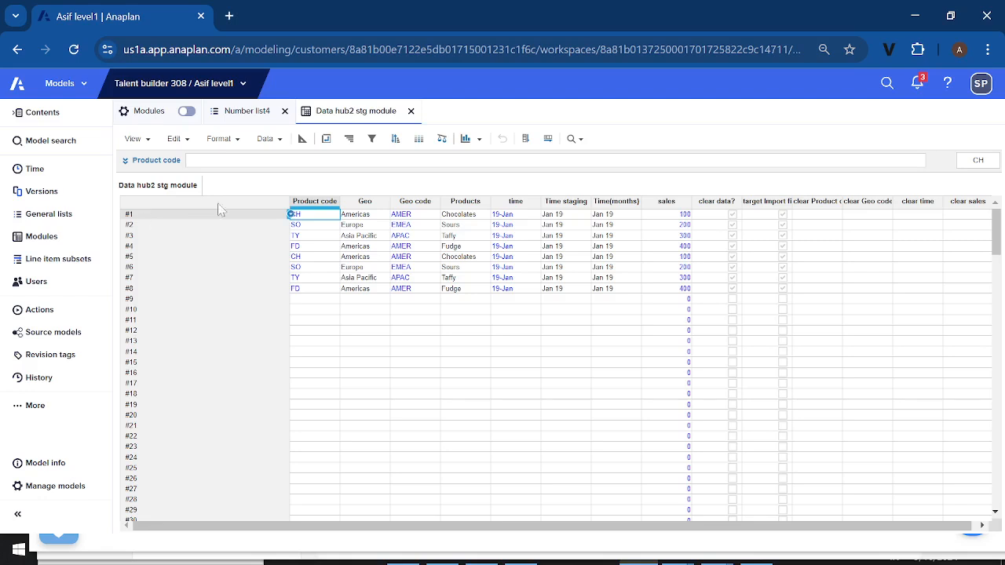
{"action": "left_click", "coordinate": [326, 139]}
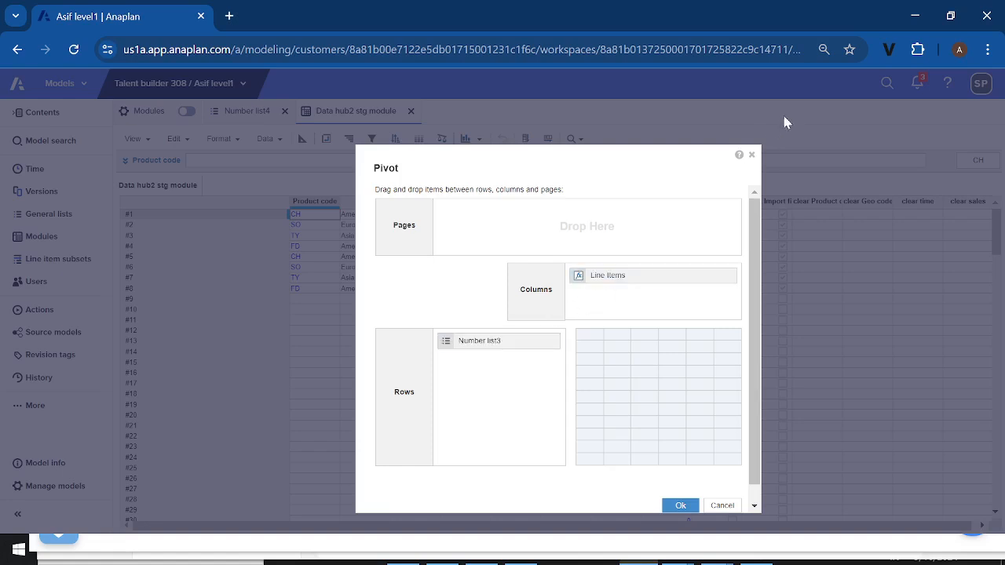
{"action": "left_click", "coordinate": [750, 156]}
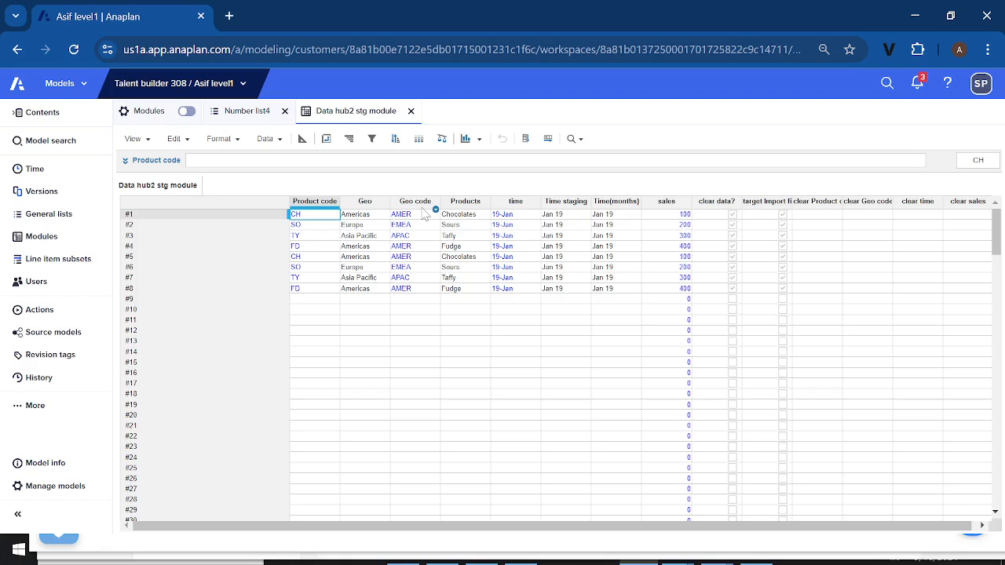
Examine the line item formats and formulas in the Data hub2 stg module blueprint, including Geo, Products and sales
{"action": "left_click", "coordinate": [302, 140]}
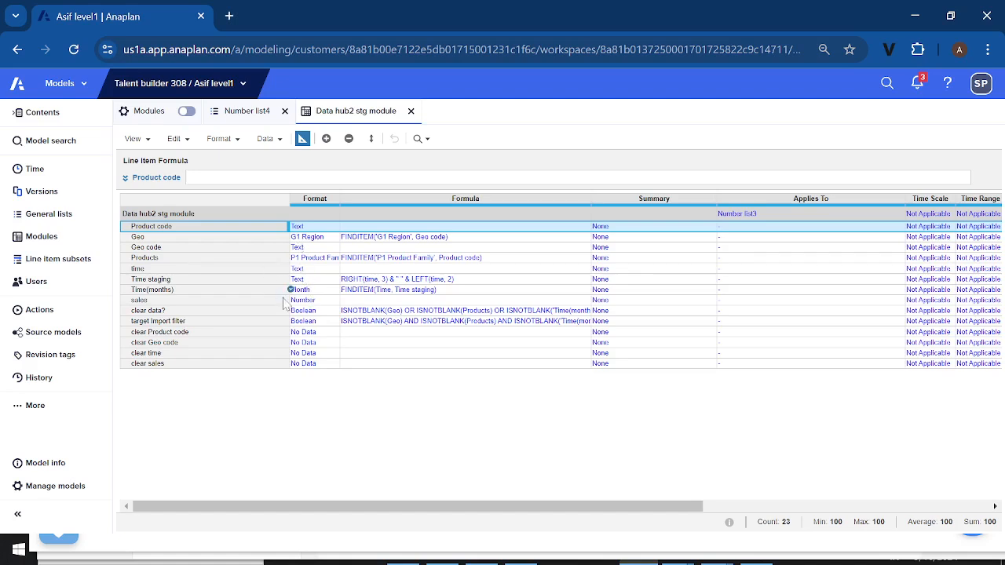
{"action": "left_click", "coordinate": [272, 302]}
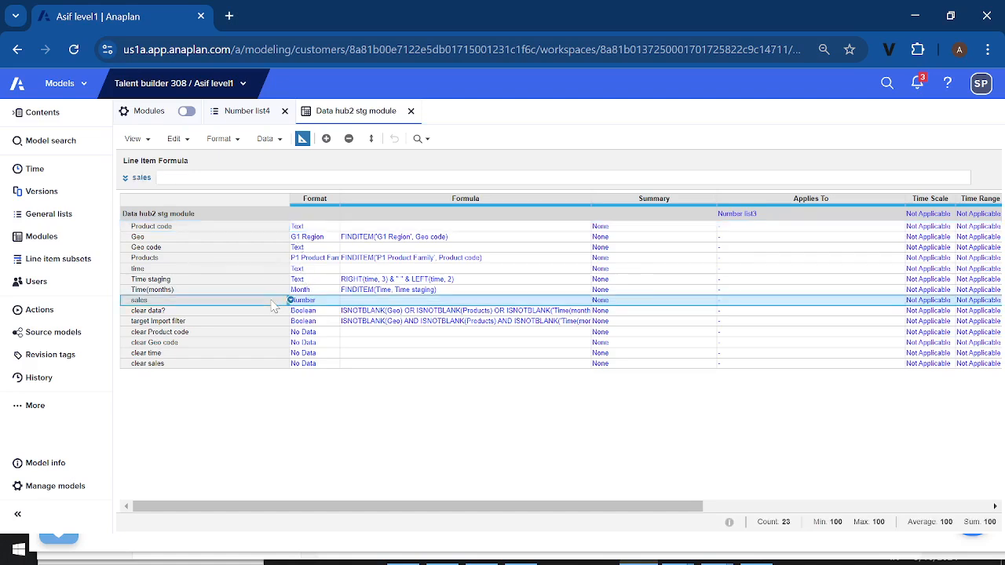
{"action": "left_click", "coordinate": [300, 239]}
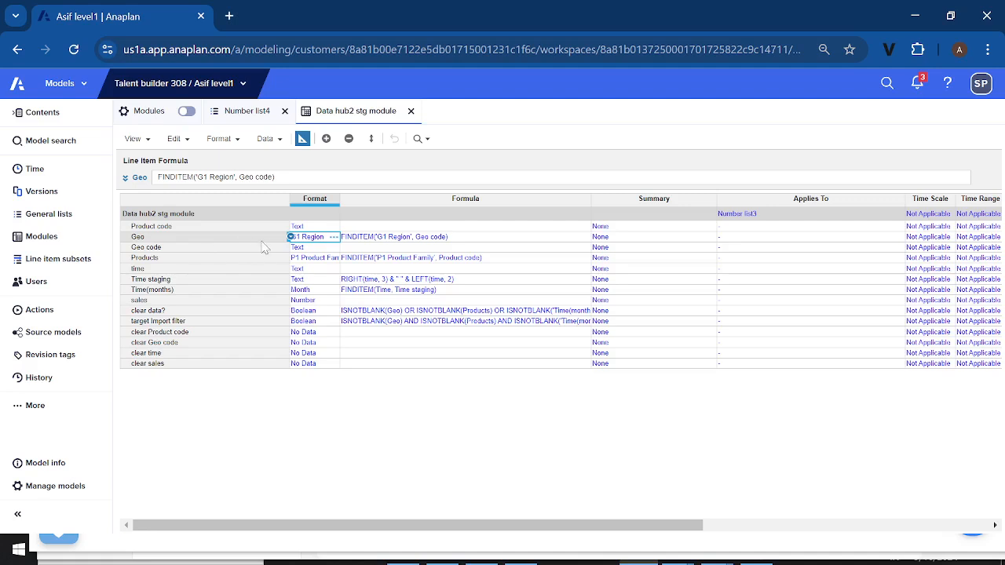
{"action": "left_click", "coordinate": [211, 260]}
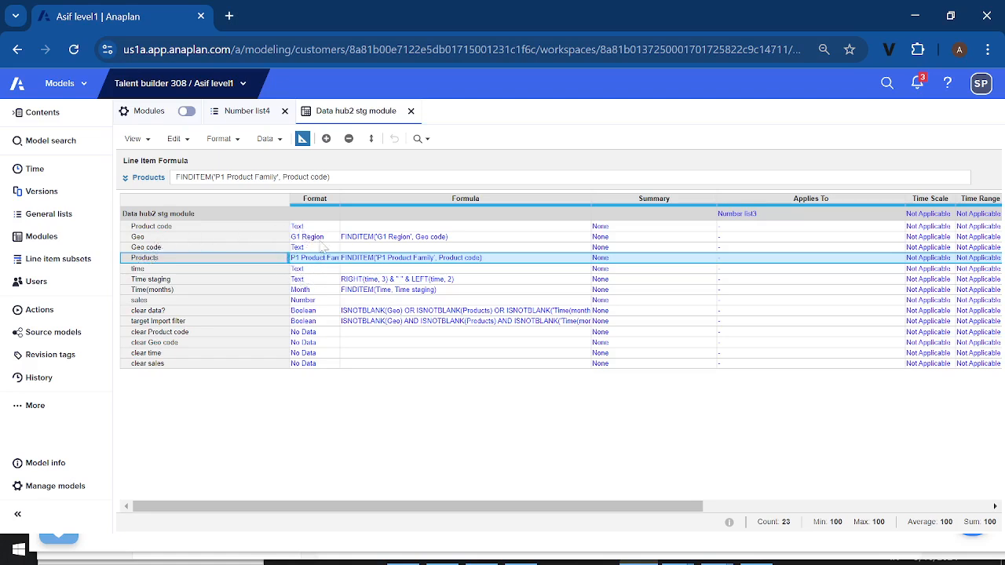
{"action": "left_click", "coordinate": [171, 300]}
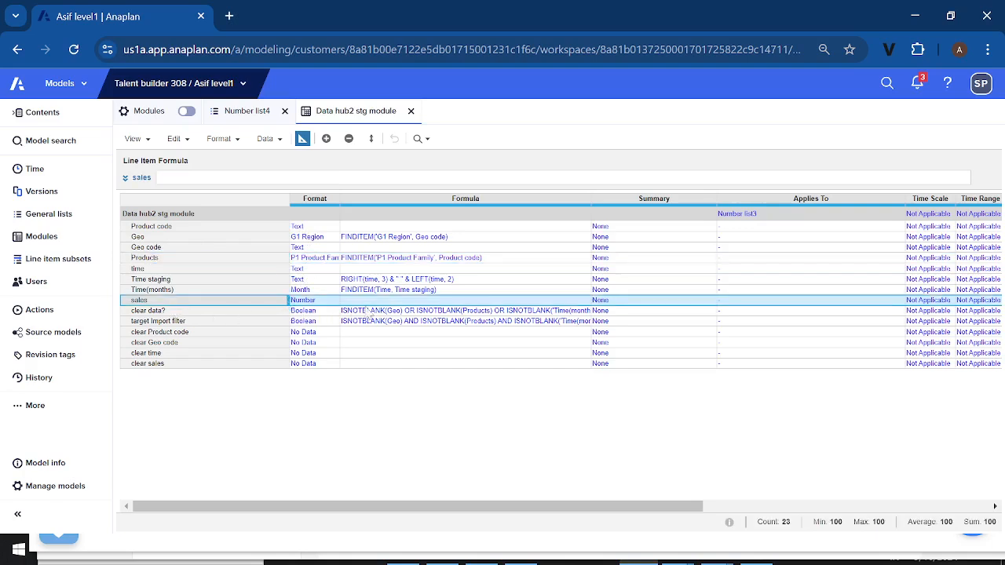
{"action": "left_click", "coordinate": [301, 141]}
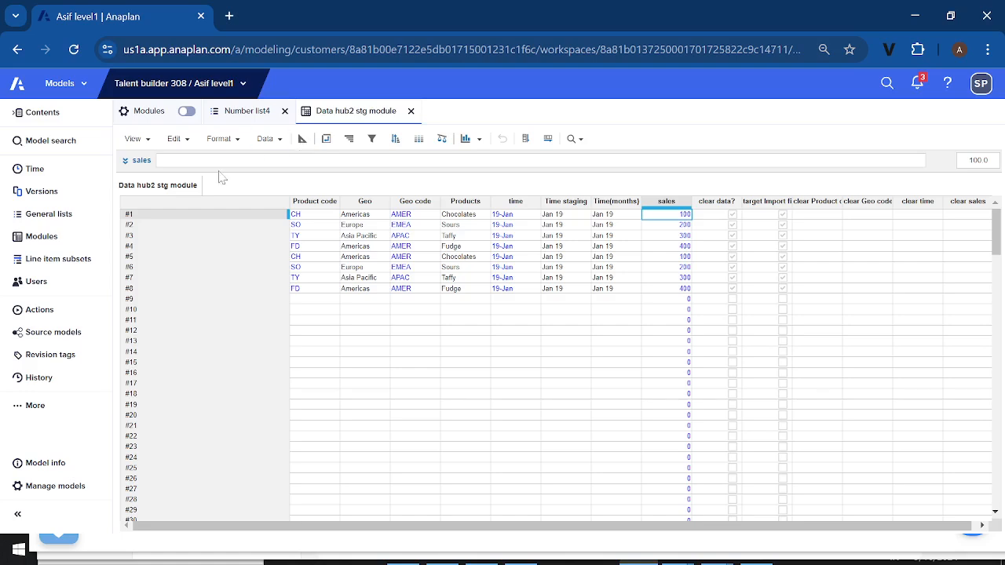
Start a new module named Data hub staging3 and replace Time with Number list4 in its columns
{"action": "left_click", "coordinate": [62, 245]}
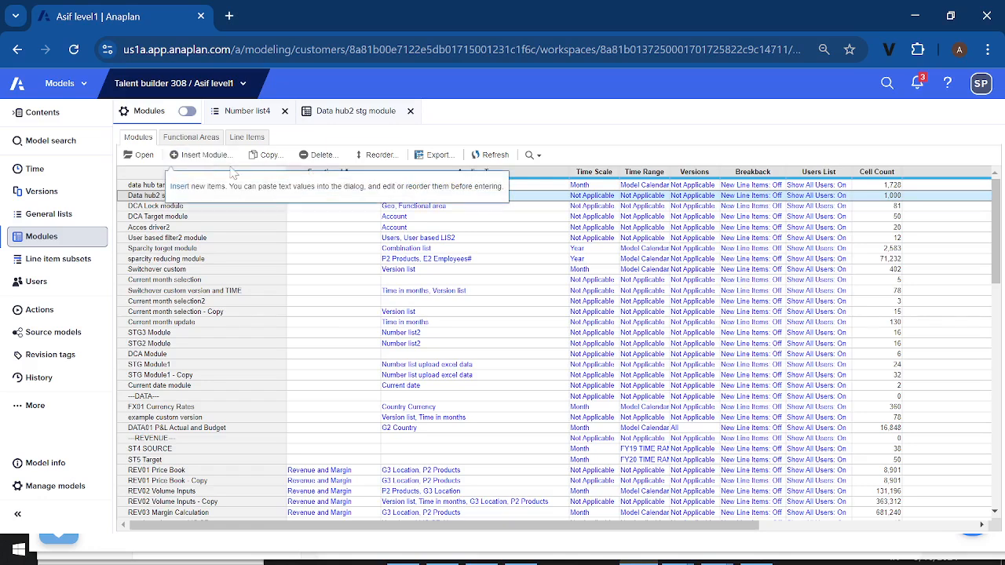
{"action": "left_click", "coordinate": [198, 155]}
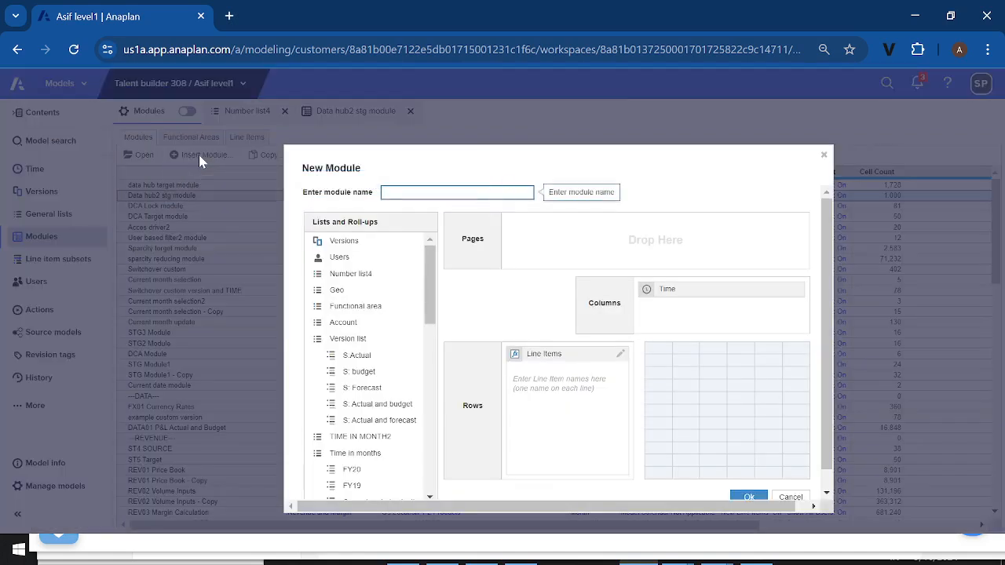
{"action": "type", "text": "Data"}
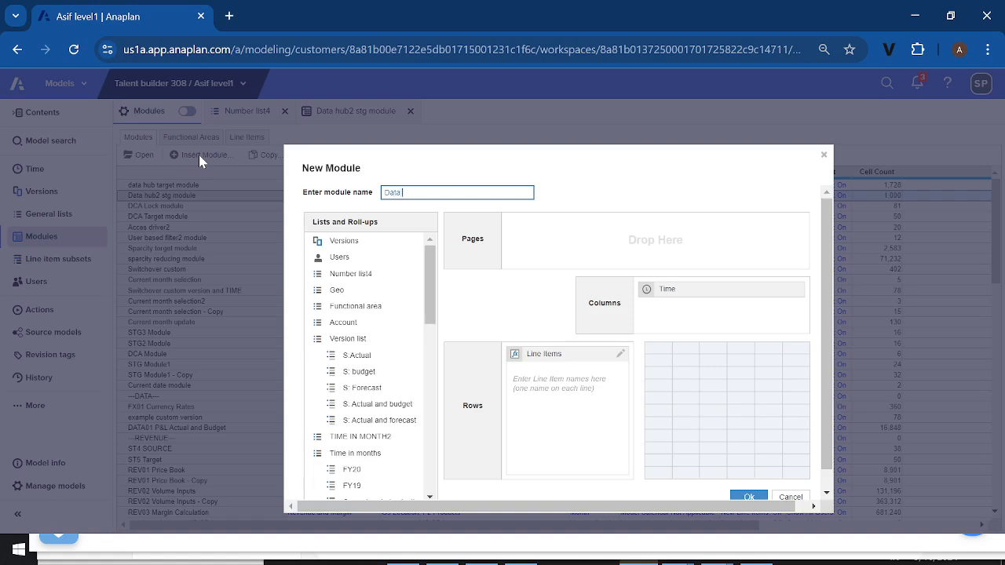
{"action": "type", "text": " hub staging3"}
{"action": "left_click", "coordinate": [353, 279]}
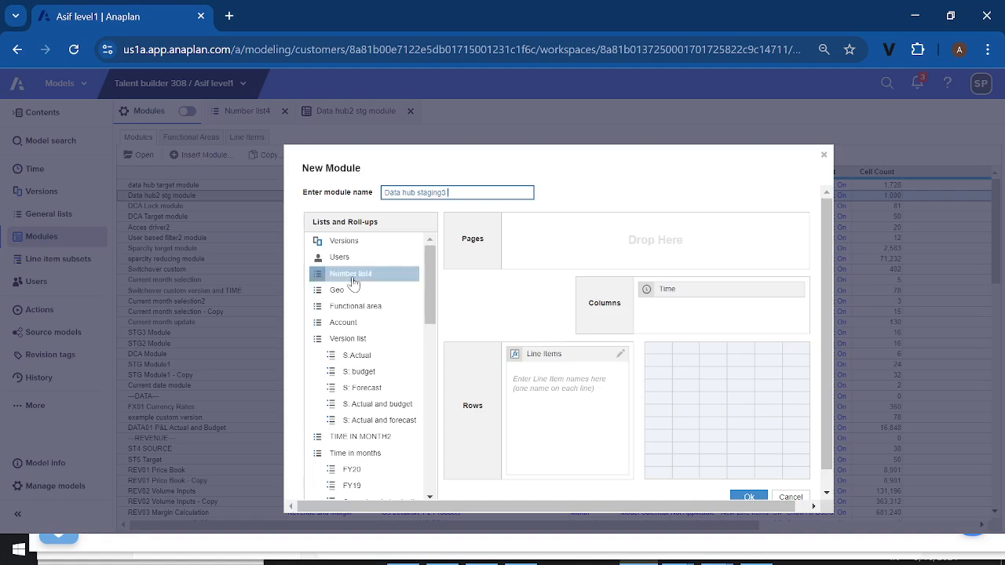
{"action": "left_click_drag", "start_coordinate": [353, 283], "coordinate": [395, 274]}
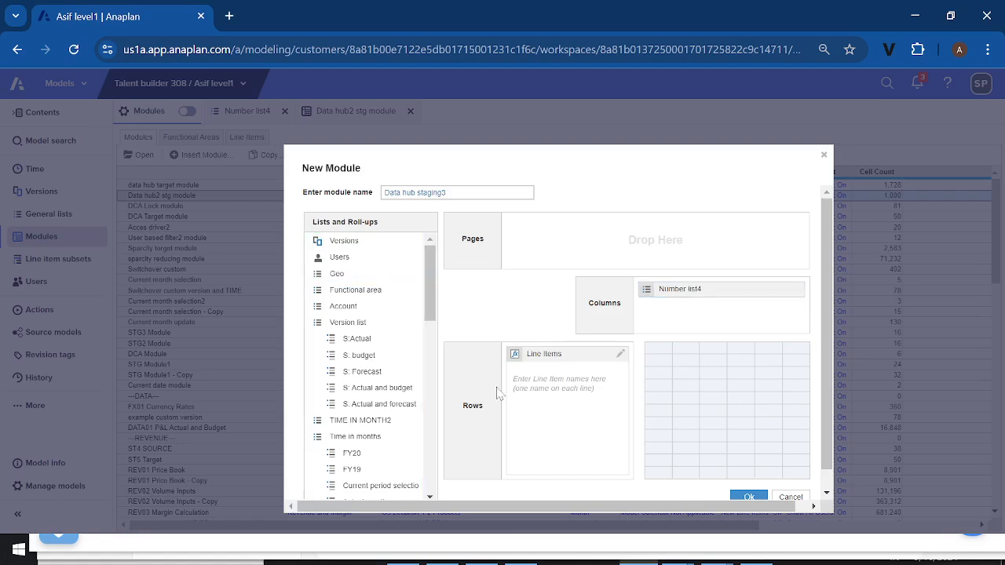
Enter the new module's line items: product code, products, geo, geo code, time and sales
{"action": "left_click", "coordinate": [554, 384]}
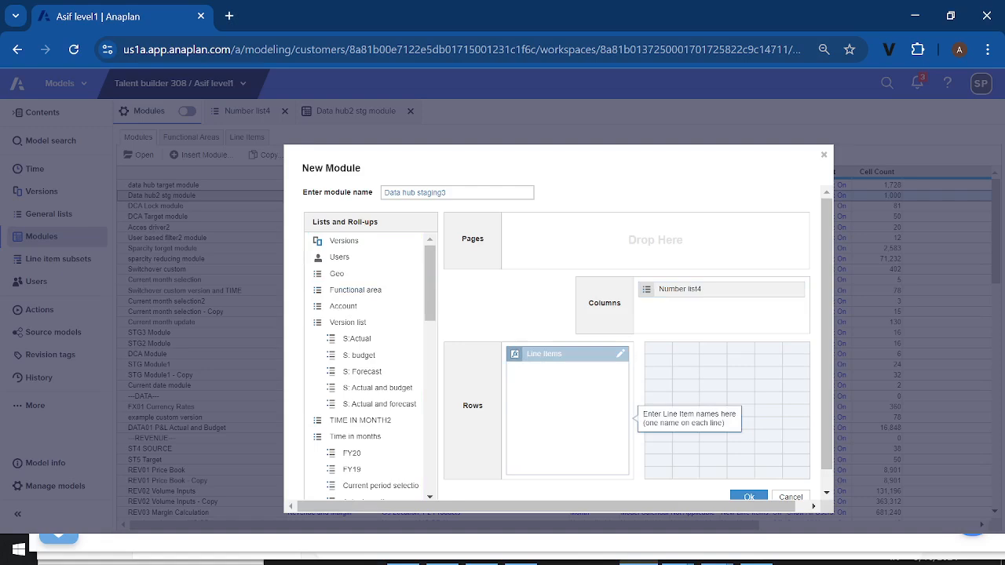
{"action": "type", "text": "produc"}
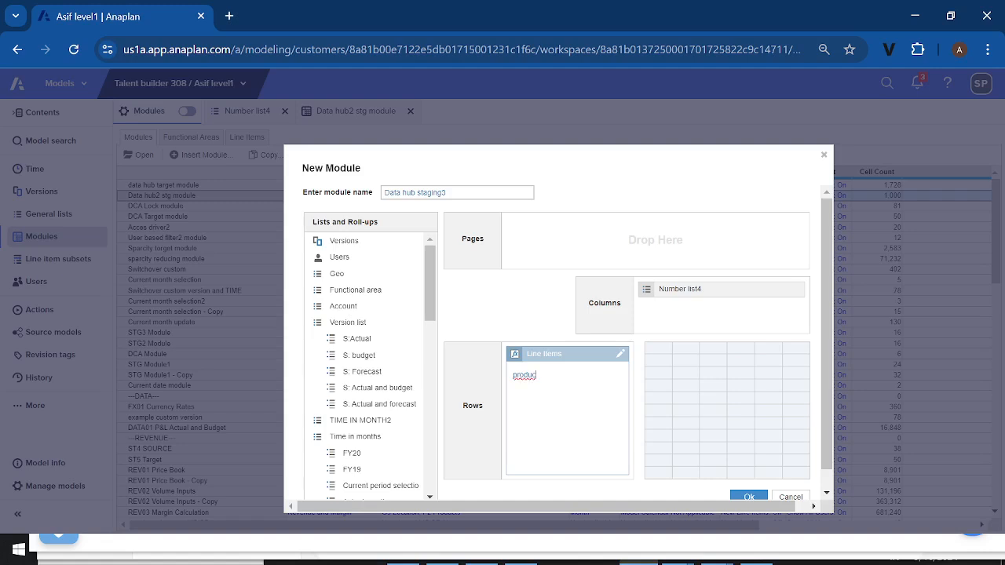
{"action": "type", "text": "t code"}
{"action": "type", "text": "prod"}
{"action": "type", "text": "ucts"}
{"action": "type", "text": "d"}
{"action": "type", "text": "ge"}
{"action": "type", "text": "o"}
{"action": "key", "text": "Return"}
{"action": "type", "text": "geo co"}
{"action": "type", "text": "de "}
{"action": "type", "text": "time"}
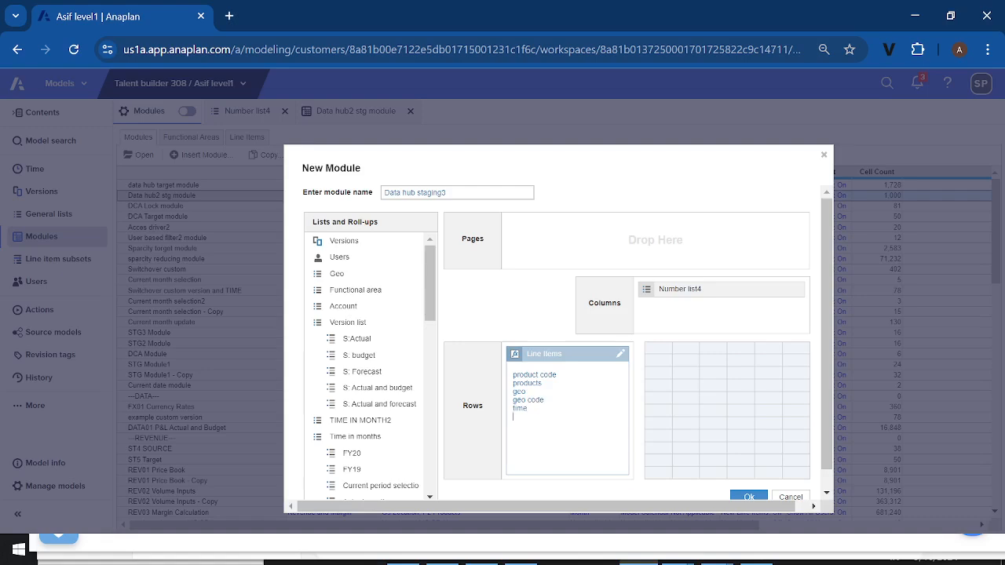
{"action": "key", "text": "Return"}
{"action": "type", "text": "sales"}
Swap Line Items into the columns and Number list4 into the rows, and create the module
{"action": "scroll", "coordinate": [661, 471], "scroll_direction": "down", "scroll_amount": 1}
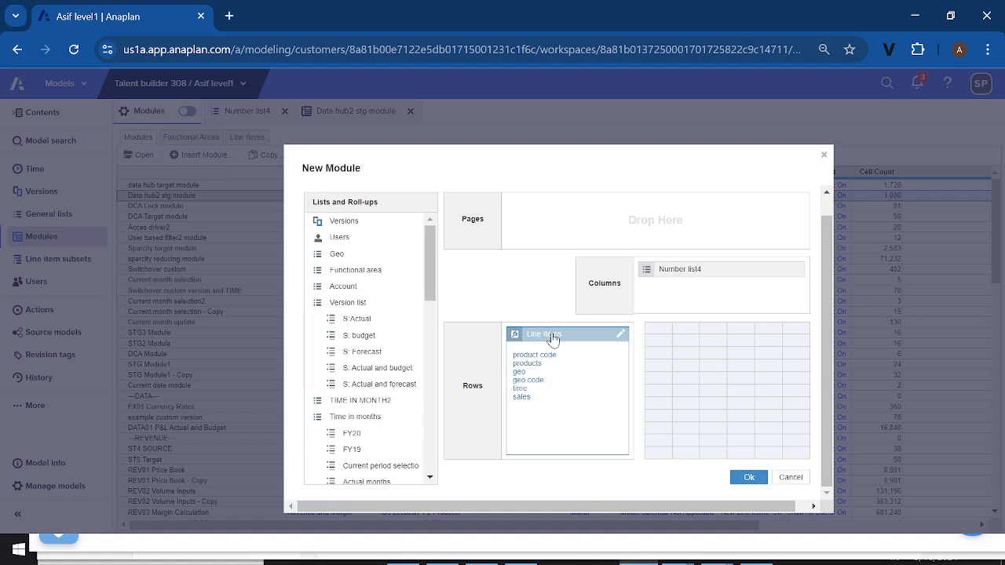
{"action": "mouse_move", "coordinate": [552, 338]}
{"action": "left_mouse_down"}
{"action": "mouse_move", "coordinate": [702, 303]}
{"action": "mouse_move", "coordinate": [574, 319]}
{"action": "mouse_move", "coordinate": [558, 346]}
{"action": "left_mouse_up"}
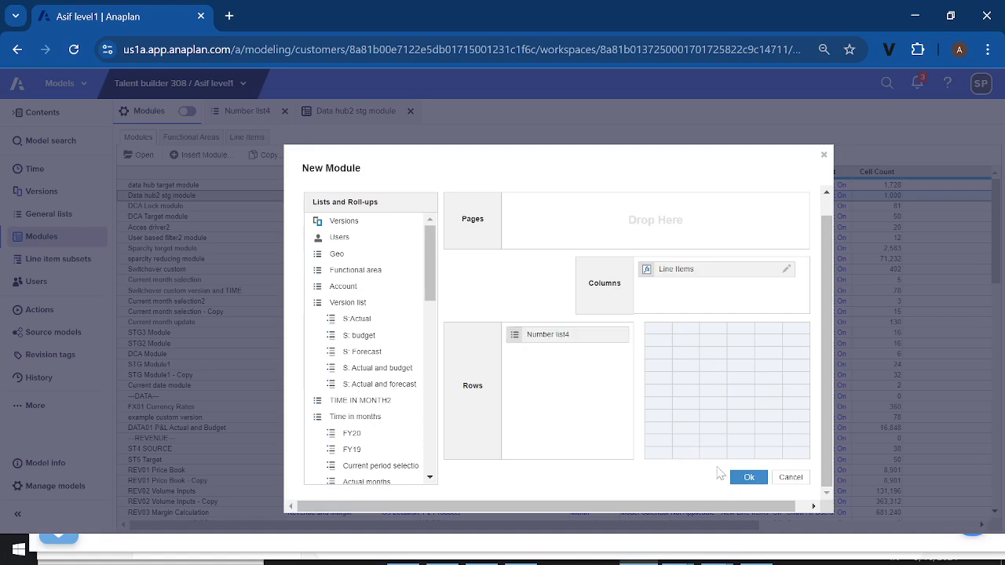
{"action": "left_click", "coordinate": [747, 481]}
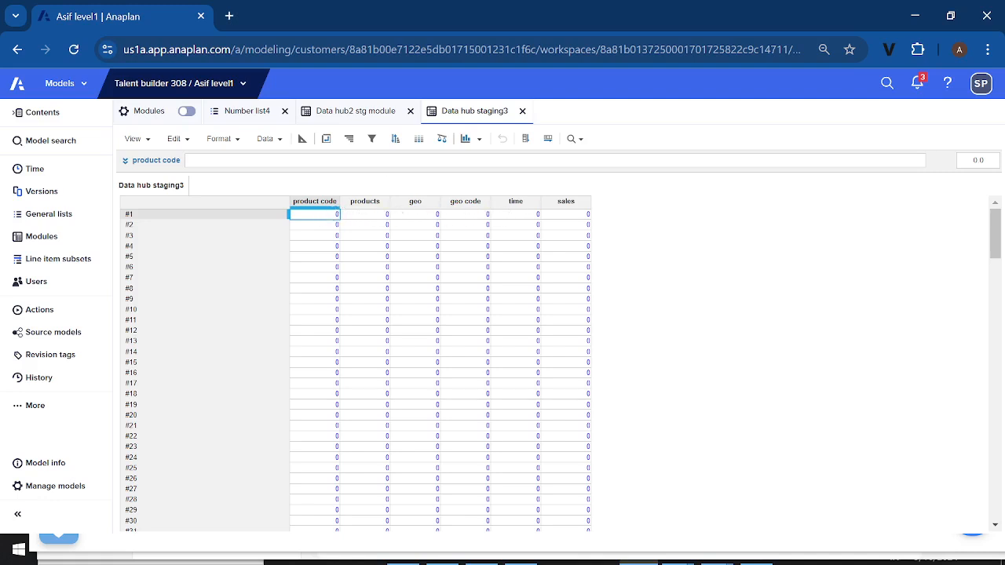
Set up a data export of Data hub staging3 that includes empty rows
{"action": "left_click", "coordinate": [281, 141]}
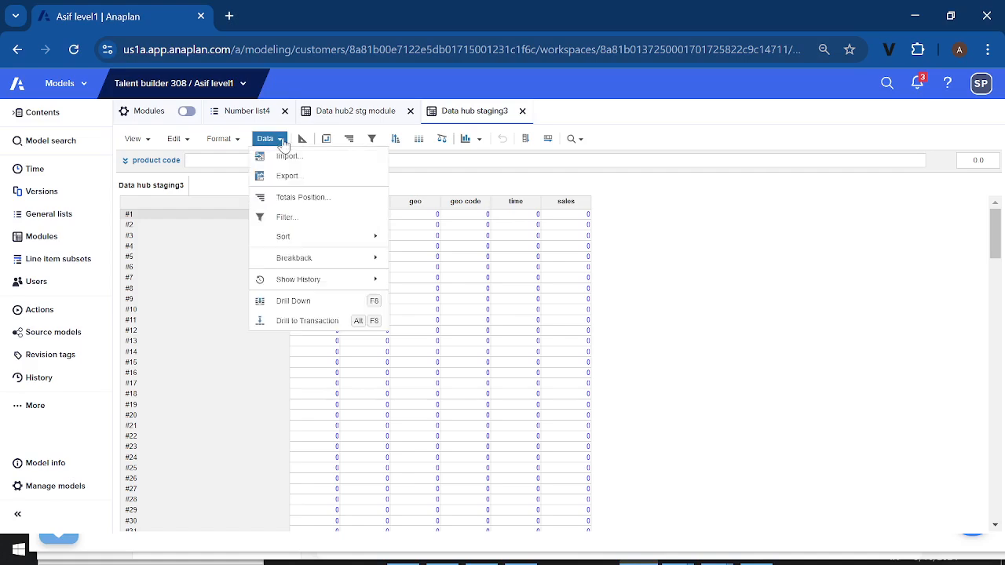
{"action": "left_click", "coordinate": [284, 181]}
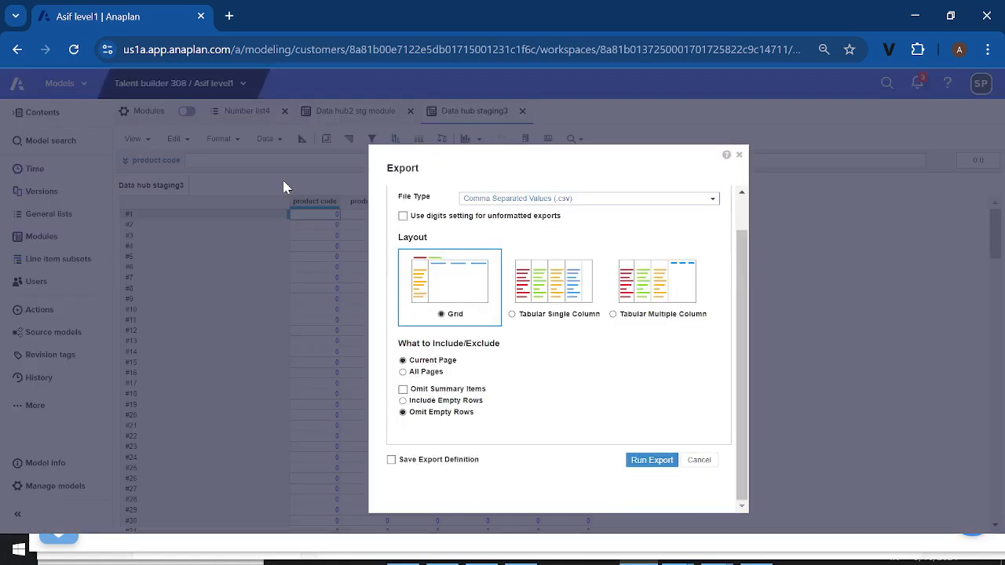
{"action": "scroll", "coordinate": [495, 321], "scroll_direction": "up", "scroll_amount": 1}
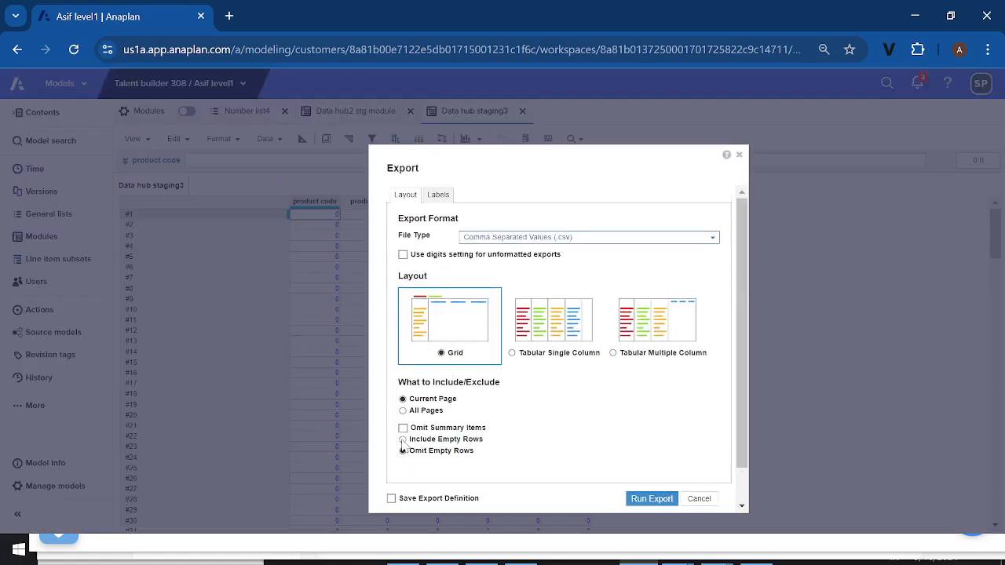
{"action": "left_click", "coordinate": [403, 440]}
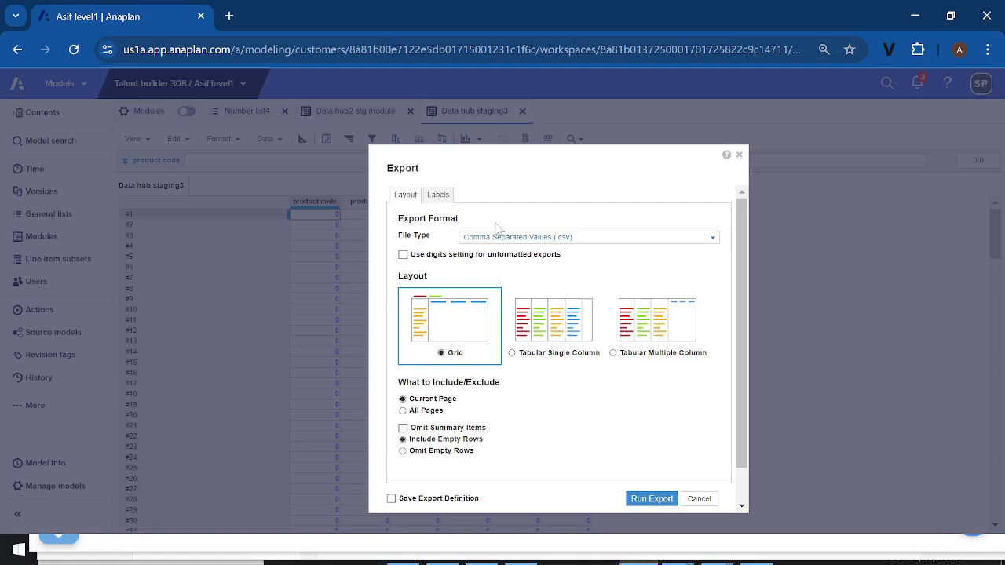
Check the export's Number list4 label options, and run the export with its definition saved
{"action": "left_click", "coordinate": [441, 196]}
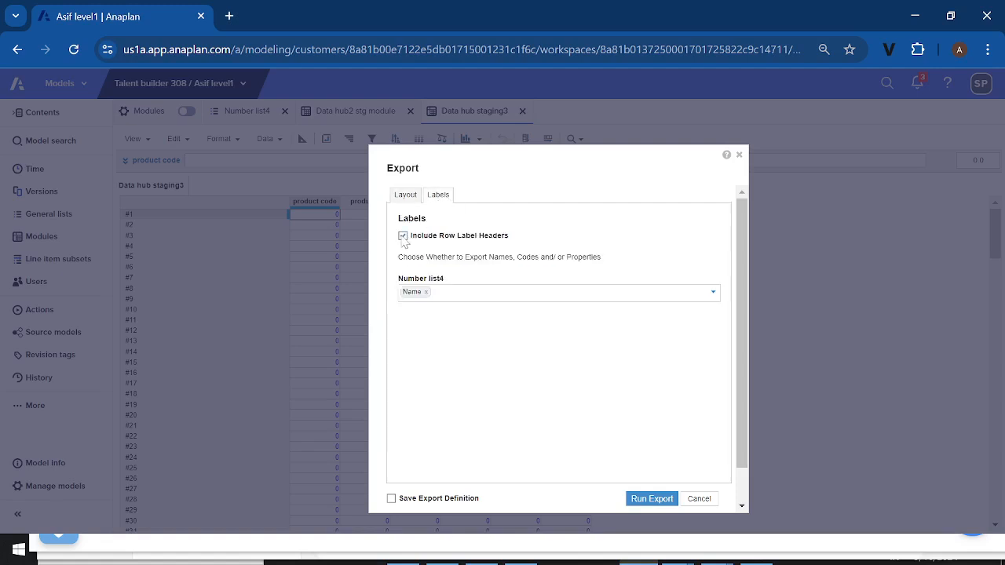
{"action": "left_click", "coordinate": [713, 296]}
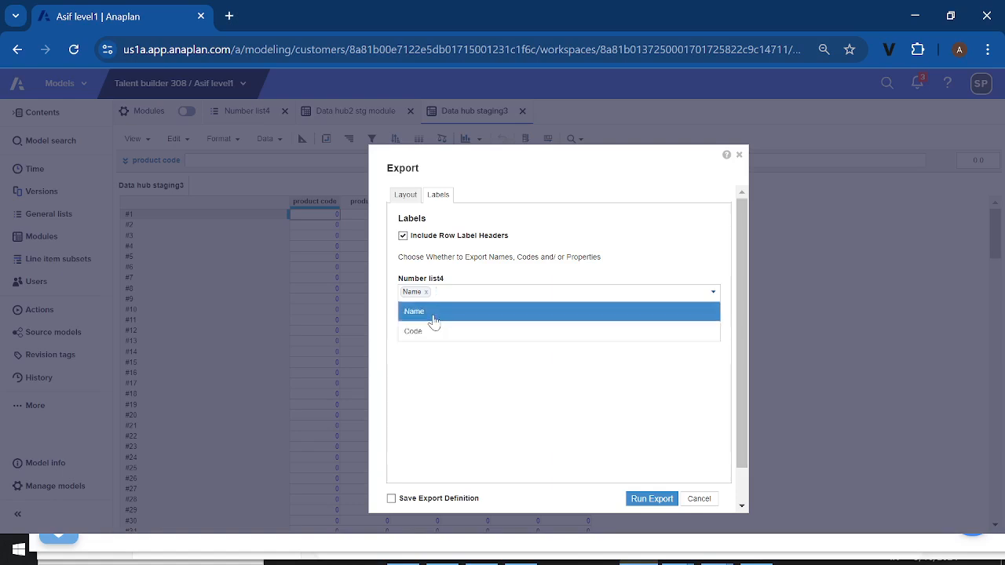
{"action": "left_click", "coordinate": [451, 373]}
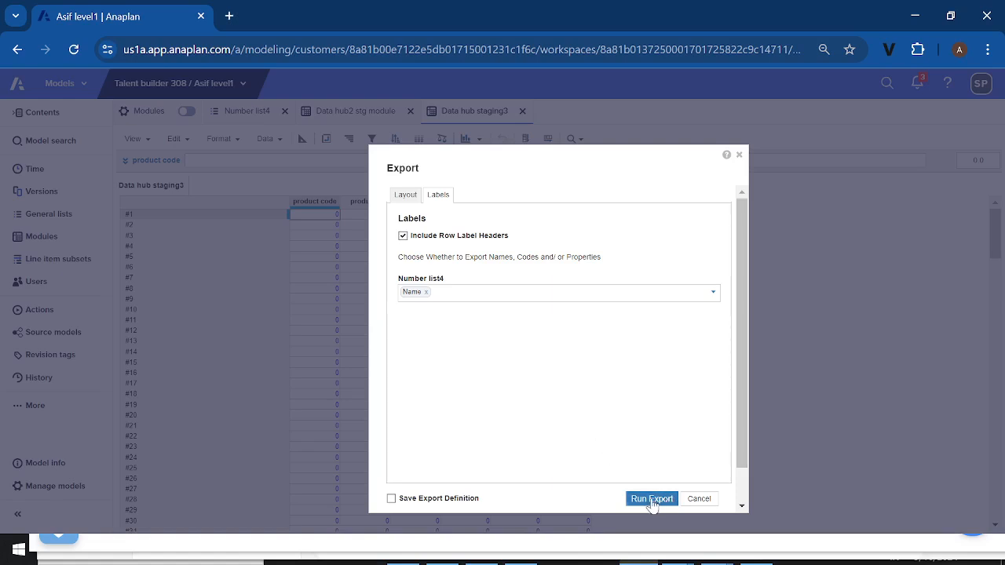
{"action": "left_click", "coordinate": [391, 498]}
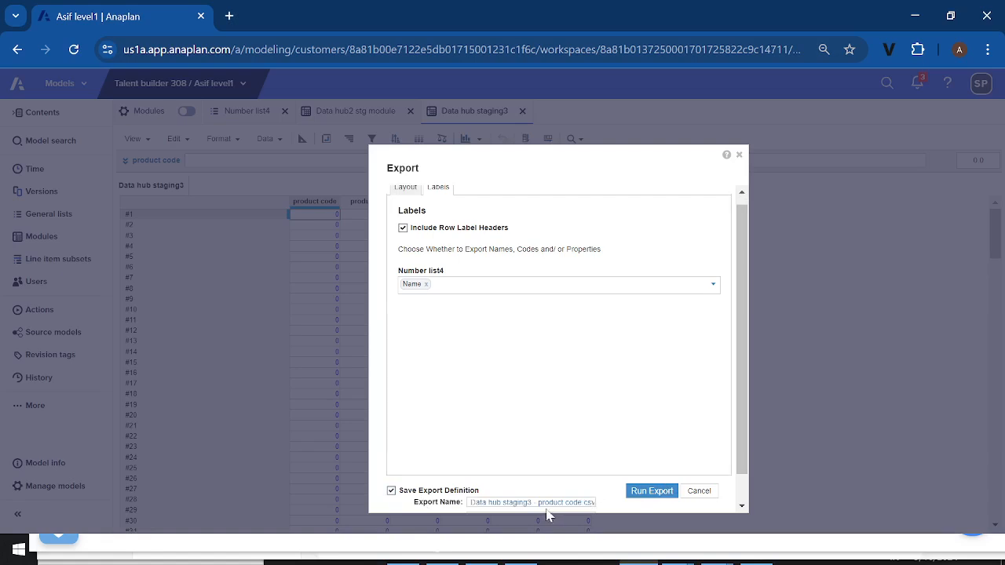
{"action": "left_click", "coordinate": [645, 494]}
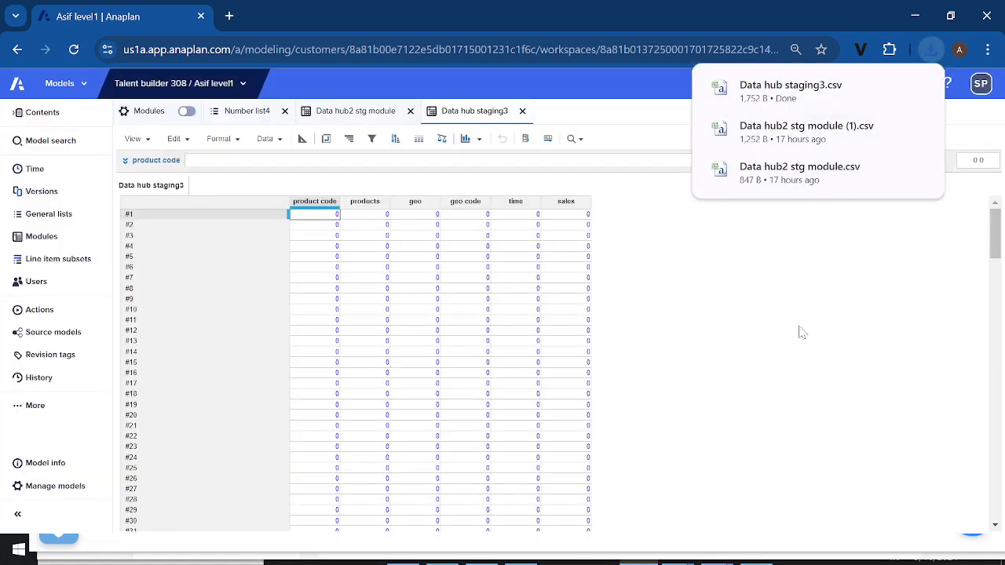
Open the downloaded Data hub staging3.csv in Excel, and copy cells A2:F5 from the open Data hub2 stg module (2) file
{"action": "left_click", "coordinate": [766, 95]}
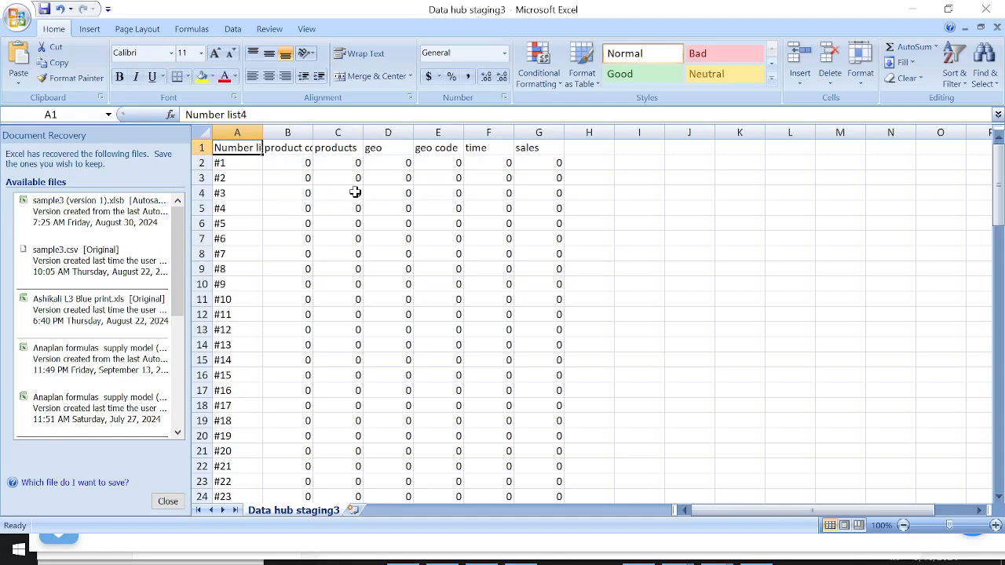
{"action": "left_click", "coordinate": [18, 554]}
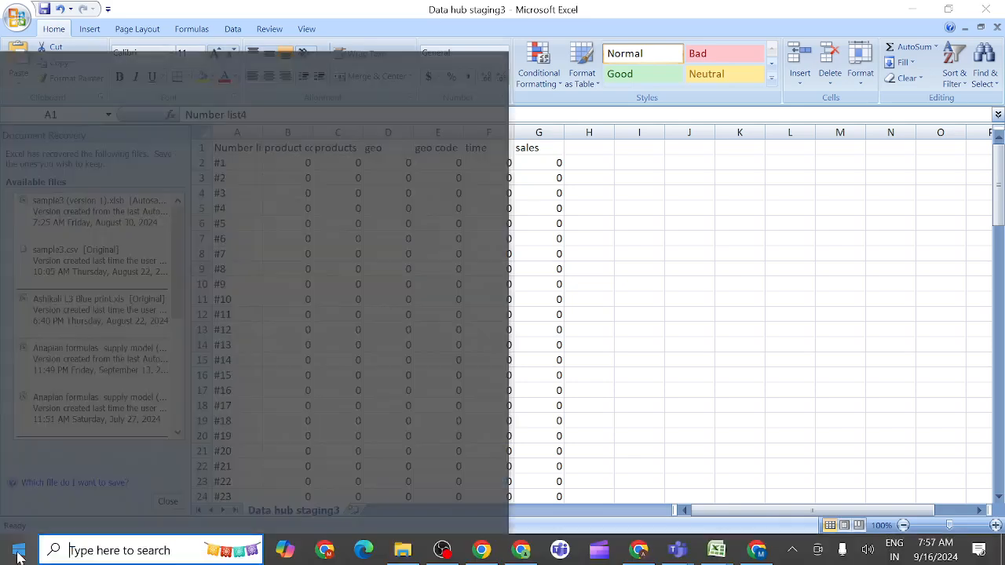
{"action": "mouse_move", "coordinate": [724, 555]}
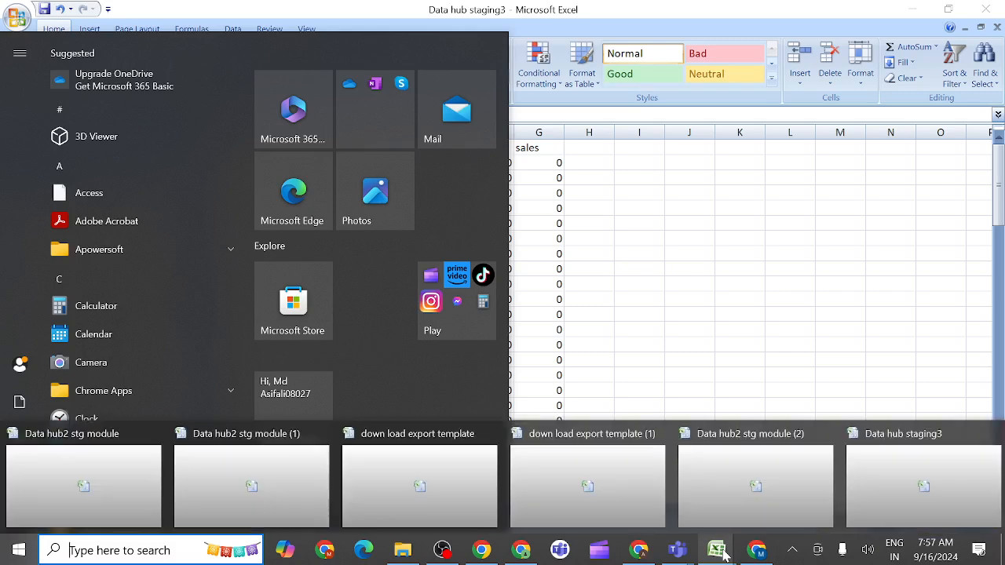
{"action": "left_click", "coordinate": [723, 492]}
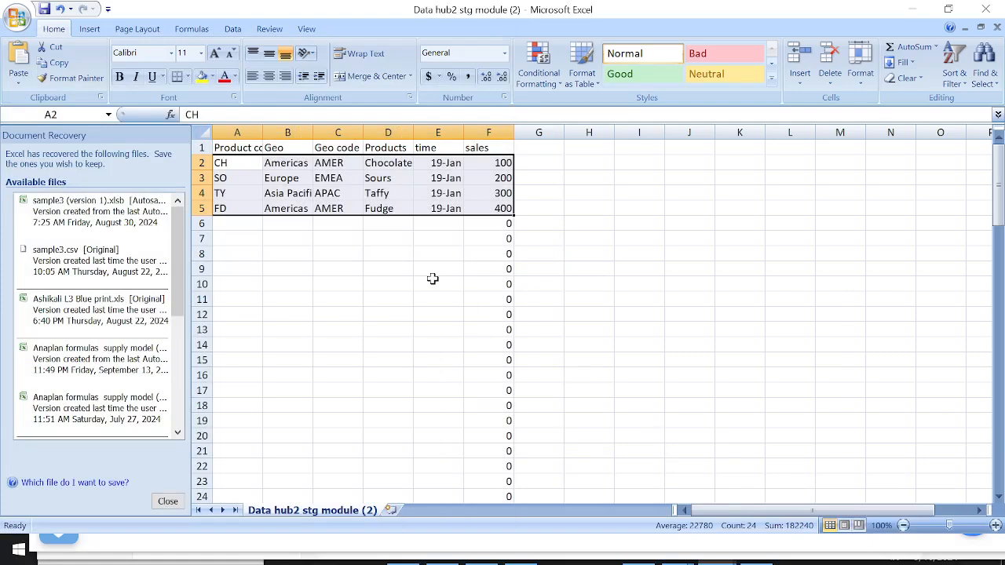
{"action": "key", "text": "ctrl+c"}
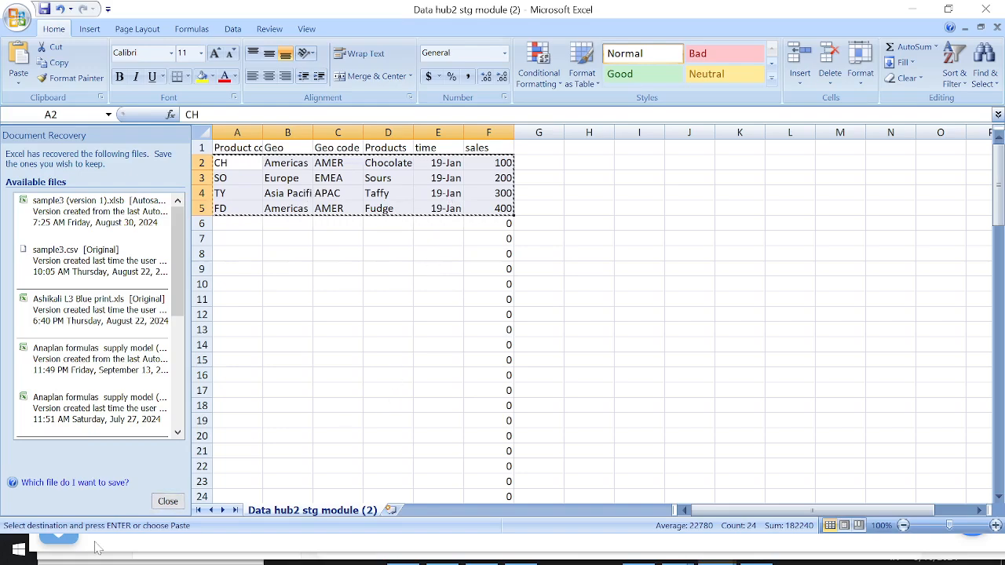
Paste the copied rows into the Data hub staging3 file starting at cell B2
{"action": "left_click", "coordinate": [17, 554]}
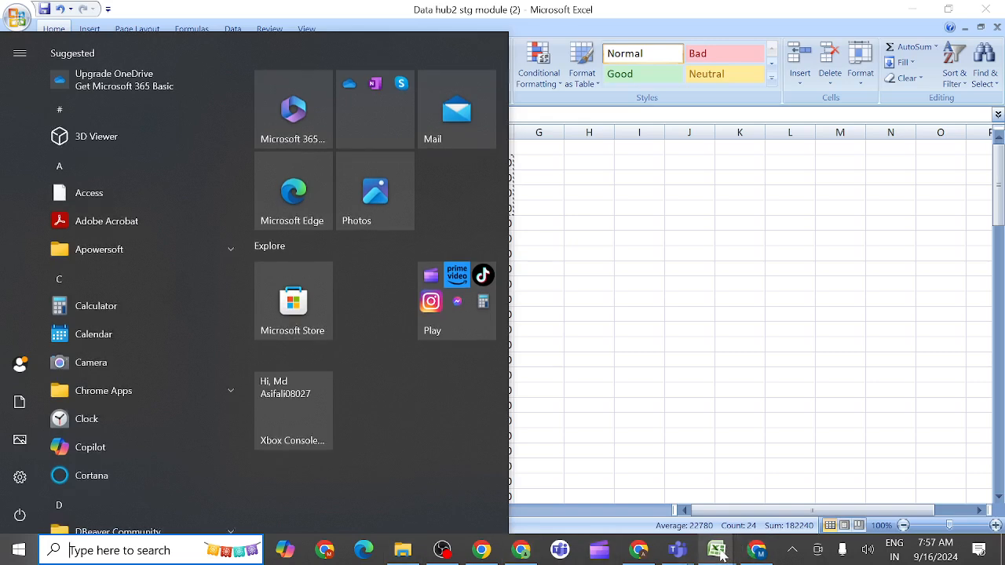
{"action": "mouse_move", "coordinate": [722, 554]}
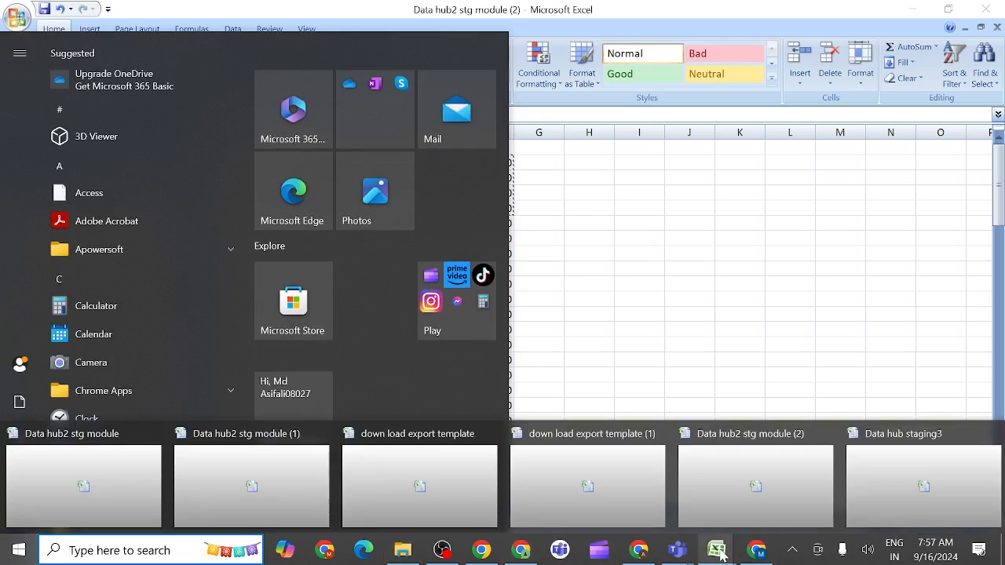
{"action": "left_click", "coordinate": [890, 496]}
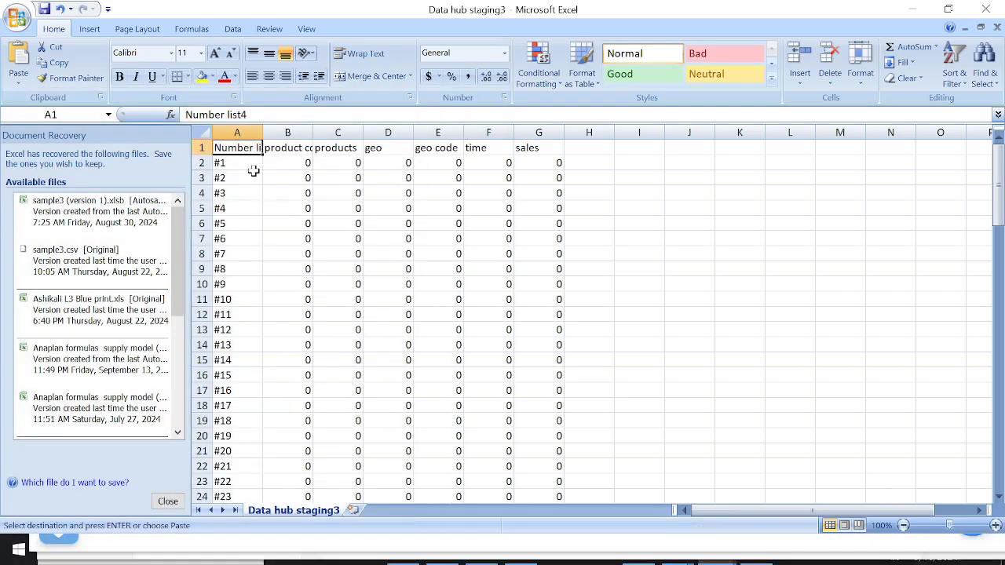
{"action": "left_click", "coordinate": [279, 163]}
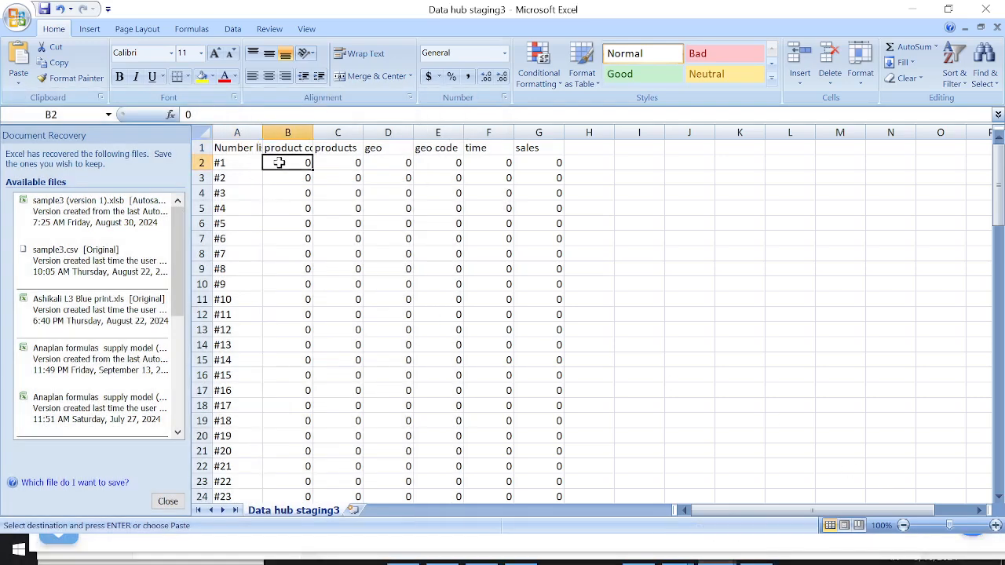
{"action": "key", "text": "ctrl+v"}
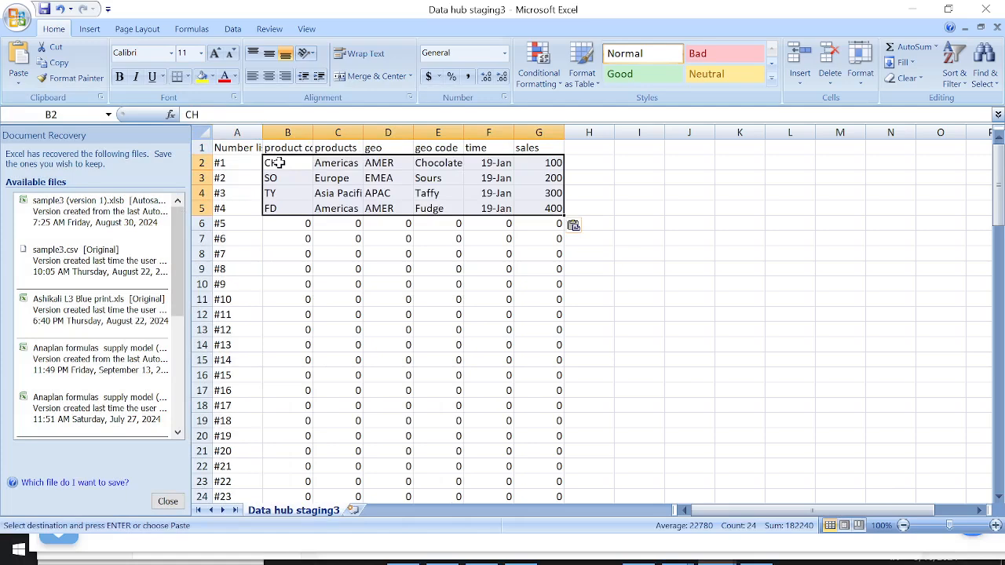
Save Data hub staging3 keeping the CSV format, and switch to the Anaplan model in Chrome
{"action": "left_click", "coordinate": [18, 19]}
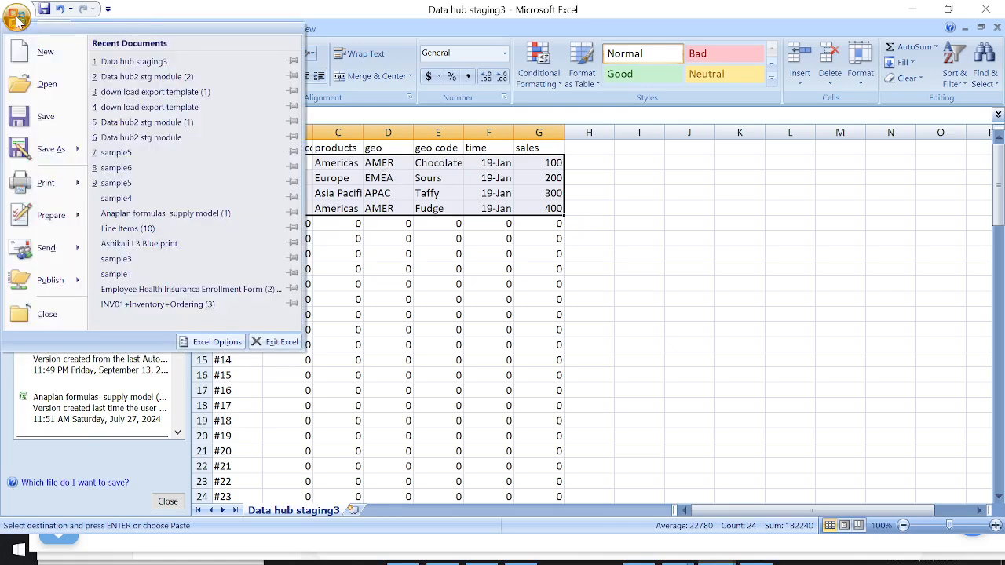
{"action": "left_click", "coordinate": [45, 118]}
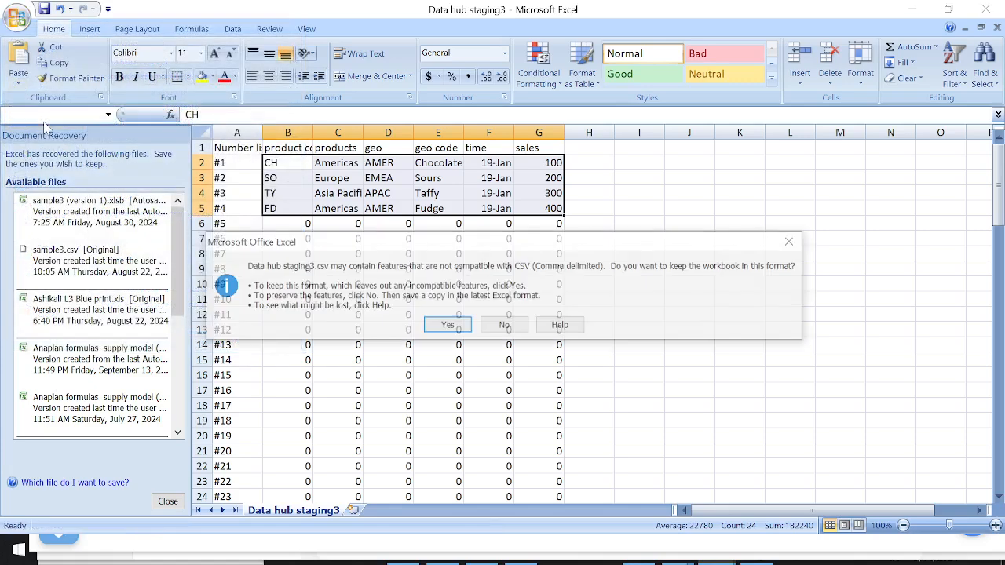
{"action": "left_click", "coordinate": [446, 326]}
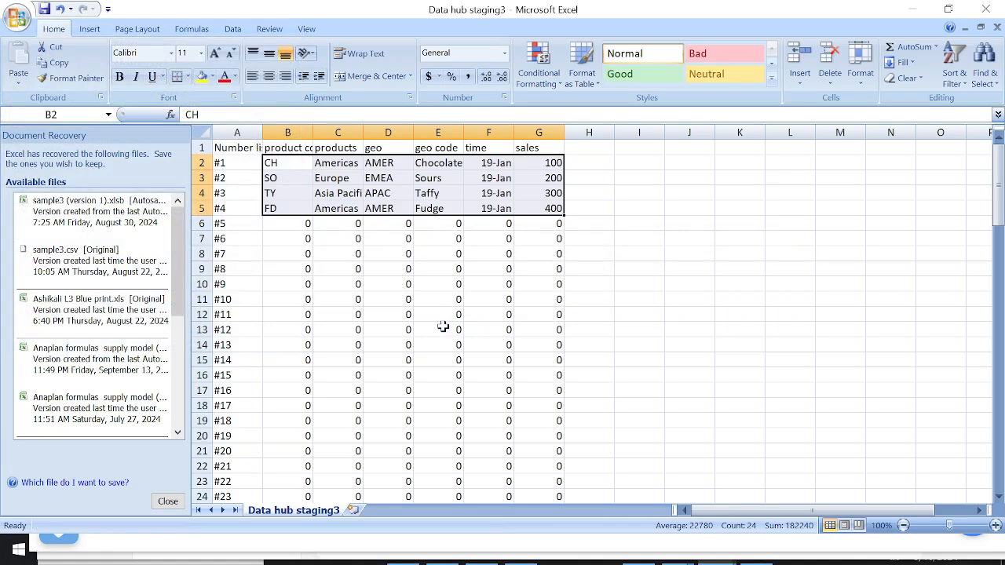
{"action": "left_click", "coordinate": [18, 554]}
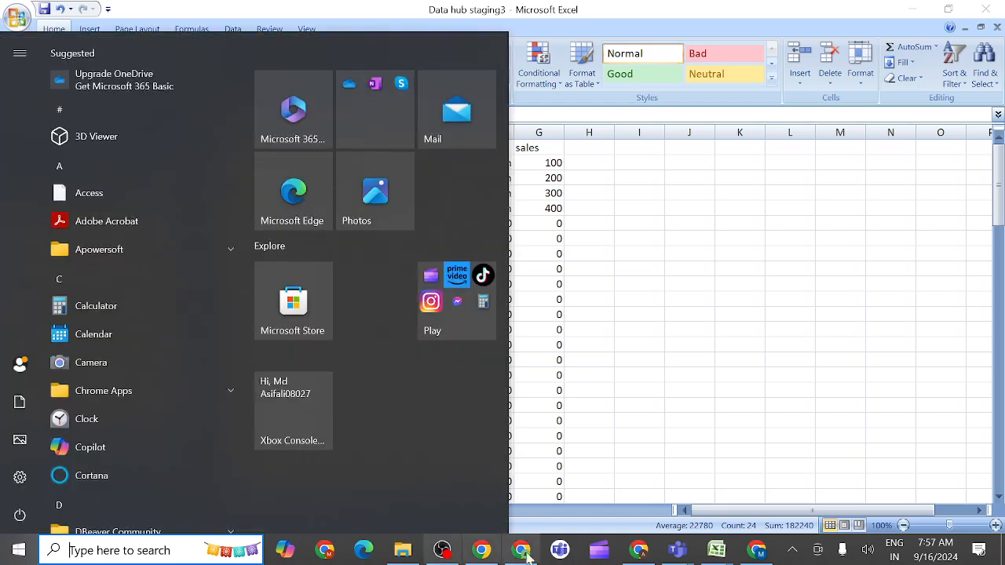
{"action": "mouse_move", "coordinate": [639, 551]}
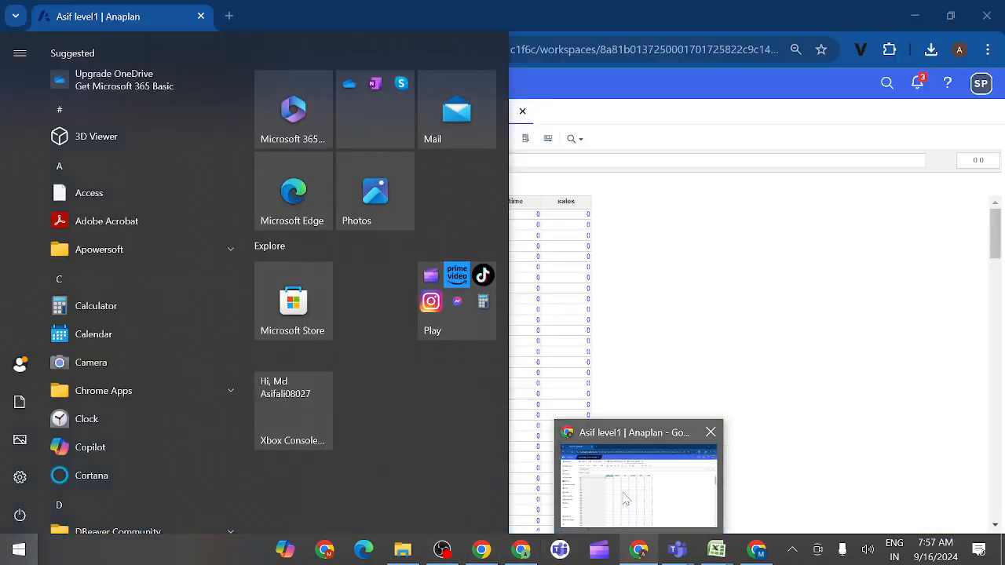
{"action": "left_click", "coordinate": [626, 499]}
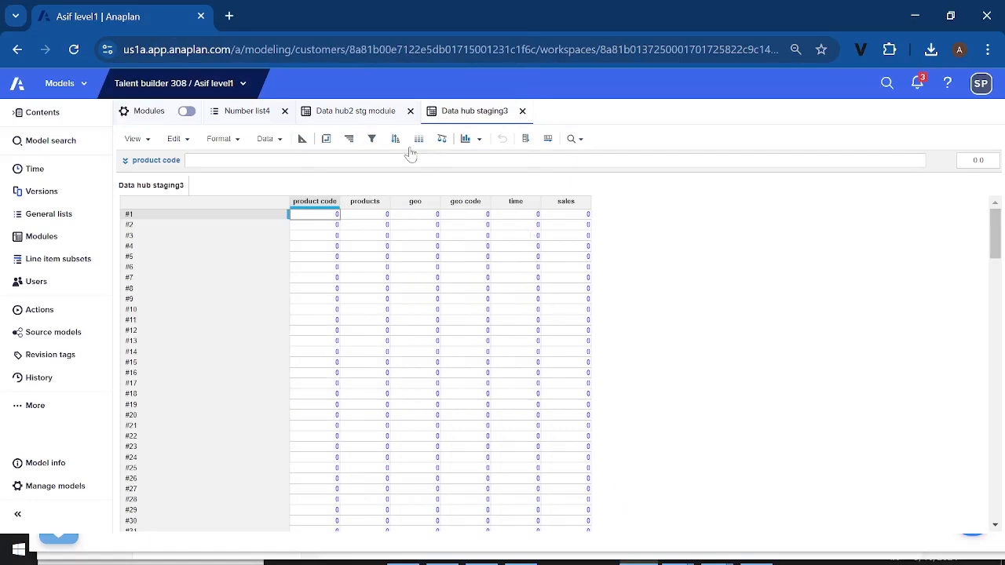
{"action": "left_click", "coordinate": [278, 140]}
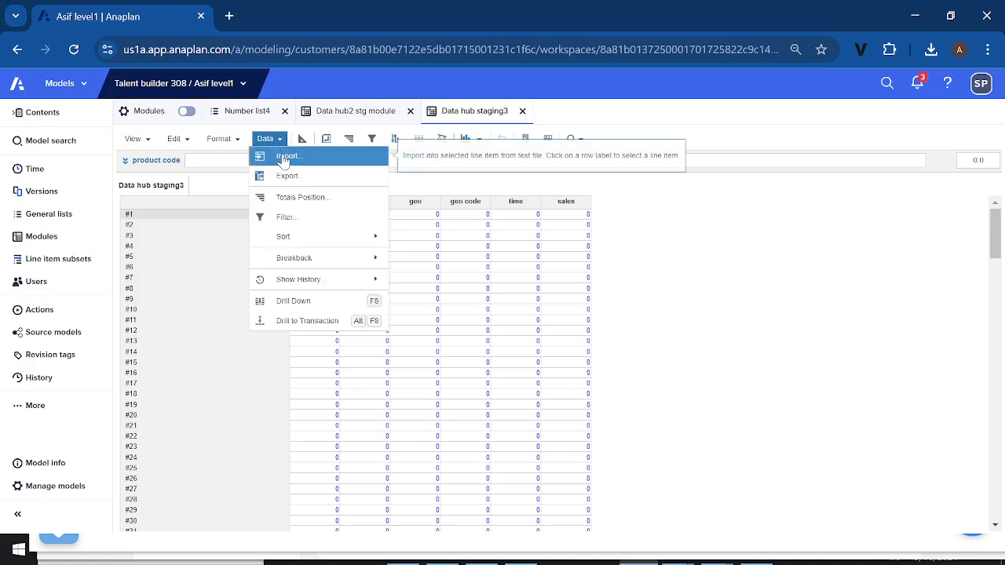
{"action": "left_click", "coordinate": [286, 156]}
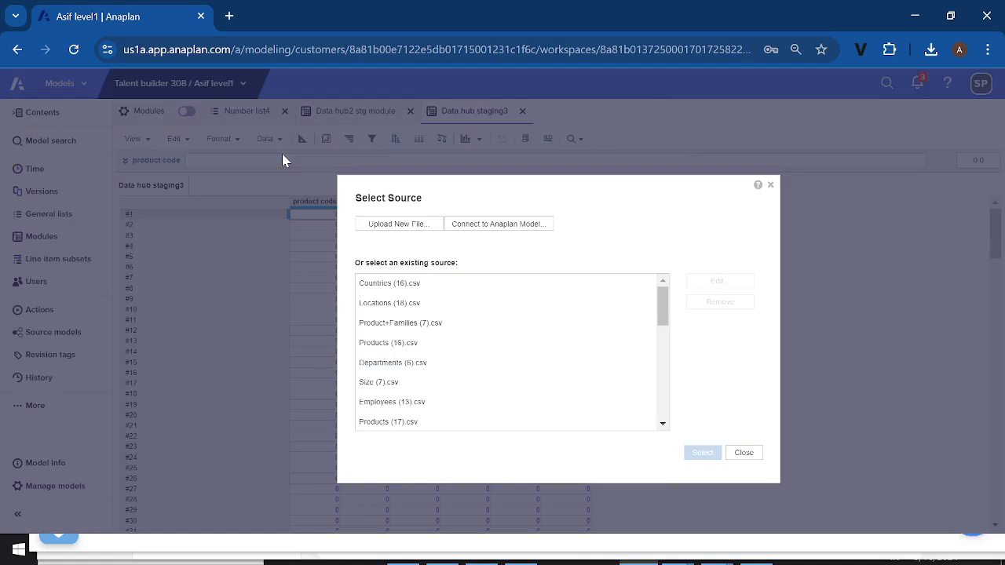
{"action": "left_click", "coordinate": [743, 453]}
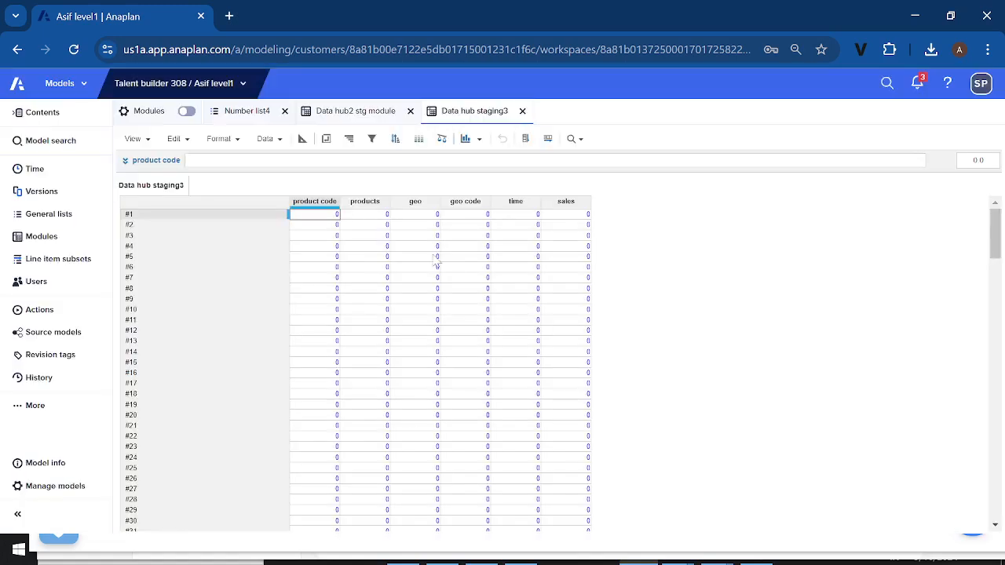
In the Data hub staging3 blueprint, set the product code line item's format to Text and accept the data type change
{"action": "left_click", "coordinate": [302, 139]}
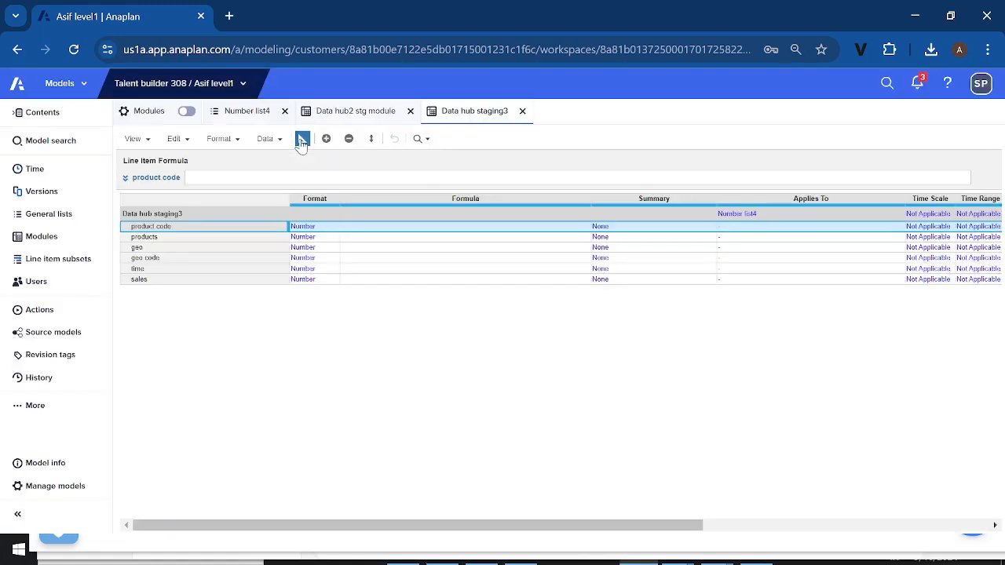
{"action": "left_click", "coordinate": [313, 229]}
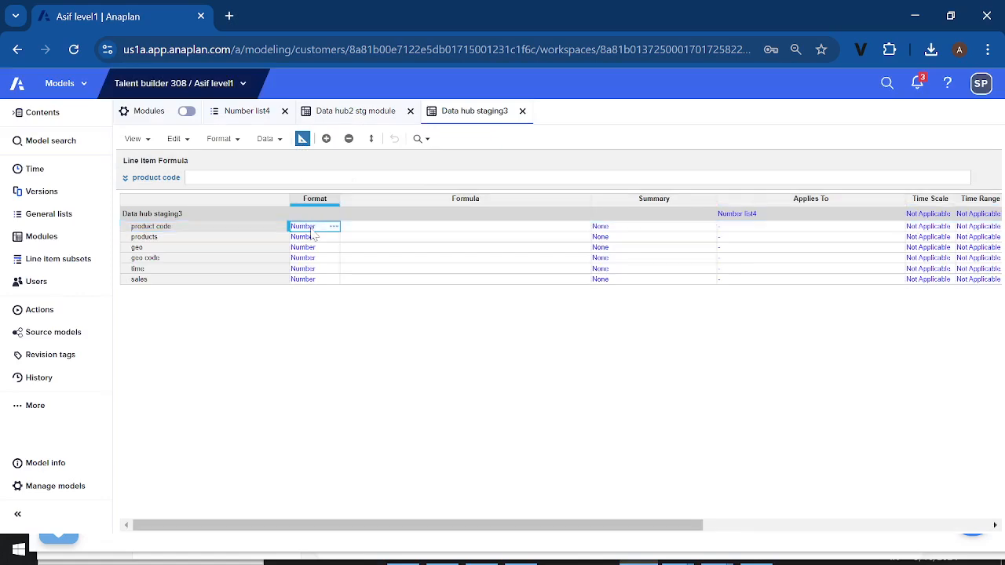
{"action": "left_click", "coordinate": [333, 228]}
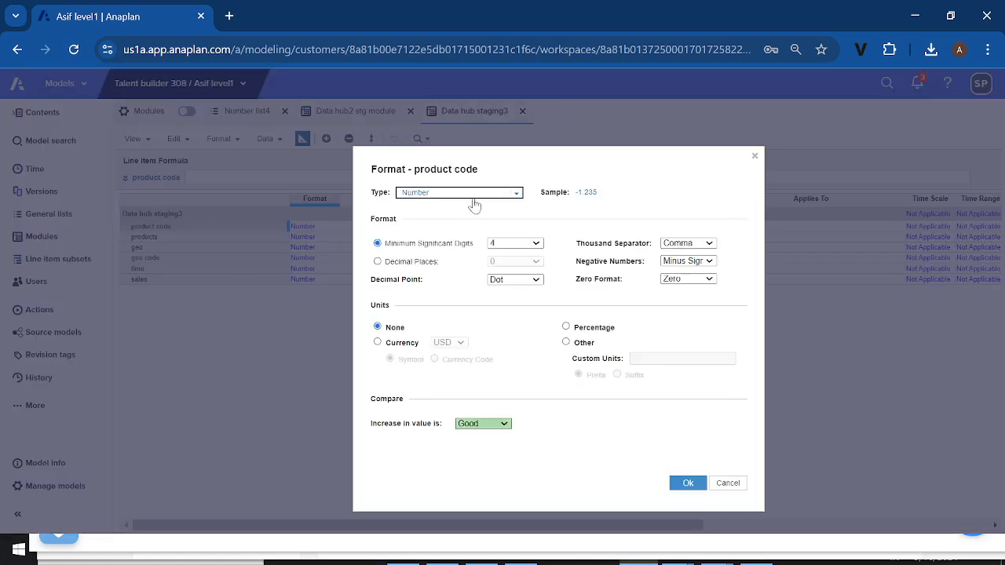
{"action": "left_click", "coordinate": [516, 194]}
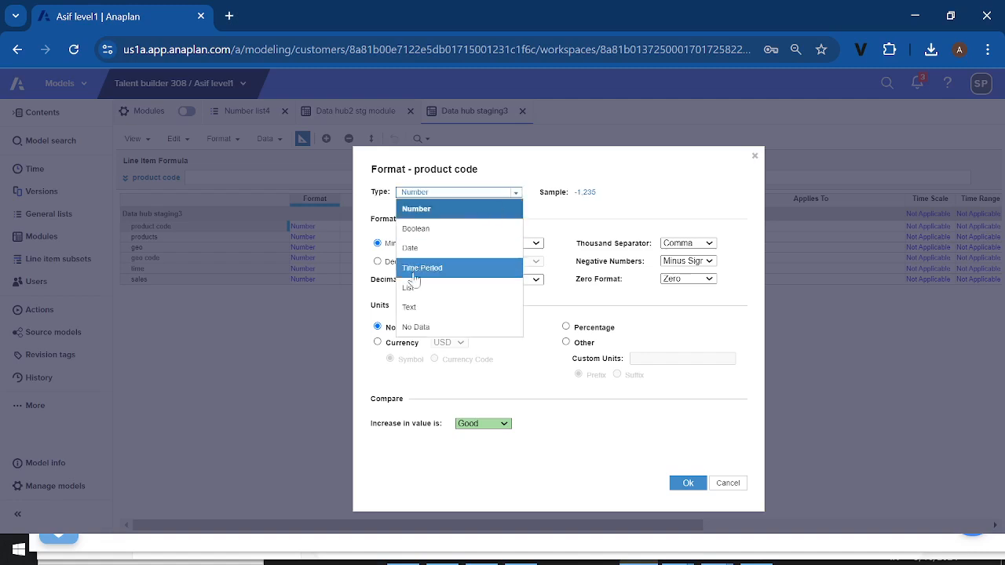
{"action": "left_click", "coordinate": [413, 306]}
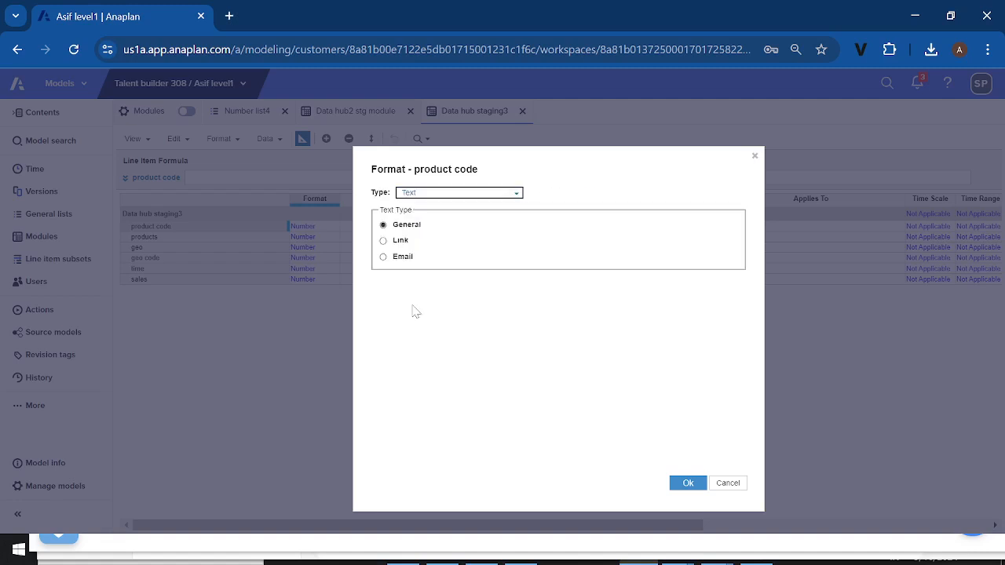
{"action": "left_click", "coordinate": [687, 482]}
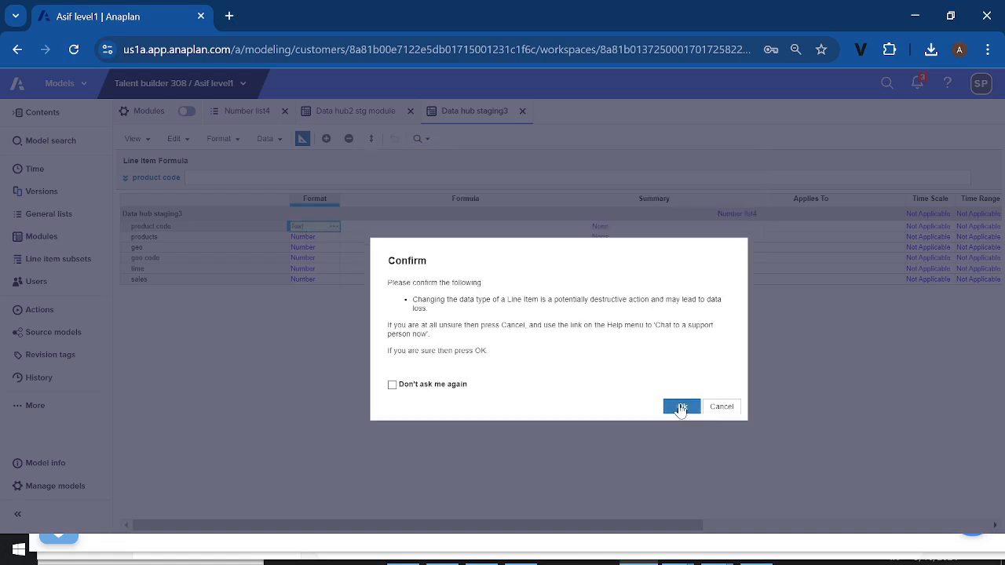
{"action": "left_click", "coordinate": [680, 407]}
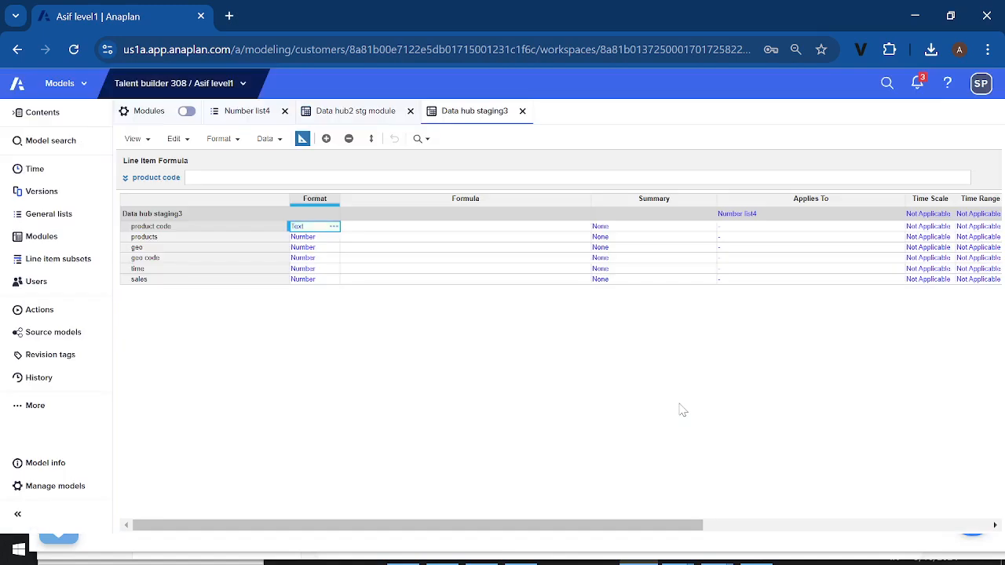
Copy the Text format to the products, geo, geo code and time line items, and return to the module's grid view
{"action": "key", "text": "ctrl+c"}
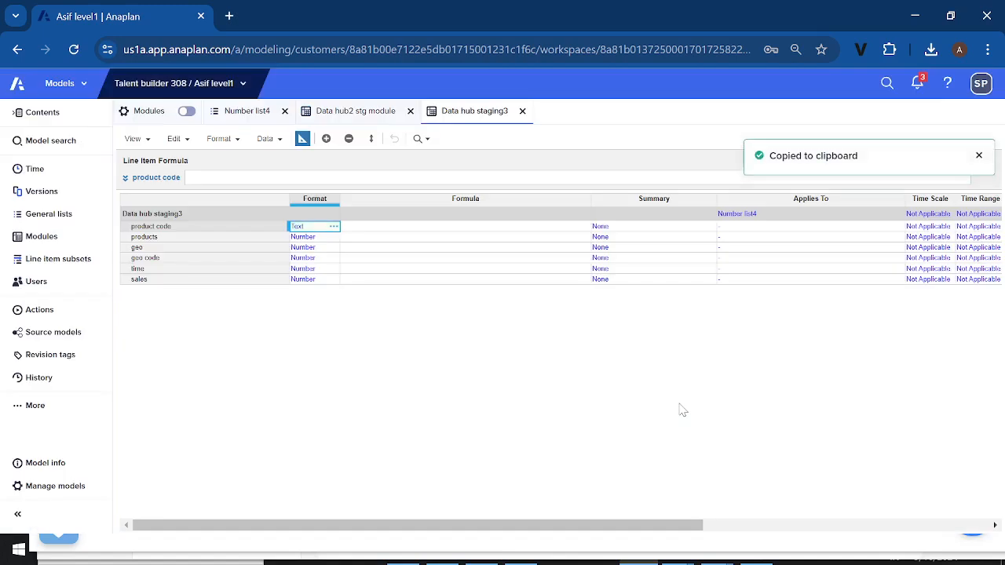
{"action": "key", "text": "shift+Down"}
{"action": "key", "text": "shift+Down"}
{"action": "key", "text": "shift+Down"}
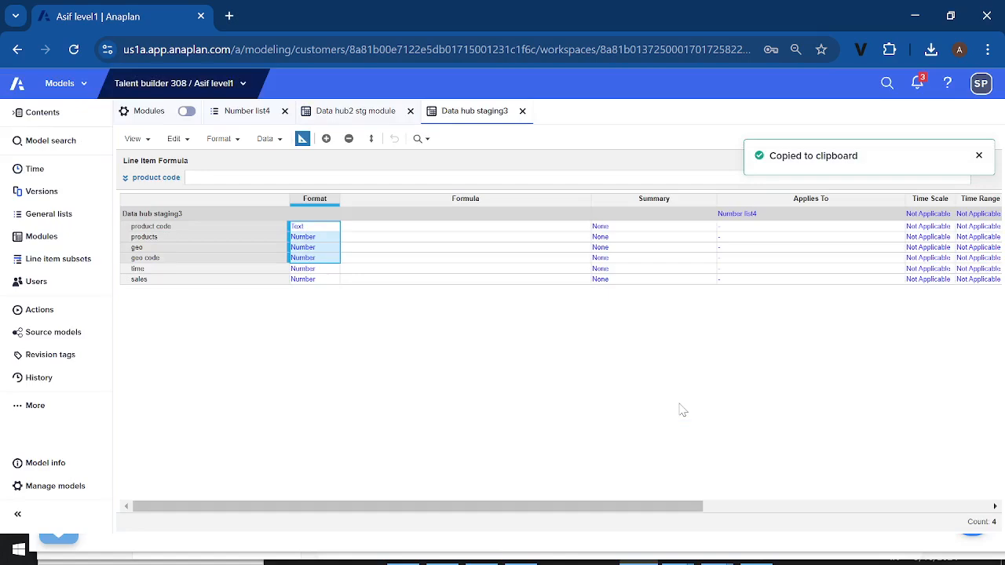
{"action": "key", "text": "shift+Down"}
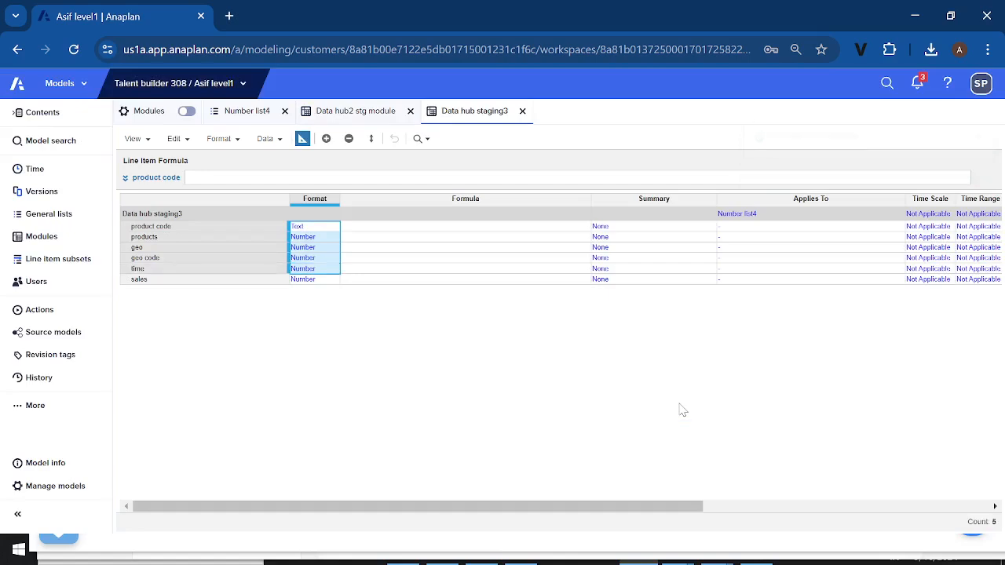
{"action": "key", "text": "ctrl+v"}
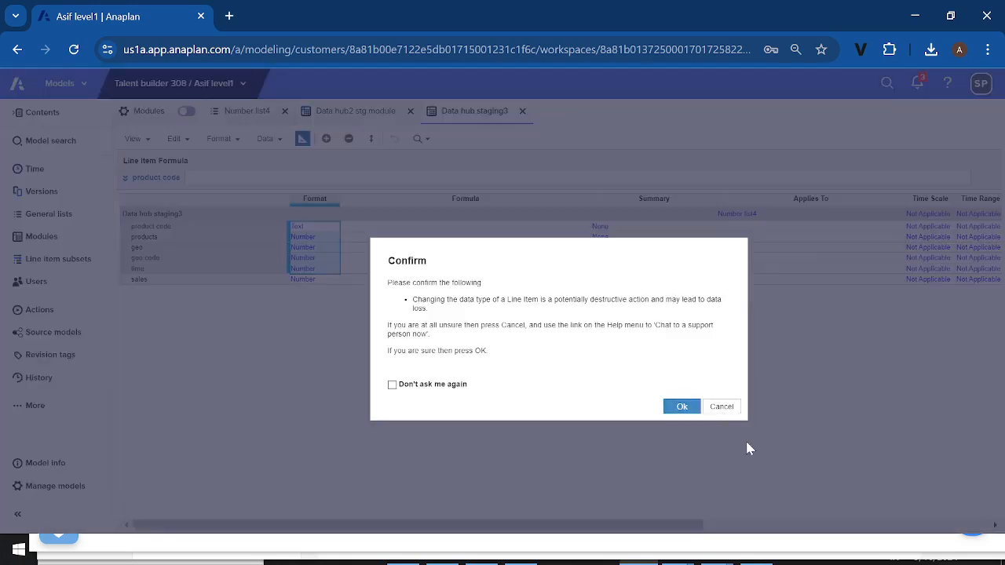
{"action": "left_click", "coordinate": [681, 406]}
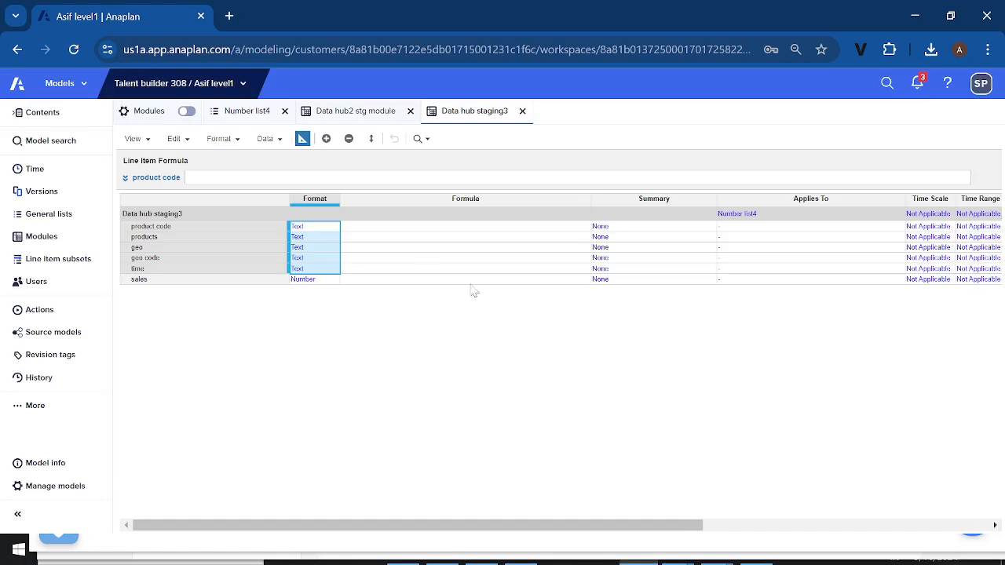
{"action": "left_click", "coordinate": [302, 139]}
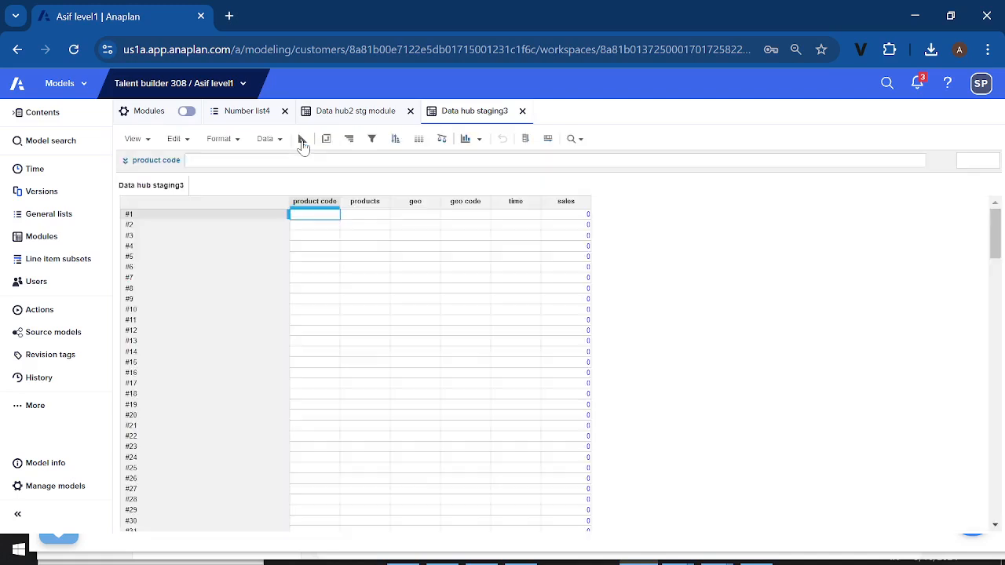
Start a data import into the Data hub staging3 module and upload the Data hub staging3 file from Downloads as its source
{"action": "left_click", "coordinate": [279, 145]}
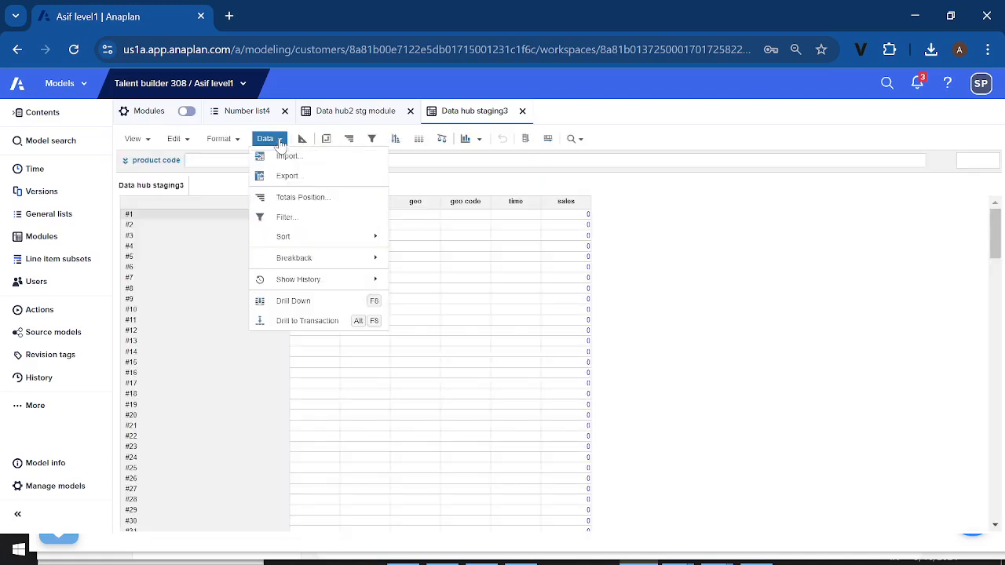
{"action": "left_click", "coordinate": [281, 157]}
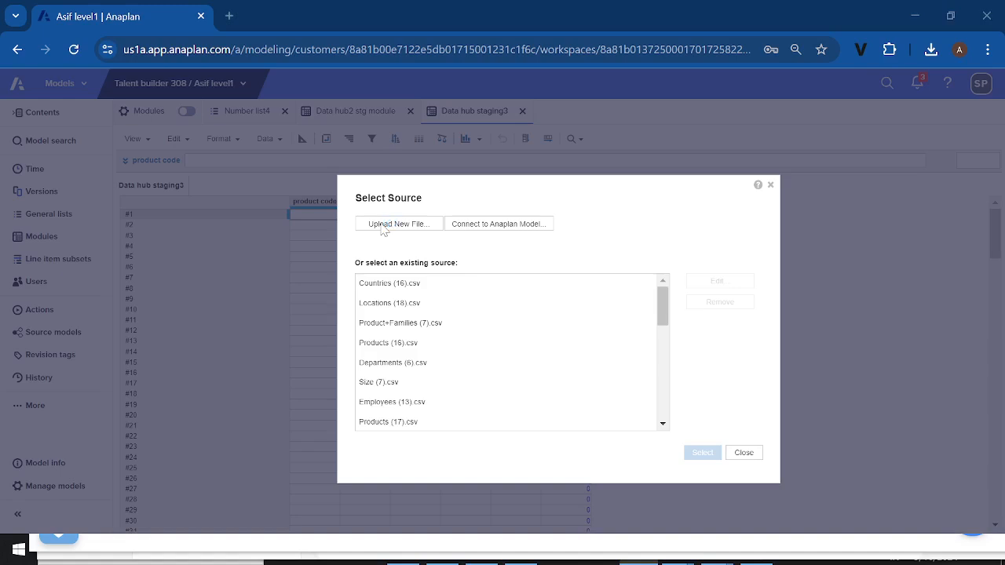
{"action": "left_click", "coordinate": [383, 229]}
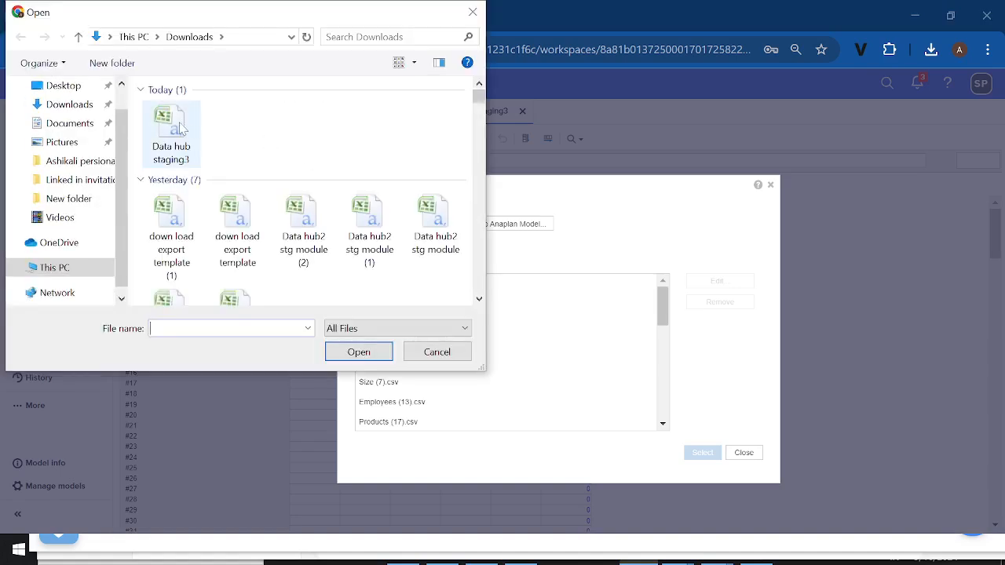
{"action": "double_click", "coordinate": [172, 129]}
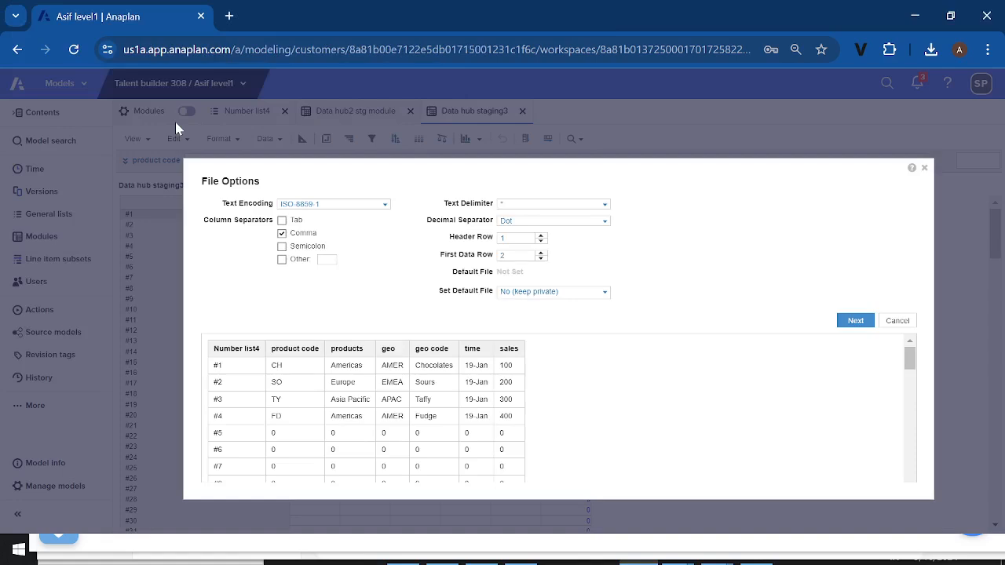
Set the import's default file to Admins Only, proceed past the file options and accept the default import file change
{"action": "left_click", "coordinate": [605, 292]}
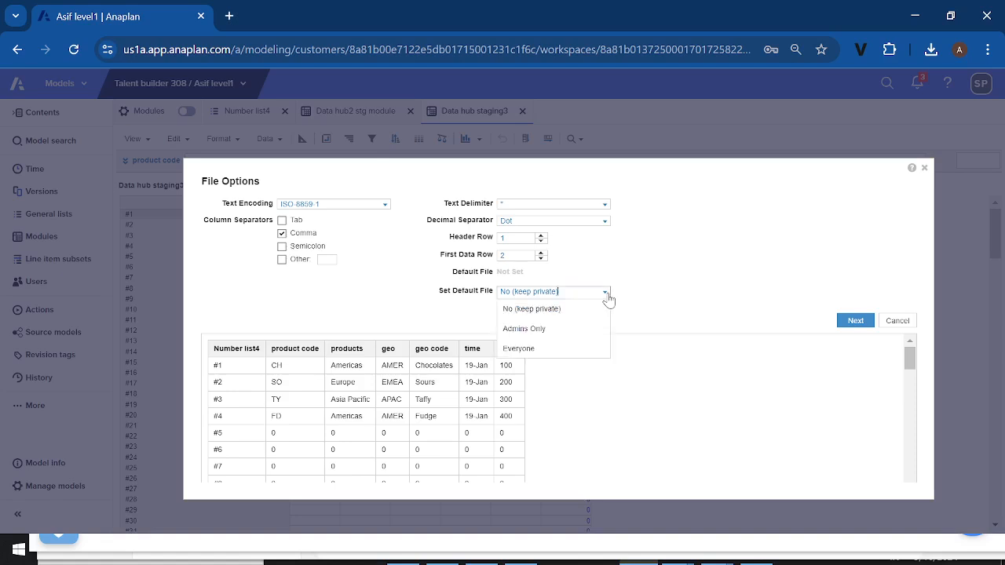
{"action": "left_click", "coordinate": [532, 330]}
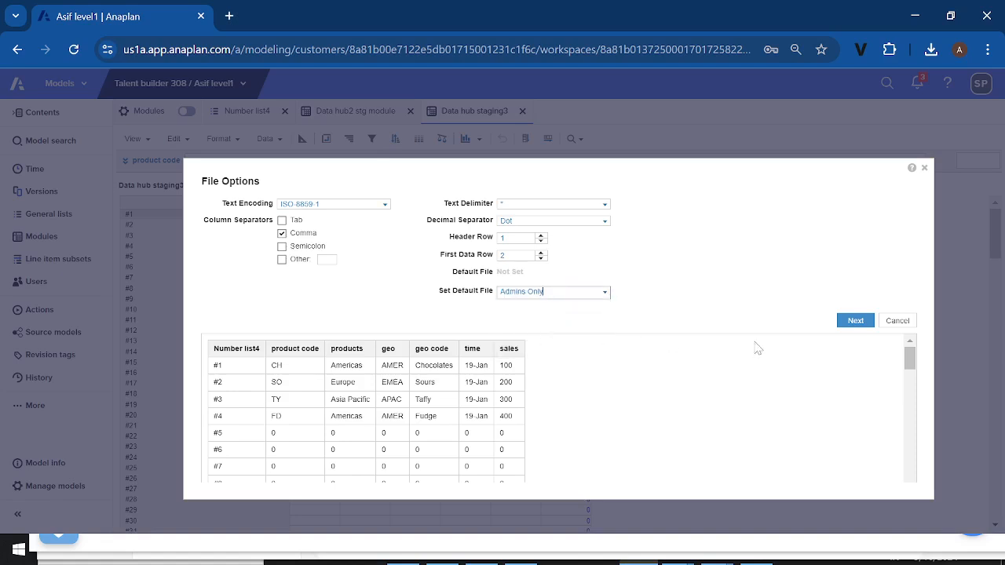
{"action": "left_click", "coordinate": [856, 325]}
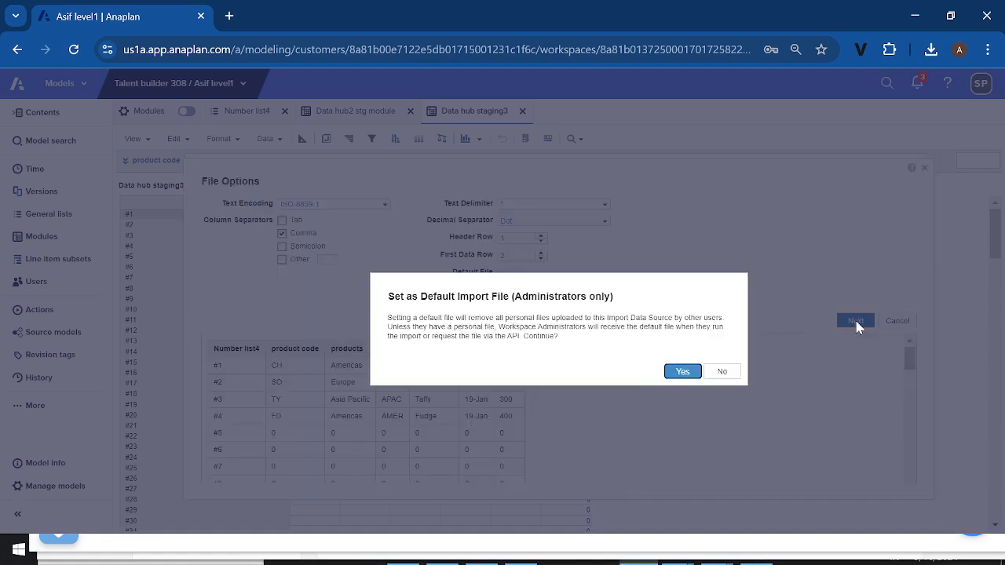
{"action": "left_click", "coordinate": [682, 373]}
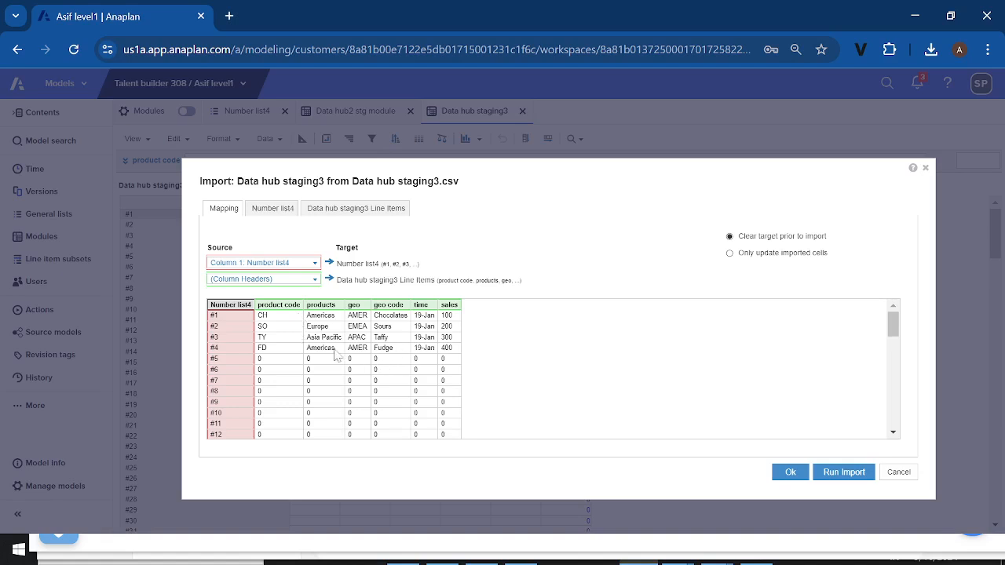
Check the Number list4 and line item mappings, run the import into Data hub staging3 and close the import summary
{"action": "left_click", "coordinate": [273, 214]}
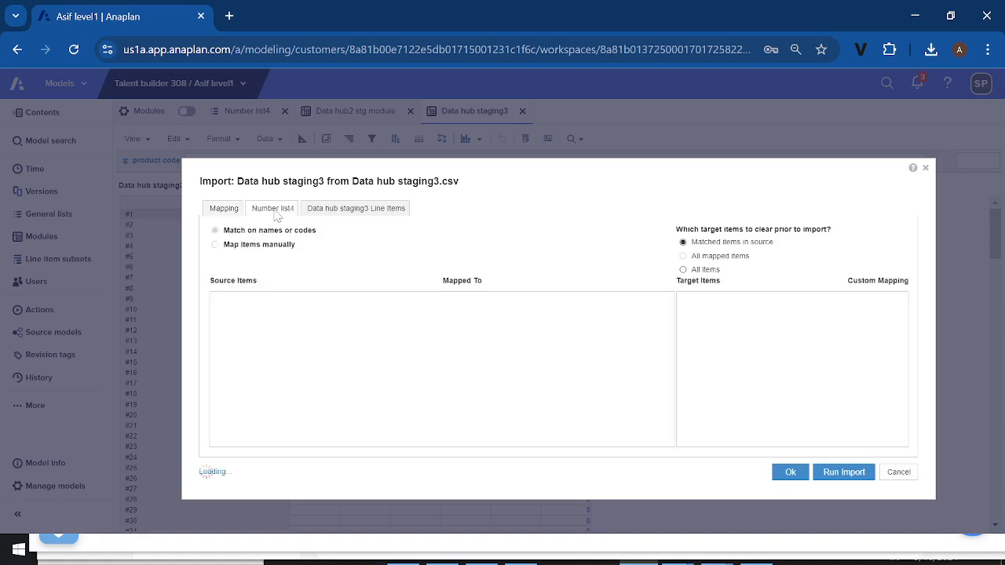
{"action": "left_click", "coordinate": [343, 215]}
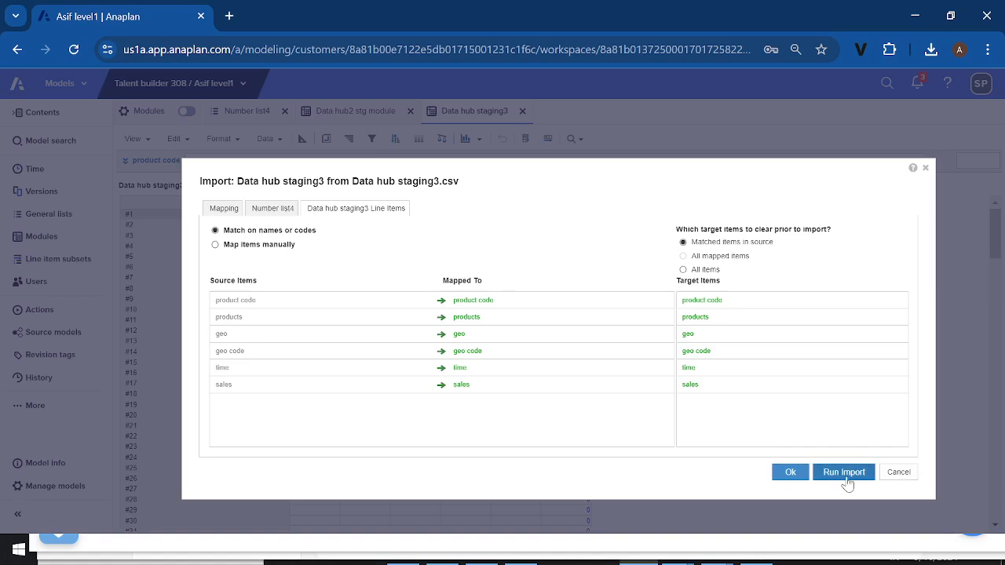
{"action": "left_click", "coordinate": [844, 474]}
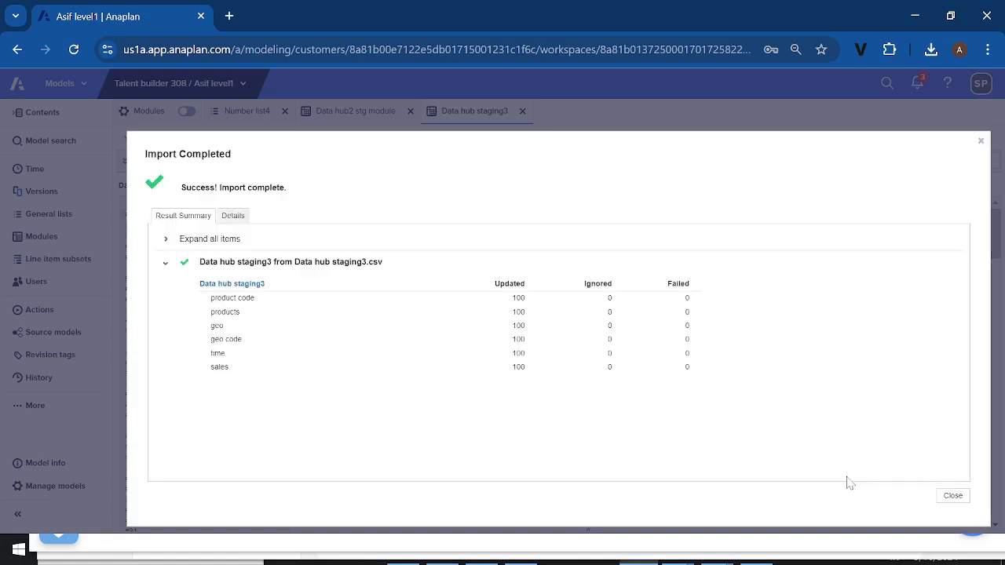
{"action": "left_click", "coordinate": [951, 502]}
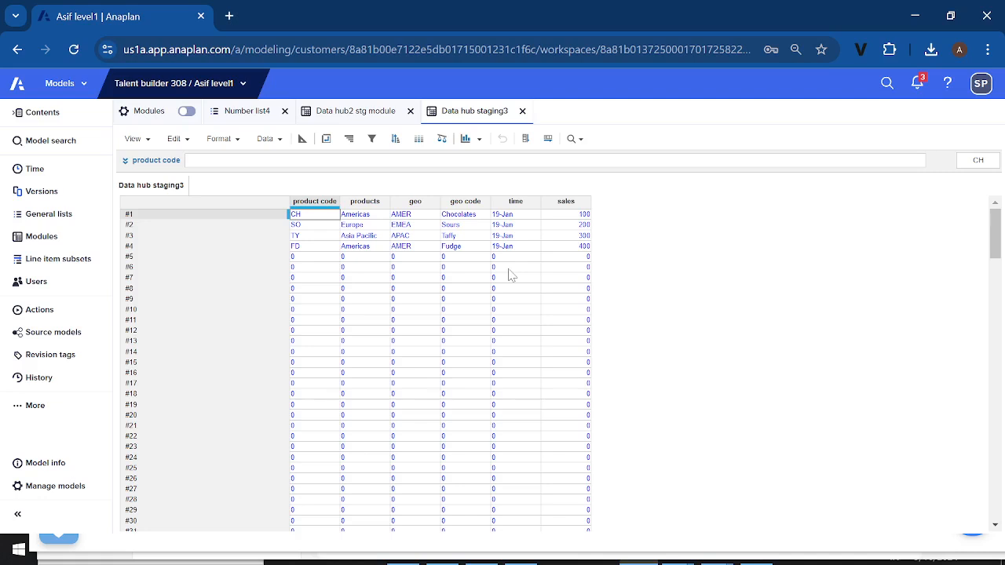
Examine the Data hub staging3 blueprint and the Geo and Products formulas in Data hub2 stg module, then return to the staging3 grid view
{"action": "left_click", "coordinate": [302, 139]}
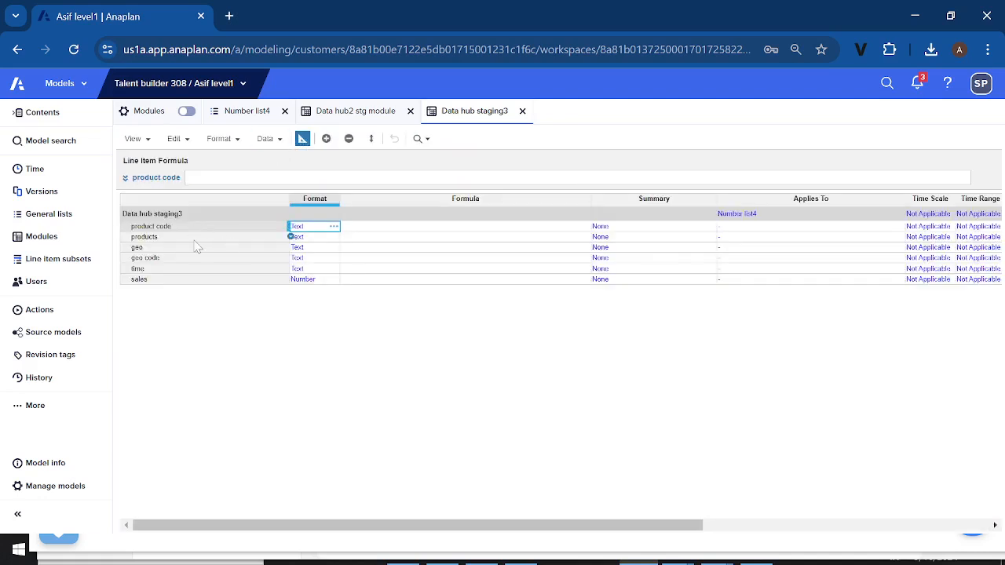
{"action": "key", "text": "Down"}
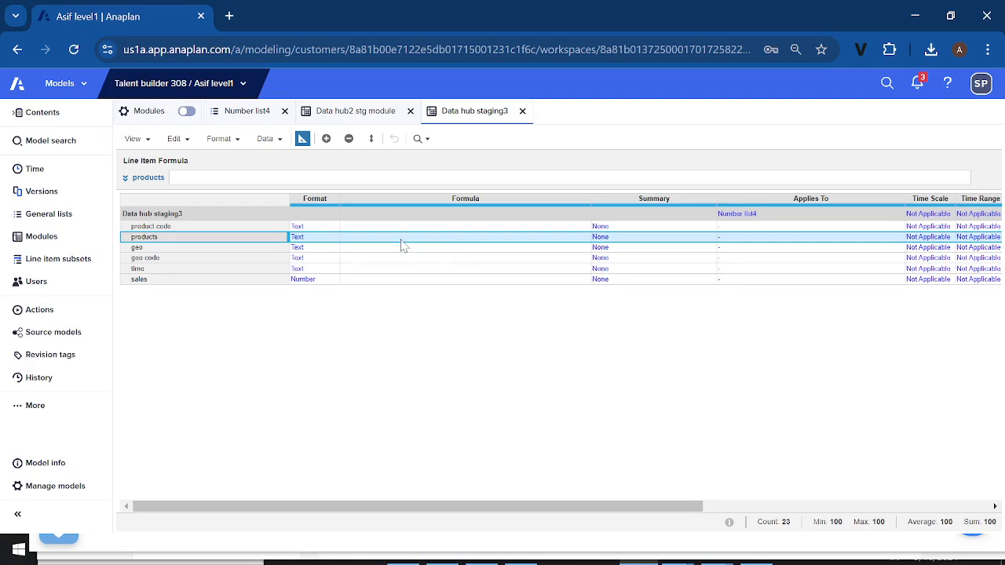
{"action": "left_click", "coordinate": [350, 114]}
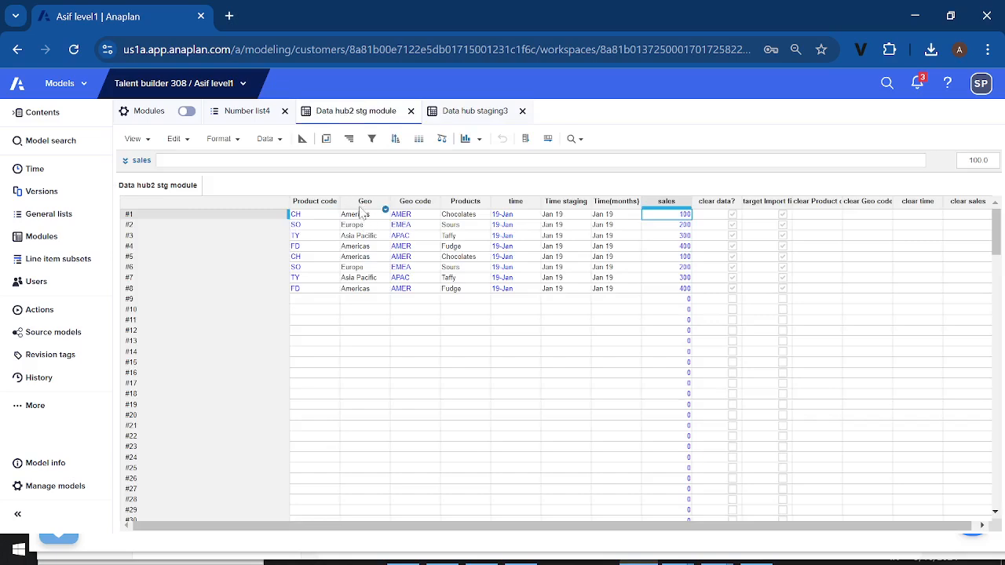
{"action": "left_click", "coordinate": [360, 207]}
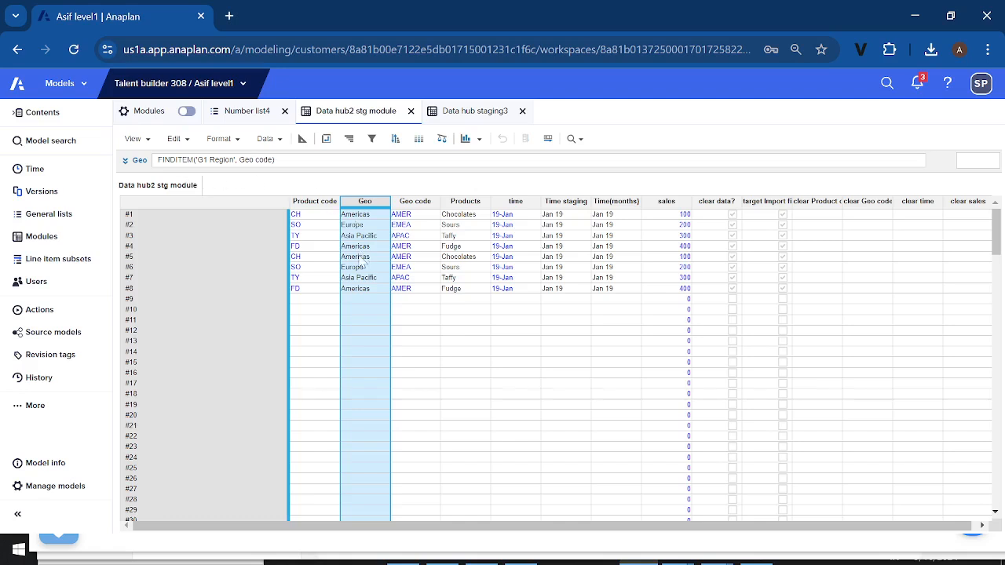
{"action": "left_click", "coordinate": [469, 205]}
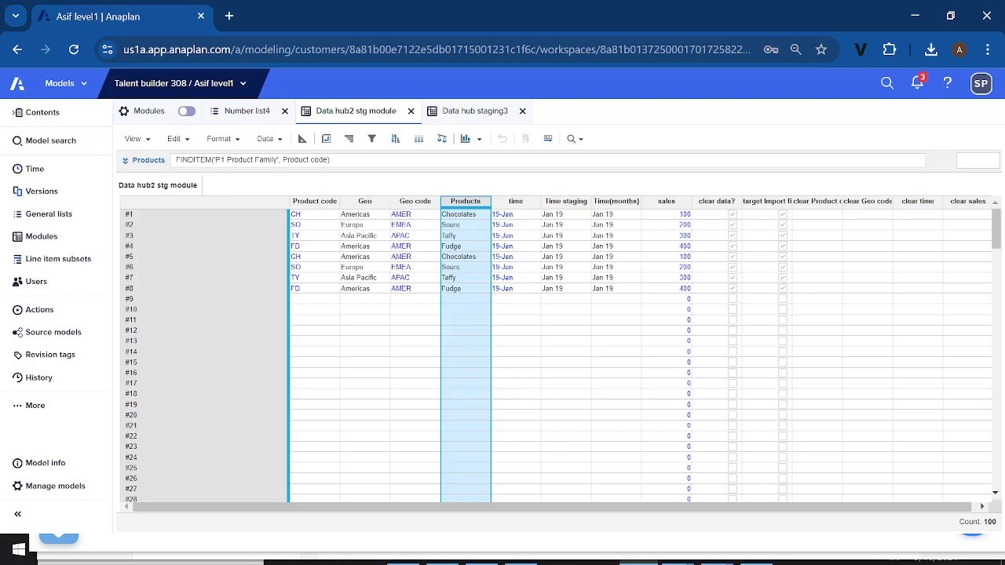
{"action": "left_click", "coordinate": [471, 116]}
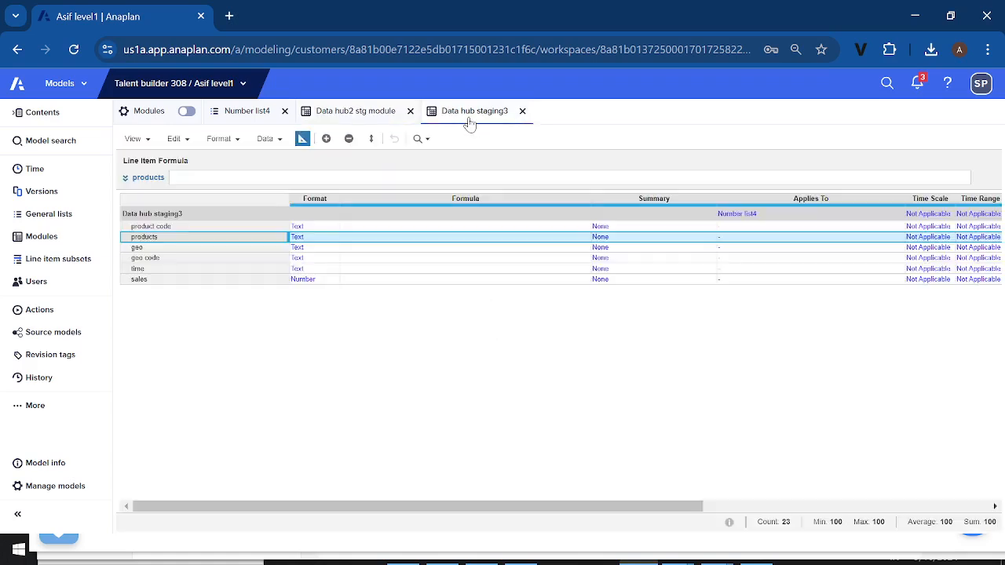
{"action": "left_click", "coordinate": [302, 139]}
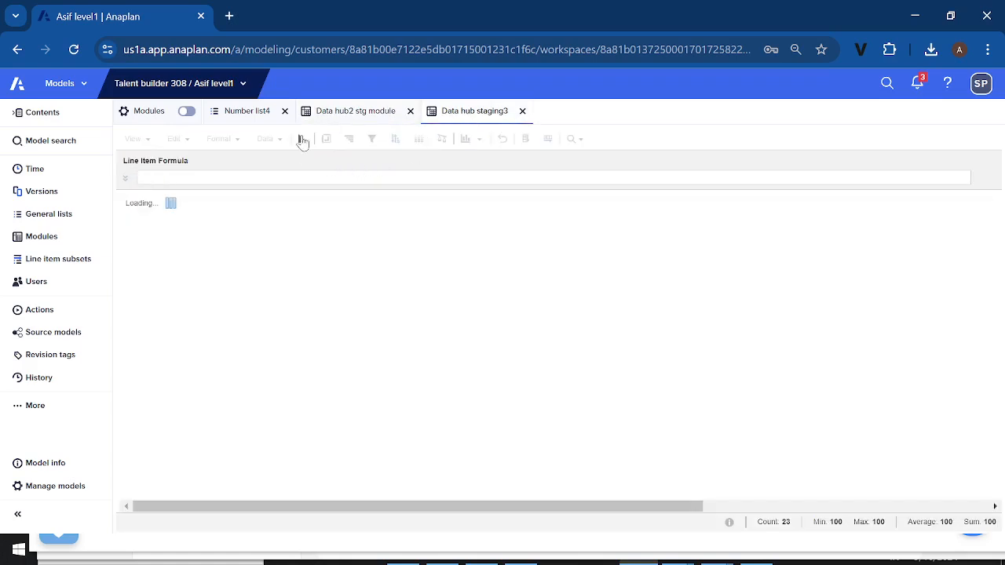
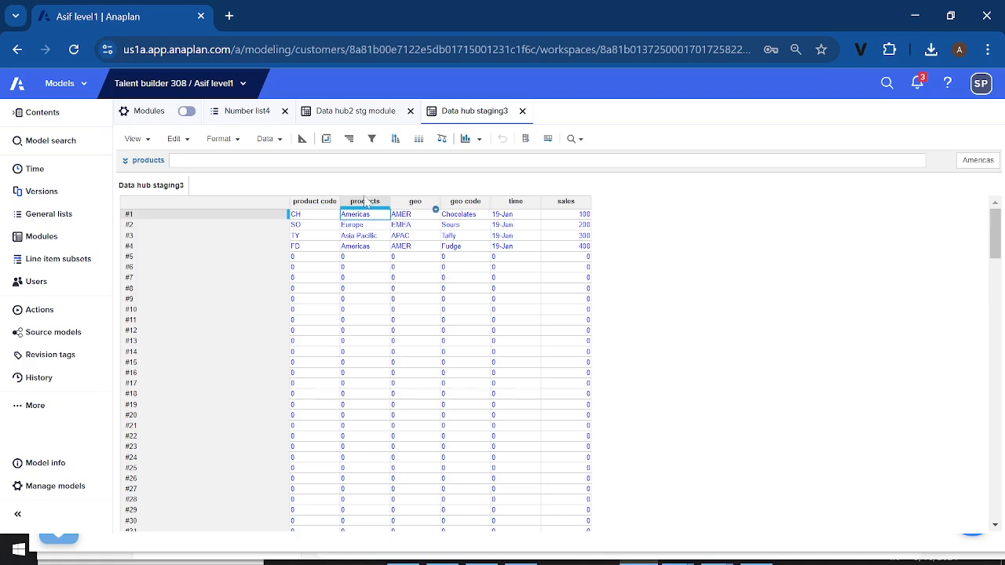
Compare the data hub target module's entry in the modules list with the Data hub staging3 grid
{"action": "left_click", "coordinate": [54, 243]}
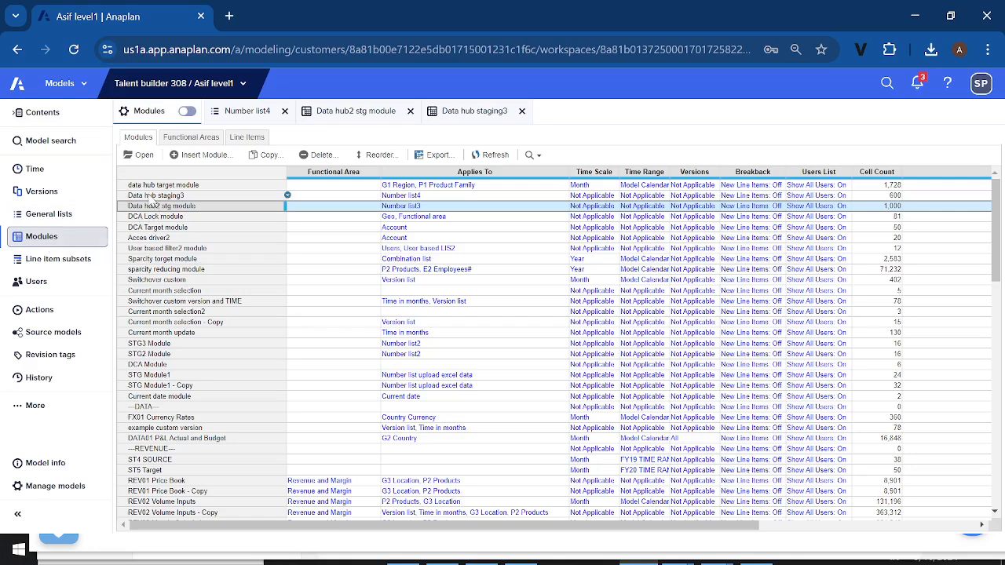
{"action": "left_click", "coordinate": [145, 187]}
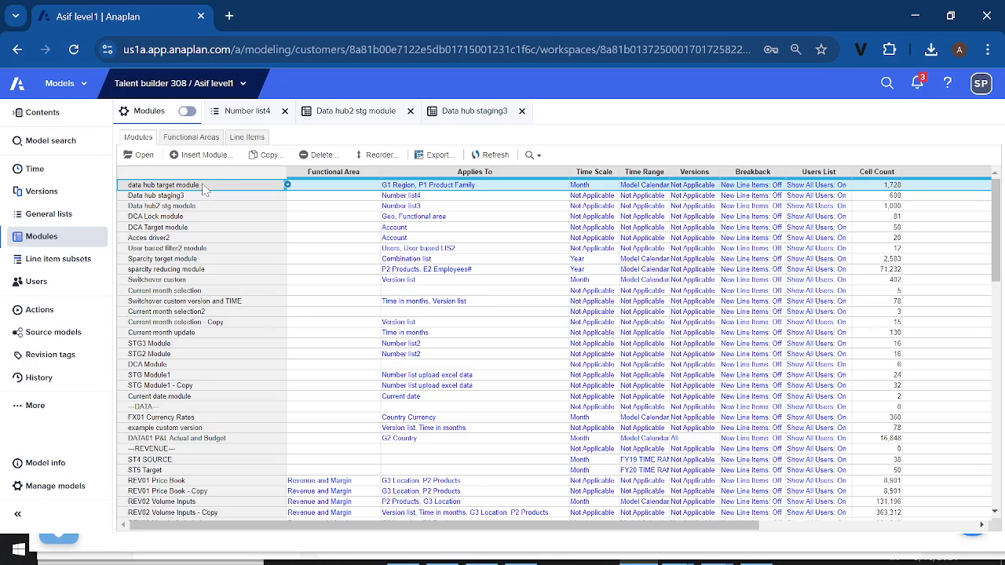
{"action": "left_click", "coordinate": [456, 113]}
{"action": "left_click", "coordinate": [345, 213]}
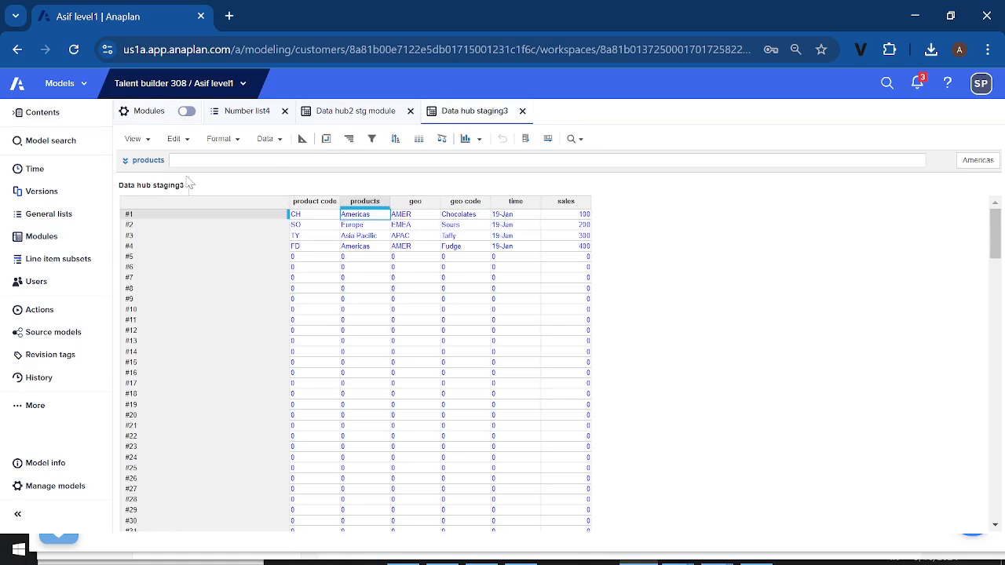
{"action": "left_click", "coordinate": [65, 241]}
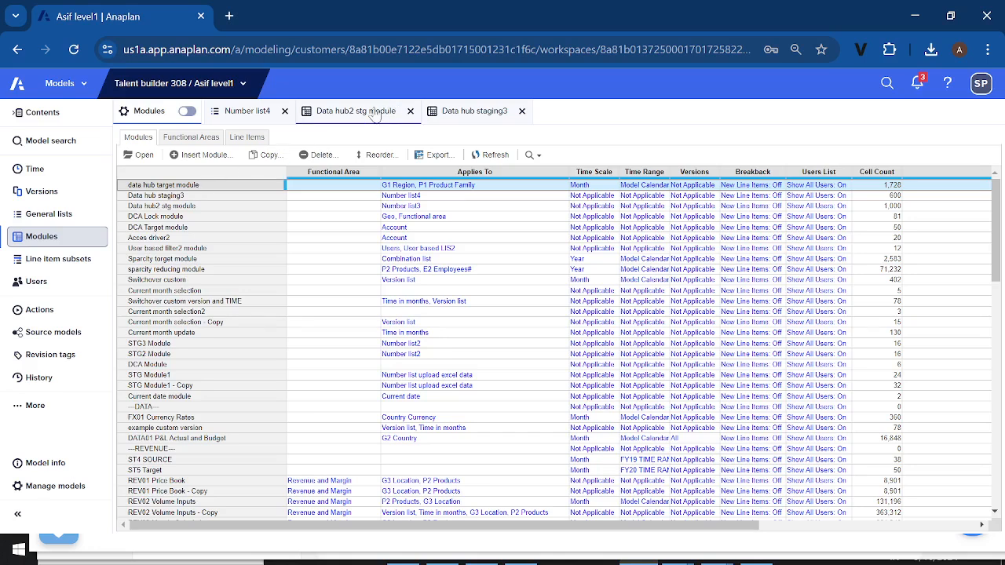
{"action": "left_click", "coordinate": [463, 112]}
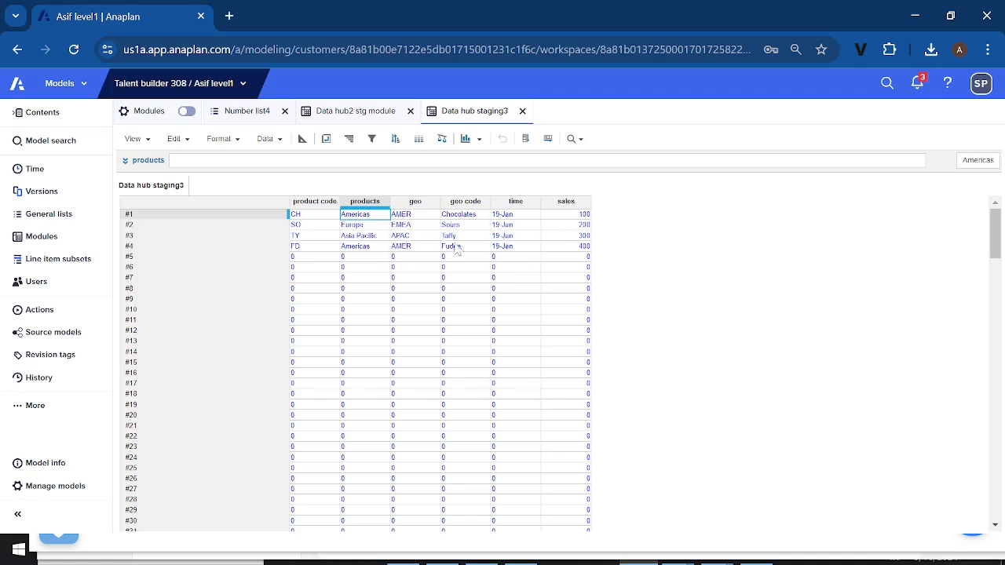
Open the data hub target module and examine the formula of its sales stg1 line item
{"action": "left_click", "coordinate": [45, 244]}
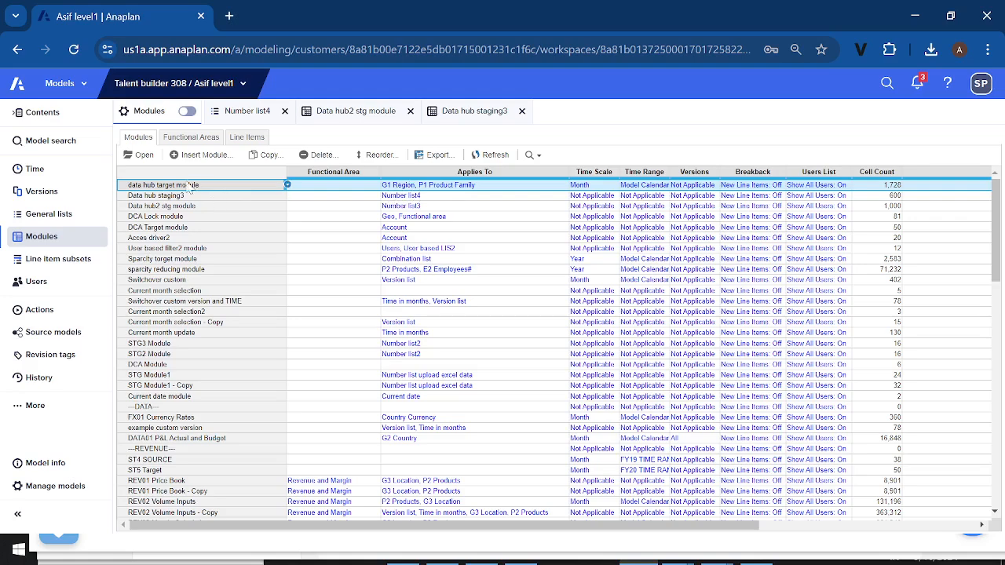
{"action": "left_click", "coordinate": [142, 155]}
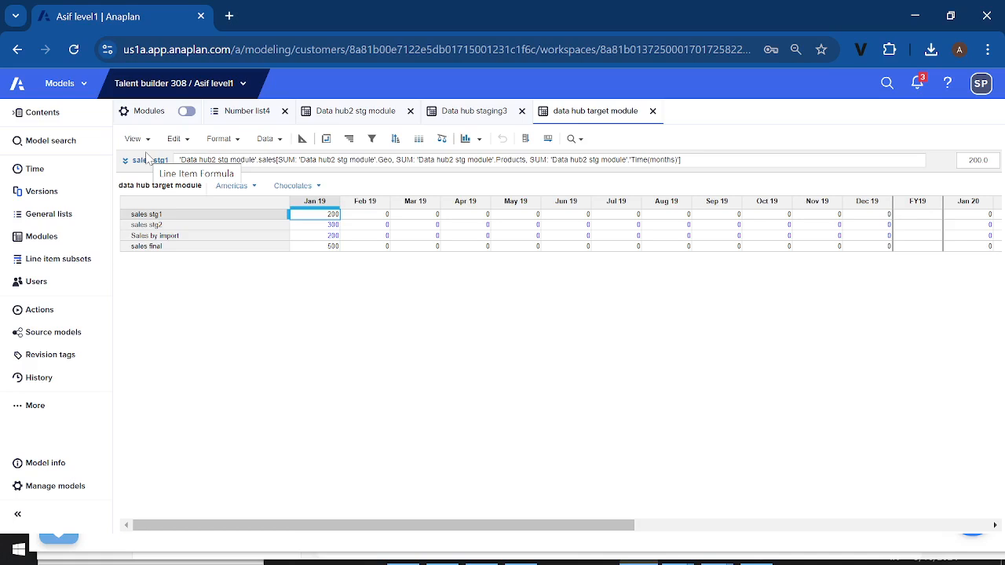
{"action": "left_click", "coordinate": [172, 217]}
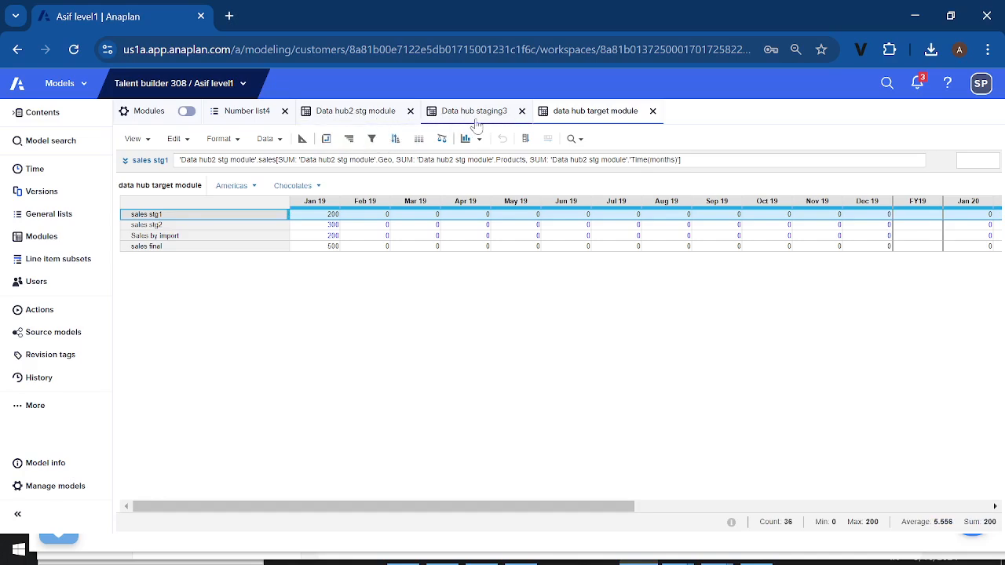
Examine the sales and Geo code columns in Data hub2 stg module against the data hub target module
{"action": "left_click", "coordinate": [381, 116]}
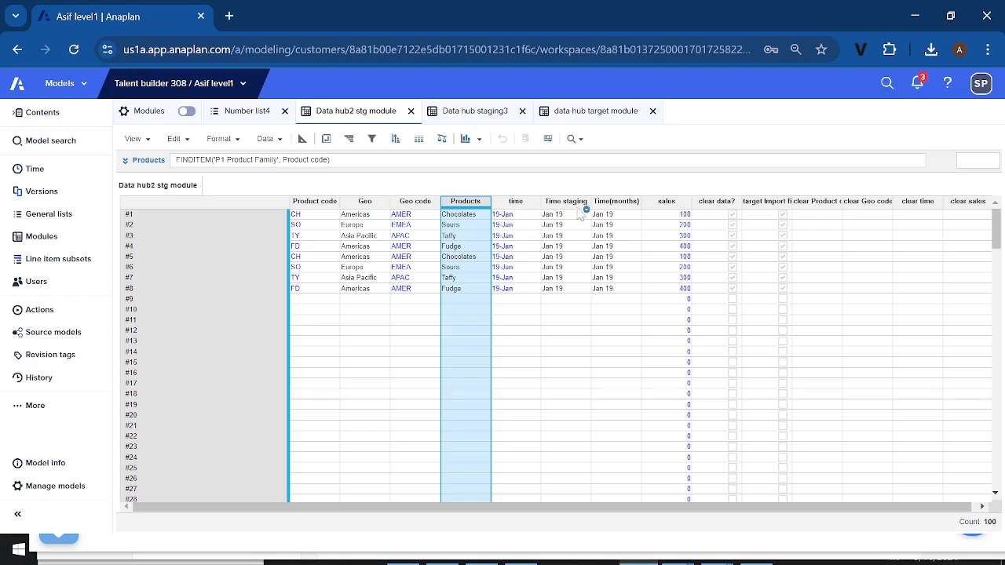
{"action": "left_click", "coordinate": [666, 201]}
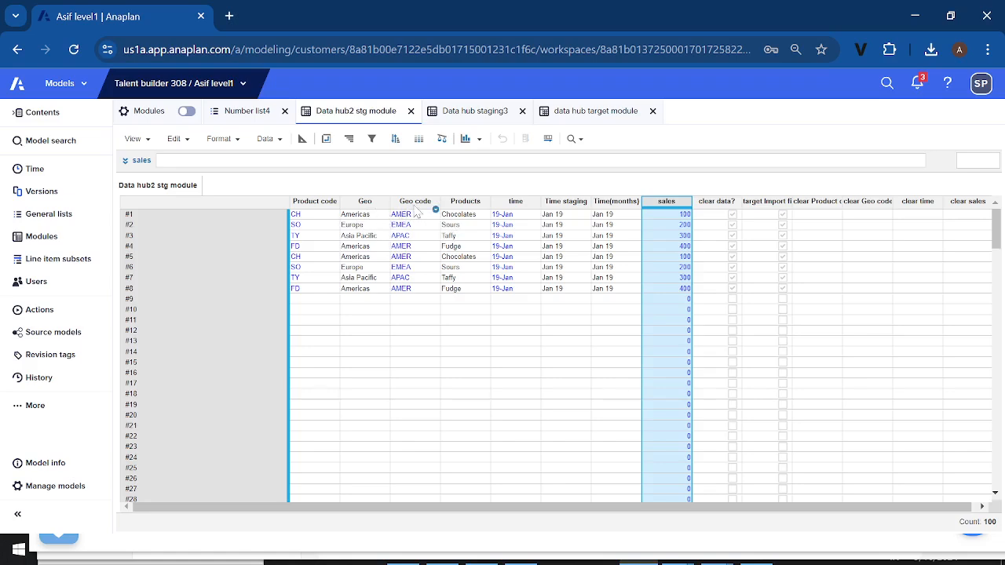
{"action": "left_click", "coordinate": [417, 212]}
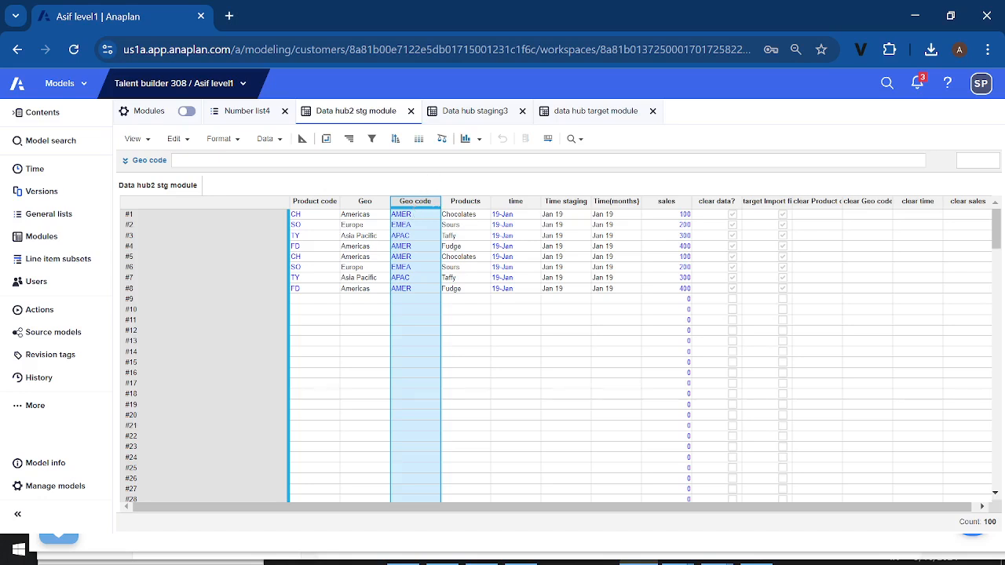
{"action": "left_click", "coordinate": [582, 117]}
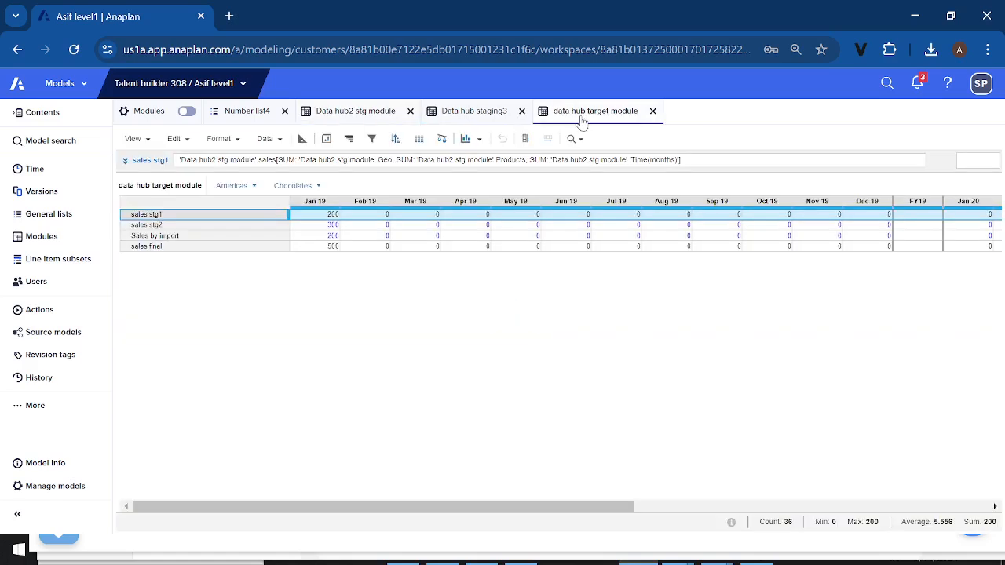
{"action": "left_click", "coordinate": [366, 113]}
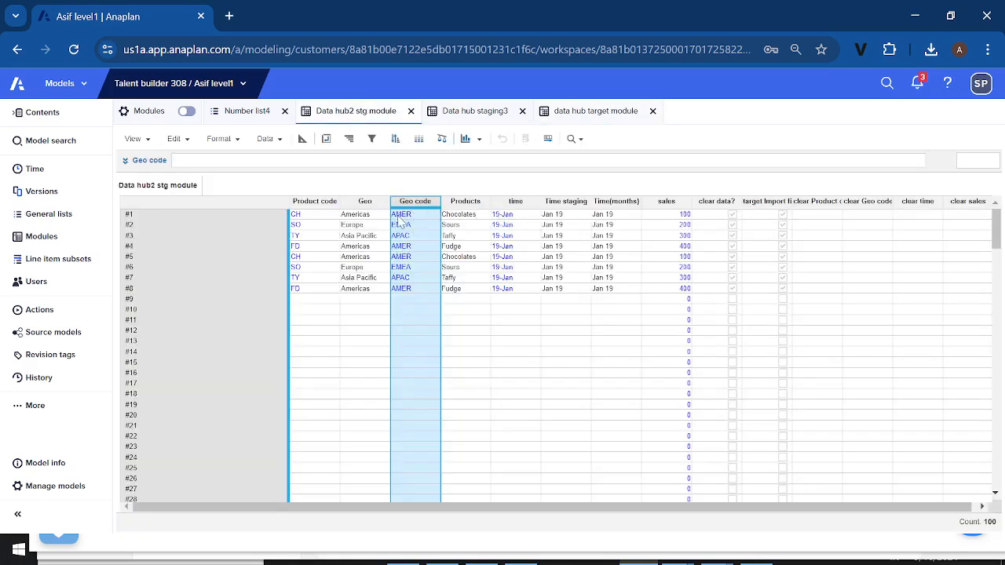
Check the lists the data hub target module applies to and its pivot layout, closing the pivot without changes
{"action": "left_click", "coordinate": [41, 240]}
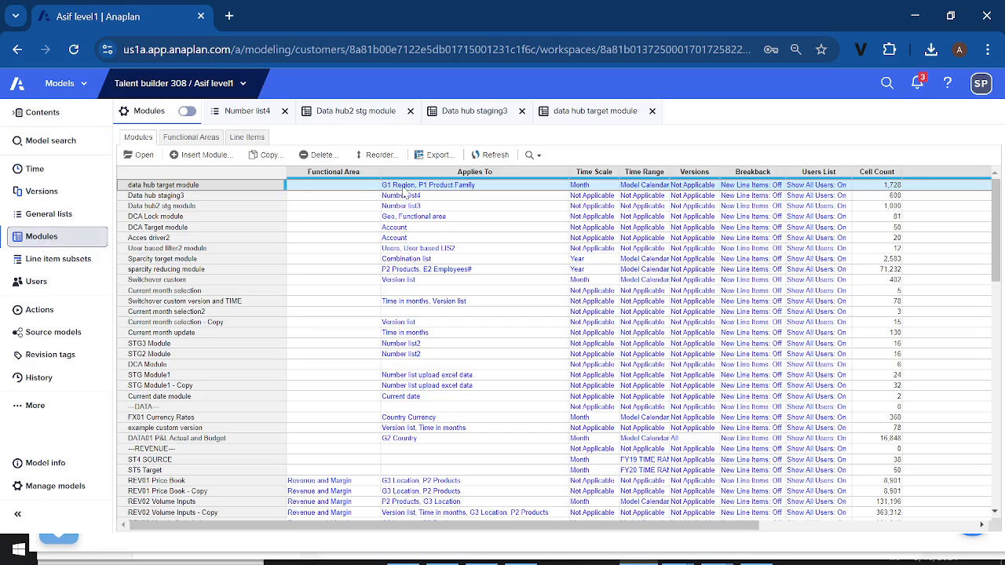
{"action": "left_click", "coordinate": [403, 188]}
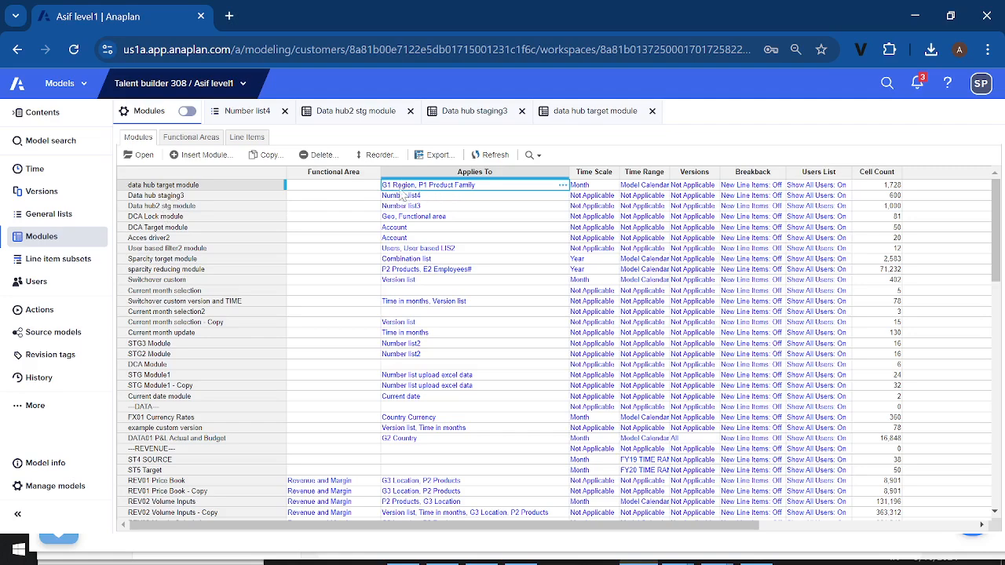
{"action": "left_click", "coordinate": [201, 188]}
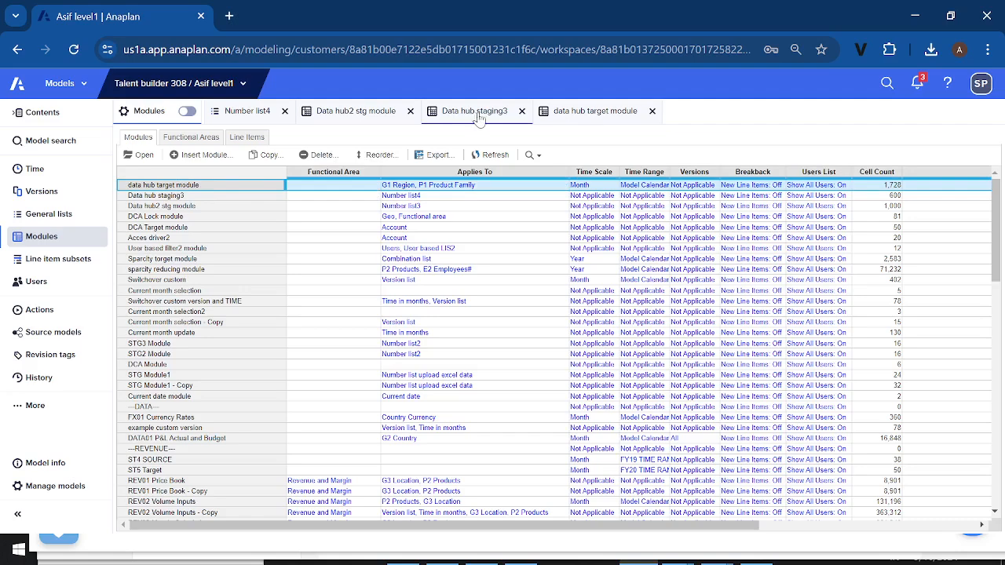
{"action": "left_click", "coordinate": [572, 118]}
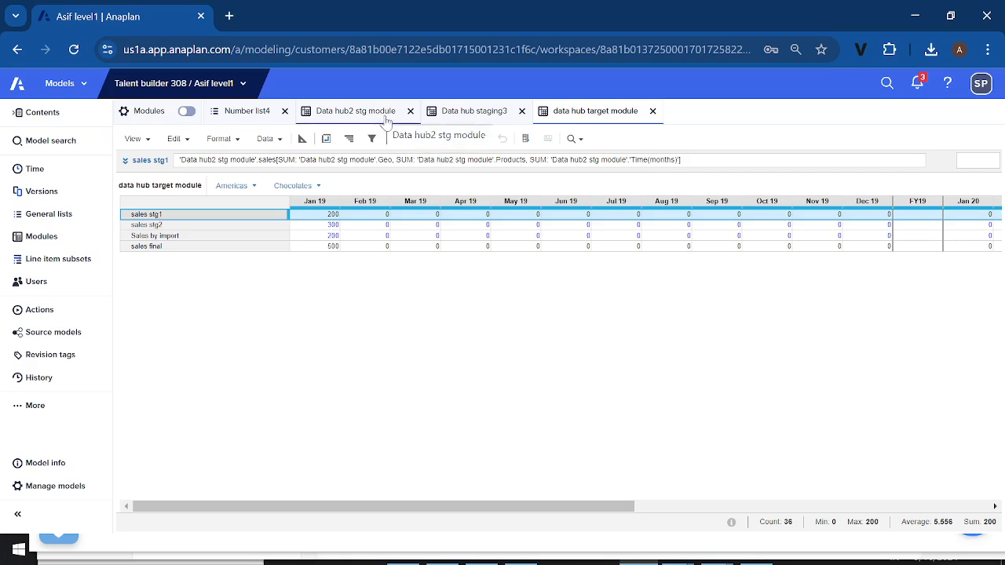
{"action": "left_click", "coordinate": [326, 140]}
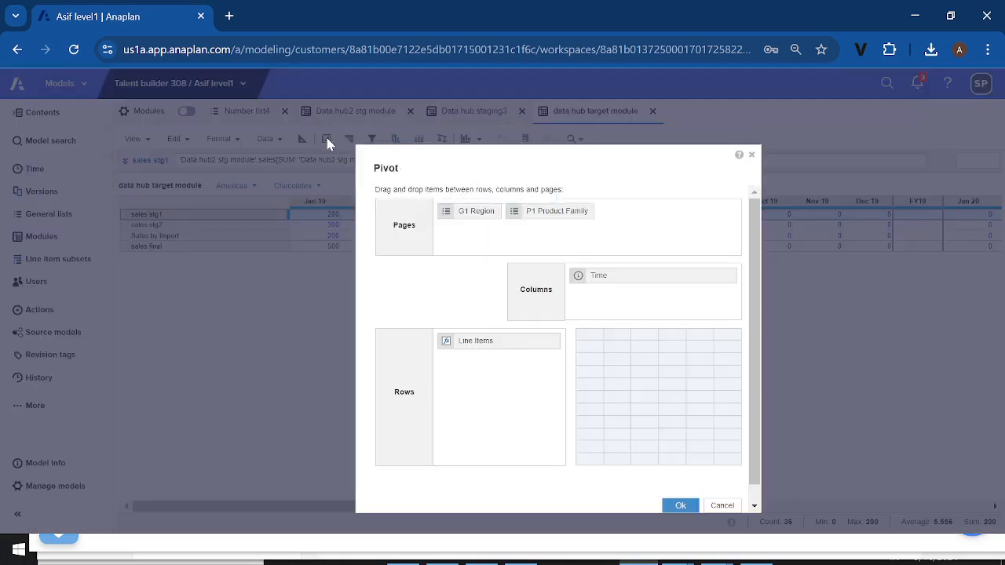
{"action": "left_click", "coordinate": [623, 281]}
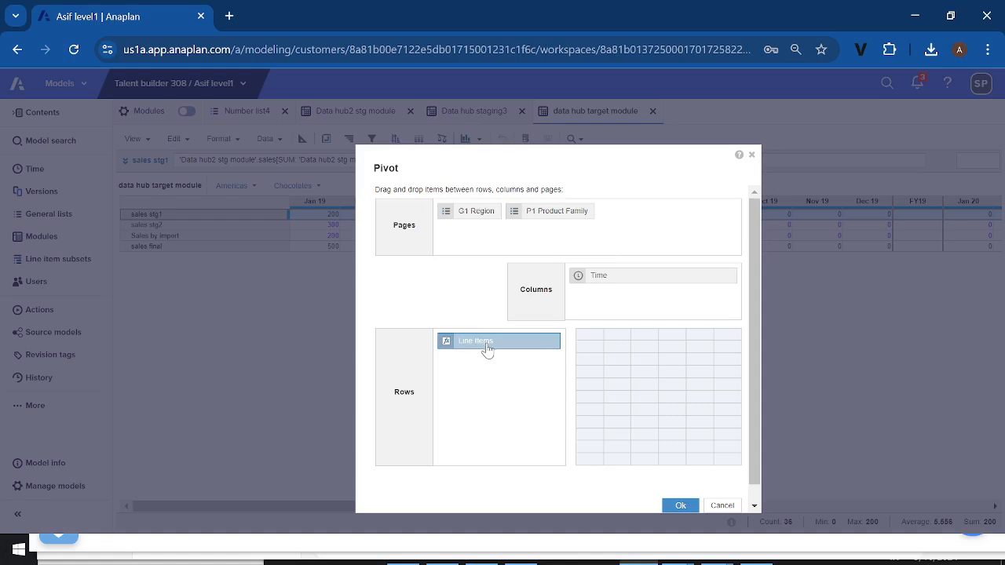
{"action": "left_click", "coordinate": [721, 505]}
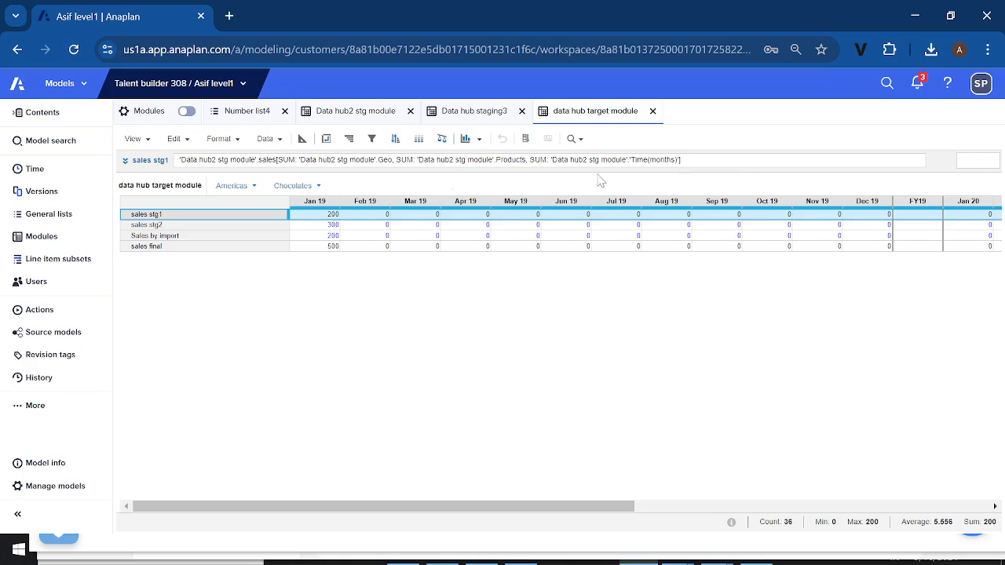
Show the Data hub2 stg module blueprint and examine the Products and Time(months) formats and formulas
{"action": "left_click", "coordinate": [364, 118]}
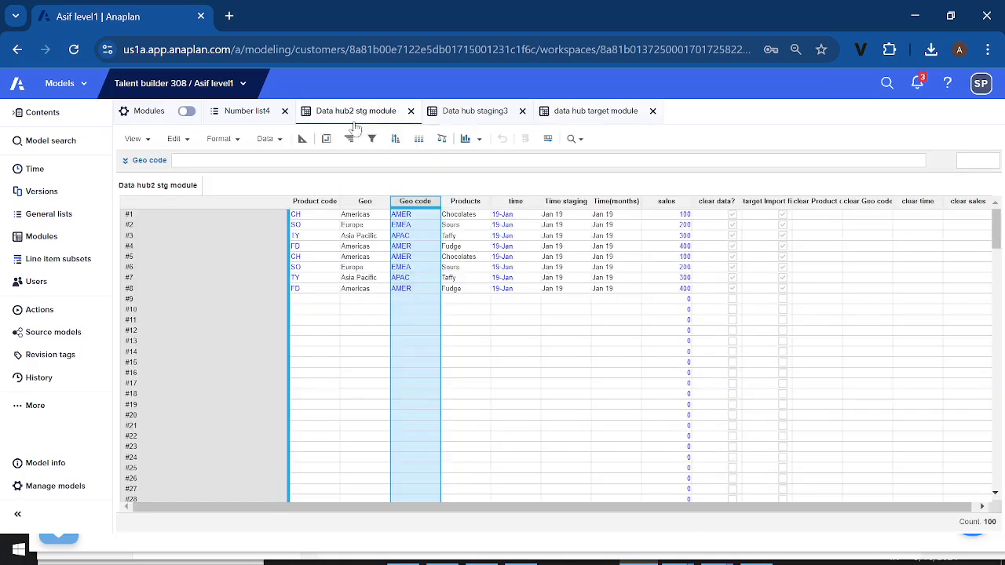
{"action": "left_click", "coordinate": [302, 138]}
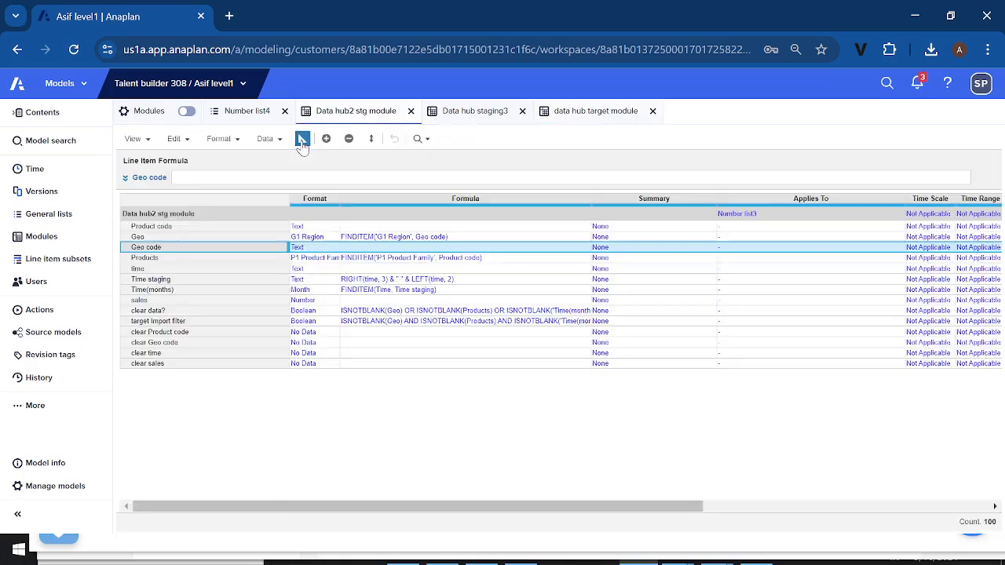
{"action": "left_click", "coordinate": [265, 260]}
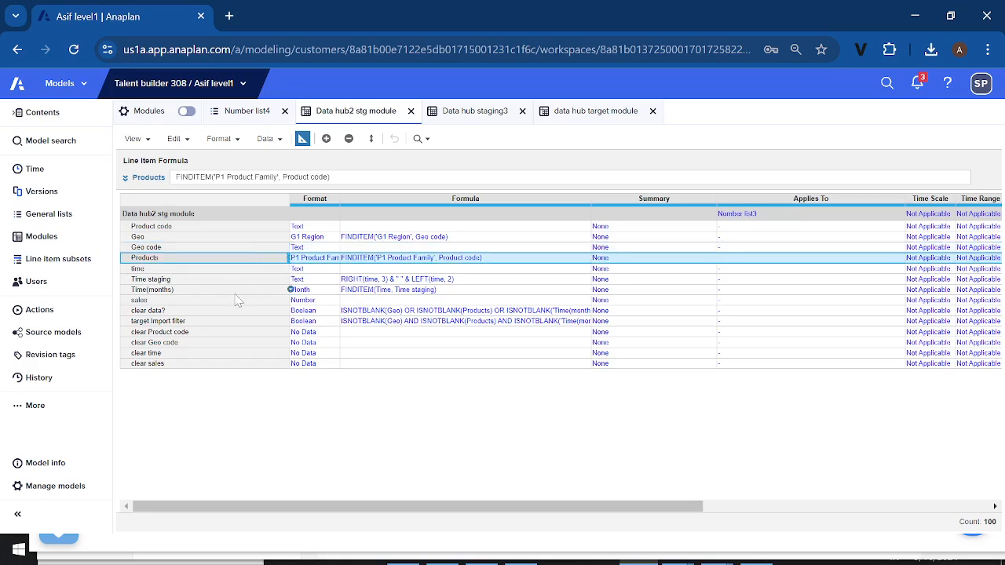
{"action": "left_click", "coordinate": [237, 290]}
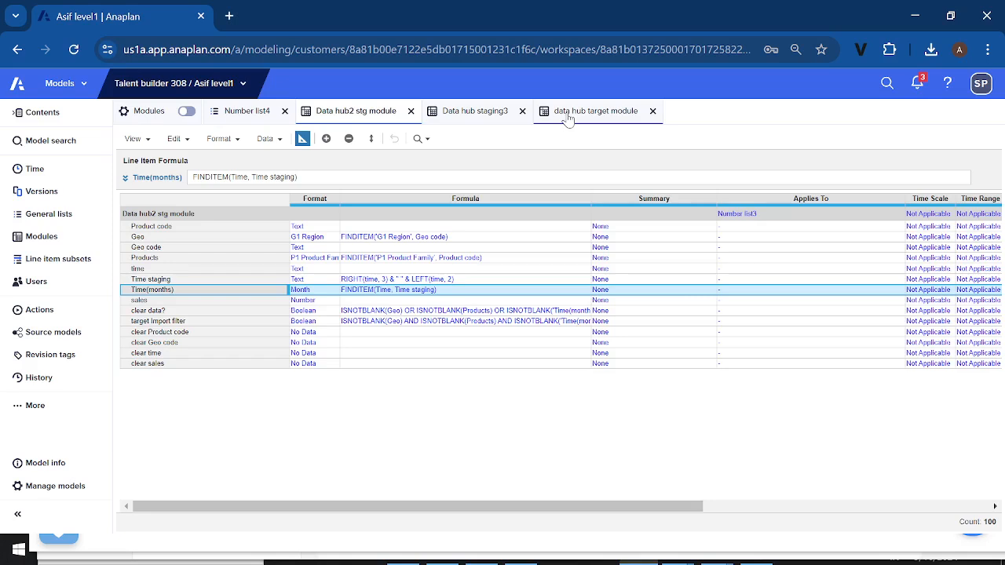
Compare the Sales by import and sales stg1 line items in the data hub target module
{"action": "left_click", "coordinate": [568, 114]}
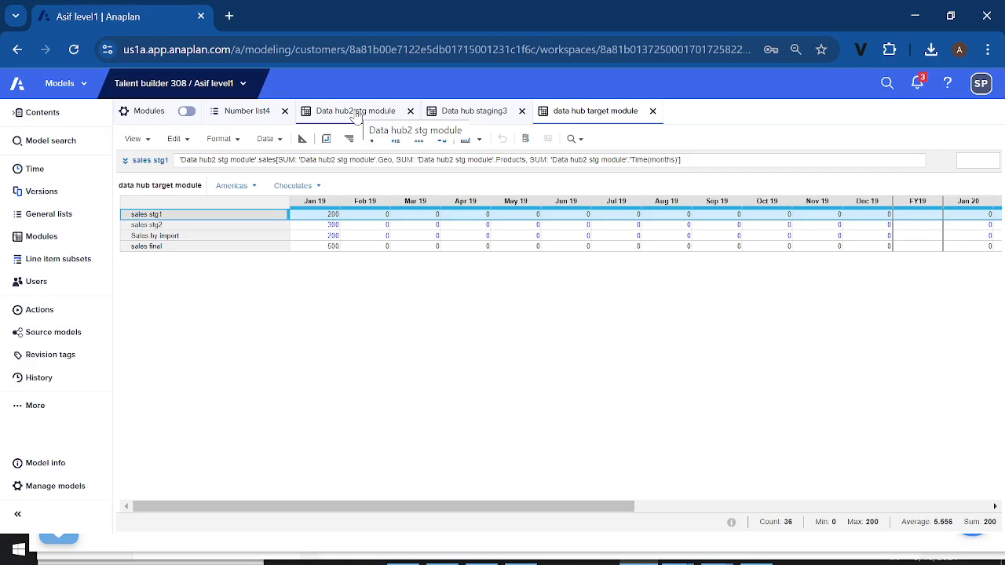
{"action": "left_click", "coordinate": [192, 237]}
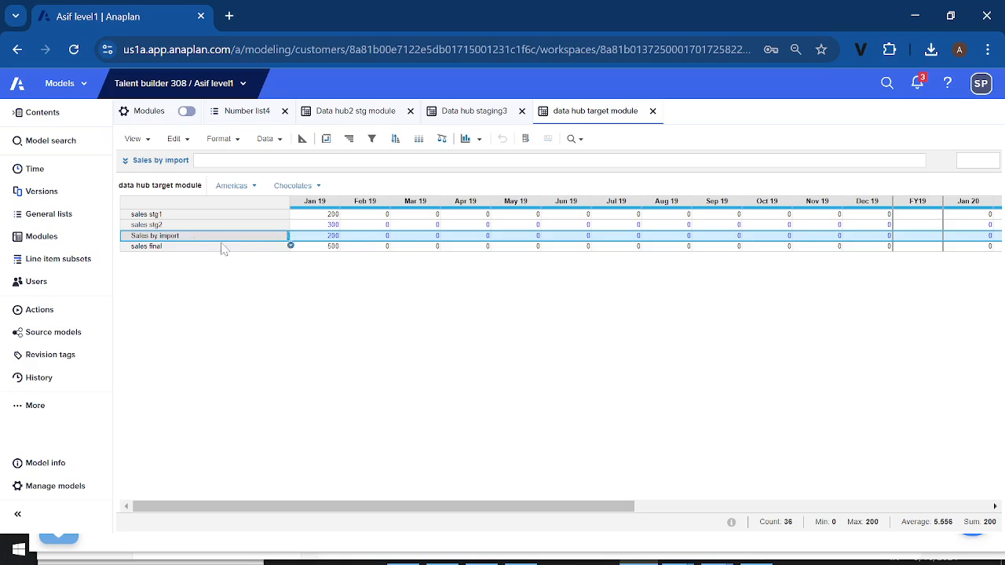
{"action": "left_click", "coordinate": [187, 215]}
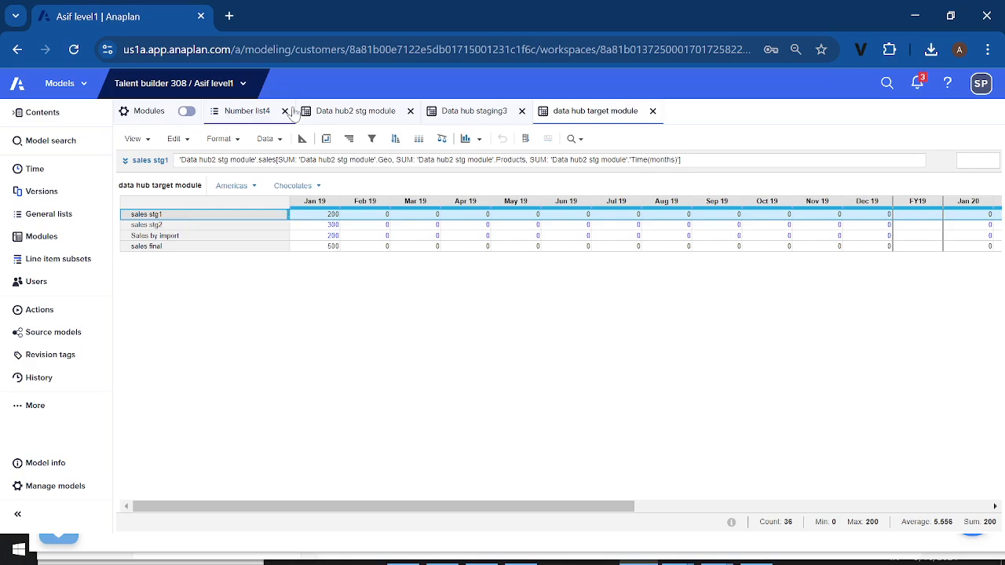
Compare the dimensions in the Data hub2 stg module blueprint with the data hub target module's pivot layout, leaving the pivot unchanged
{"action": "left_click", "coordinate": [355, 112]}
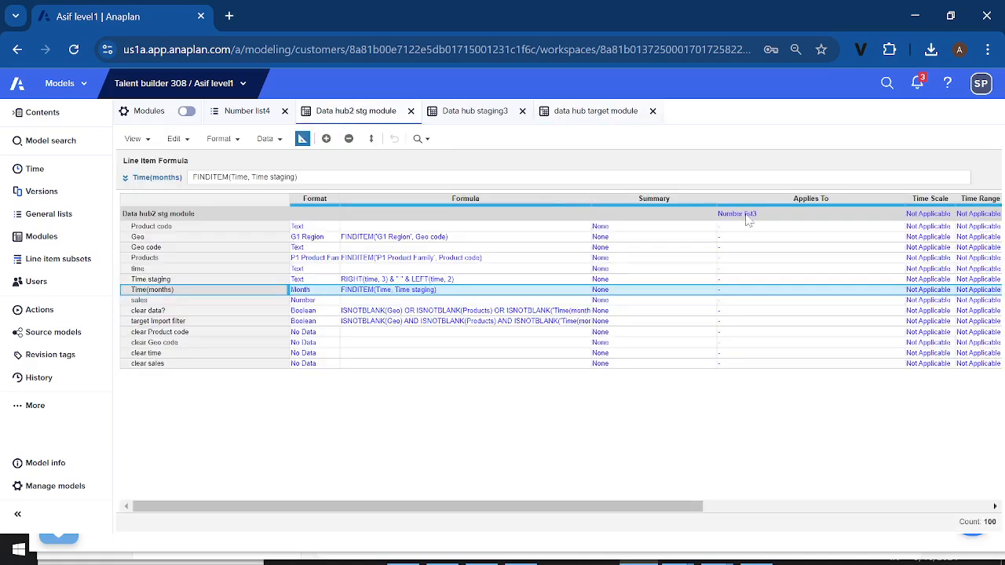
{"action": "left_click", "coordinate": [585, 116]}
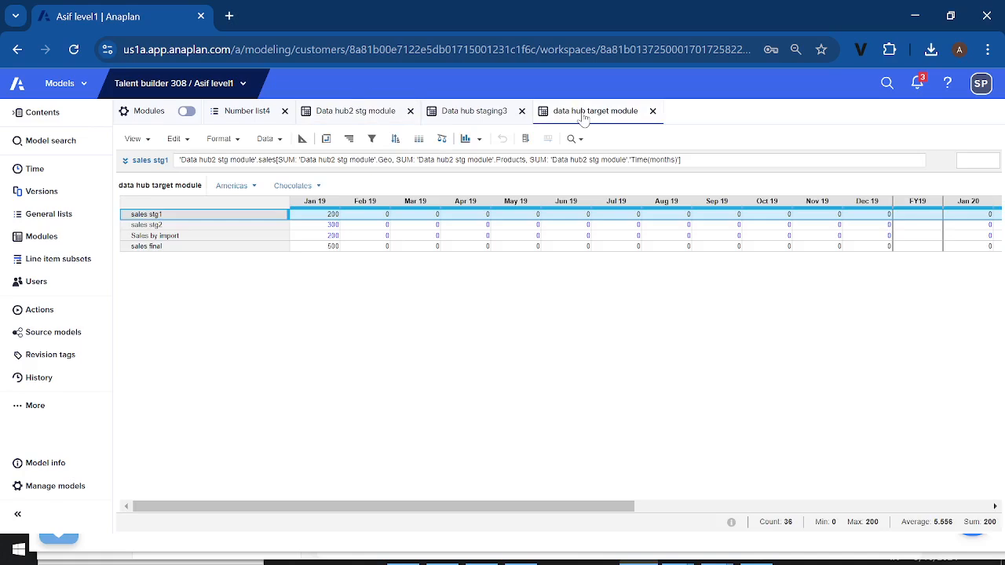
{"action": "left_click", "coordinate": [326, 140]}
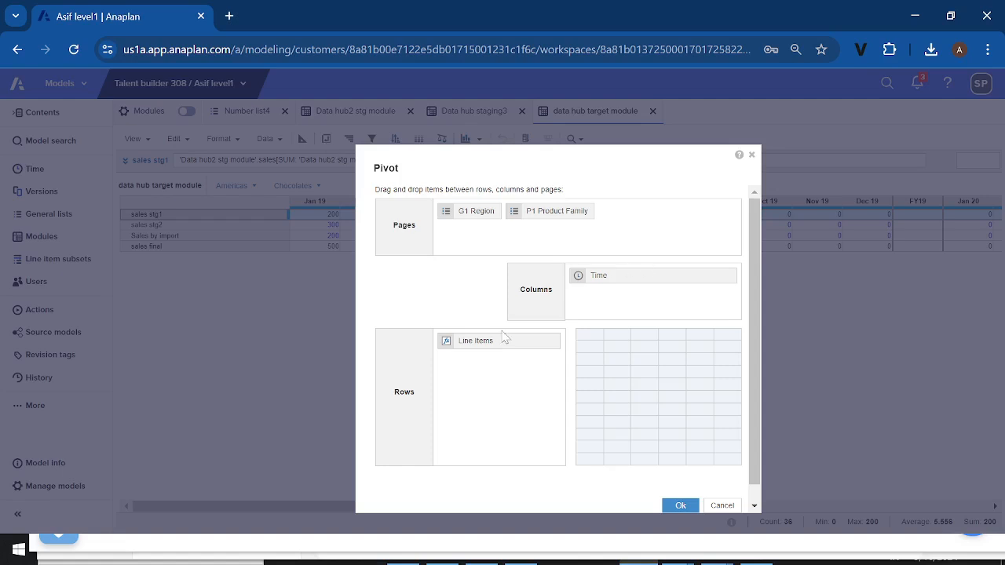
{"action": "left_click", "coordinate": [751, 156]}
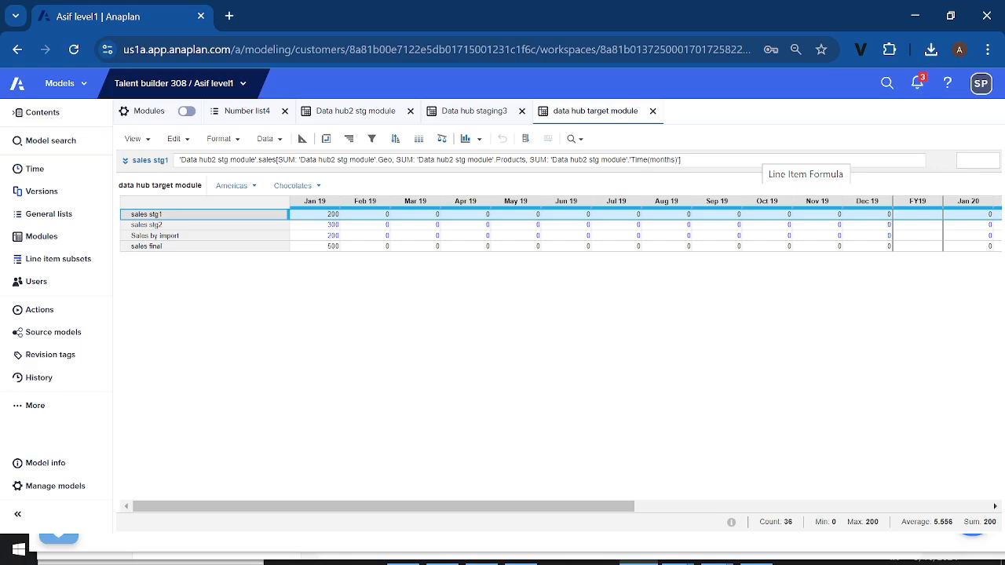
{"action": "left_click", "coordinate": [360, 114]}
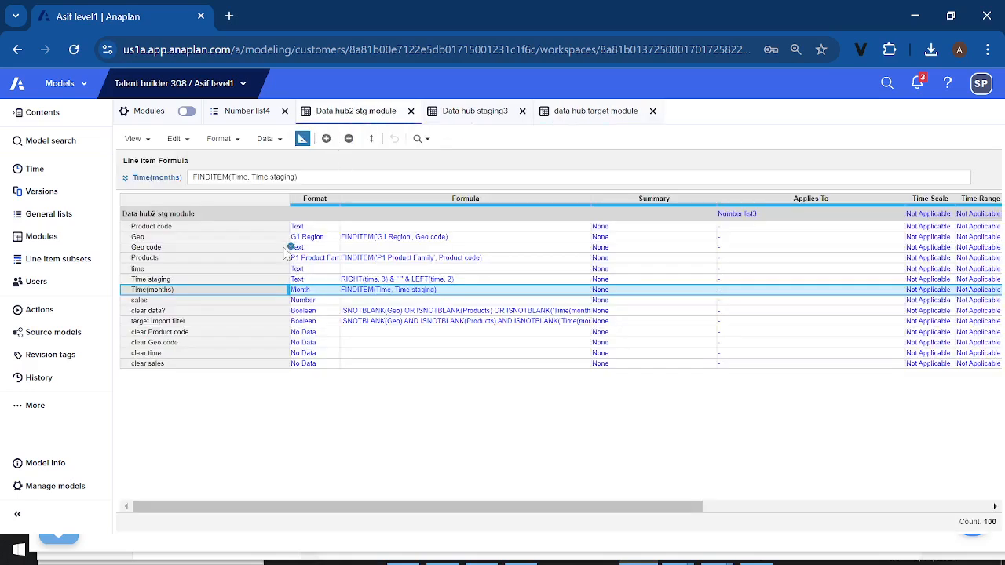
{"action": "left_click", "coordinate": [582, 117]}
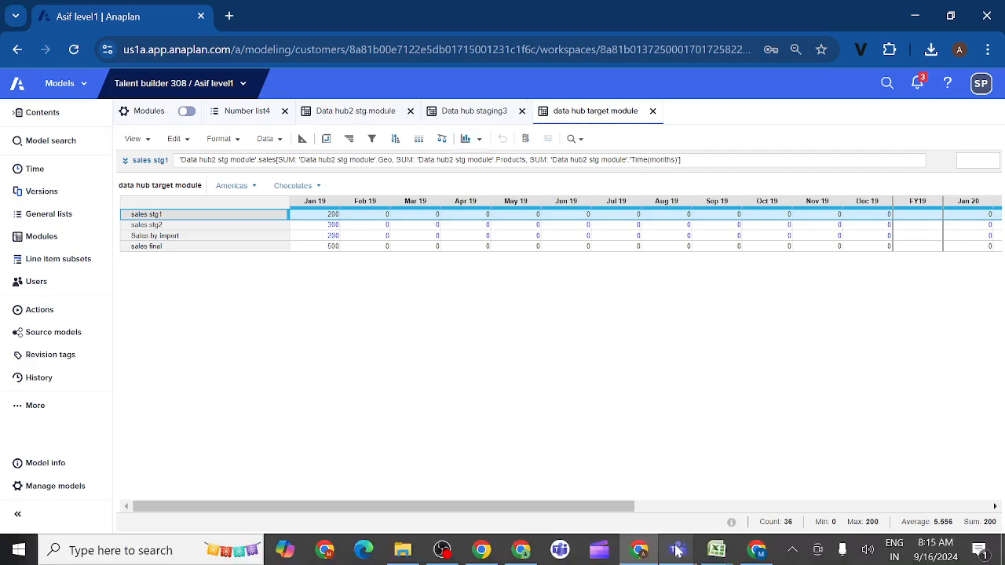
Switch to Microsoft Teams and bring up the Anaplan new group chat
{"action": "mouse_move", "coordinate": [677, 551]}
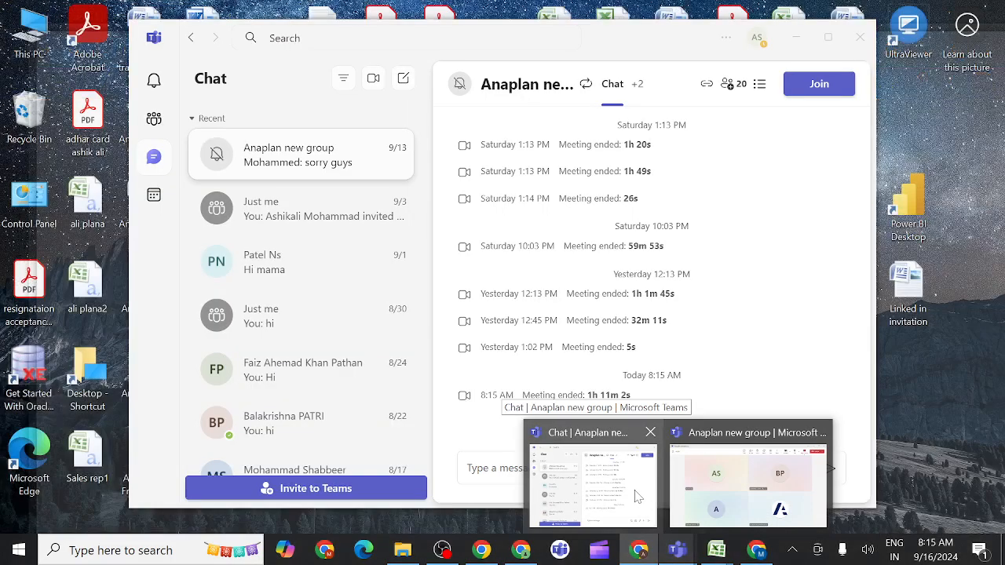
{"action": "left_click", "coordinate": [638, 497]}
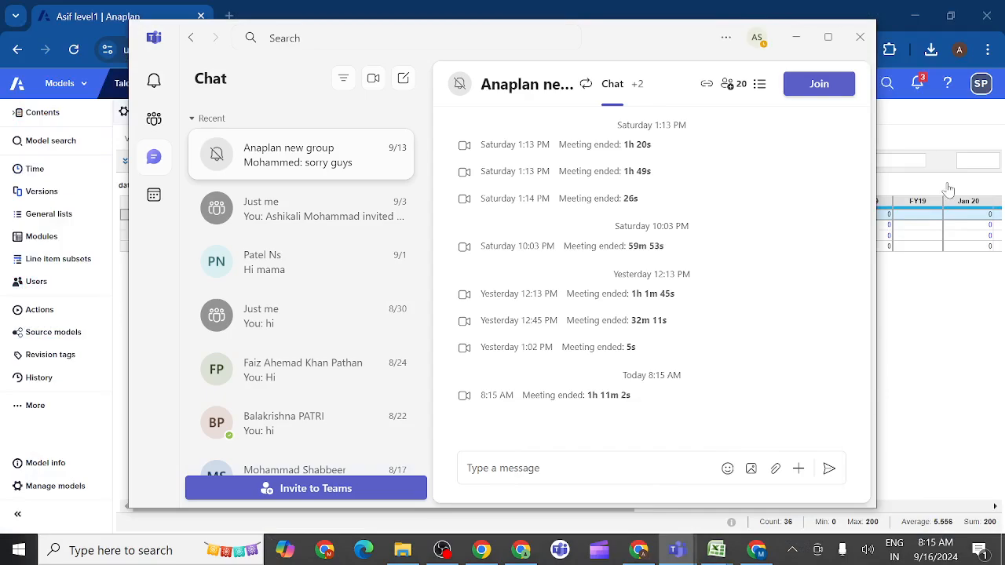
Join the Anaplan new group meeting with camera and microphone off, and unmute the microphone once in the call
{"action": "left_click", "coordinate": [816, 84]}
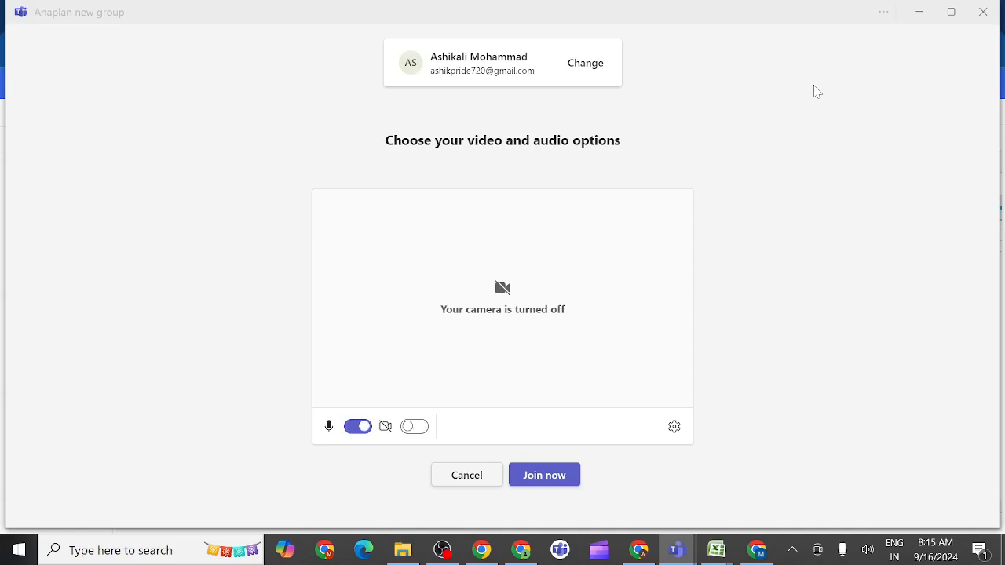
{"action": "left_click", "coordinate": [354, 432]}
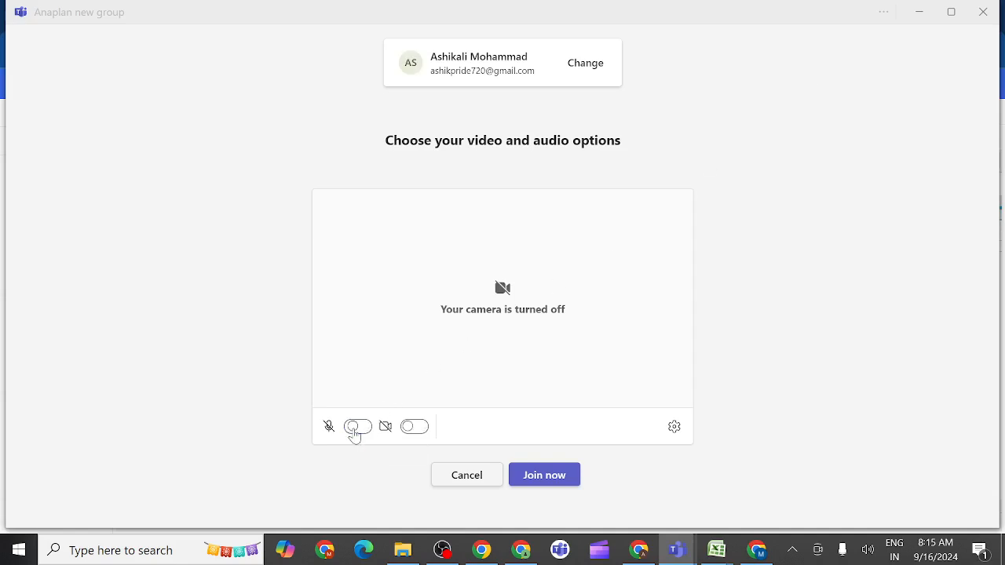
{"action": "left_click", "coordinate": [547, 477]}
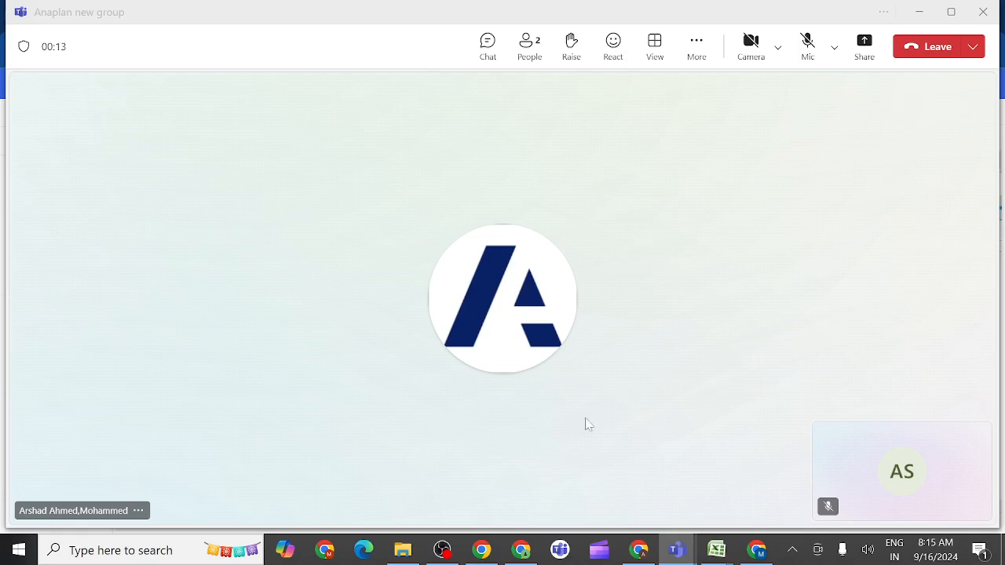
{"action": "left_click", "coordinate": [809, 50]}
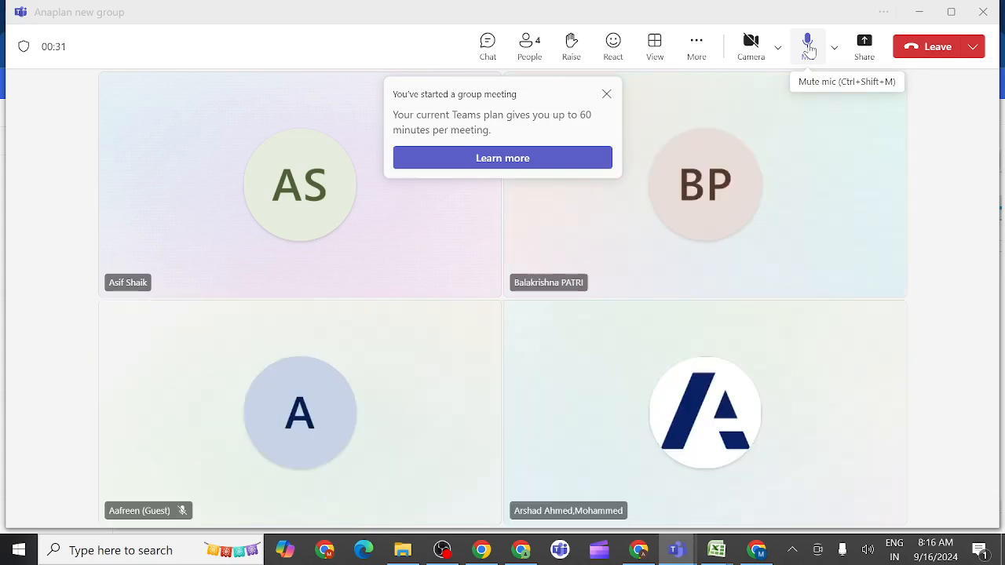
Dismiss the group meeting notice and share the entire screen with computer sound included
{"action": "left_click", "coordinate": [607, 95]}
{"action": "left_click", "coordinate": [865, 46]}
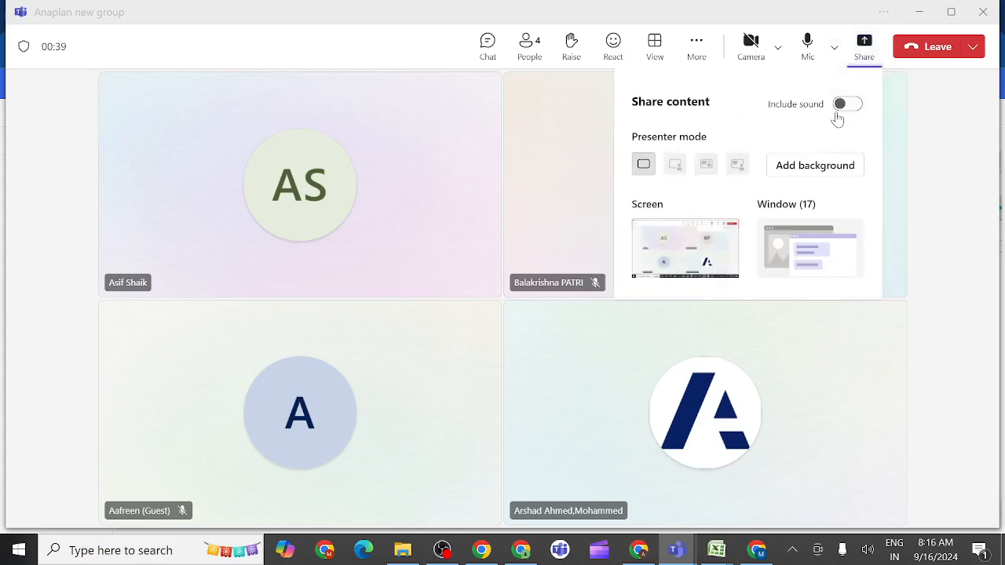
{"action": "left_click", "coordinate": [855, 110]}
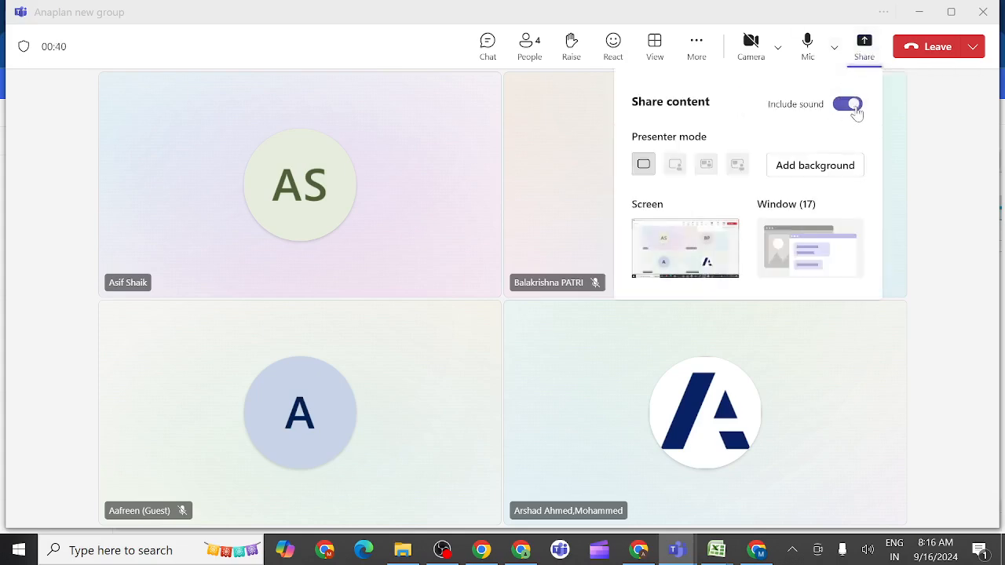
{"action": "left_click", "coordinate": [681, 251]}
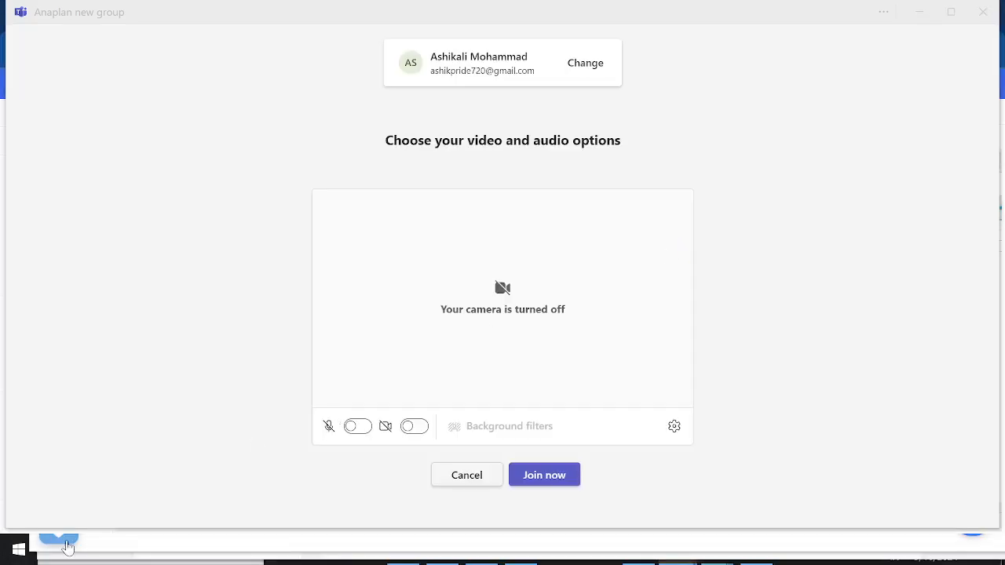
Switch to Anaplan in Chrome and review the data hub target module's pivot layout, leaving it unchanged
{"action": "left_click", "coordinate": [19, 549]}
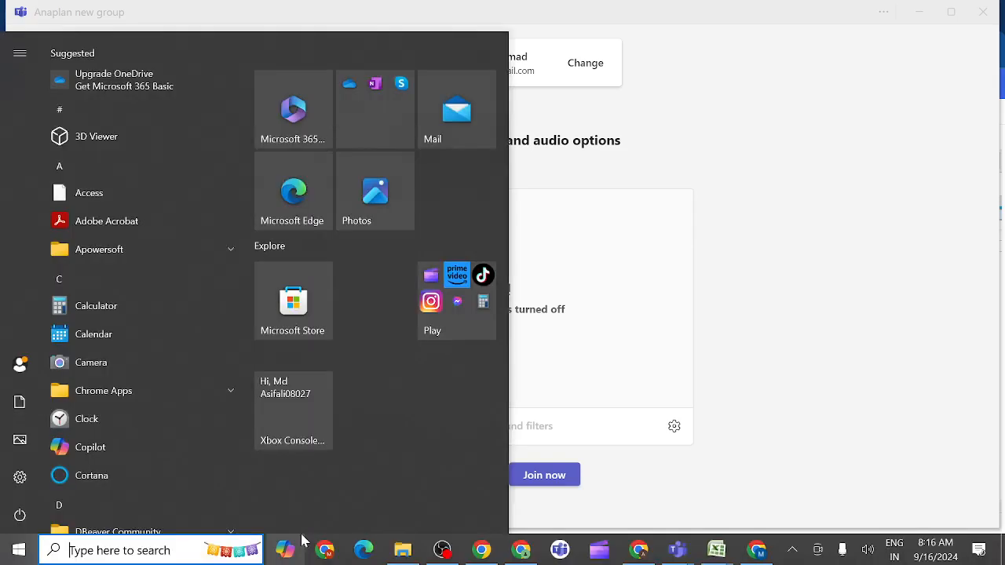
{"action": "mouse_move", "coordinate": [642, 552]}
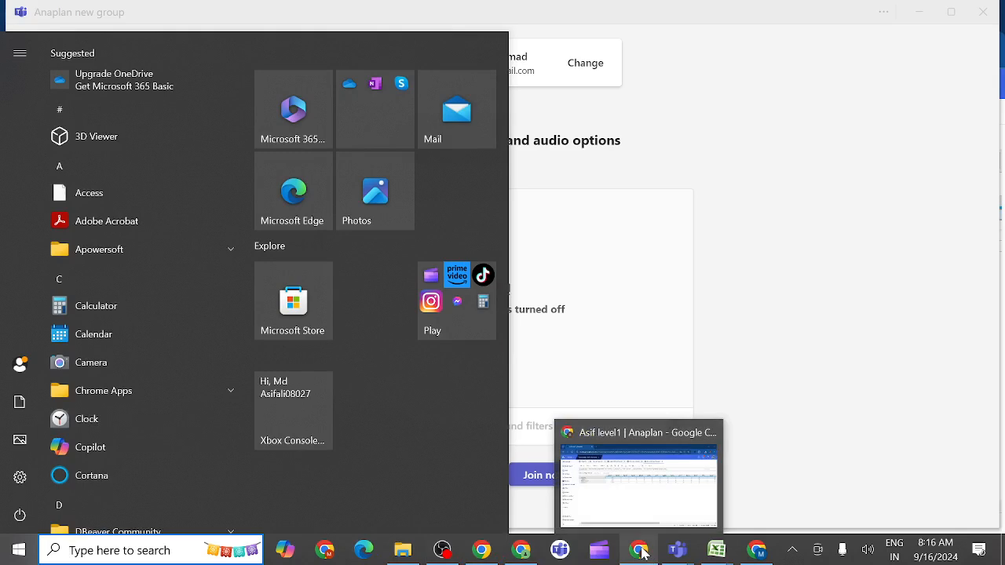
{"action": "left_click", "coordinate": [640, 512]}
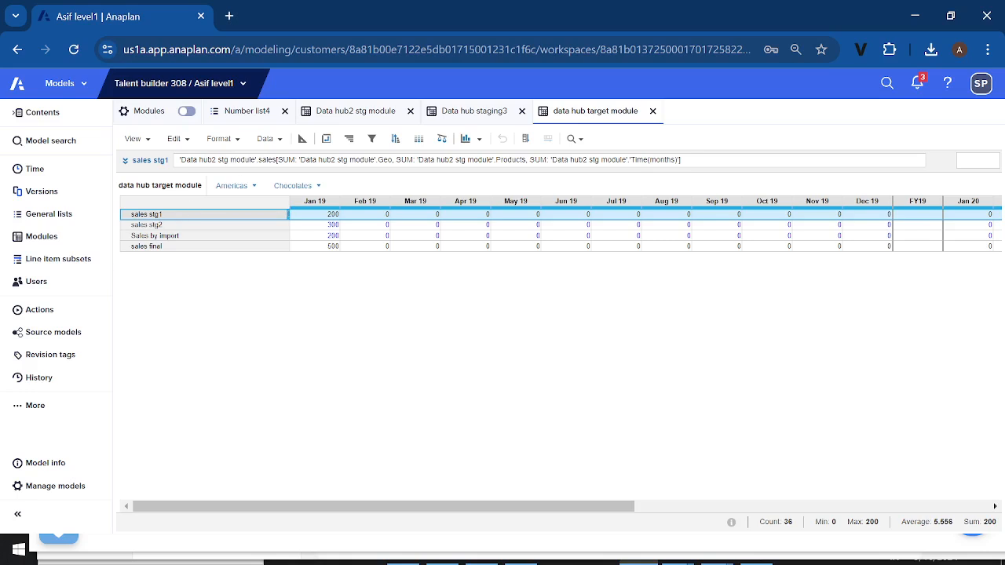
{"action": "left_click", "coordinate": [326, 141]}
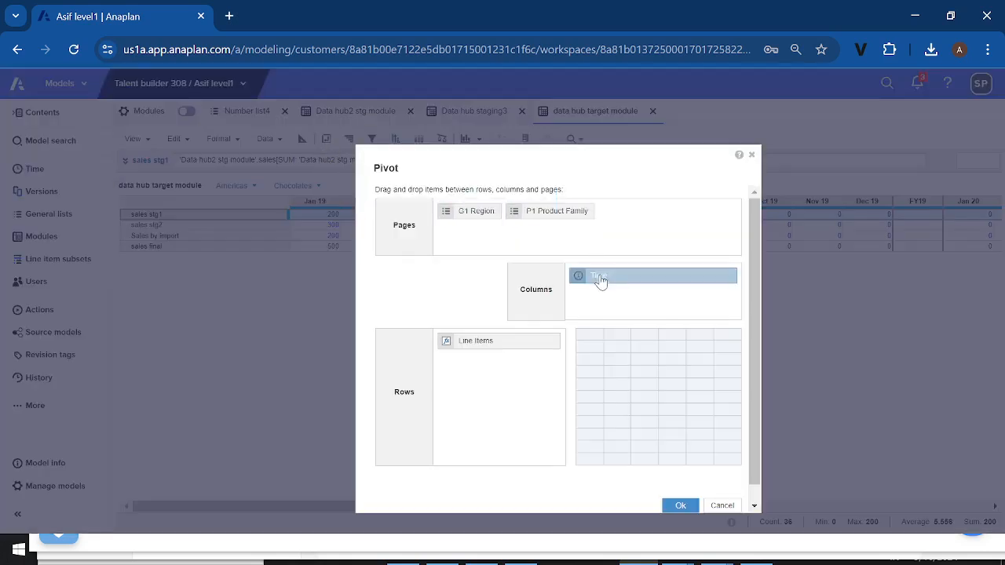
{"action": "scroll", "coordinate": [716, 514], "scroll_direction": "down", "scroll_amount": 1}
{"action": "left_click", "coordinate": [722, 488]}
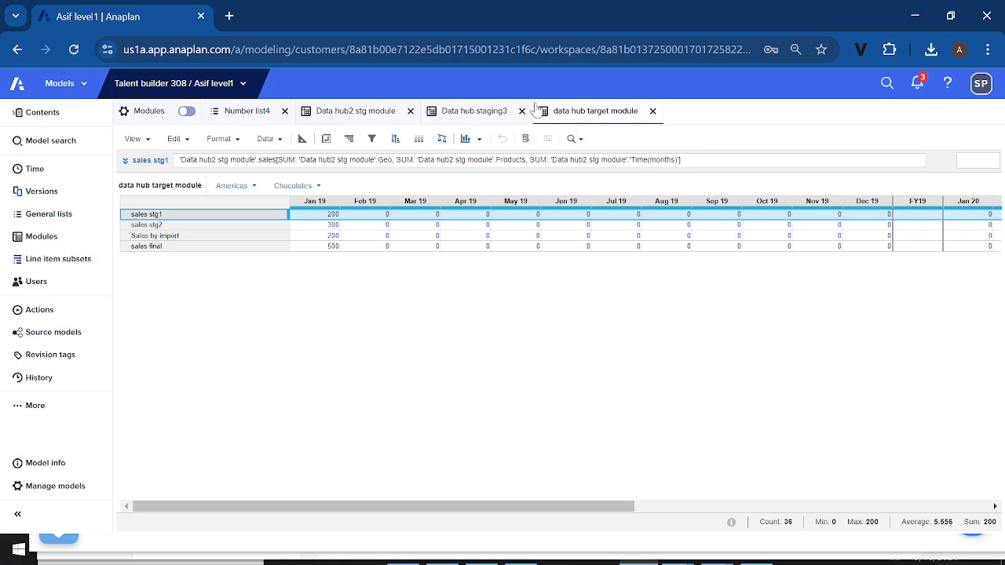
Examine the Geo, Products and time line items in the Data hub2 stg module blueprint, and look over the Data hub staging3 data
{"action": "left_click", "coordinate": [368, 115]}
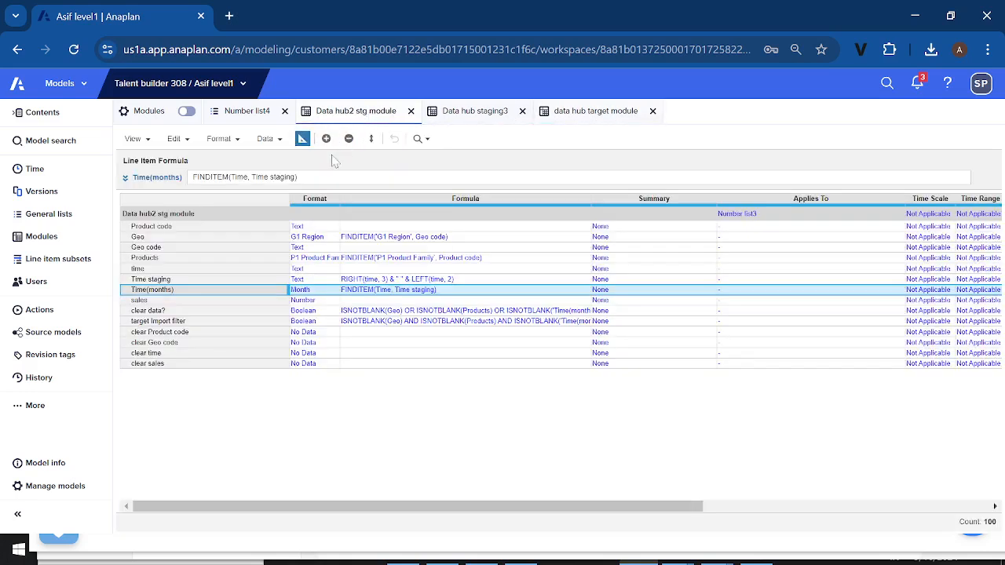
{"action": "left_click", "coordinate": [225, 238]}
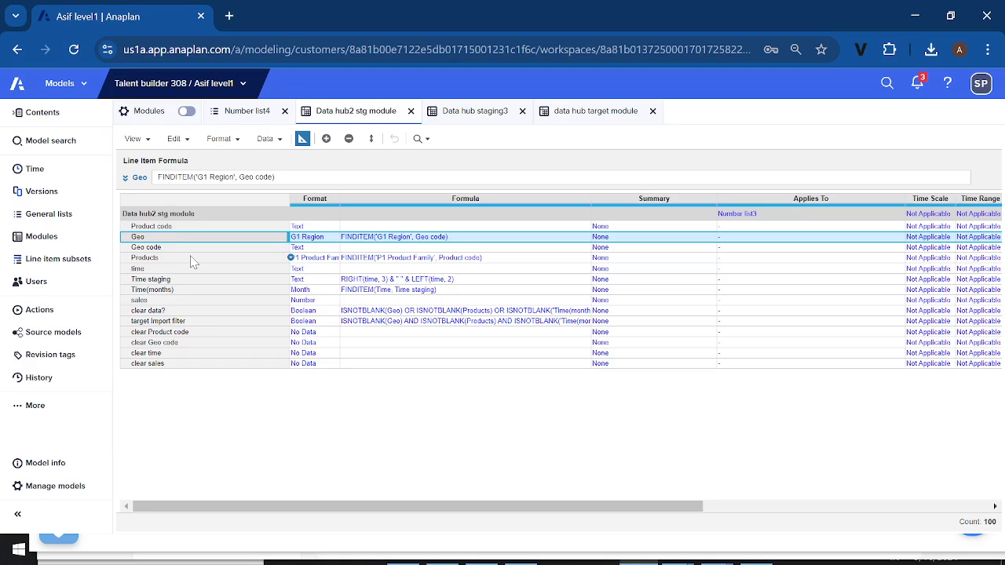
{"action": "left_click", "coordinate": [191, 259]}
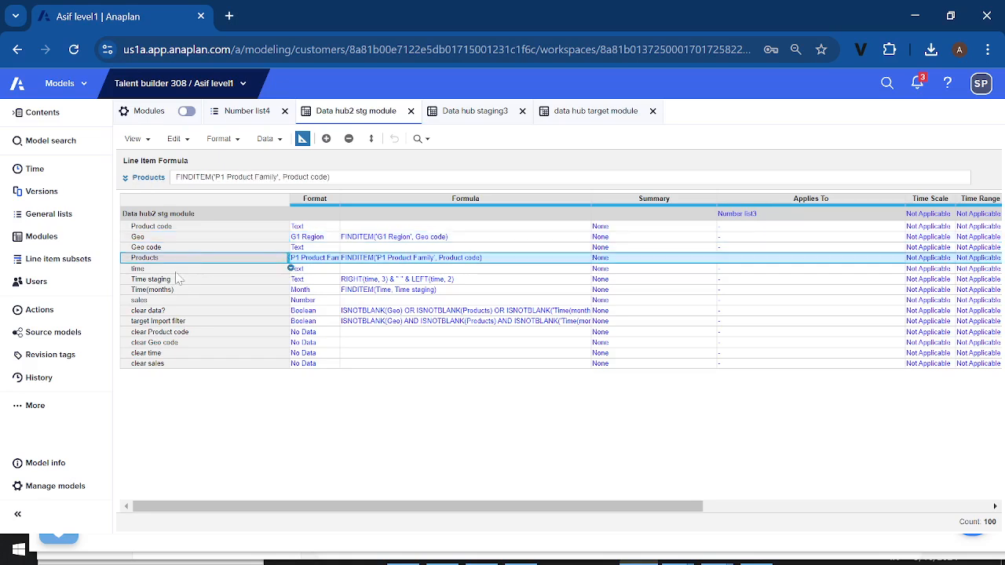
{"action": "left_click", "coordinate": [176, 273]}
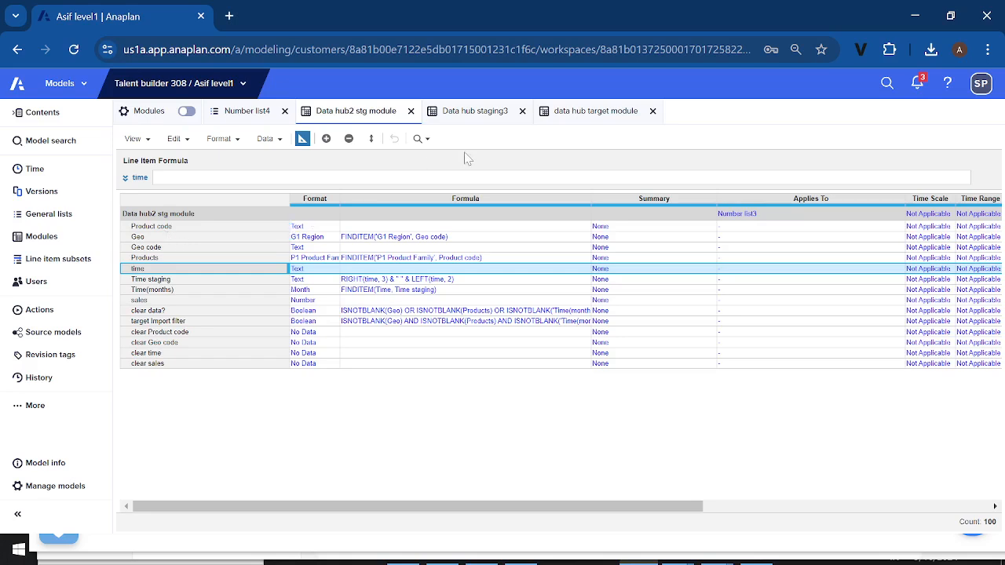
{"action": "left_click", "coordinate": [480, 113]}
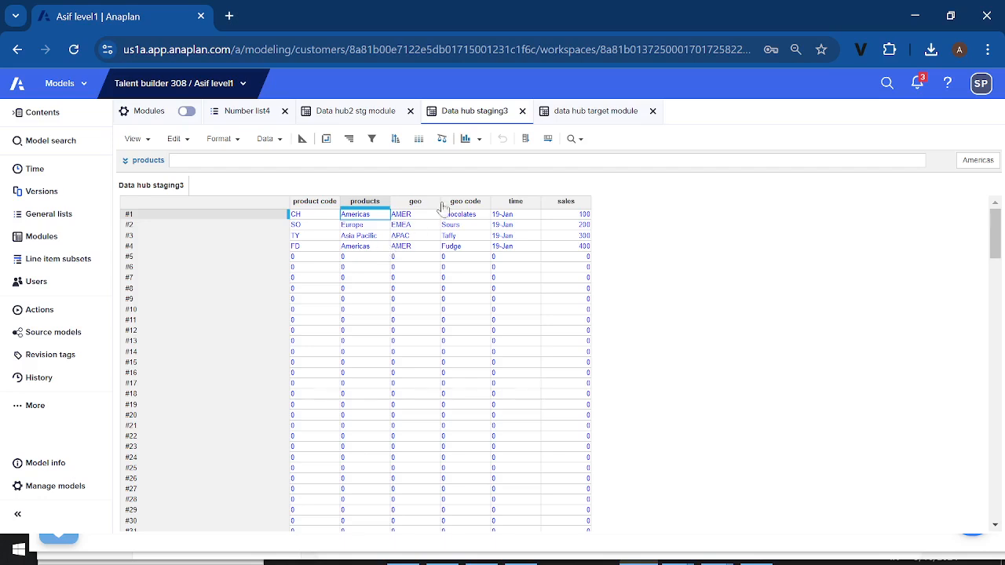
Review the Geo and Products formulas in Data hub2 stg module alongside the Jan 19 sales stg1 cell in the data hub target module
{"action": "left_click", "coordinate": [361, 113]}
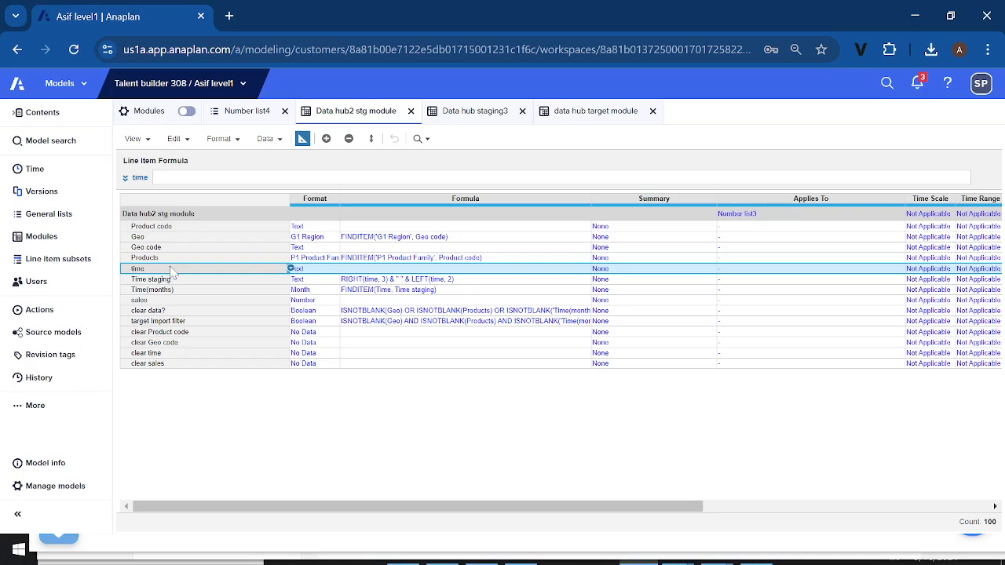
{"action": "left_click", "coordinate": [267, 238]}
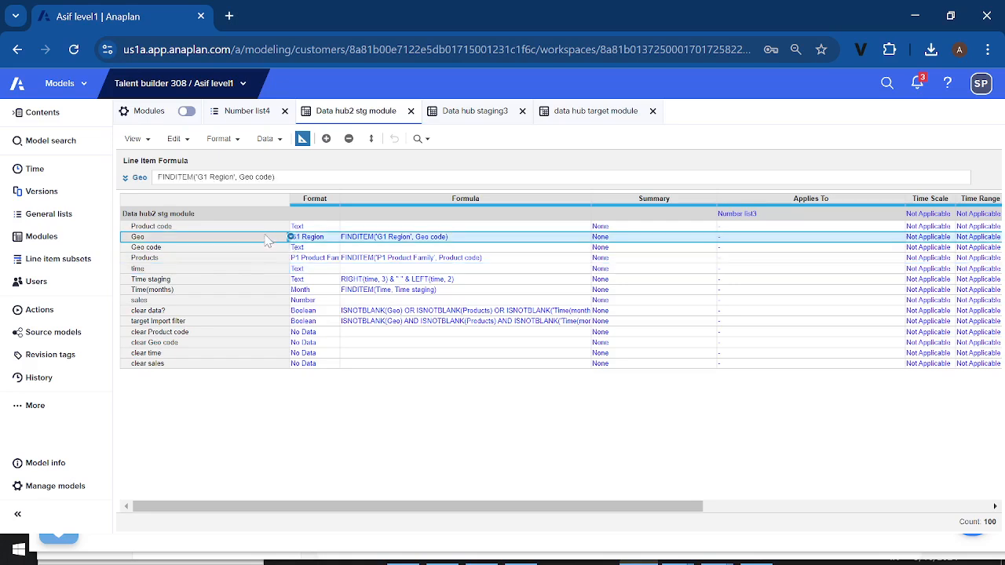
{"action": "left_click", "coordinate": [263, 259]}
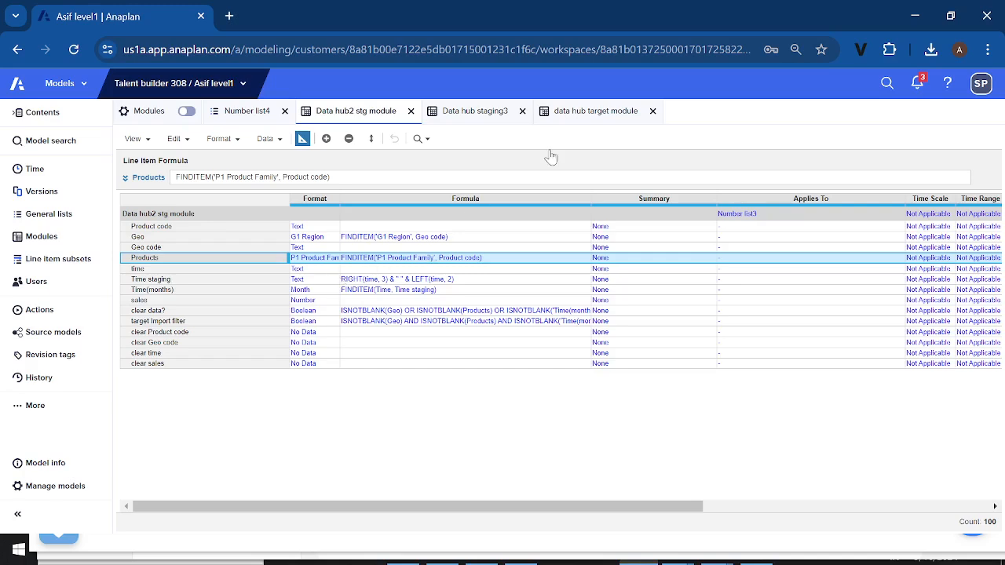
{"action": "left_click", "coordinate": [585, 120]}
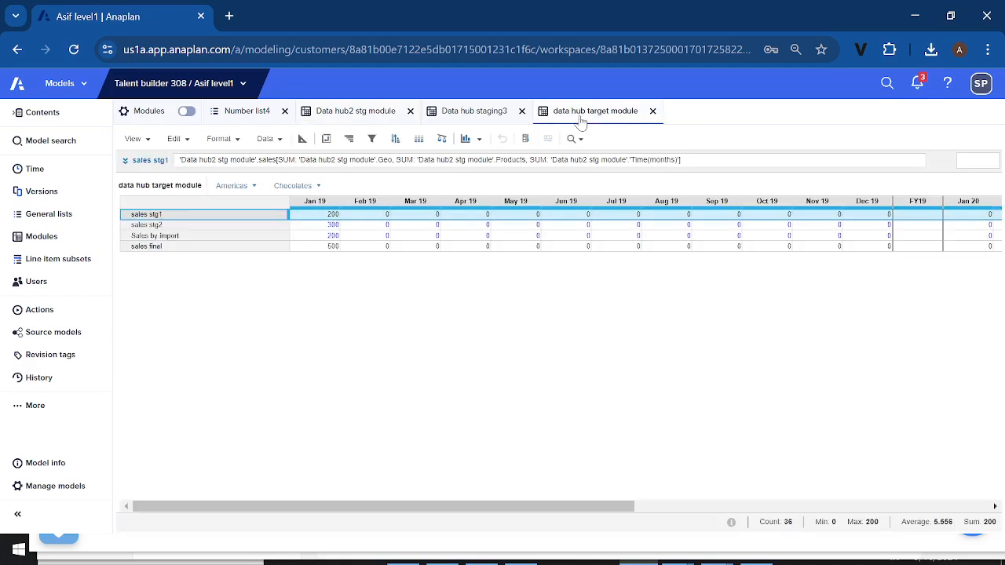
{"action": "left_click", "coordinate": [327, 215]}
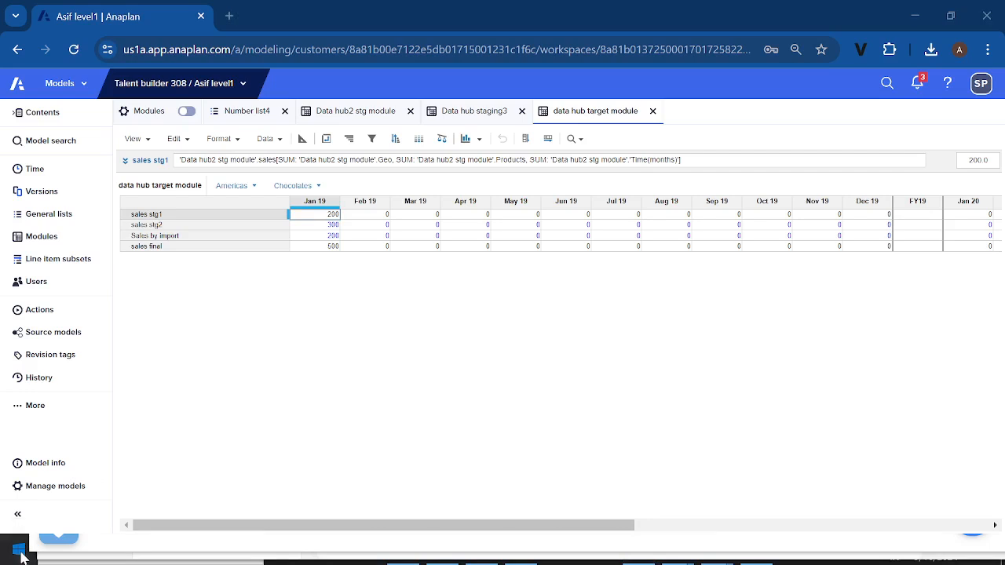
Switch to the Data hub staging3 workbook in Excel and examine the product code and sales values in its first data rows
{"action": "left_click", "coordinate": [22, 556]}
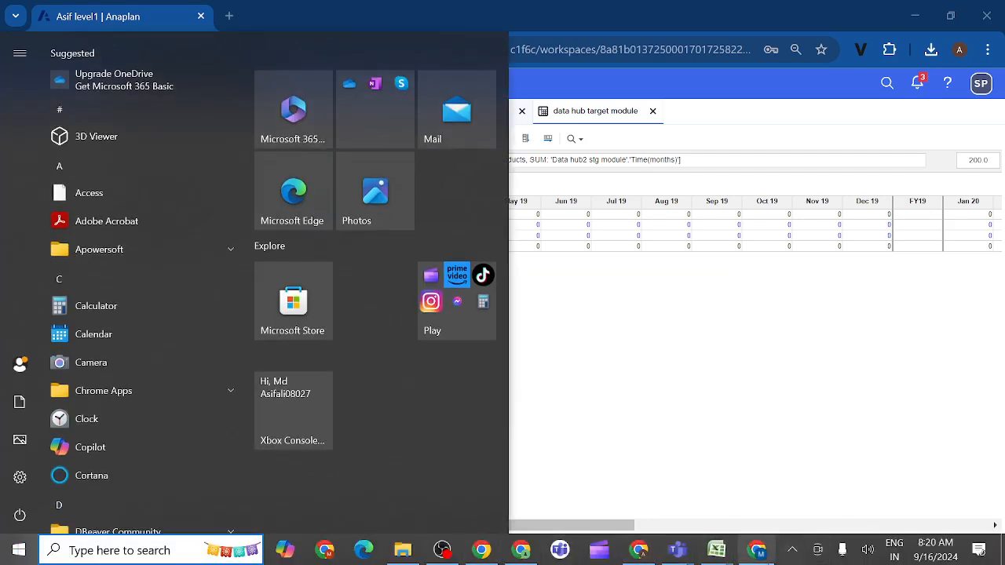
{"action": "mouse_move", "coordinate": [712, 552]}
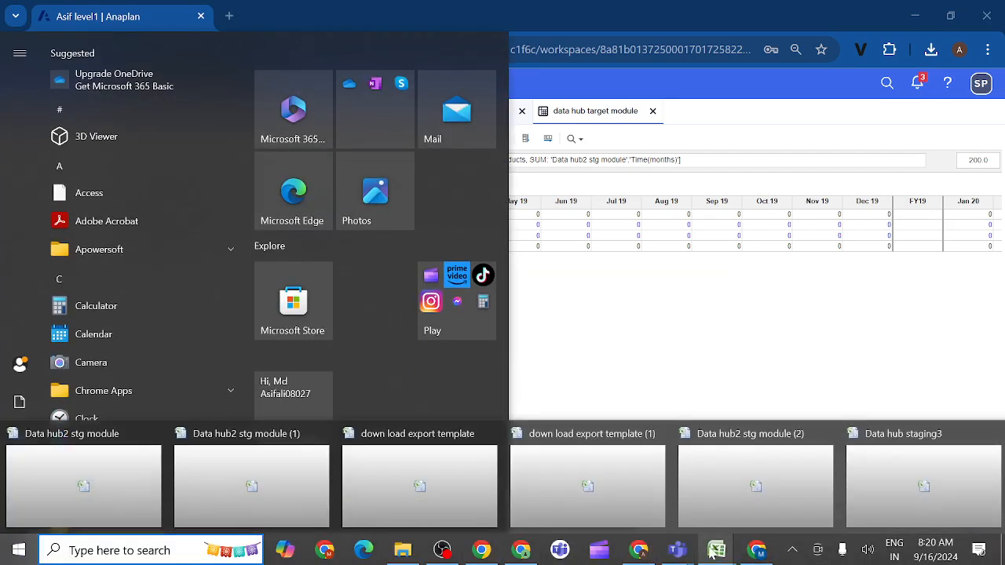
{"action": "left_click", "coordinate": [897, 502]}
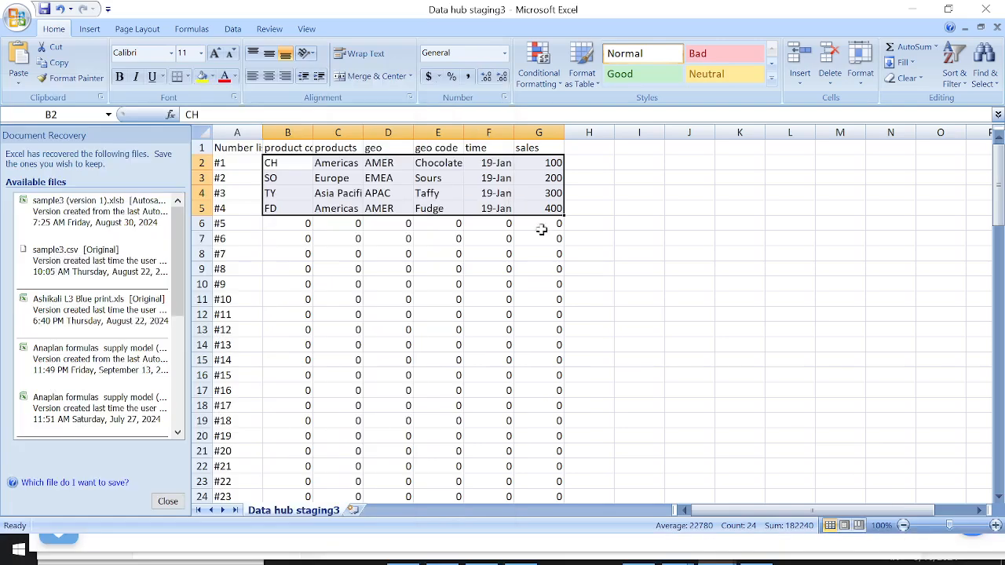
{"action": "left_click", "coordinate": [540, 173]}
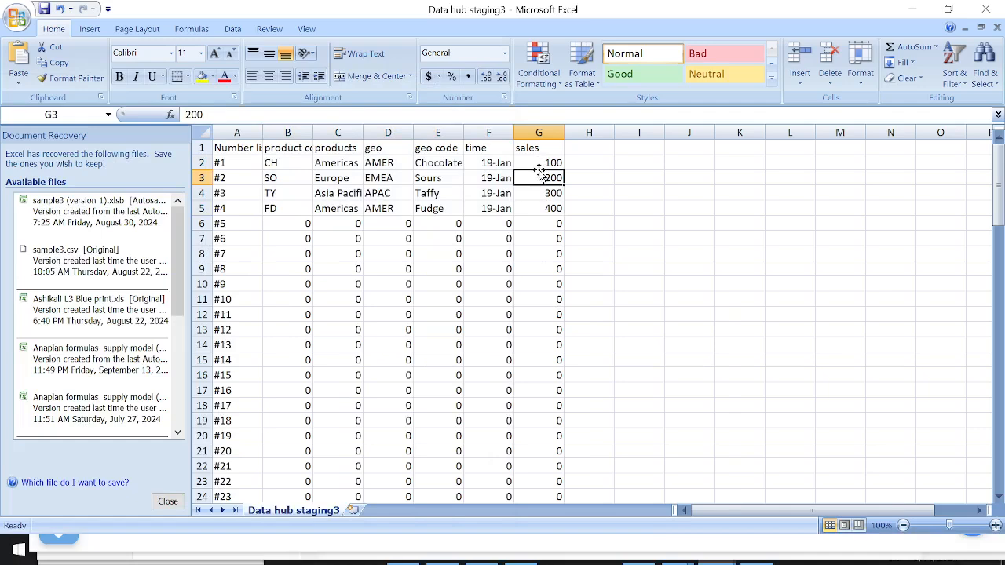
{"action": "left_click", "coordinate": [538, 166]}
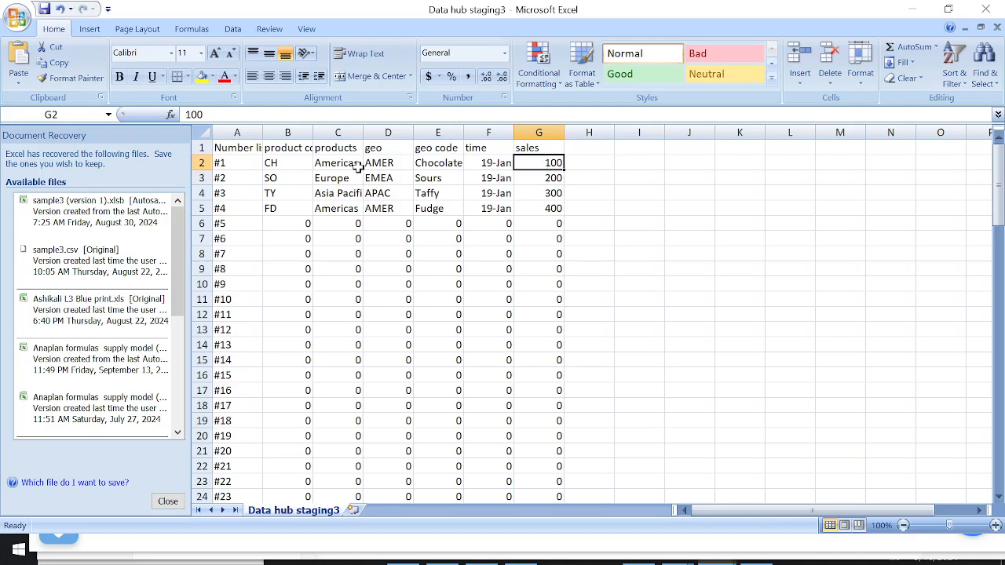
{"action": "left_click", "coordinate": [294, 164]}
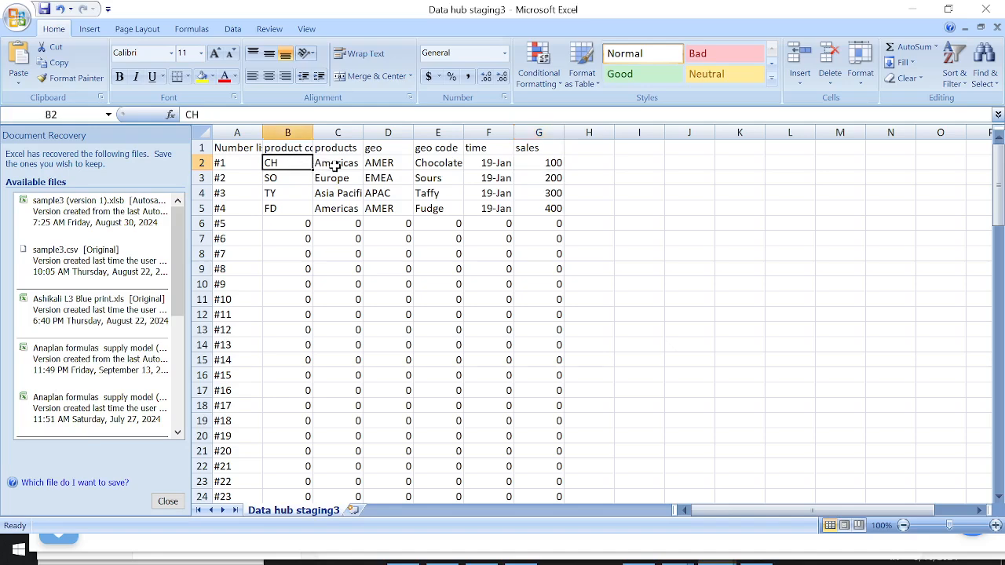
{"action": "left_click", "coordinate": [542, 164]}
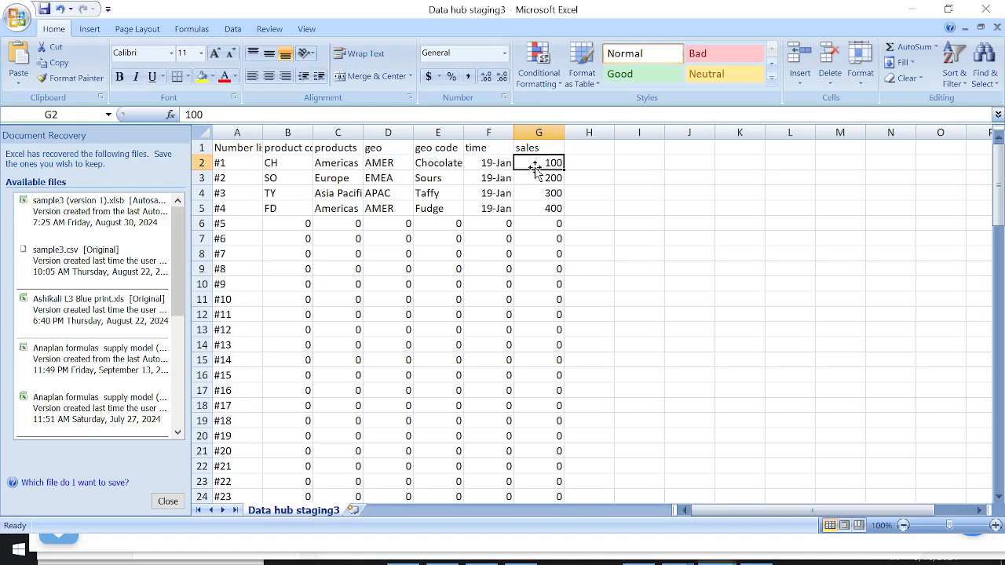
{"action": "double_click", "coordinate": [533, 163]}
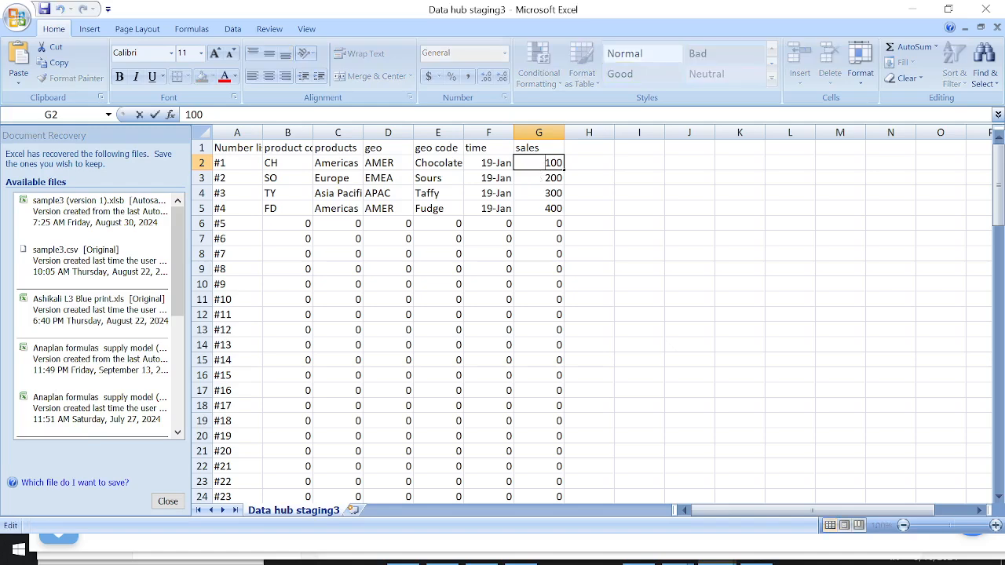
{"action": "key", "text": "Delete"}
{"action": "type", "text": "5"}
{"action": "key", "text": "BackSpace"}
{"action": "type", "text": "1"}
Switch to Microsoft Teams and bring up the ongoing Anaplan new group meeting window
{"action": "left_click", "coordinate": [27, 557]}
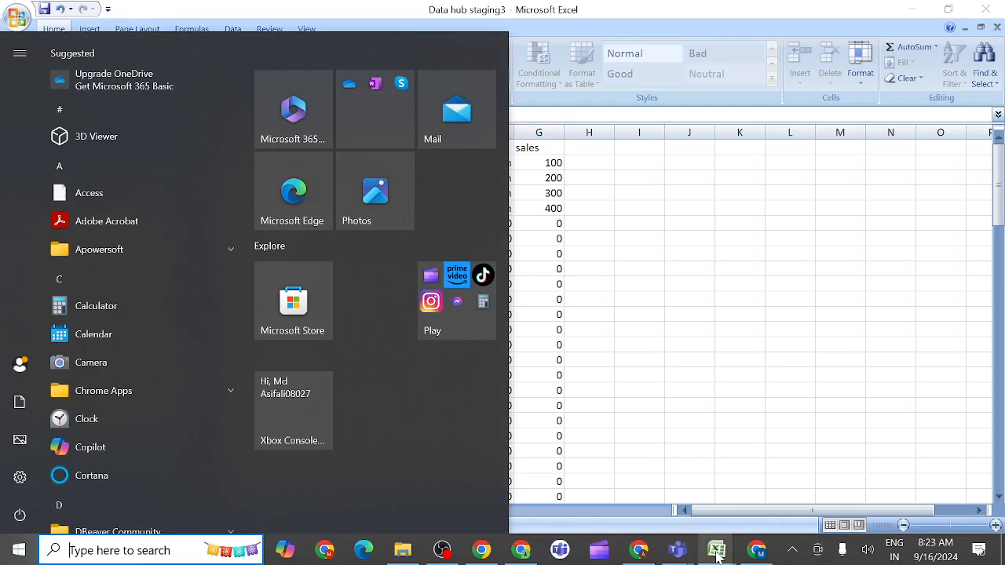
{"action": "mouse_move", "coordinate": [711, 556]}
{"action": "mouse_move", "coordinate": [676, 557]}
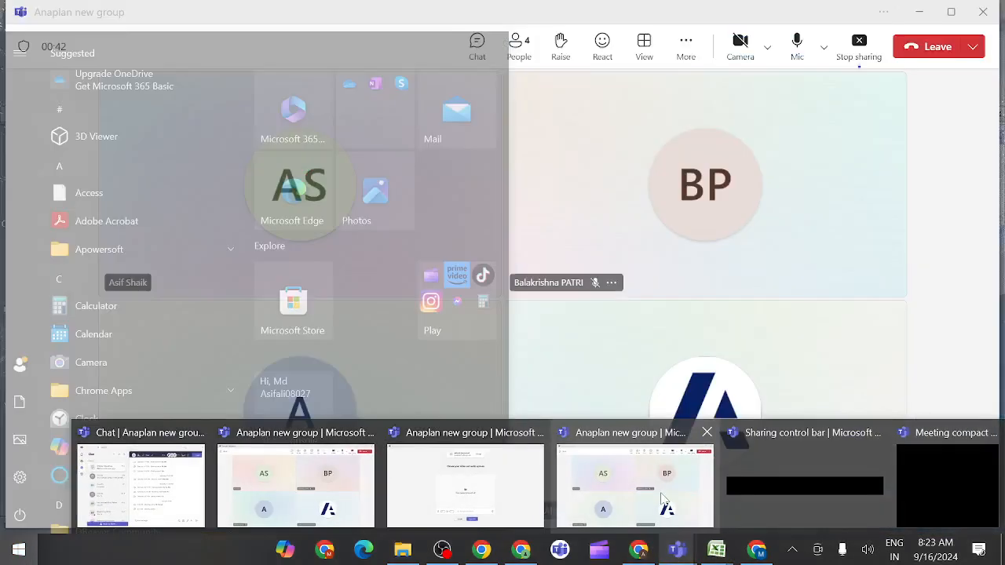
{"action": "left_click", "coordinate": [664, 502]}
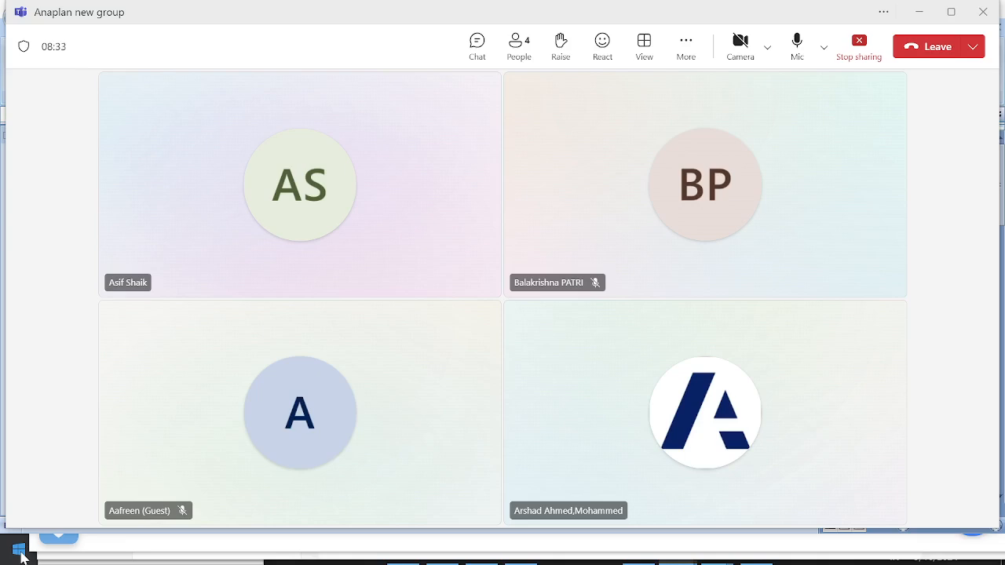
Switch to Anaplan in Chrome and compare the Data hub2 stg module line items with the sales stg1 formula in the data hub target module
{"action": "left_click", "coordinate": [19, 551]}
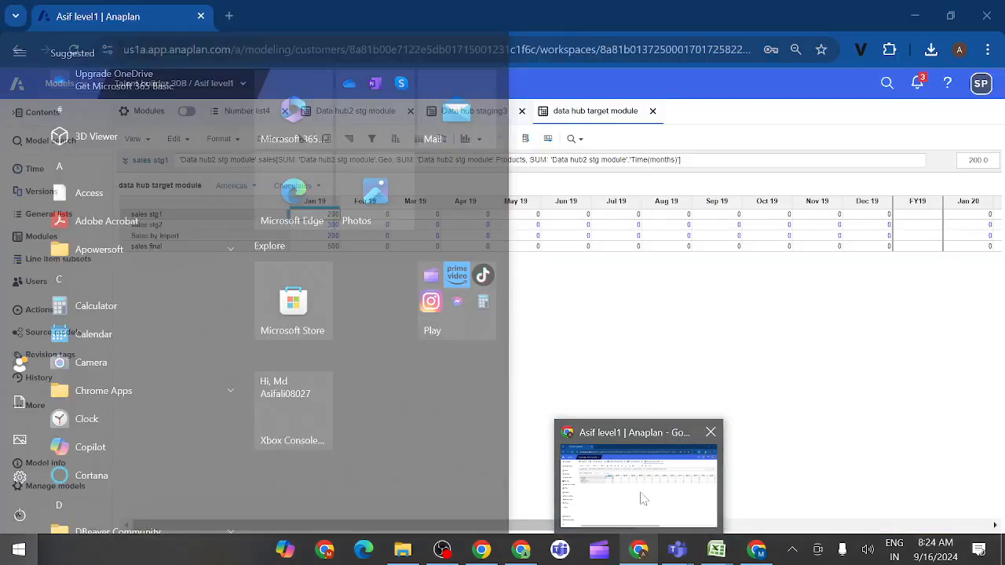
{"action": "left_click", "coordinate": [576, 467]}
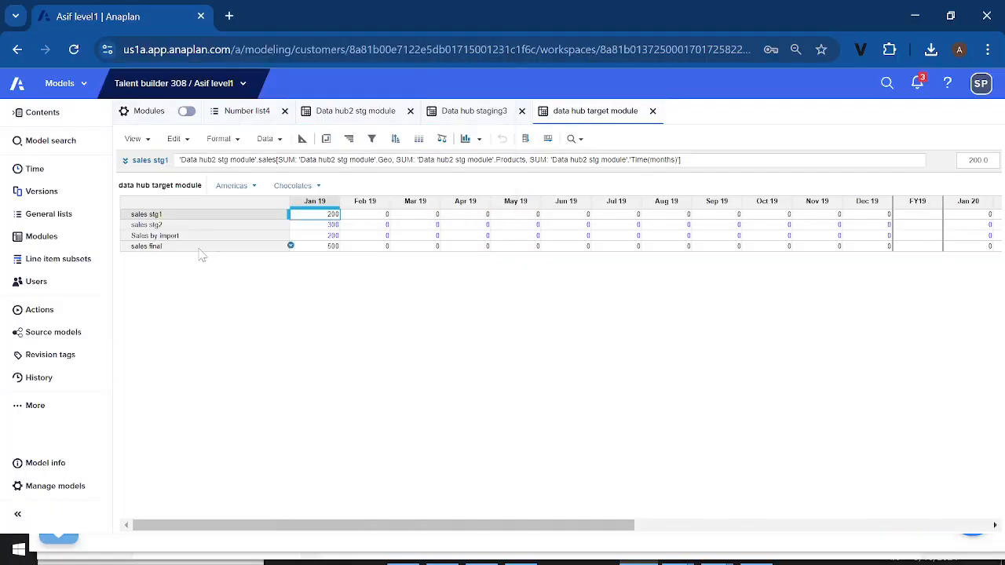
{"action": "left_click", "coordinate": [351, 112]}
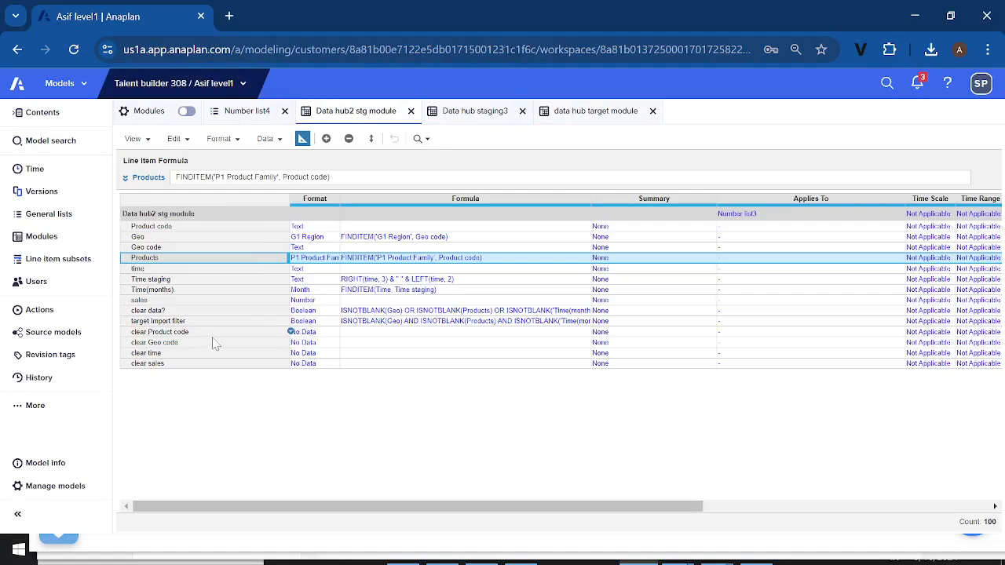
{"action": "left_click", "coordinate": [212, 342]}
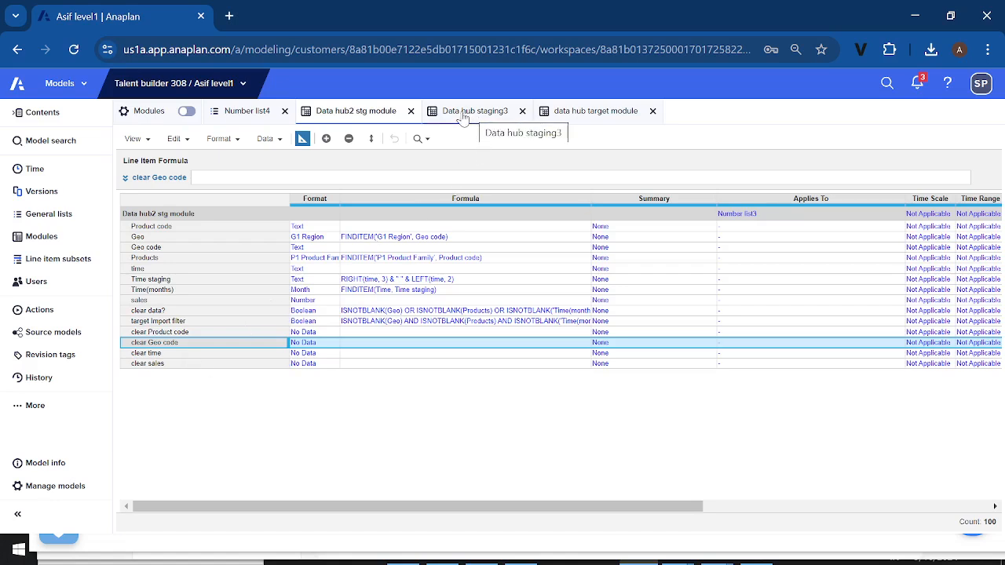
{"action": "left_click", "coordinate": [575, 114]}
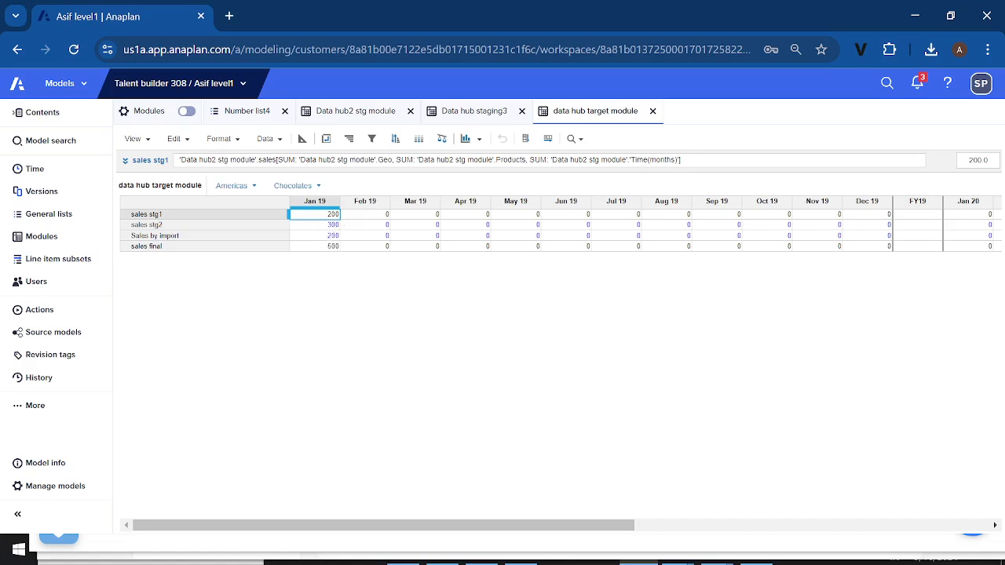
{"action": "left_click", "coordinate": [384, 118]}
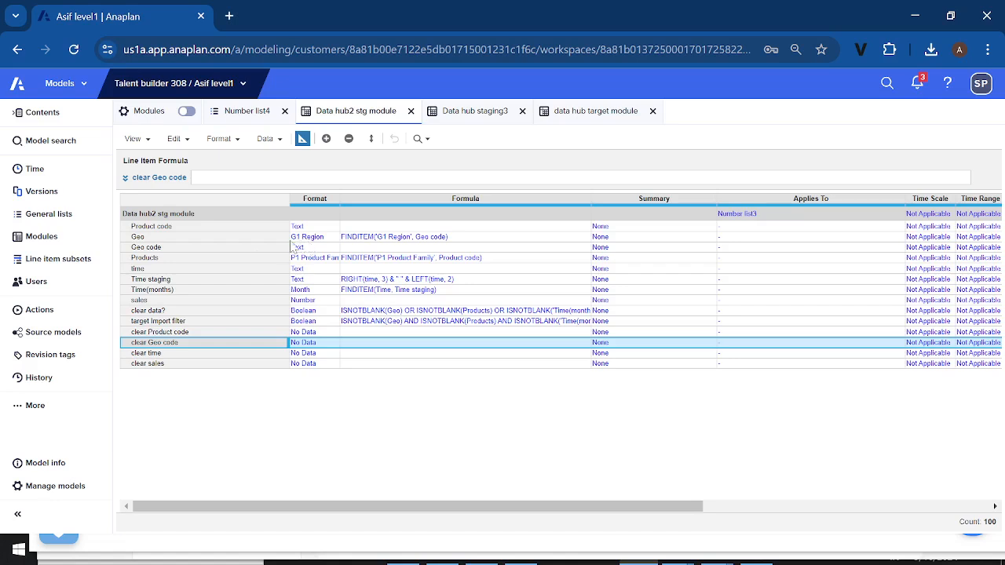
{"action": "left_click", "coordinate": [220, 228]}
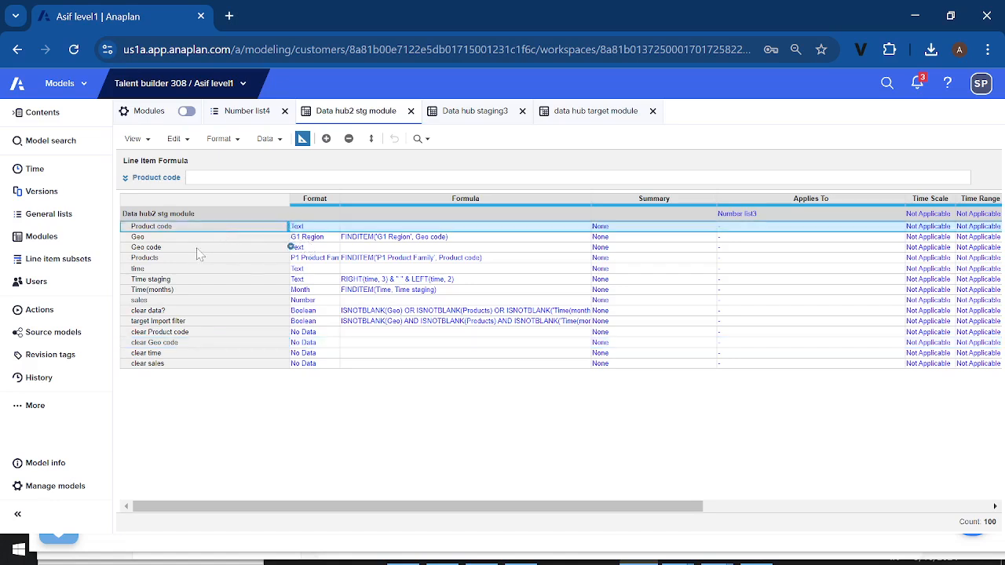
{"action": "left_click", "coordinate": [196, 258]}
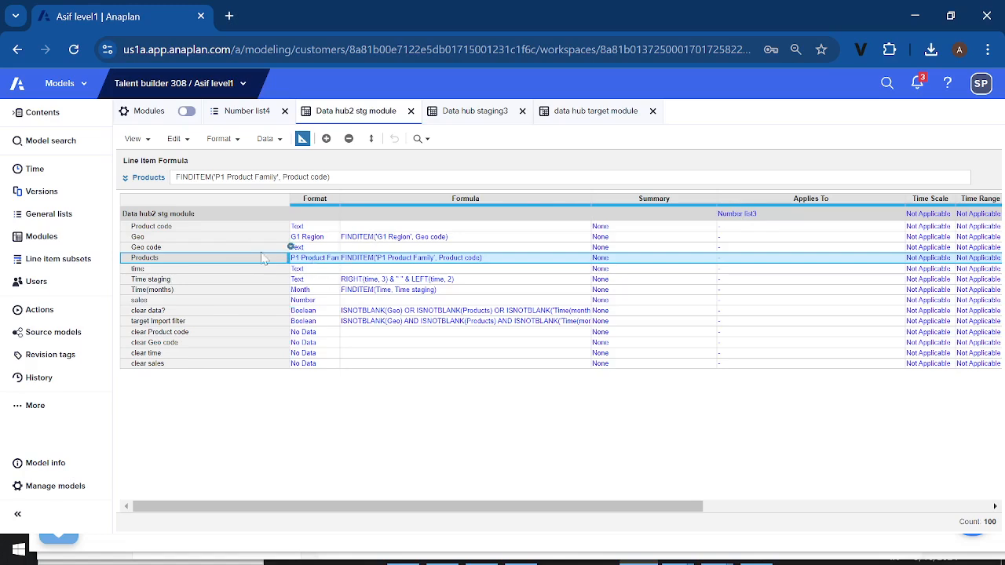
Publish the data hub target module import sourced from Data hub2 stg module to the Example dashboard
{"action": "left_click", "coordinate": [51, 314]}
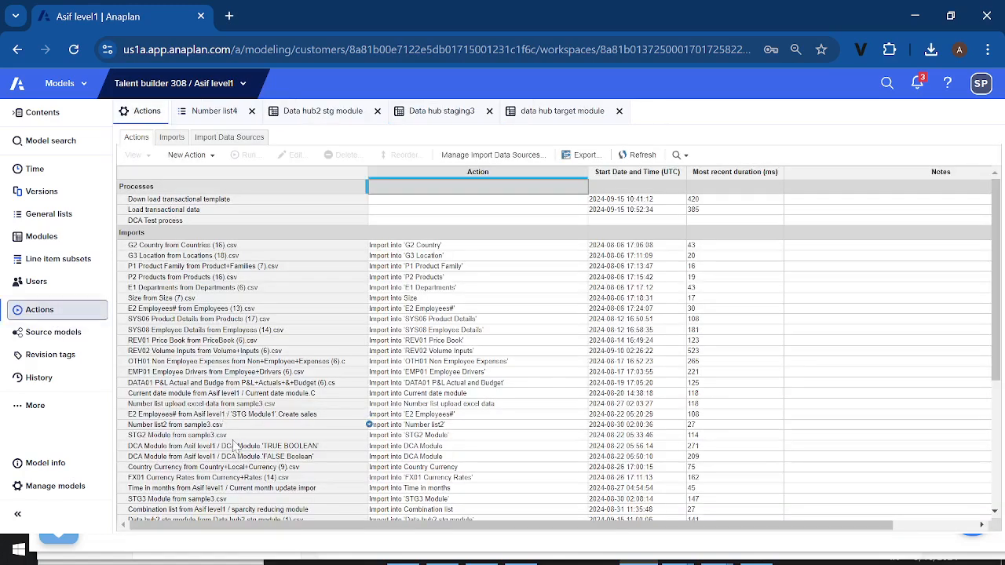
{"action": "scroll", "coordinate": [243, 450], "scroll_direction": "down", "scroll_amount": 3}
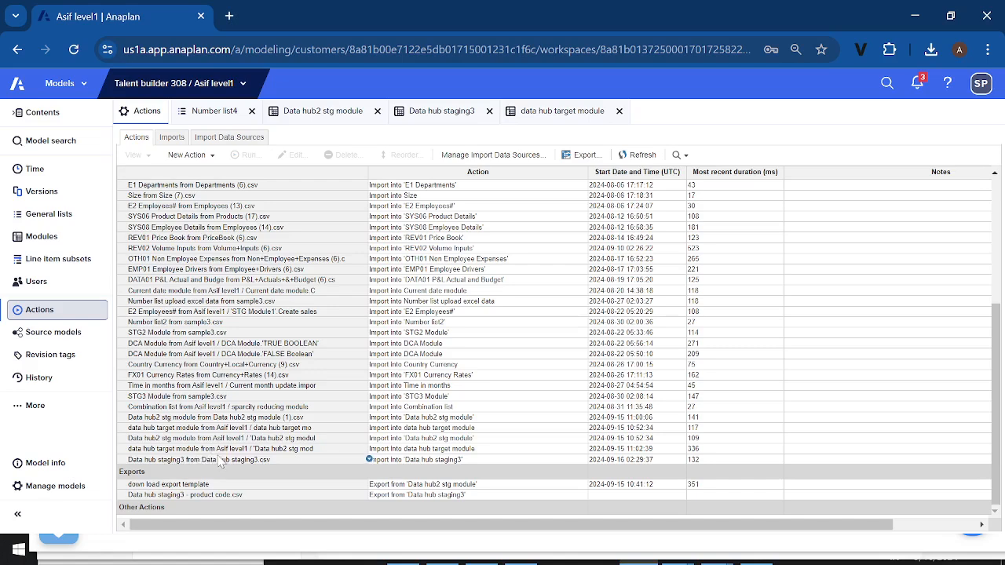
{"action": "left_click", "coordinate": [265, 451]}
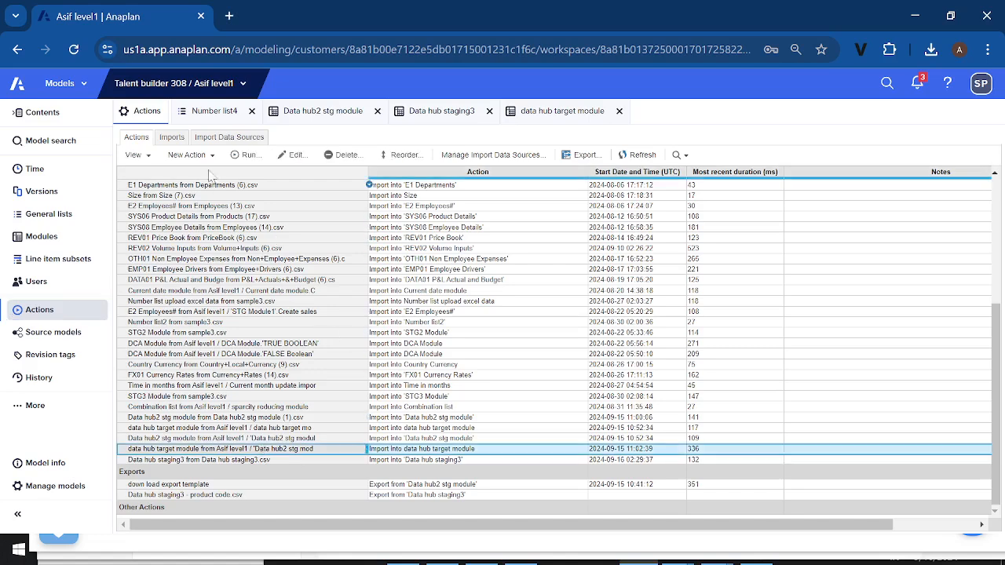
{"action": "left_click", "coordinate": [151, 158]}
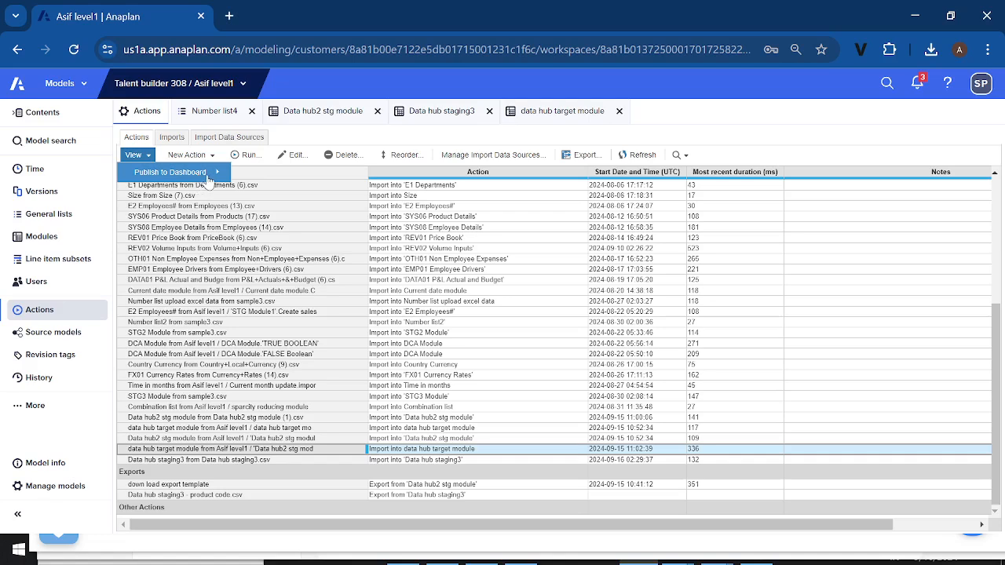
{"action": "mouse_move", "coordinate": [216, 174]}
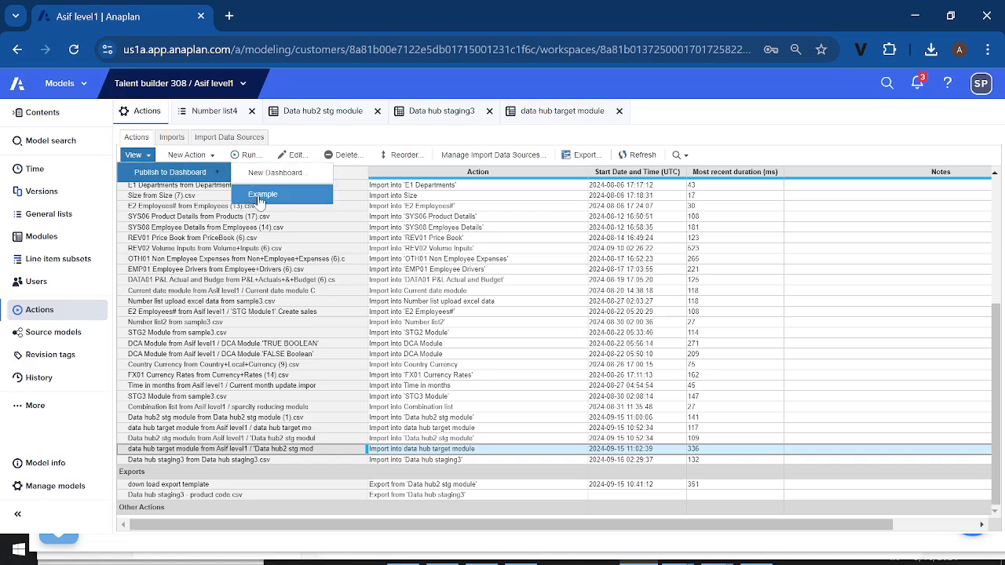
{"action": "left_click", "coordinate": [261, 196]}
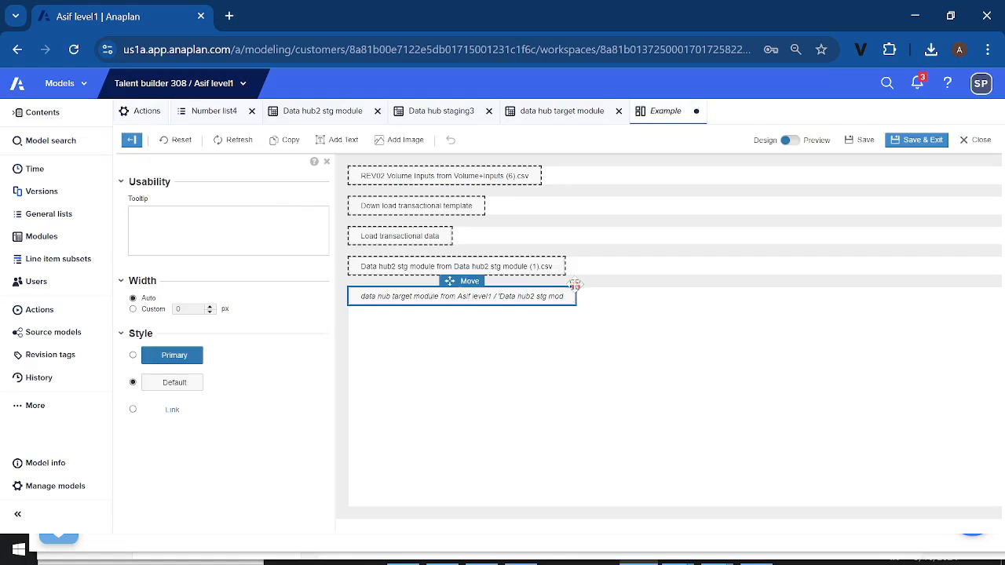
{"action": "left_click", "coordinate": [575, 288]}
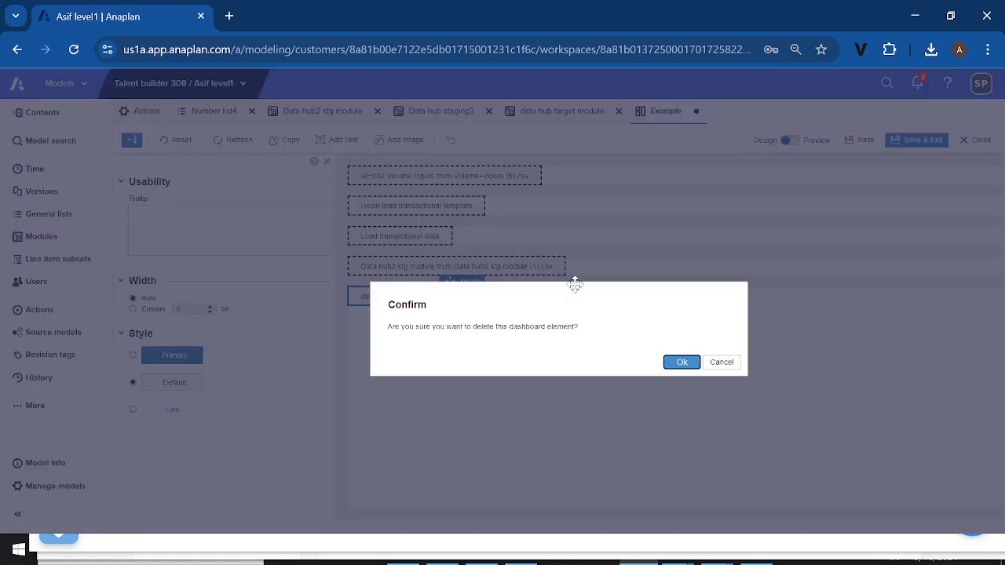
{"action": "left_click", "coordinate": [720, 362]}
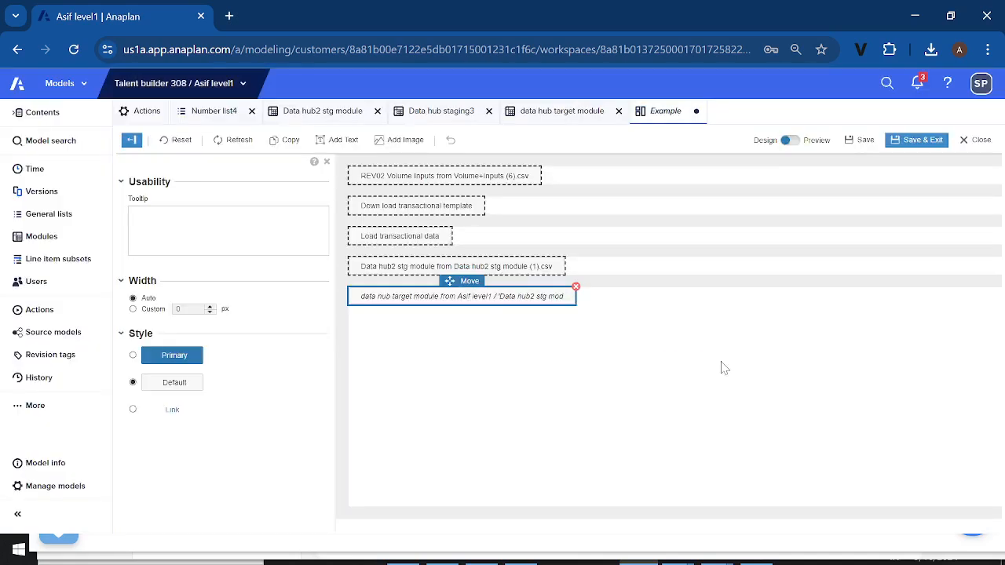
{"action": "left_click", "coordinate": [403, 240]}
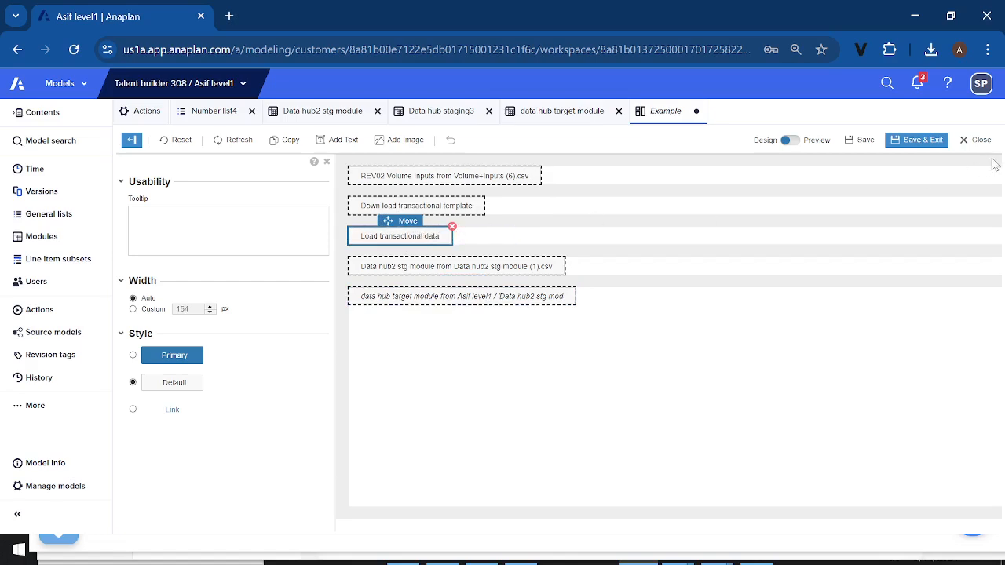
{"action": "left_click", "coordinate": [979, 141]}
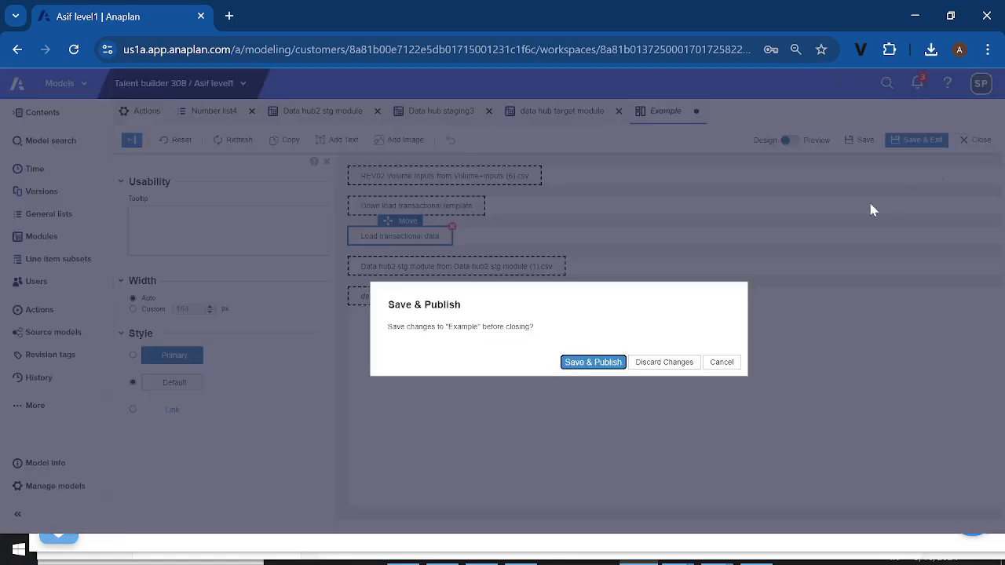
{"action": "left_click", "coordinate": [720, 364]}
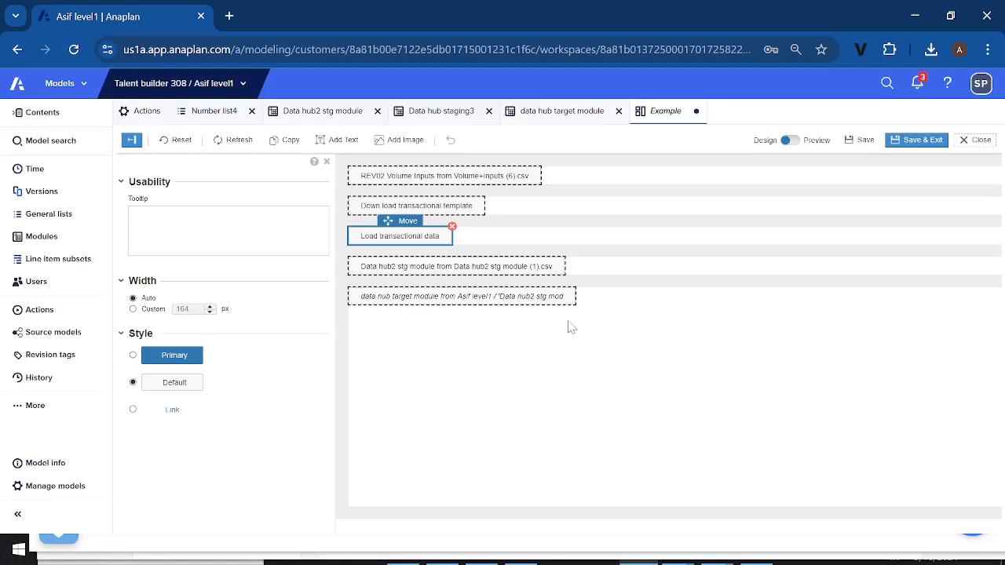
{"action": "left_click", "coordinate": [452, 226]}
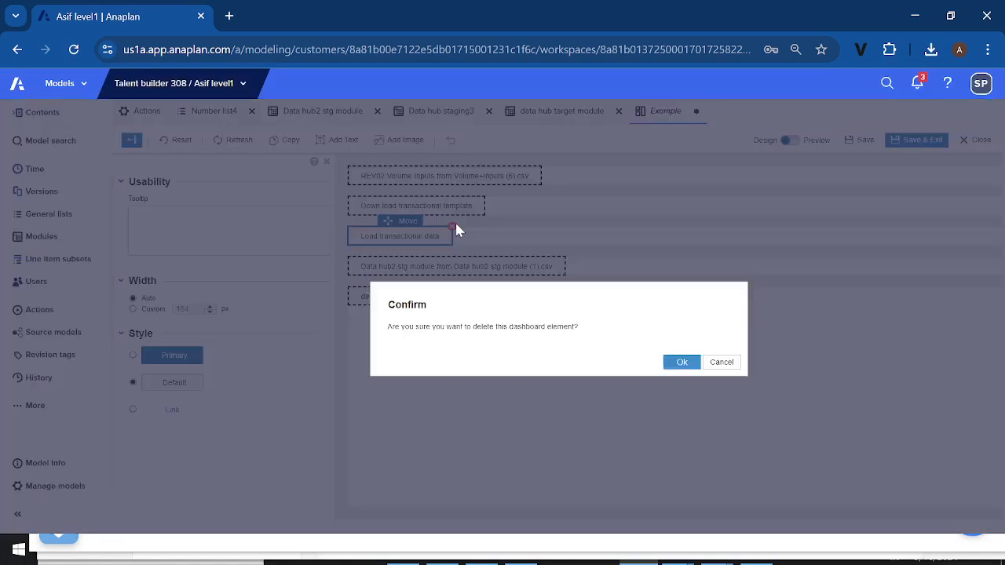
{"action": "left_click", "coordinate": [721, 362]}
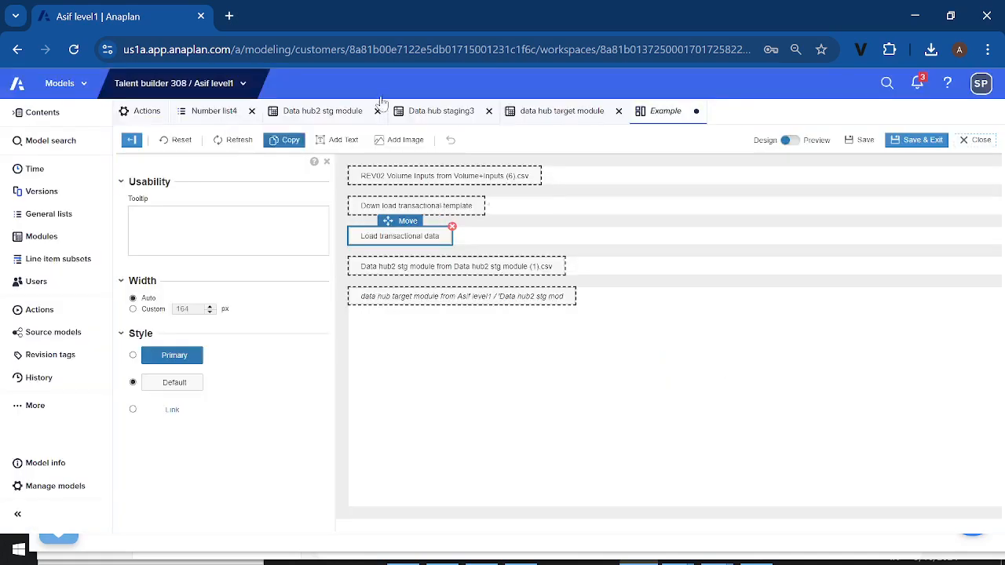
Close the Example dashboard's design view, saving and publishing its changes
{"action": "left_click", "coordinate": [977, 143]}
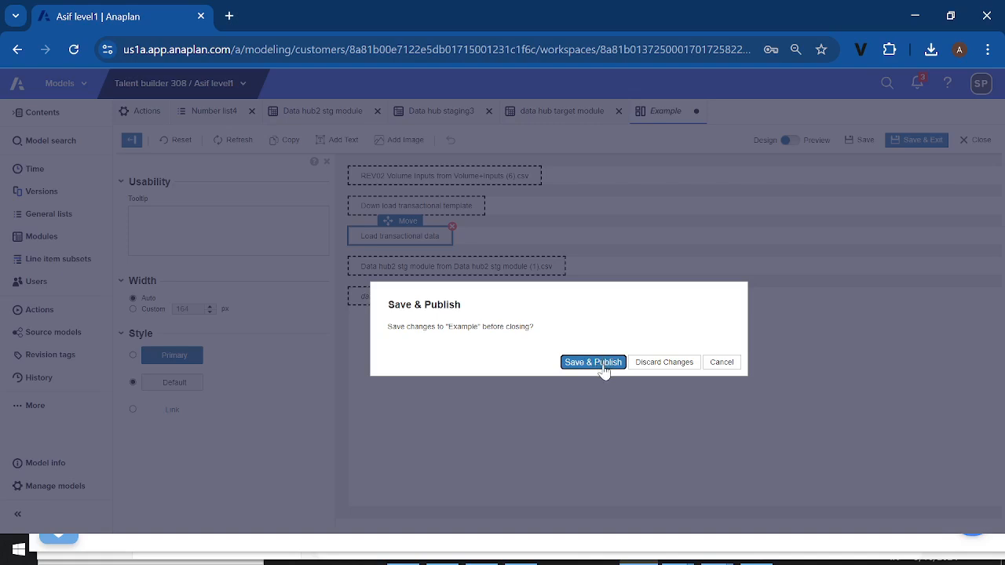
{"action": "left_click", "coordinate": [596, 363]}
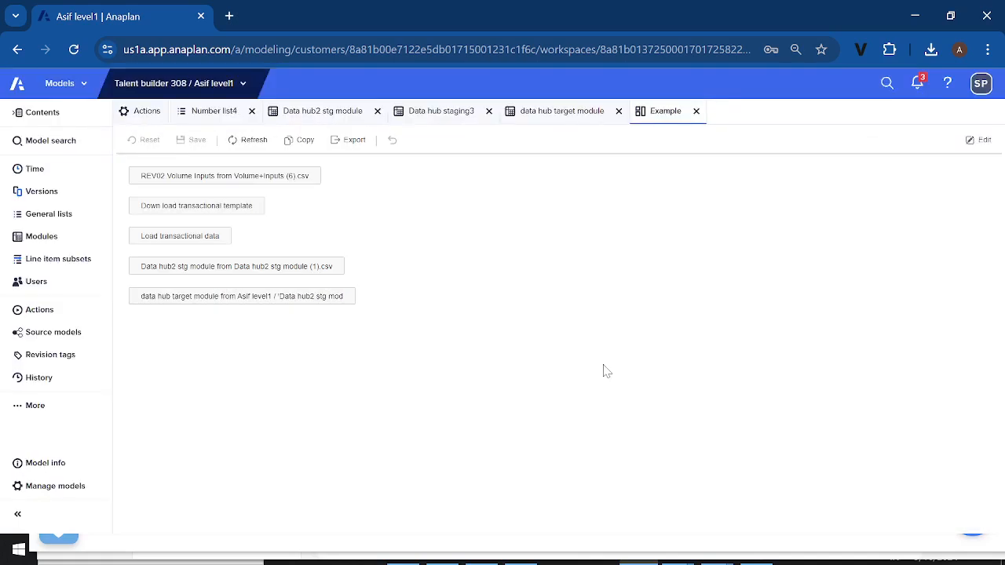
Try to run the Load transactional data process from the Example dashboard, uploading Data hub staging3.csv for Data hub2 stg module, and dismiss the result
{"action": "left_click", "coordinate": [171, 240]}
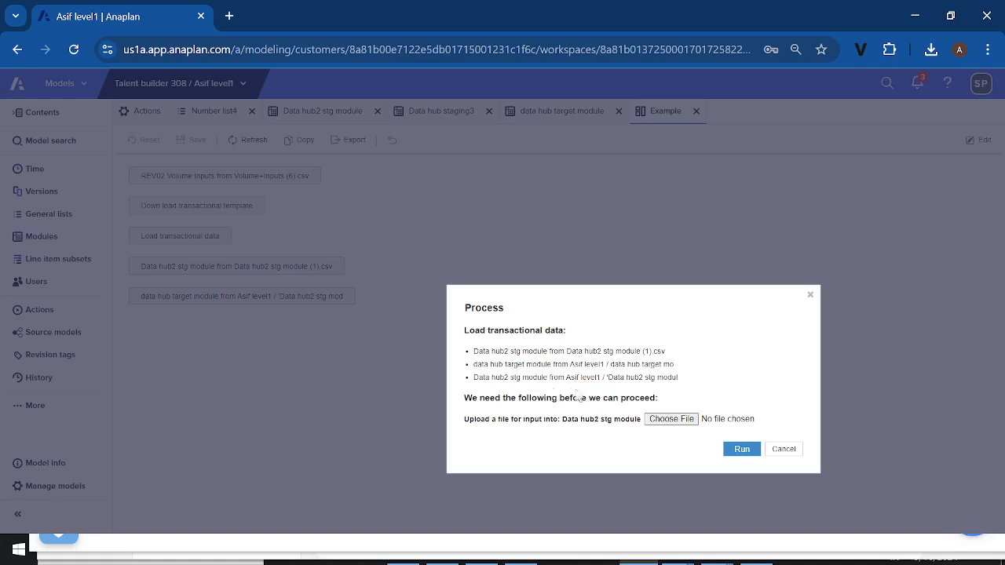
{"action": "left_click", "coordinate": [667, 422]}
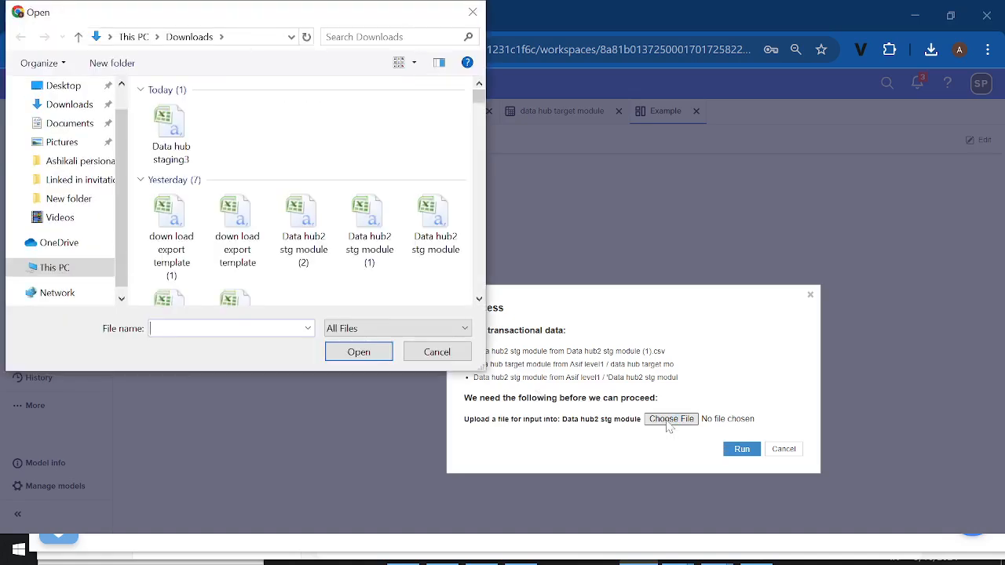
{"action": "double_click", "coordinate": [175, 134]}
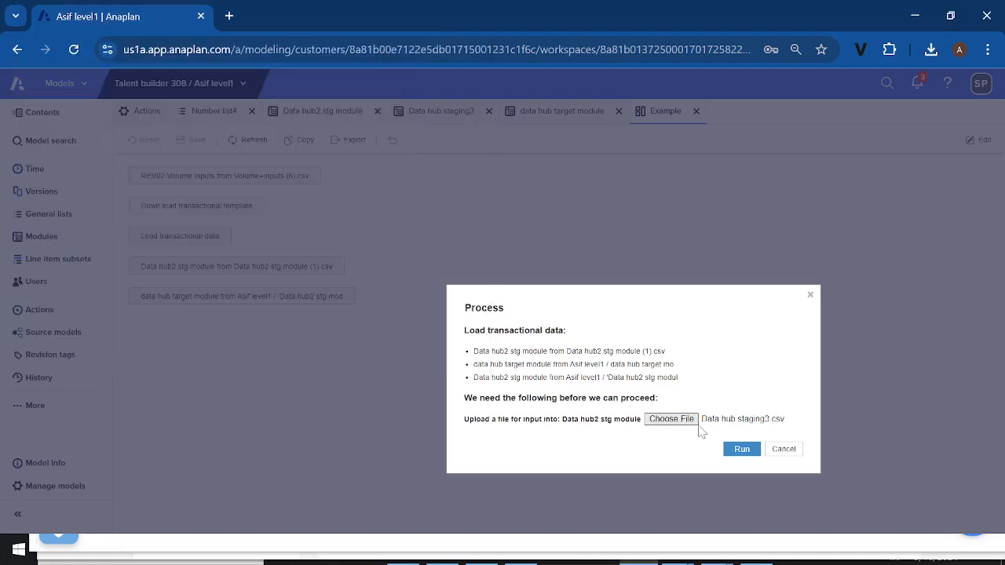
{"action": "left_click", "coordinate": [742, 452]}
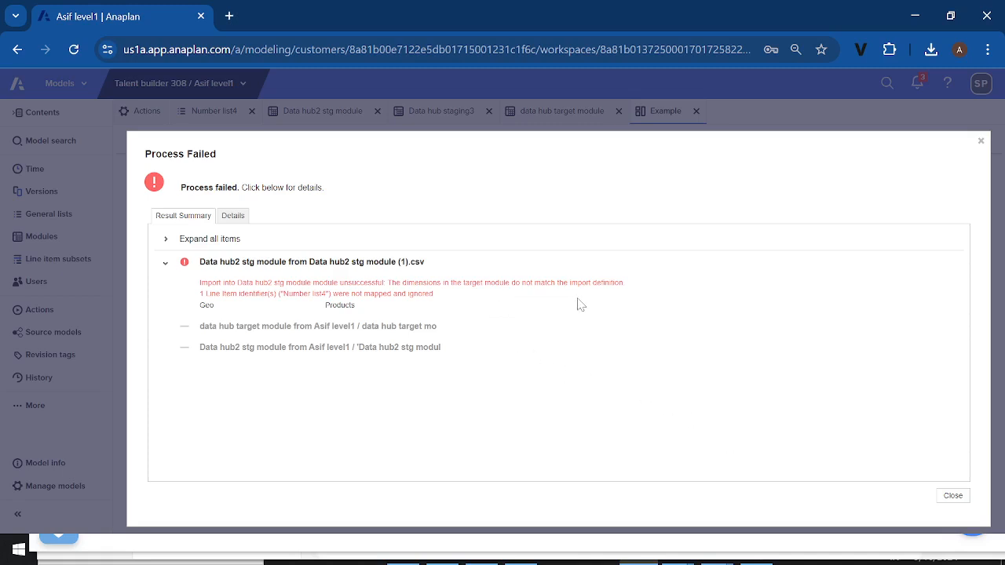
{"action": "left_click", "coordinate": [953, 496]}
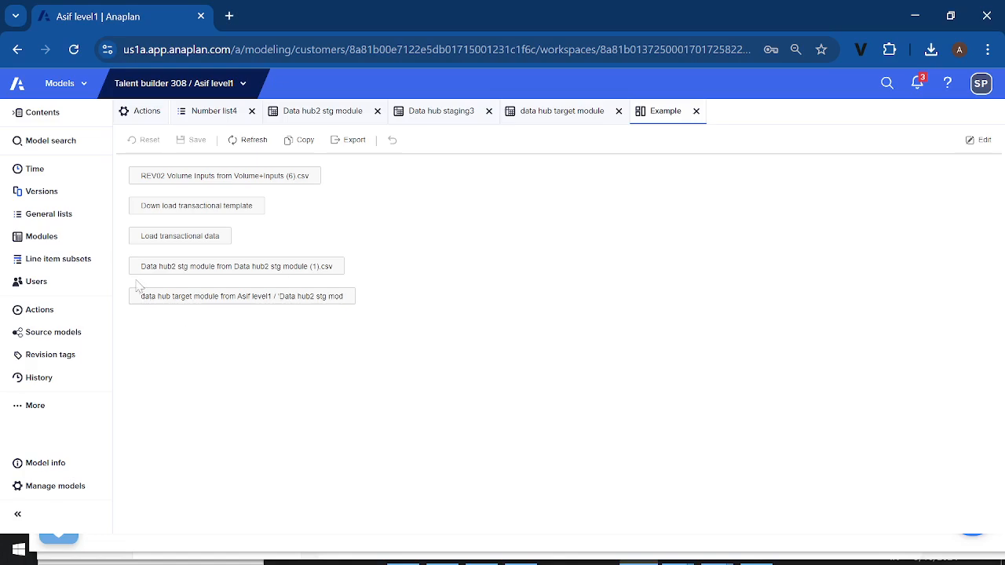
Examine the selected actions in the Load transactional data process definition and leave it without changes
{"action": "left_click", "coordinate": [39, 311]}
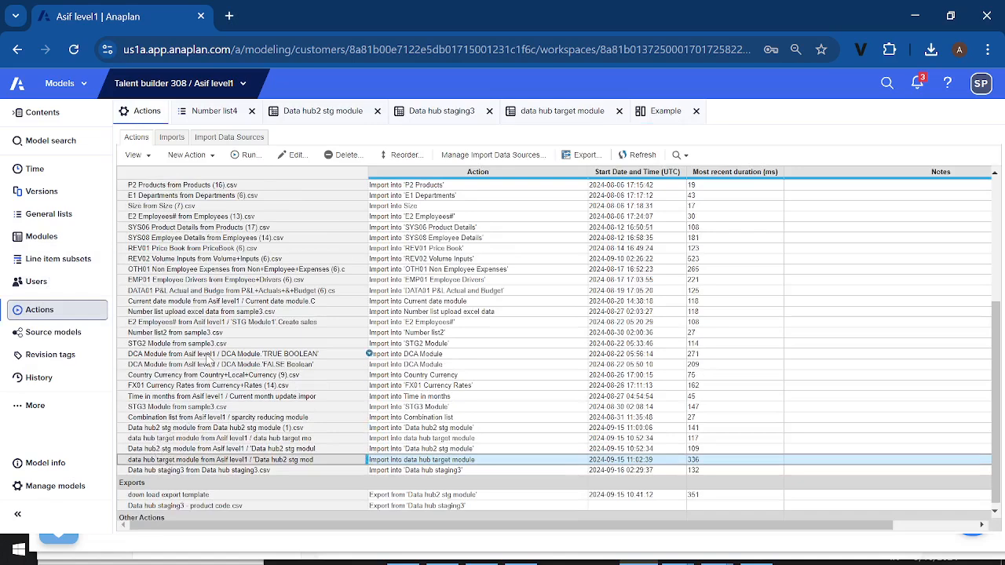
{"action": "scroll", "coordinate": [210, 302], "scroll_direction": "up", "scroll_amount": 3}
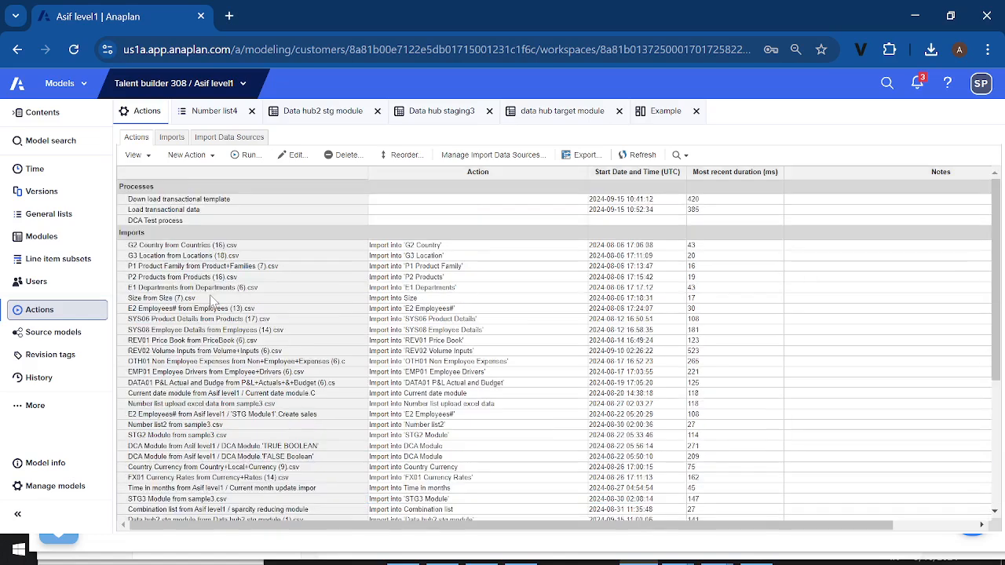
{"action": "left_click", "coordinate": [173, 210]}
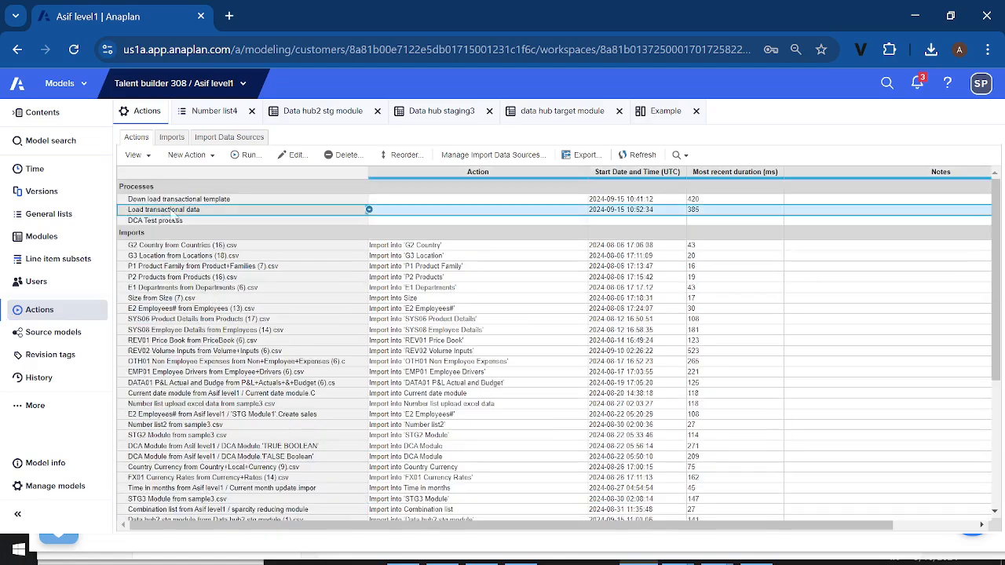
{"action": "left_click", "coordinate": [291, 155]}
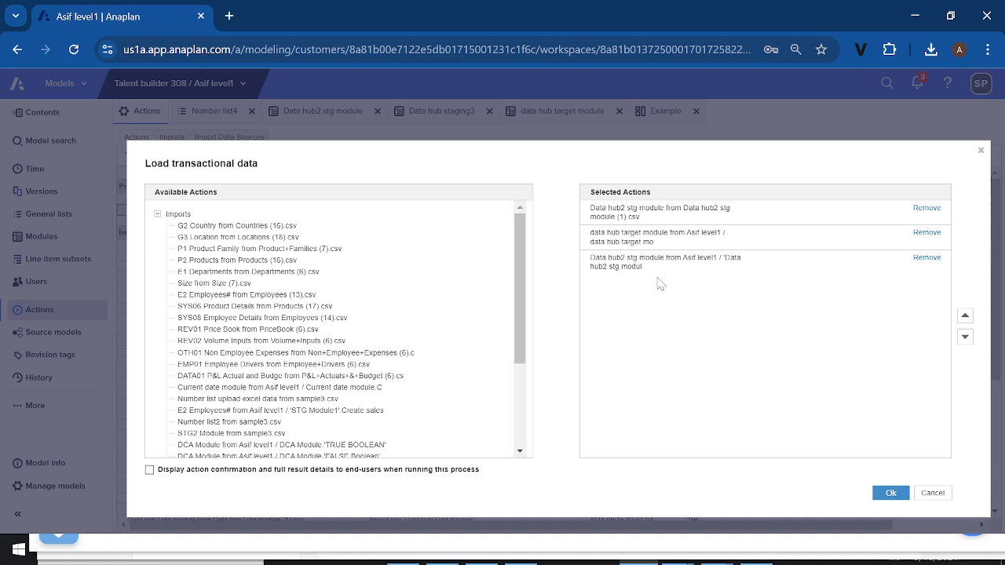
{"action": "left_click", "coordinate": [933, 493]}
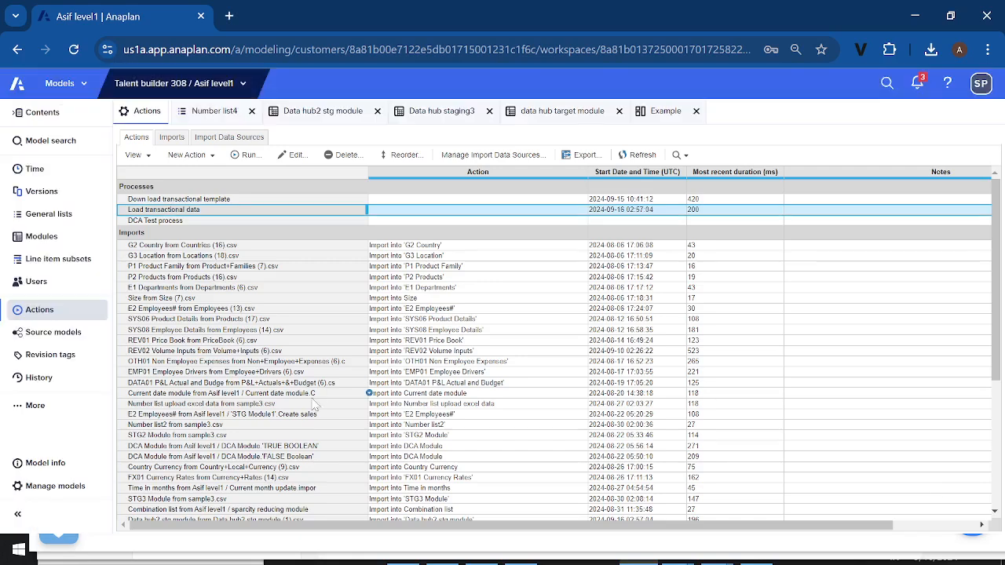
Run the import into Data hub2 stg module sourced from that same module, dismiss the result and display the module's data grid
{"action": "scroll", "coordinate": [314, 403], "scroll_direction": "down", "scroll_amount": 5}
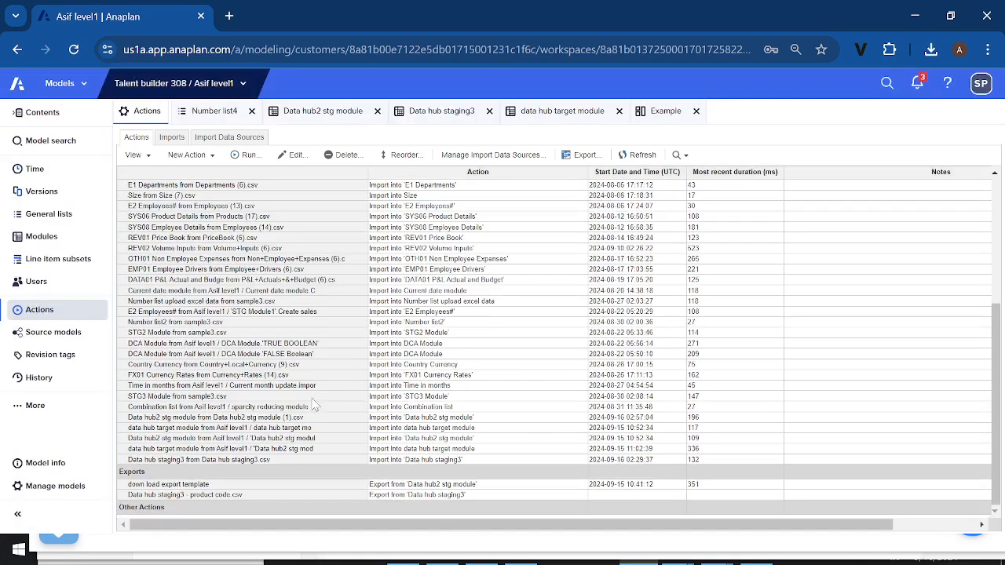
{"action": "left_click", "coordinate": [168, 440]}
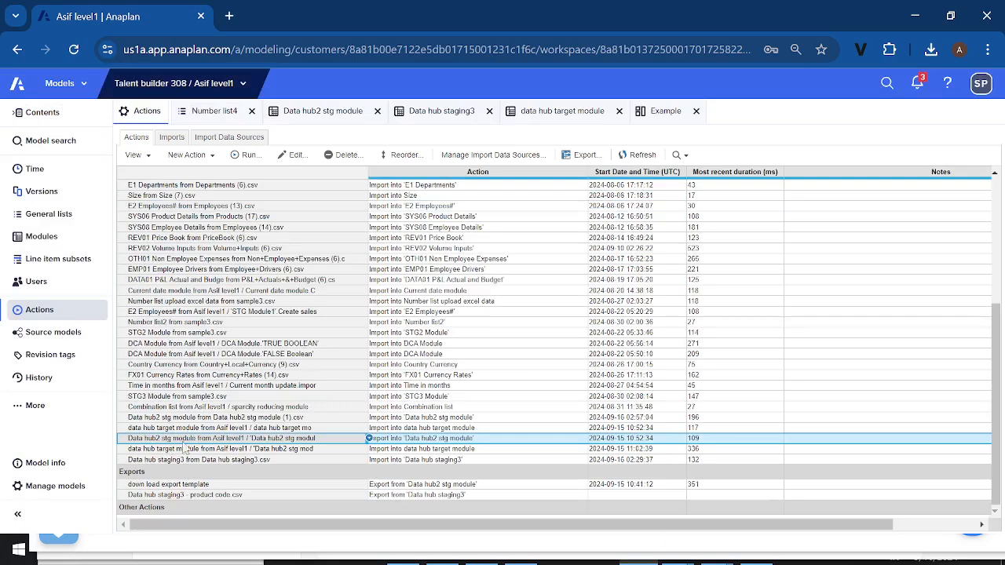
{"action": "left_click", "coordinate": [249, 157]}
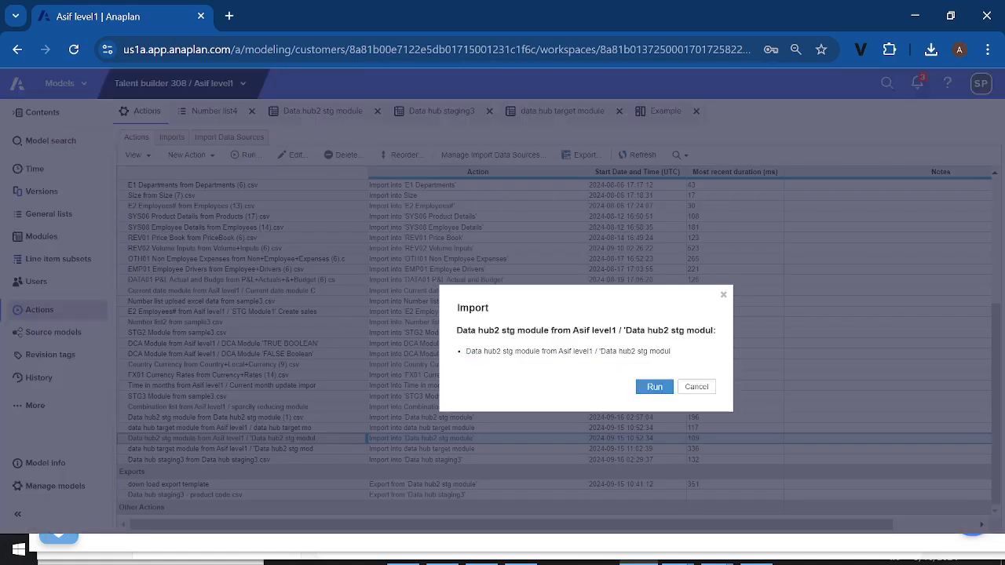
{"action": "left_click", "coordinate": [653, 388]}
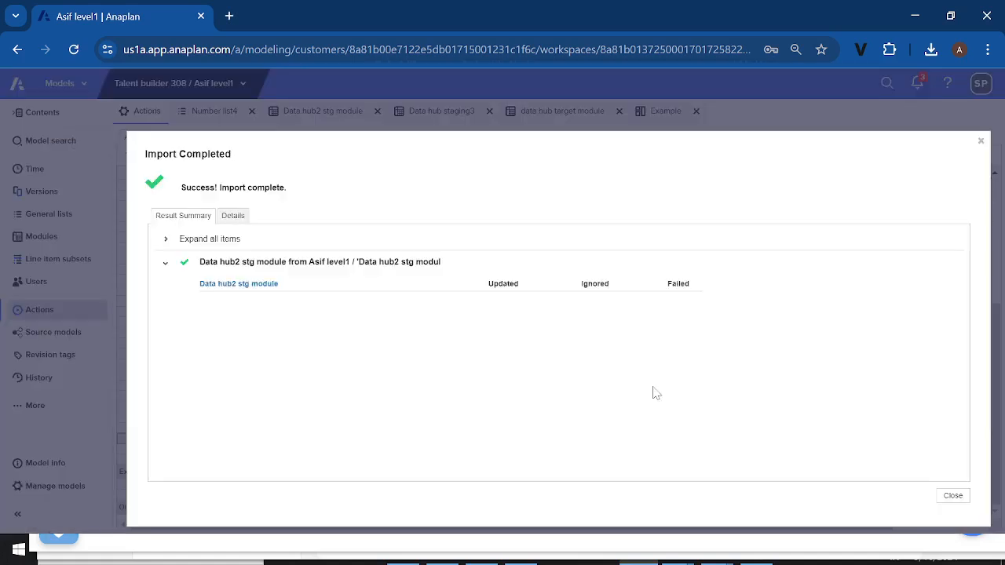
{"action": "left_click", "coordinate": [952, 498]}
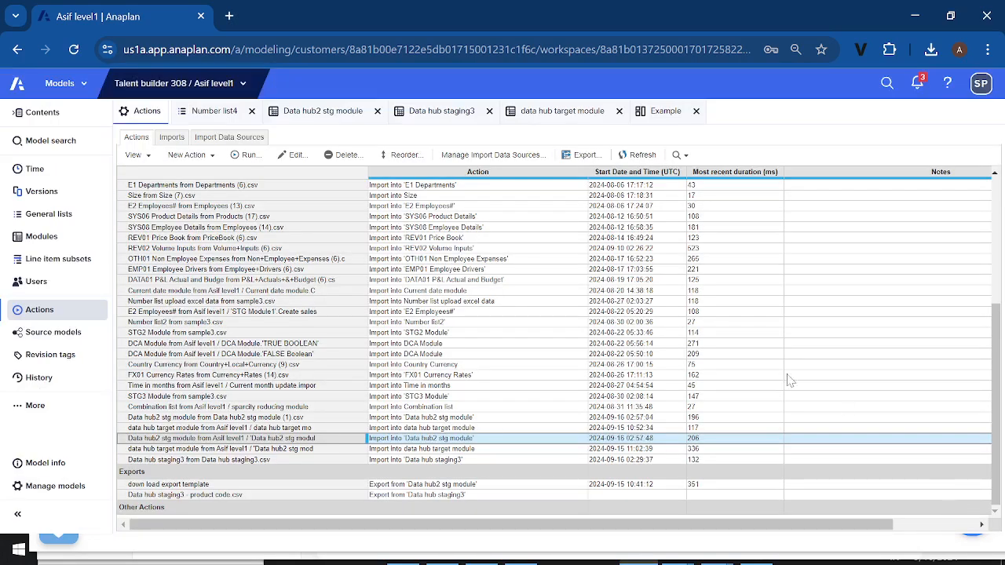
{"action": "left_click", "coordinate": [343, 117]}
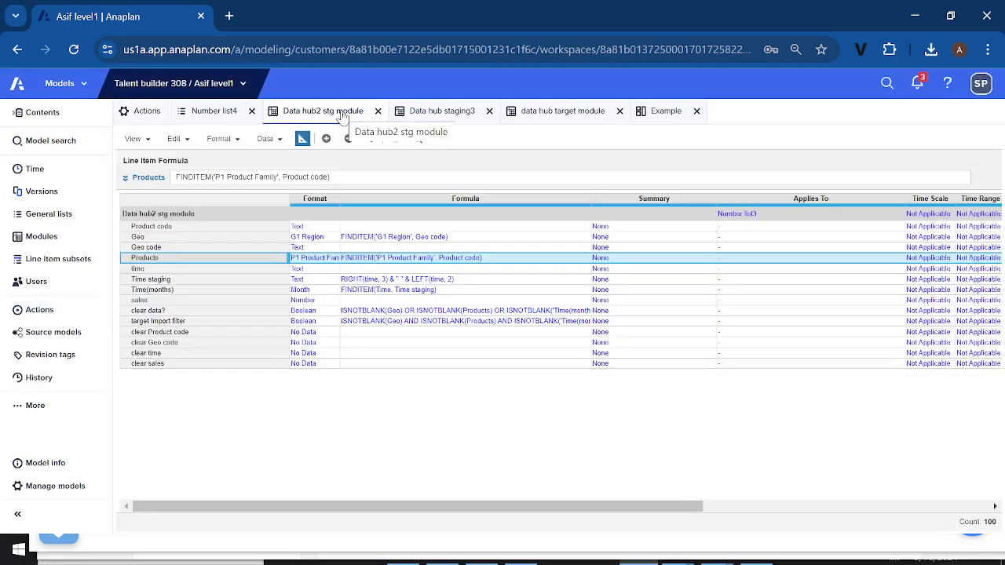
{"action": "left_click", "coordinate": [301, 139]}
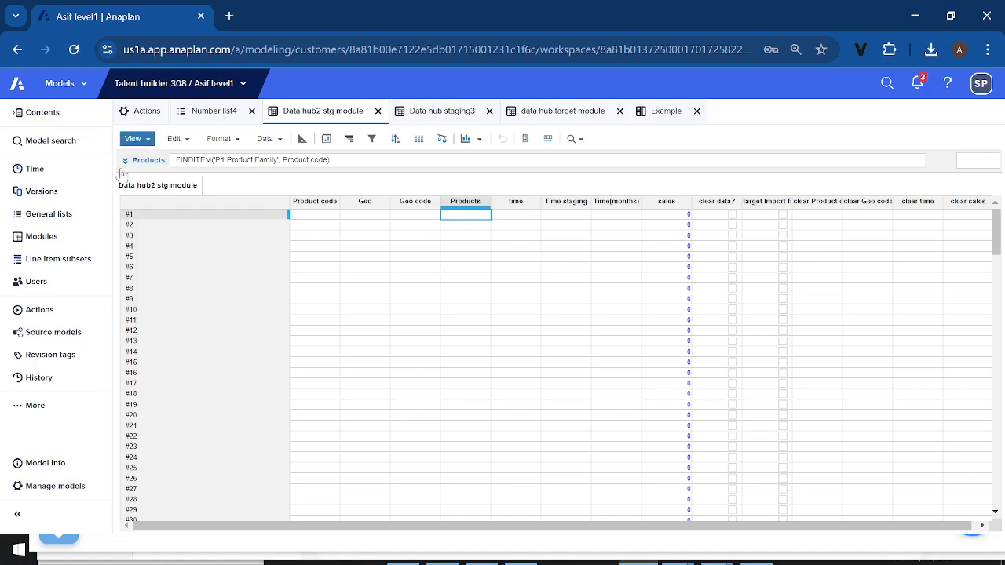
Examine the general, Number list3 and line item mappings of the Data hub2 stg module self-import, leaving the definition without changes
{"action": "left_click", "coordinate": [60, 313]}
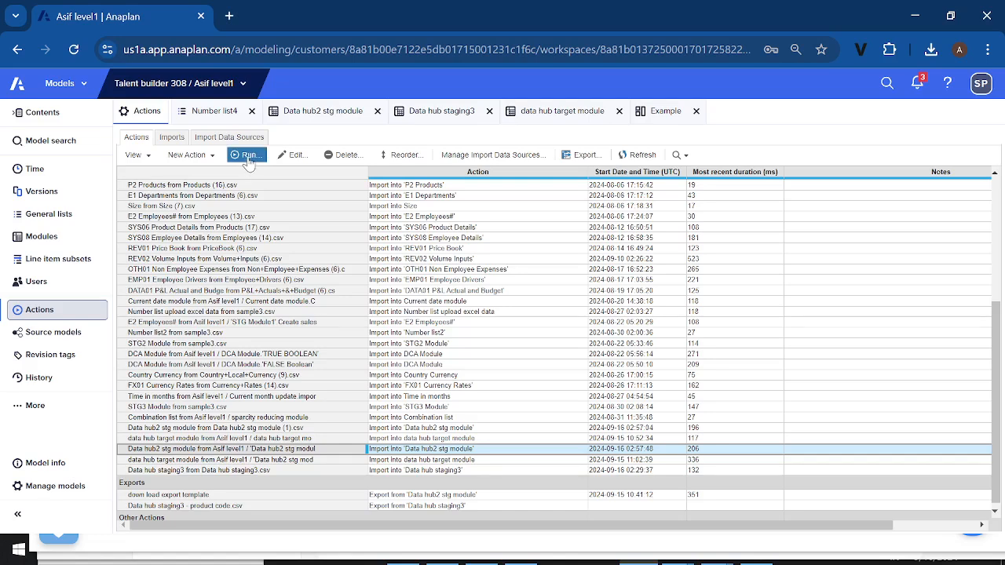
{"action": "left_click", "coordinate": [288, 160]}
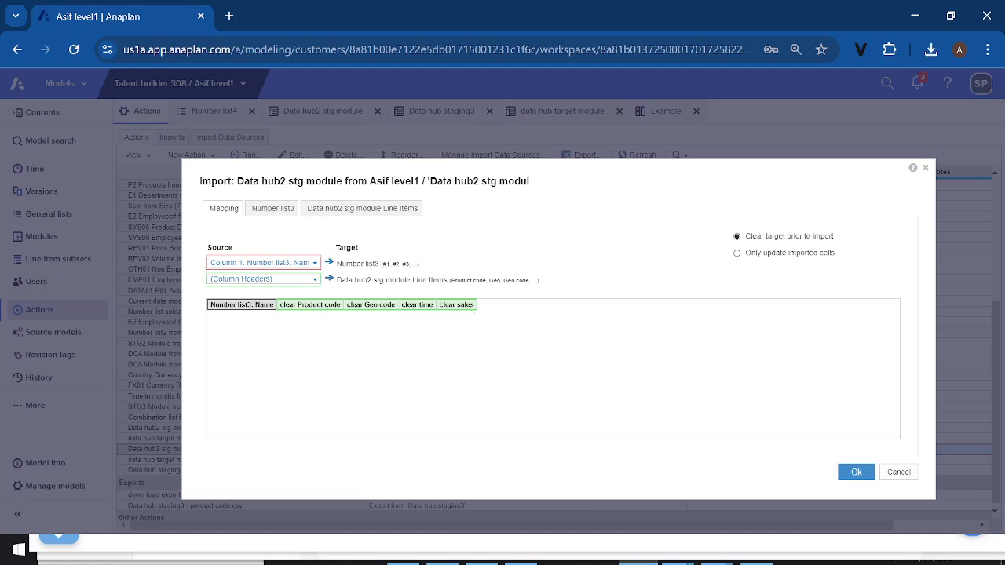
{"action": "left_click", "coordinate": [270, 209]}
{"action": "left_click", "coordinate": [343, 212]}
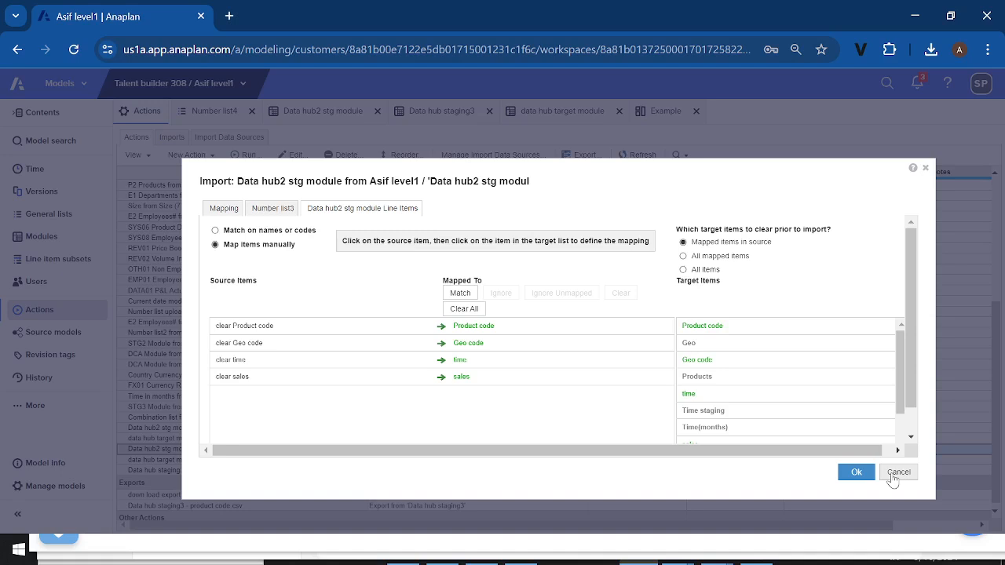
{"action": "left_click", "coordinate": [893, 475]}
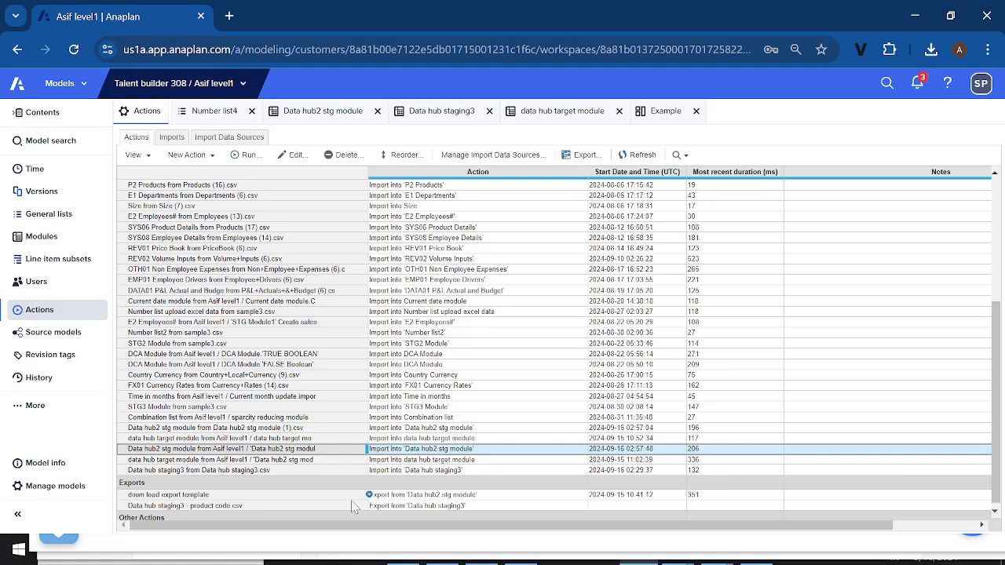
Switch to the Anaplan new group meeting in Teams and stop sharing the screen
{"action": "left_click", "coordinate": [24, 555]}
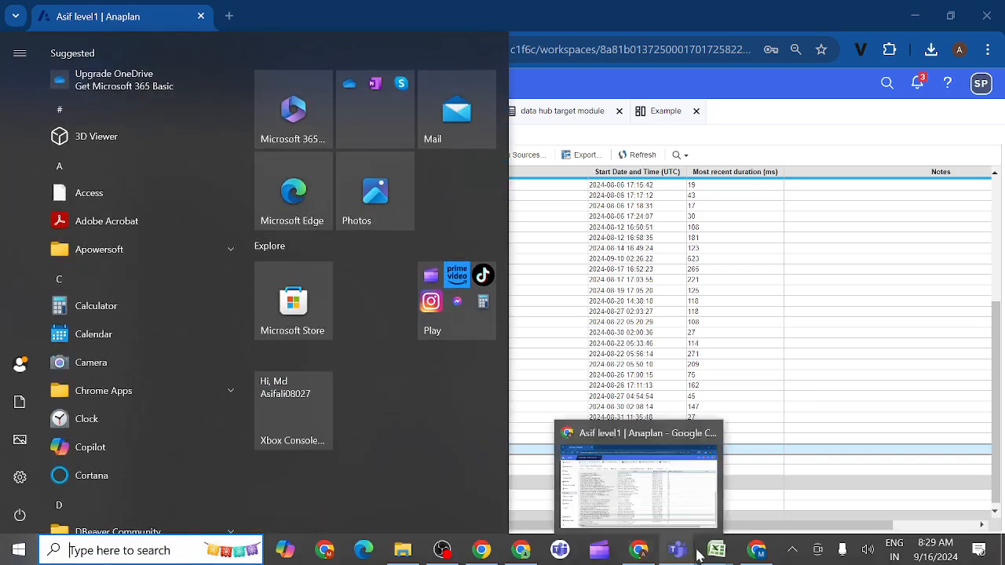
{"action": "mouse_move", "coordinate": [679, 551]}
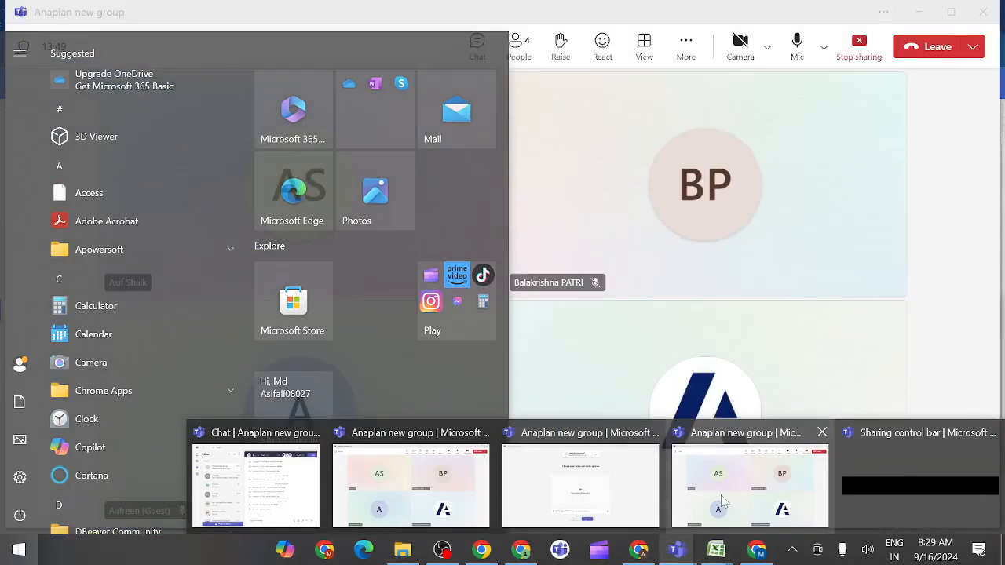
{"action": "left_click", "coordinate": [720, 495]}
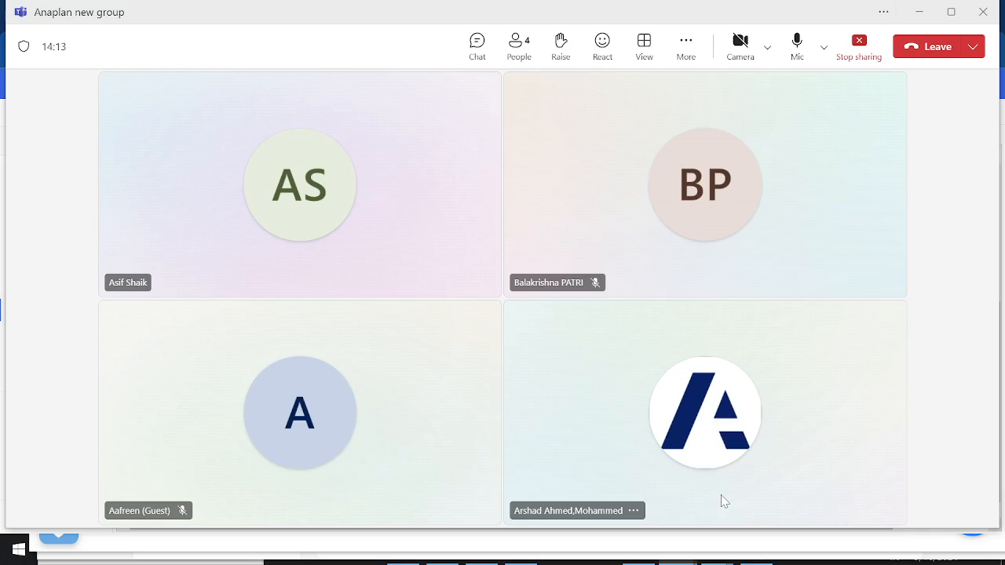
{"action": "left_click", "coordinate": [860, 48]}
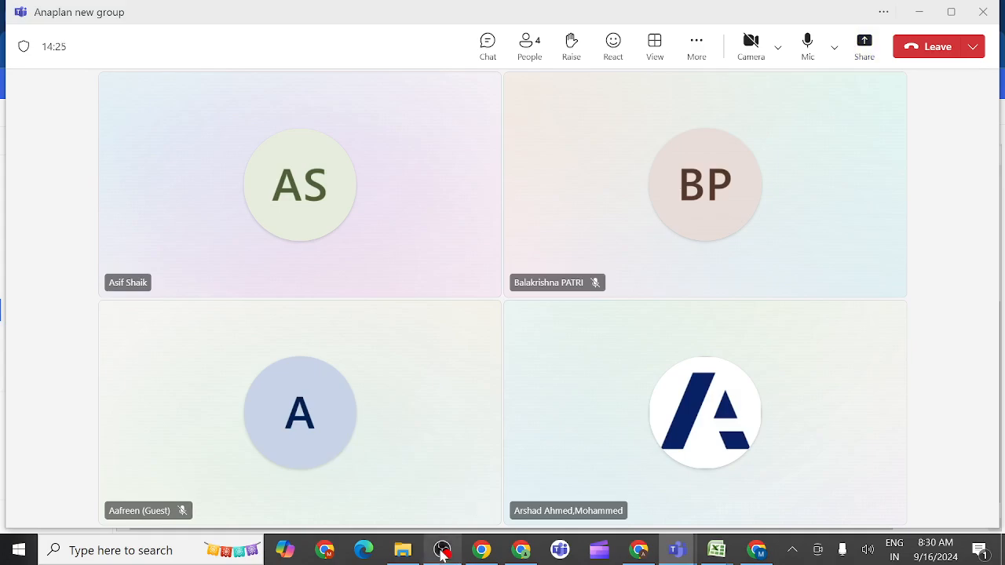
Switch to OBS and stop the screen recording
{"action": "mouse_move", "coordinate": [442, 550]}
{"action": "left_click", "coordinate": [430, 478]}
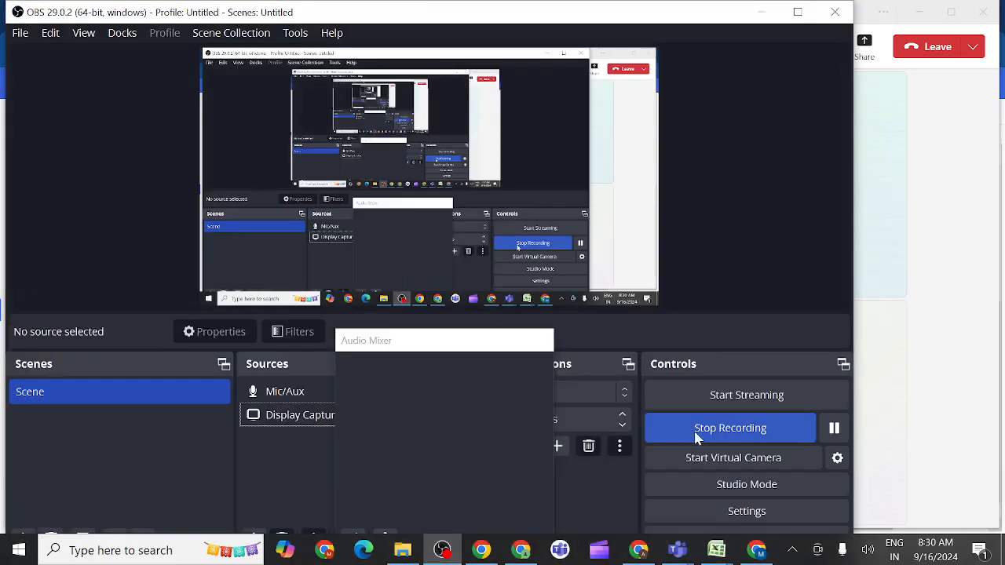
{"action": "left_click", "coordinate": [693, 434]}
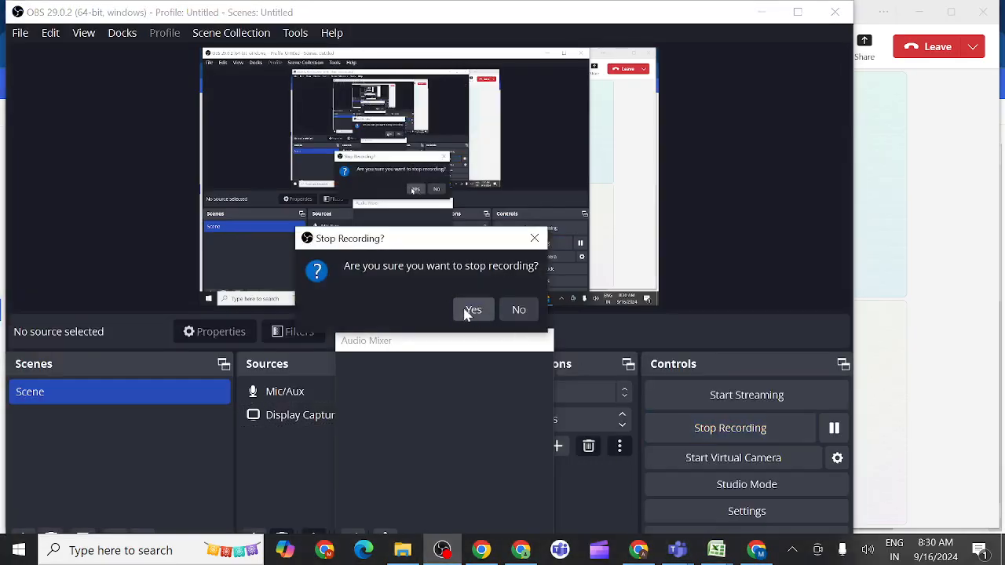